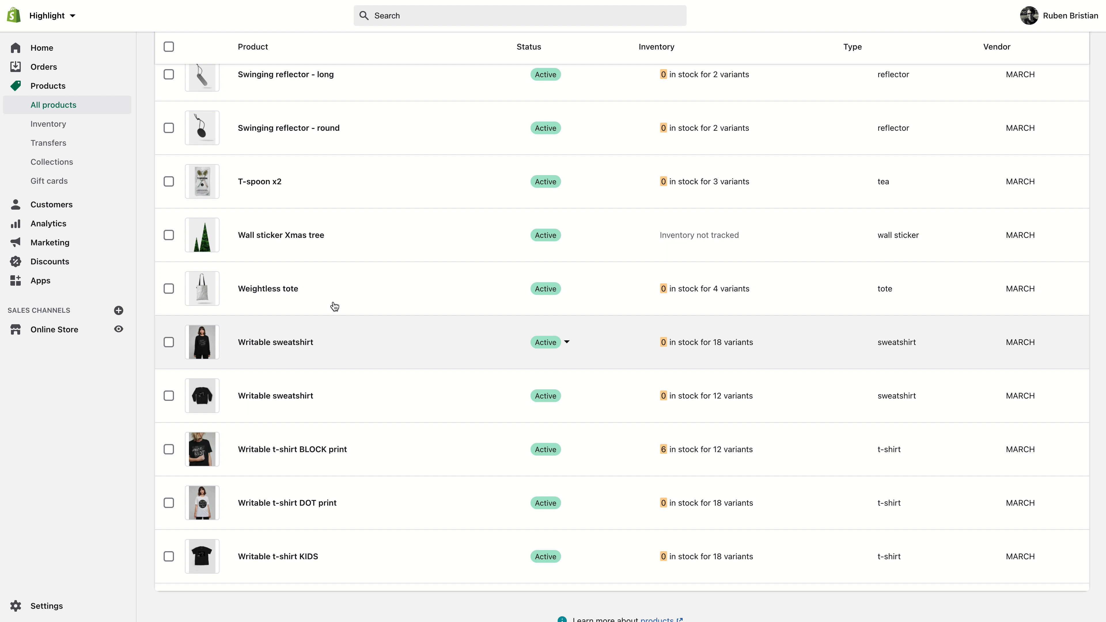
- Open the Jollypop x6 product from the products list
scroll(327, 309, "up", 8)
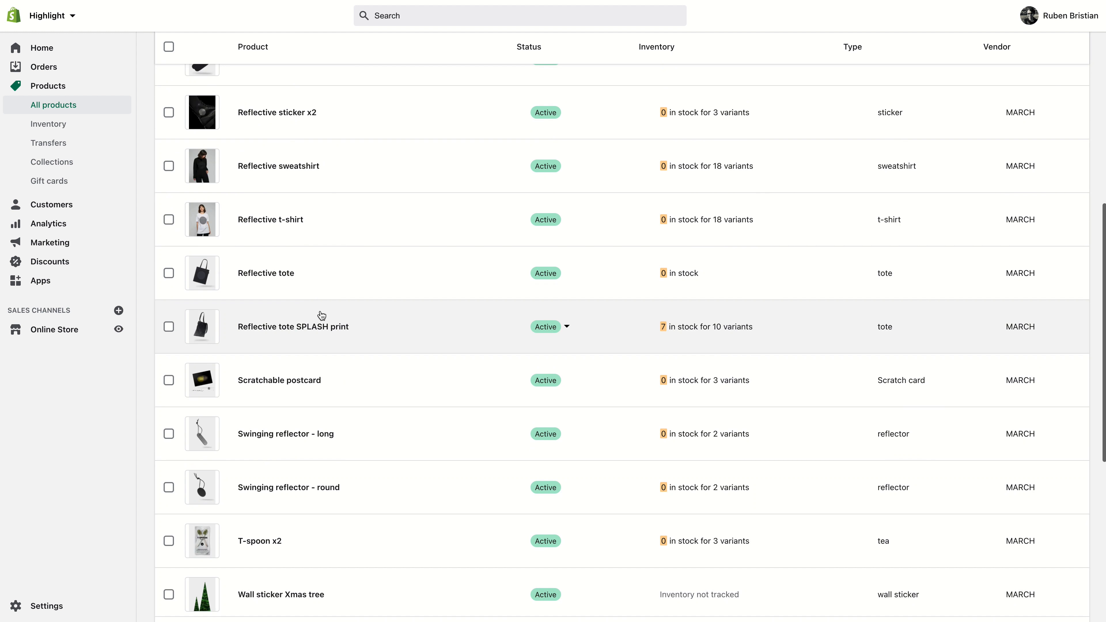
scroll(320, 313, "down", 3)
scroll(318, 311, "down", 2)
scroll(321, 353, "up", 10)
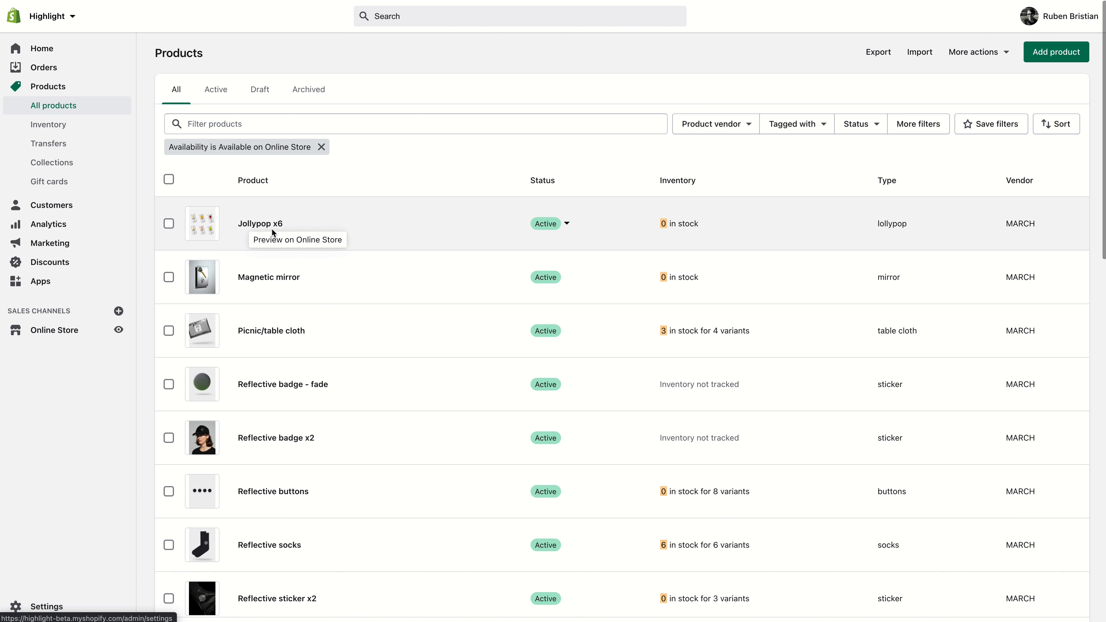
left_click(266, 222)
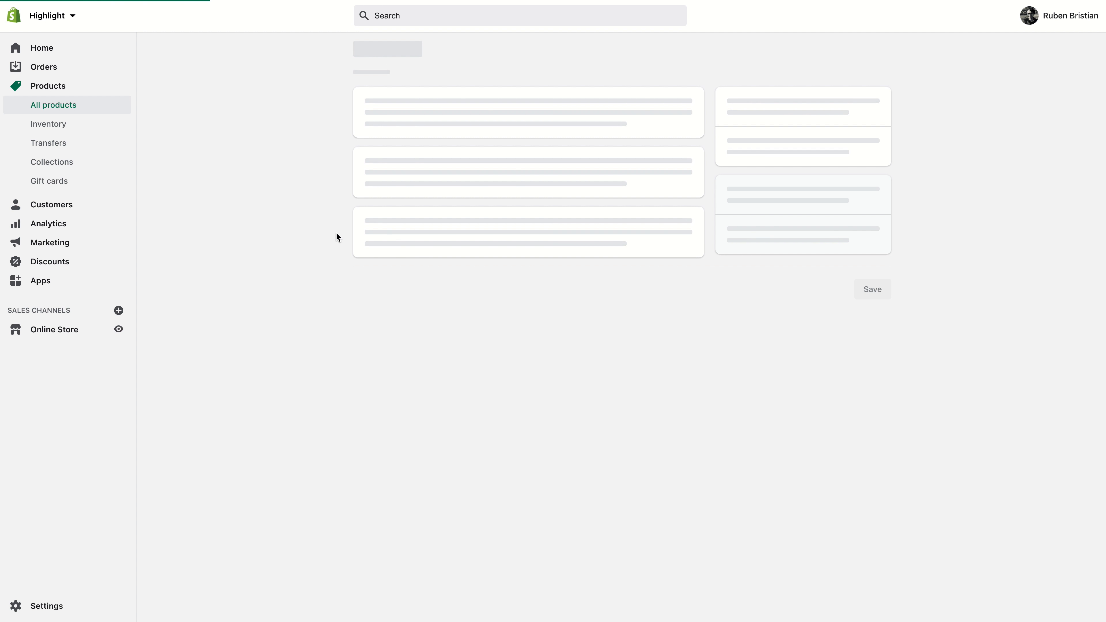
- Set the product's Unique feature title metafield to "Great packaging" and save the product
scroll(337, 233, "down", 20)
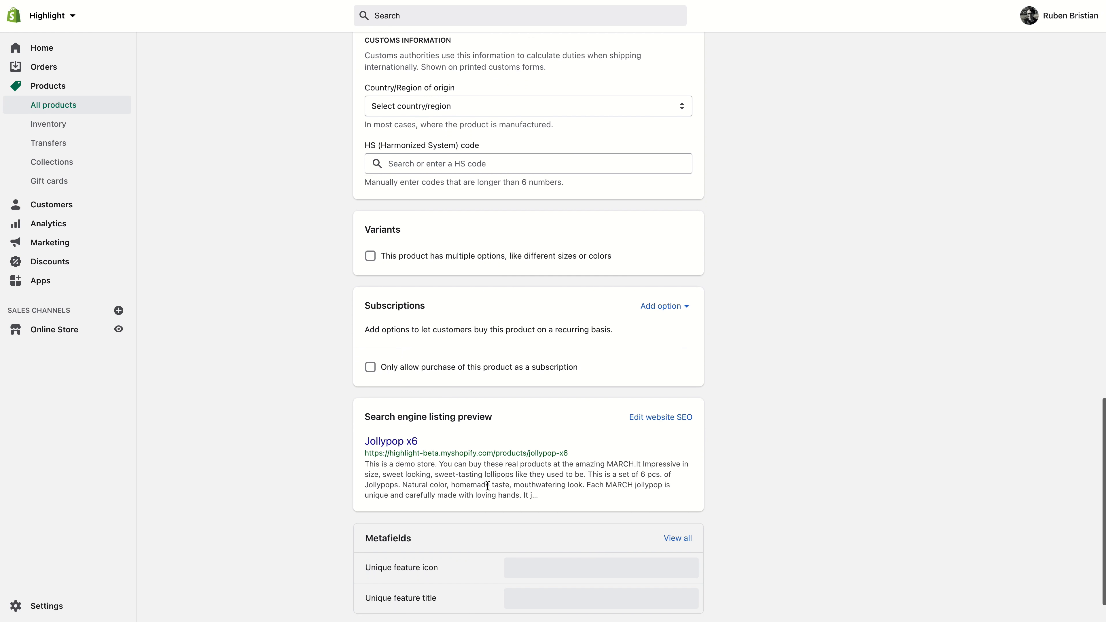
scroll(487, 486, "down", 2)
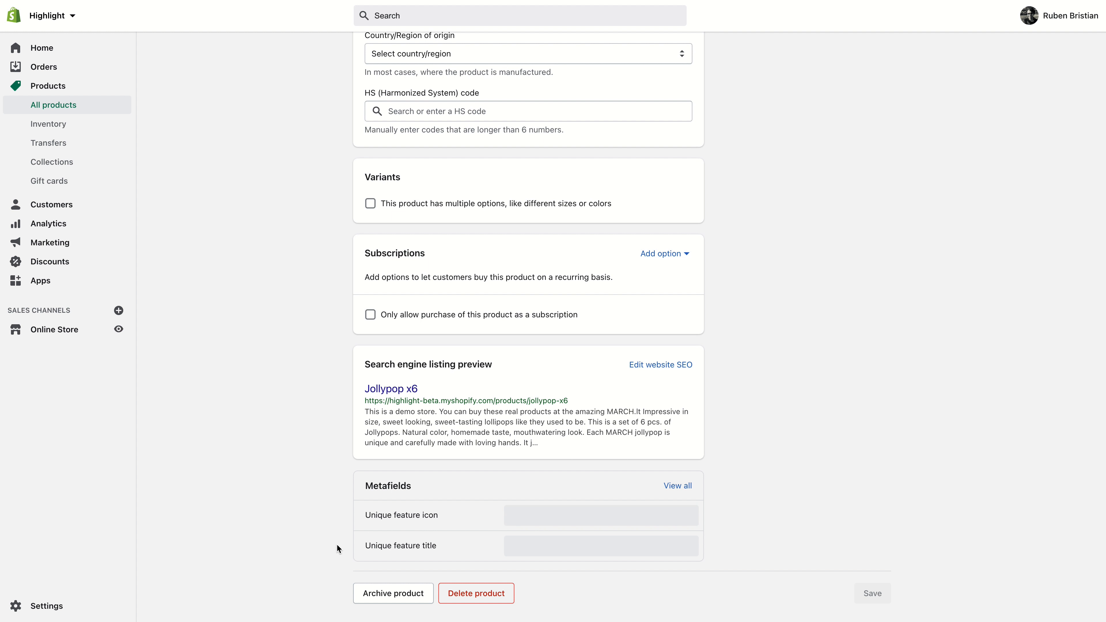
left_click(558, 550)
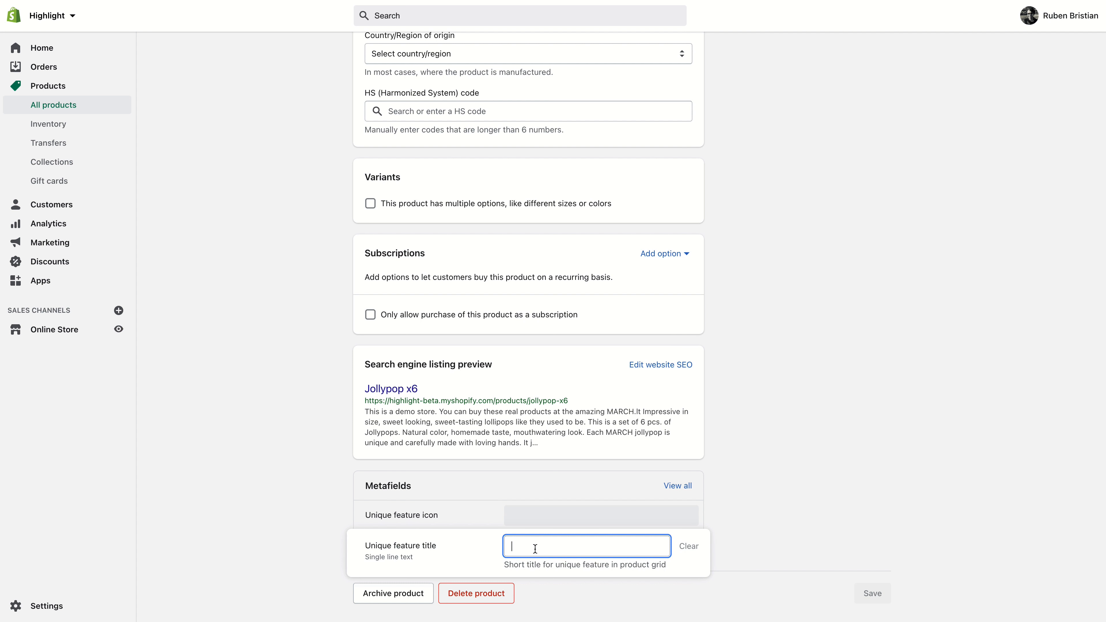
type("Great packaging")
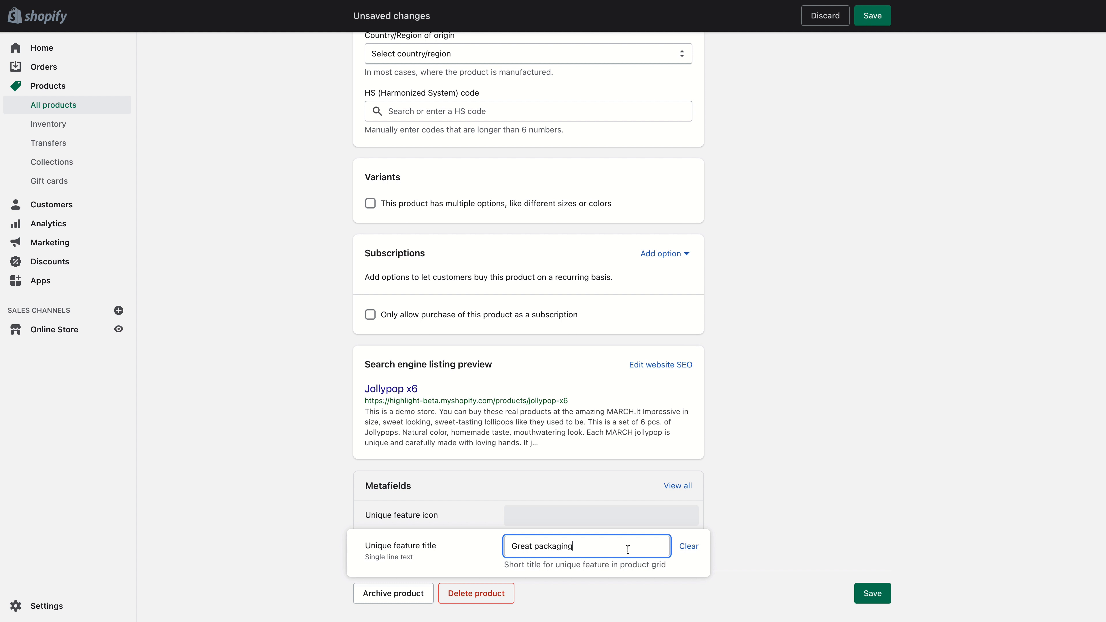
left_click(871, 595)
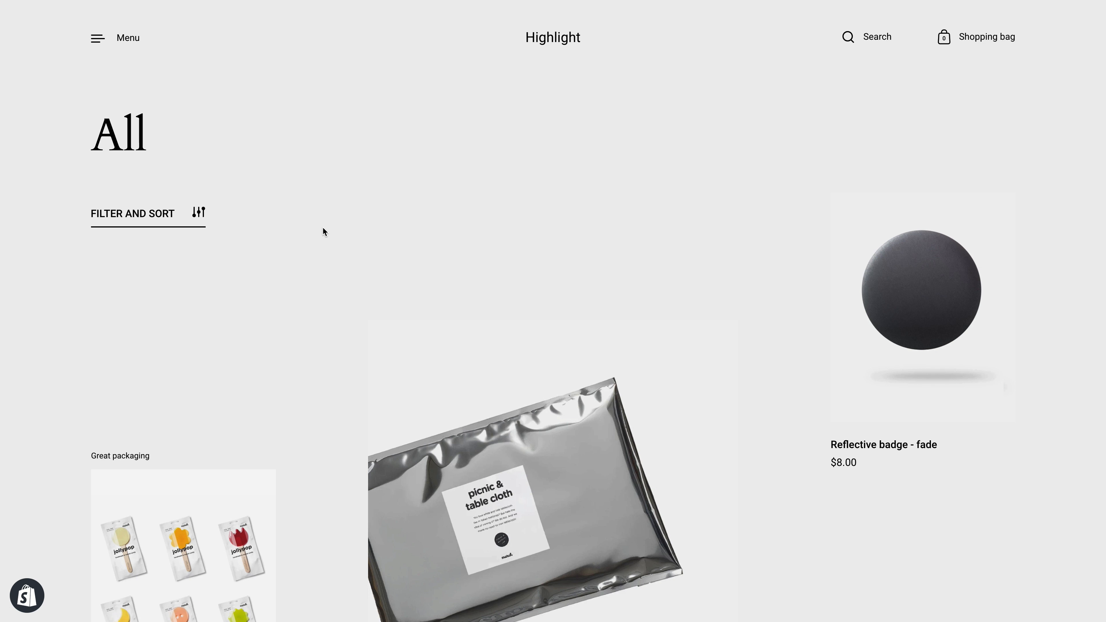
- Examine the feature title shown above Jollypop x6 in the storefront's All collection grid
left_click(216, 307)
scroll(119, 453, "down", 4)
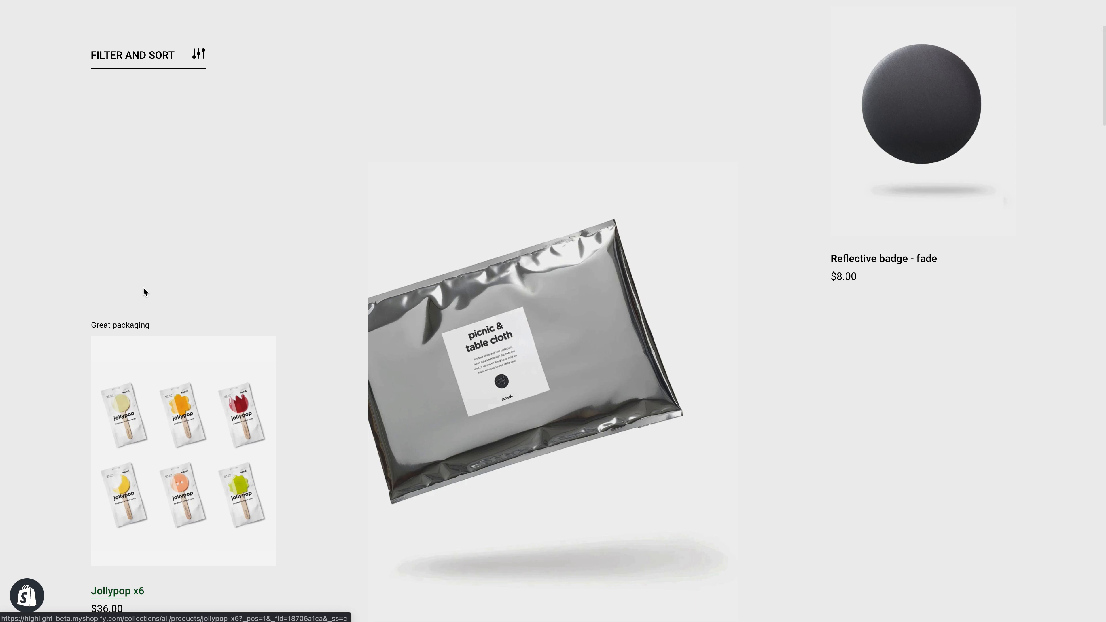
left_click_drag(89, 325, 179, 327)
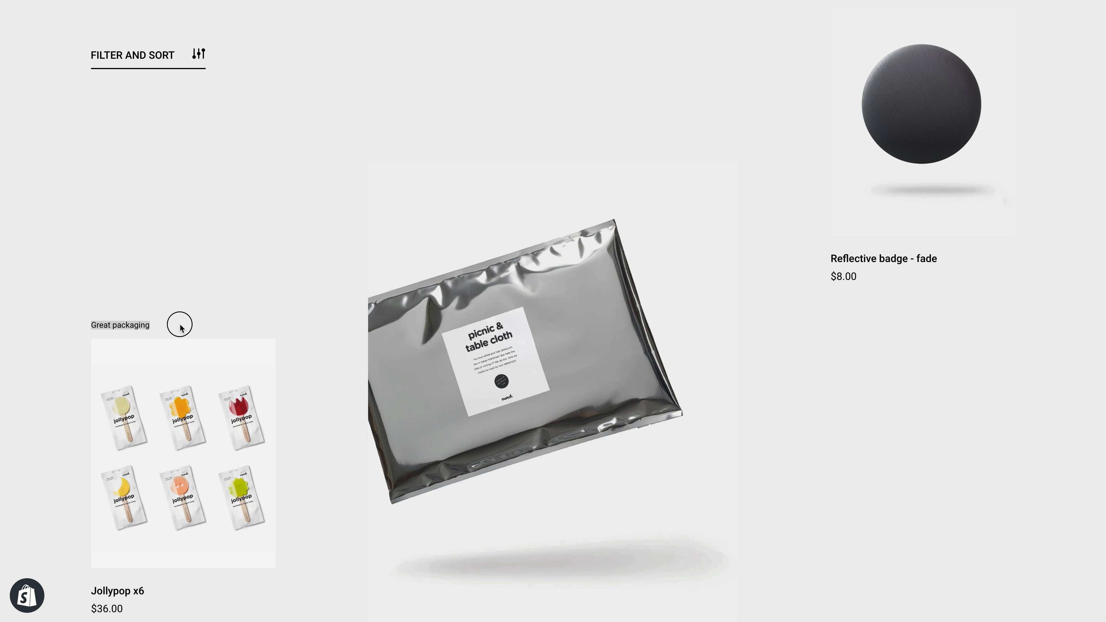
left_click(169, 324)
left_click_drag(85, 323, 119, 335)
scroll(121, 336, "down", 5)
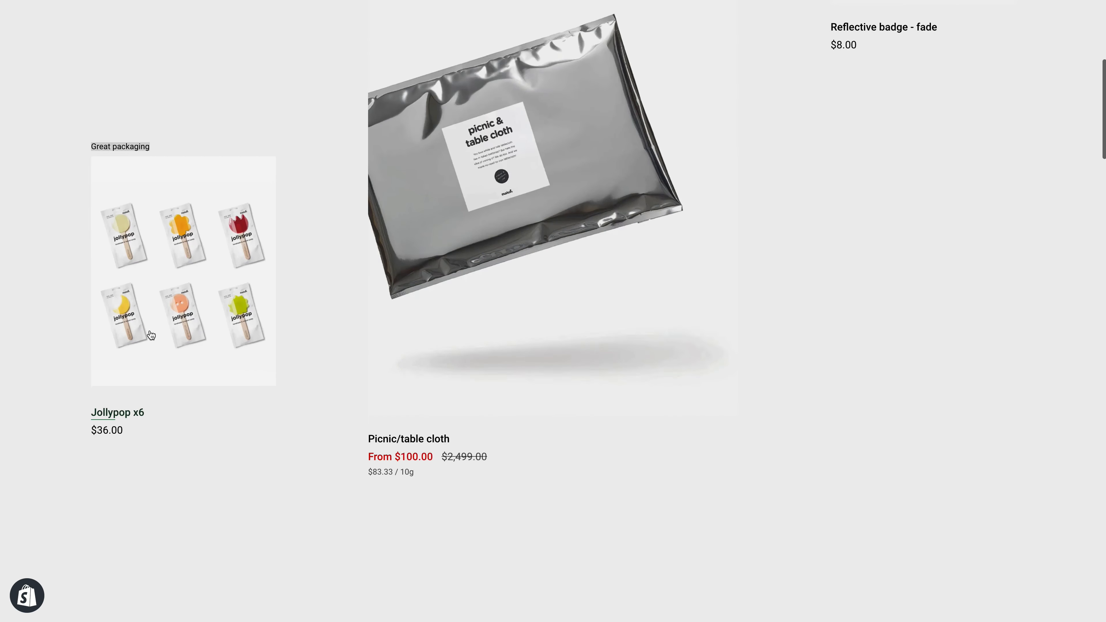
scroll(349, 239, "down", 5)
scroll(481, 257, "up", 10)
scroll(507, 311, "down", 4)
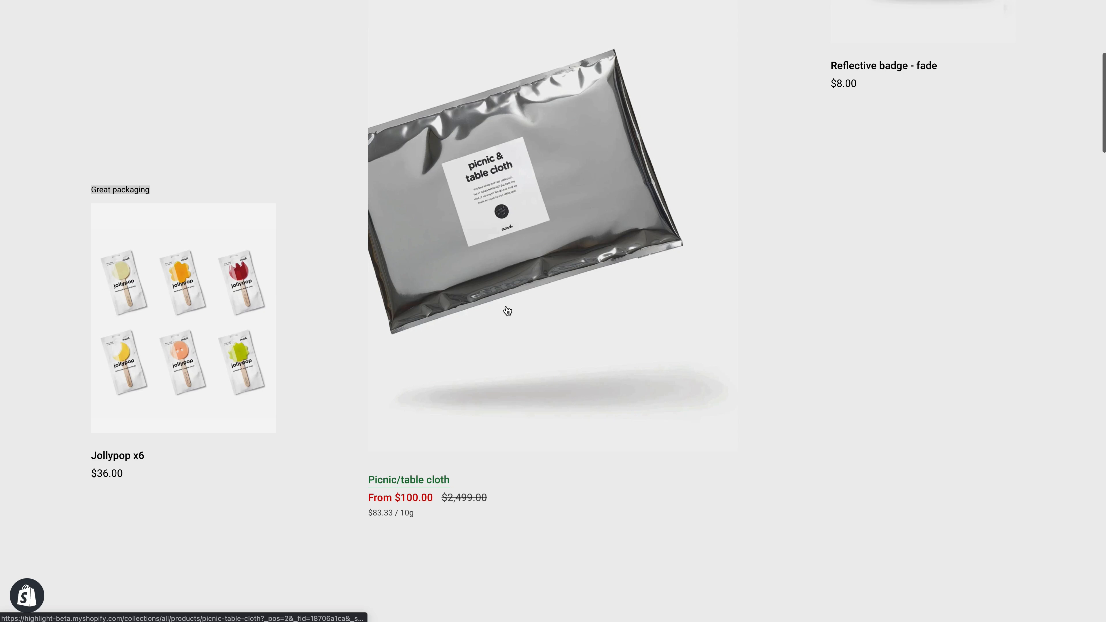
scroll(320, 281, "up", 3)
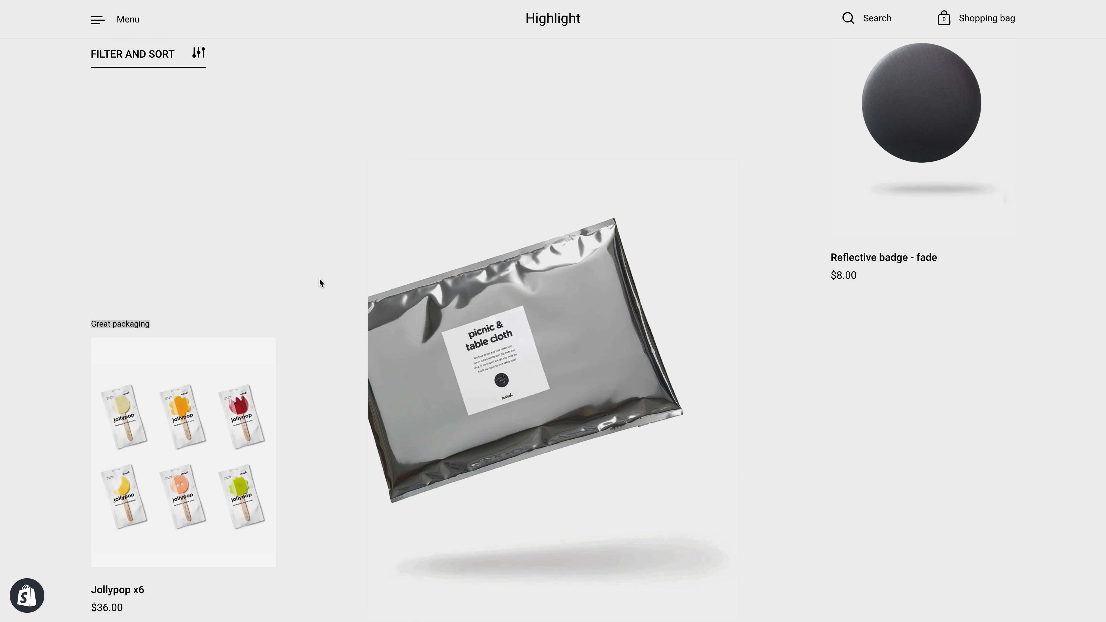
left_click(291, 306)
scroll(274, 318, "up", 4)
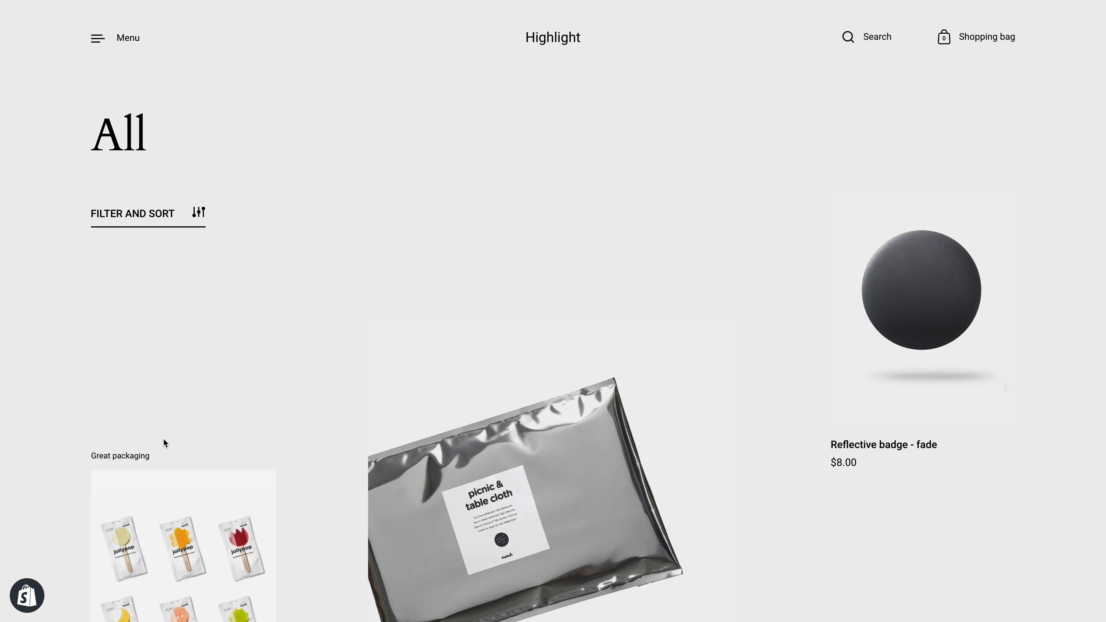
left_click(146, 453)
double_click(145, 453)
left_click(165, 445)
scroll(827, 330, "down", 5)
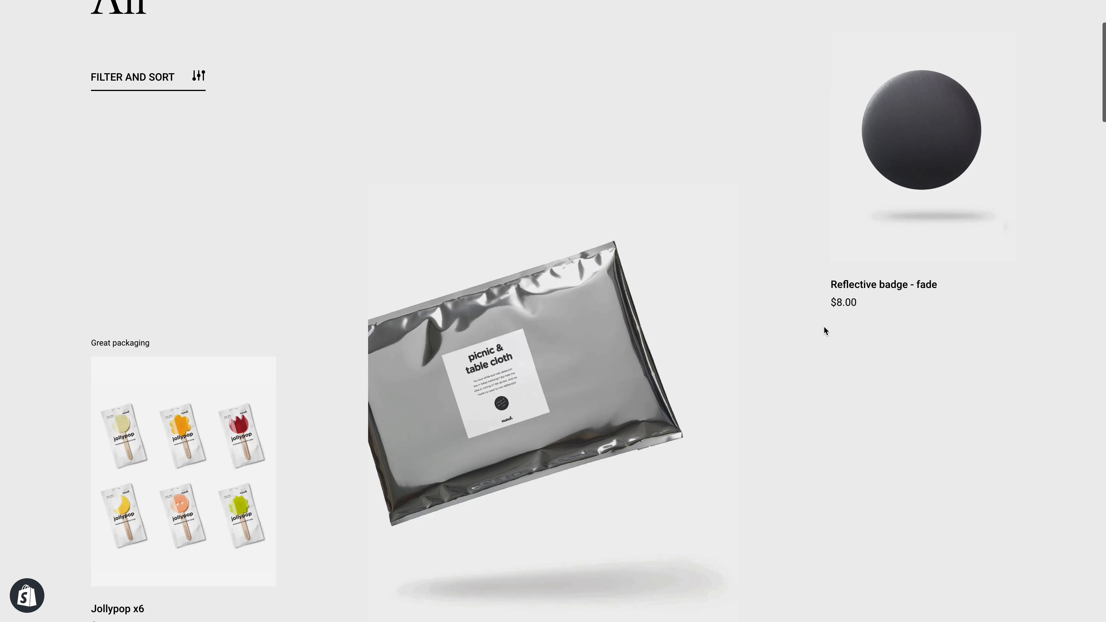
scroll(823, 327, "down", 2)
scroll(822, 329, "up", 7)
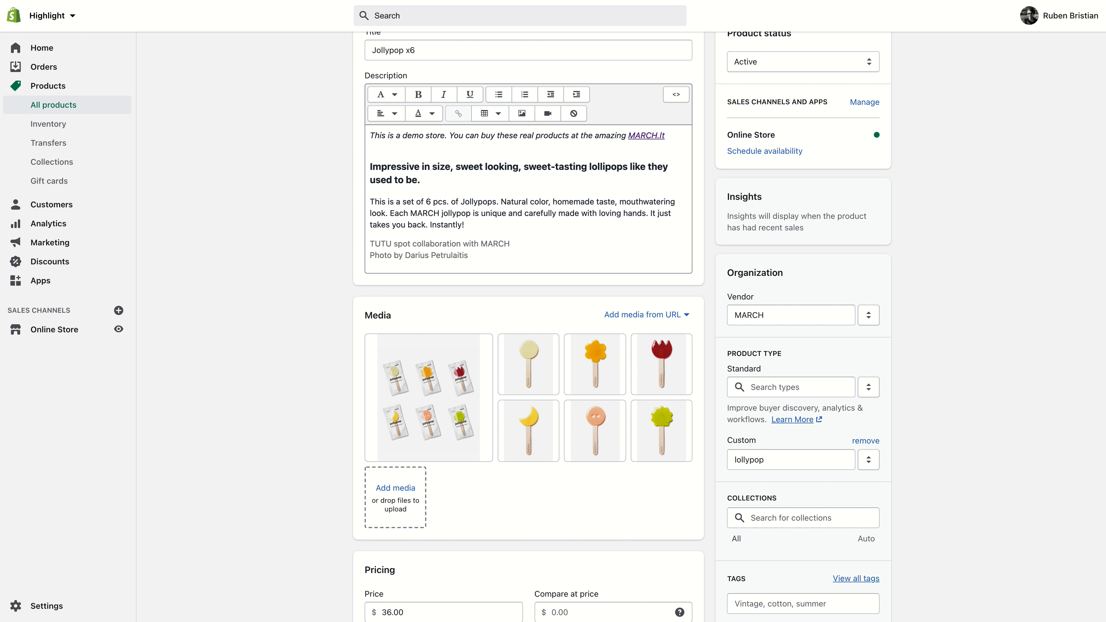
- Upload the Group_20_48x48 gift icon as the Unique feature icon metafield, select it, and save the product
scroll(335, 443, "down", 15)
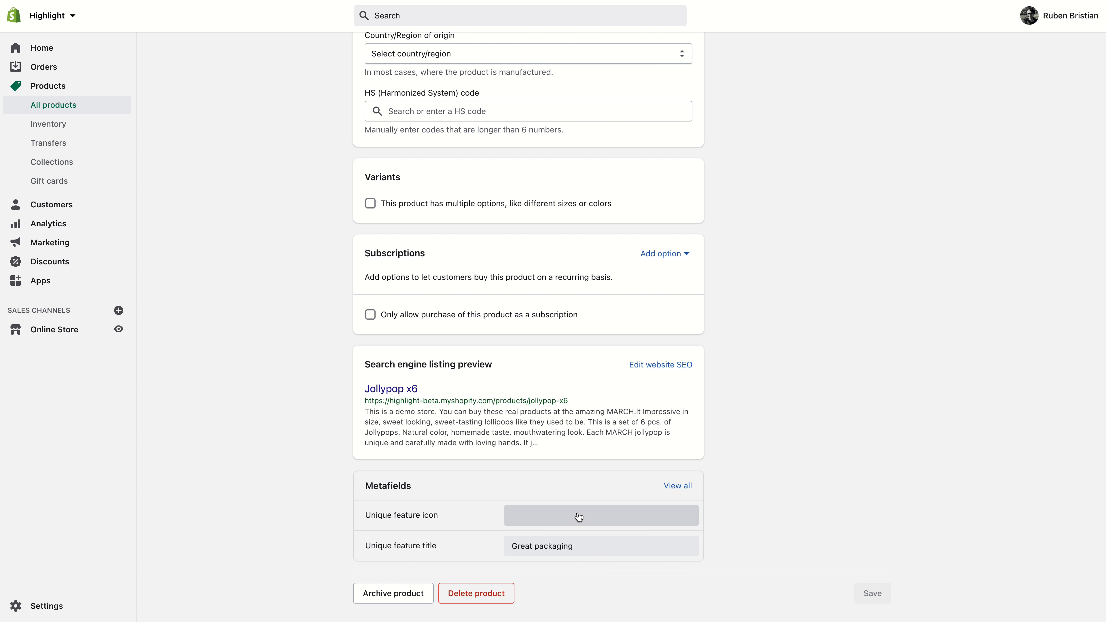
left_click(579, 517)
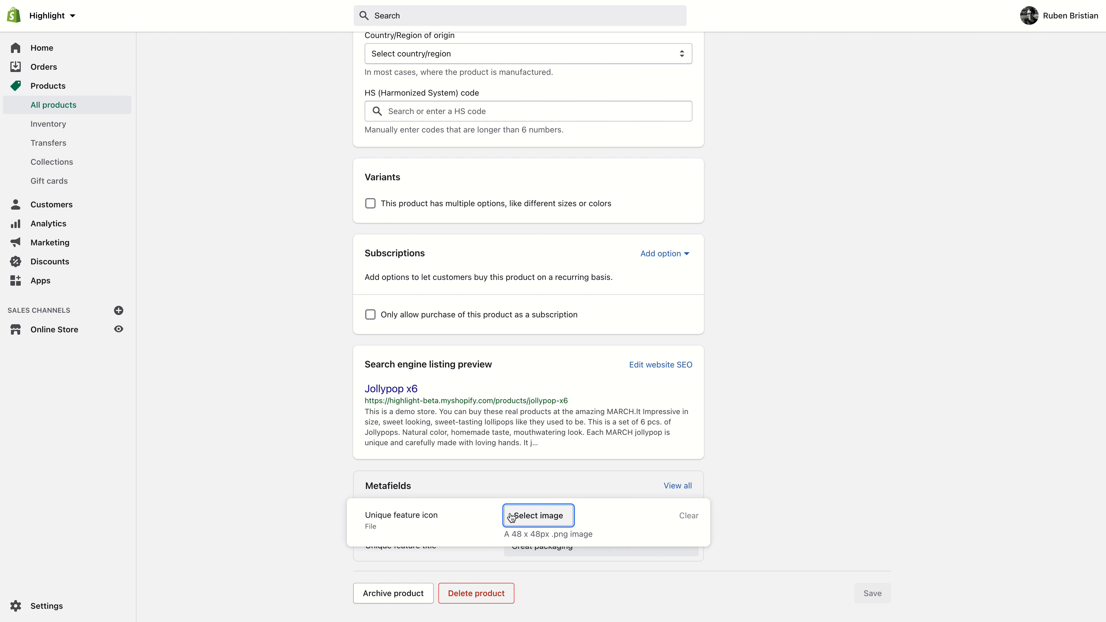
left_click(536, 517)
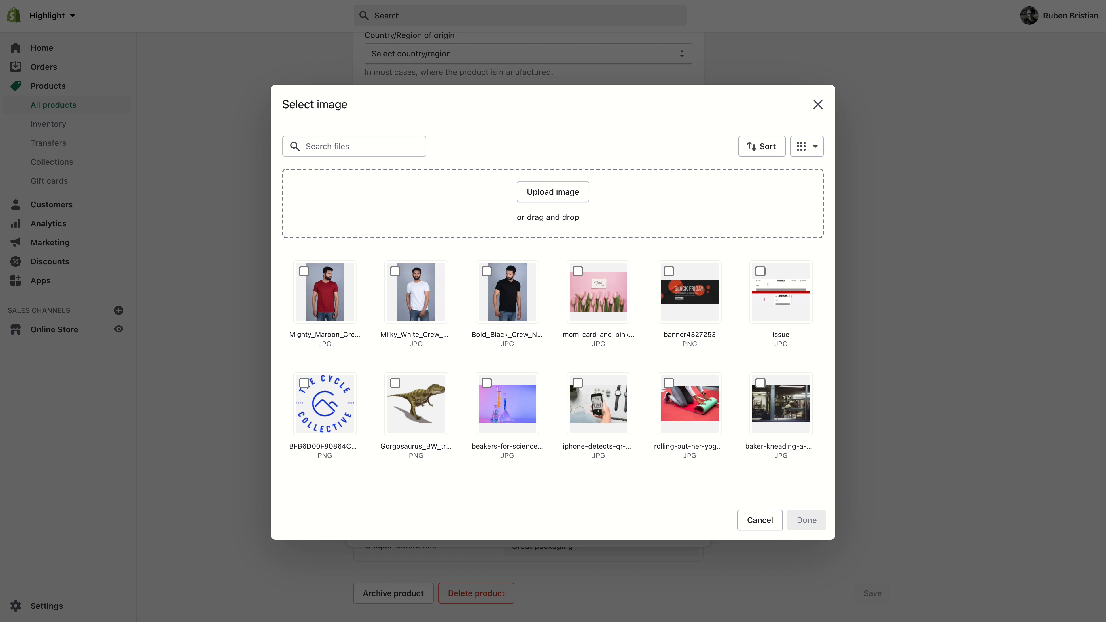
left_click_drag(1105, 263, 563, 263)
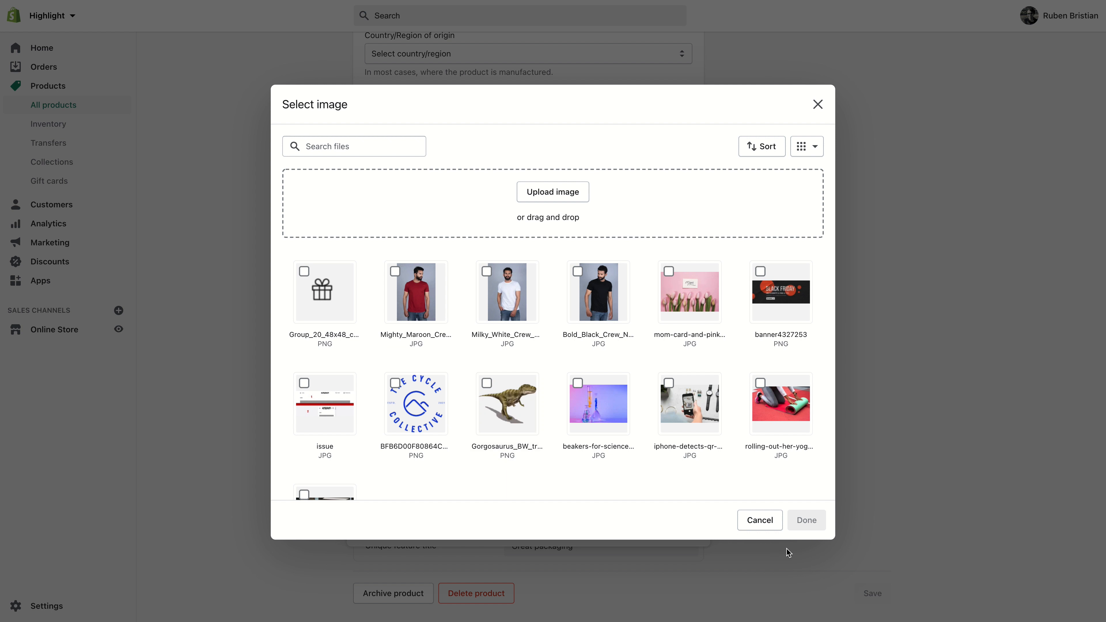
left_click(346, 314)
left_click(806, 520)
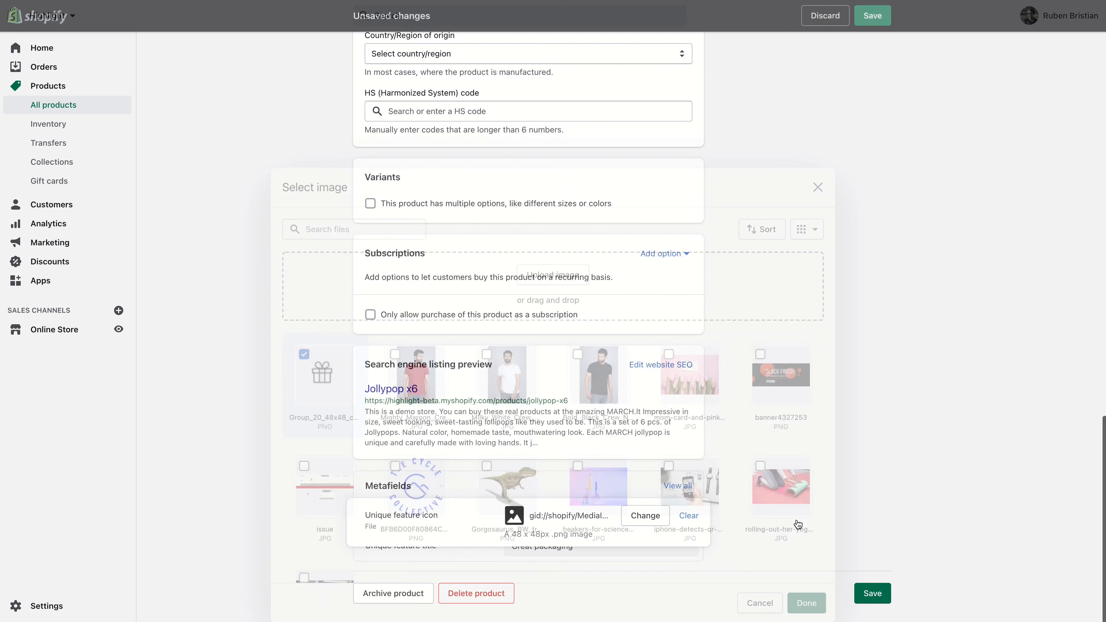
left_click(872, 593)
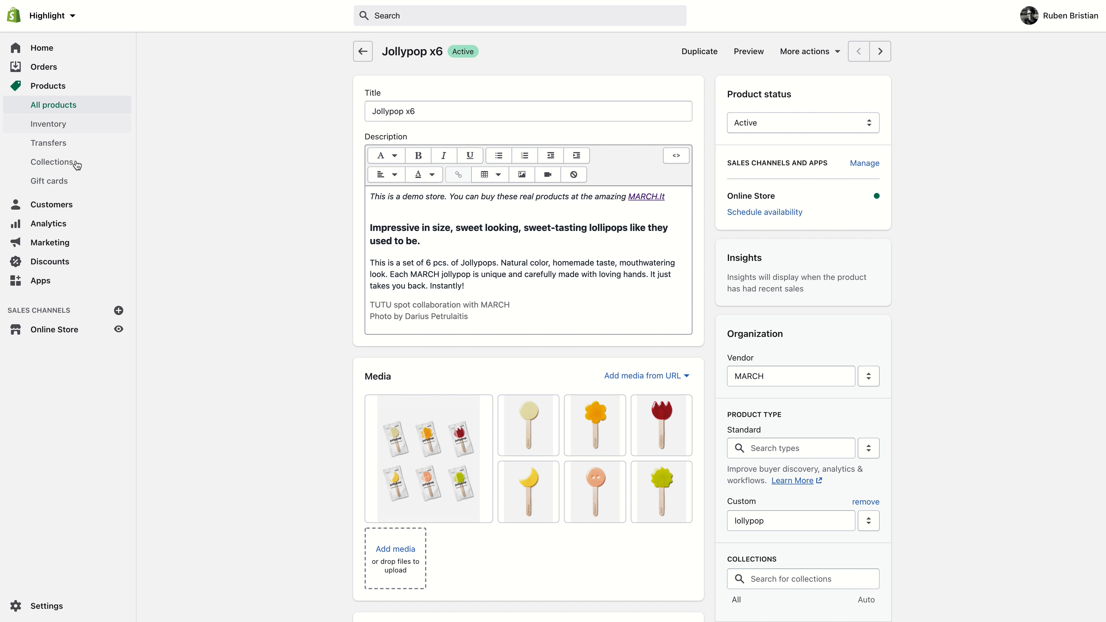
- Open the Picnic/table cloth product and set its Unique feature title metafield to "Strong wind"
left_click(58, 104)
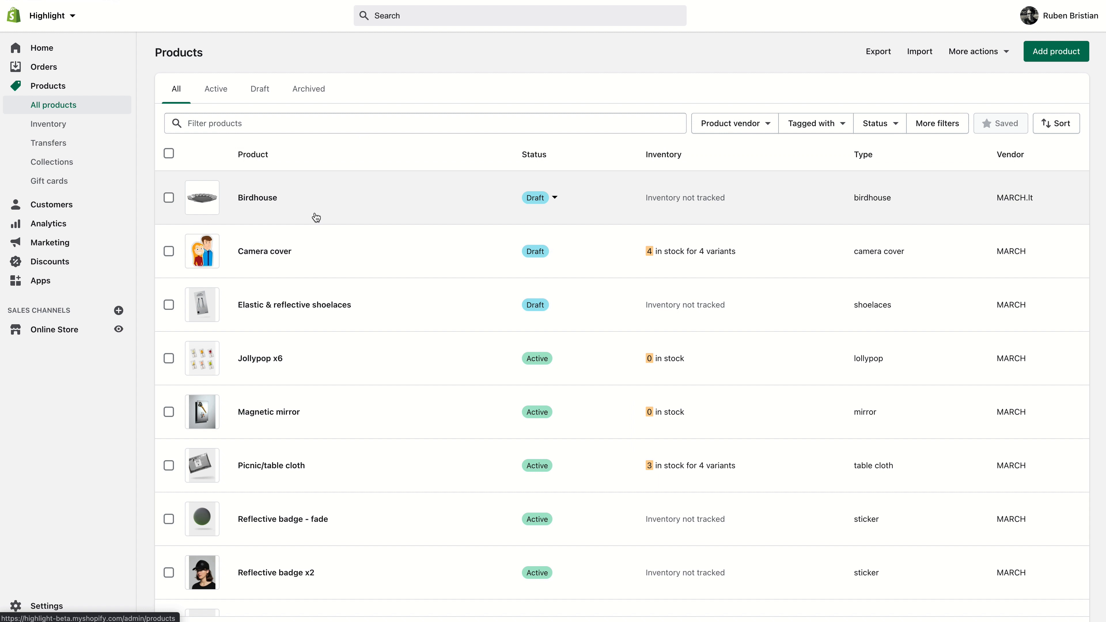
scroll(316, 217, "down", 3)
scroll(316, 216, "down", 5)
scroll(316, 216, "up", 2)
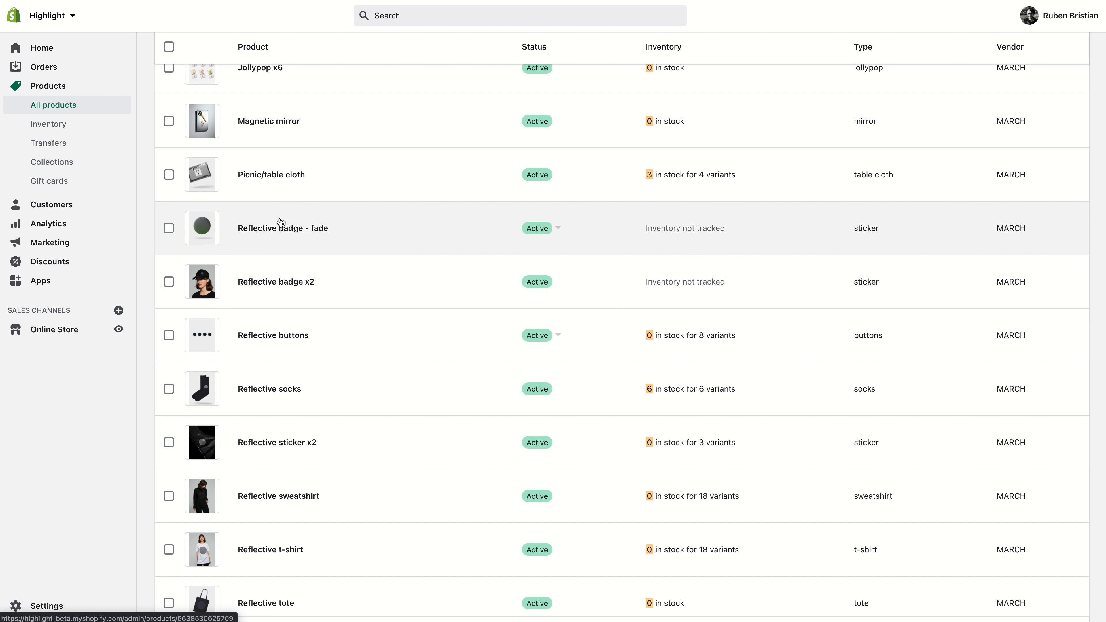
left_click(316, 175)
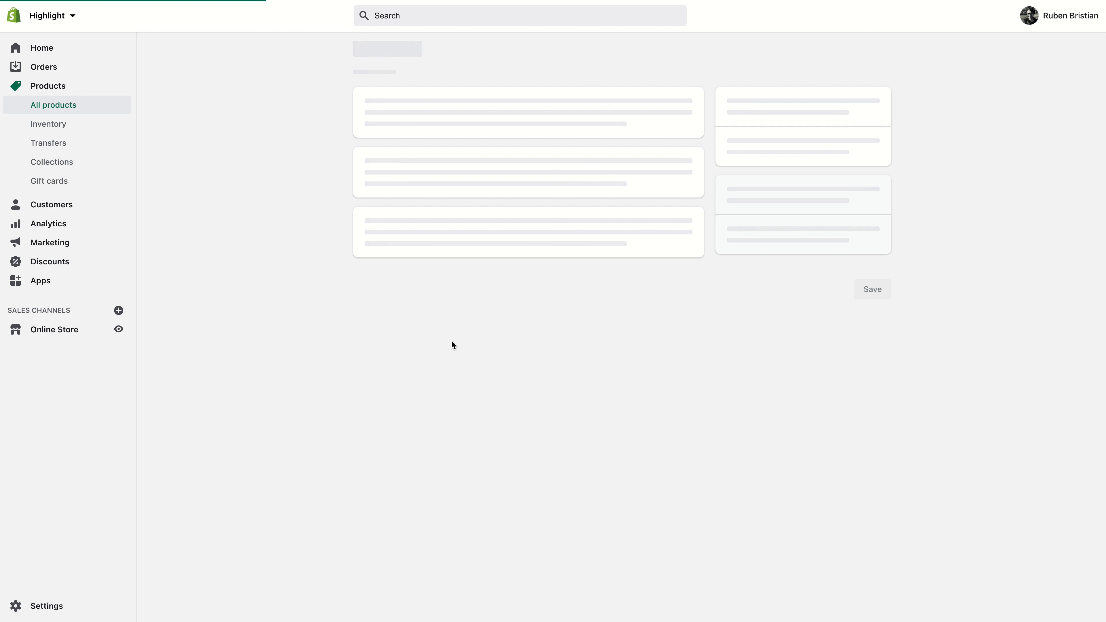
scroll(453, 339, "down", 15)
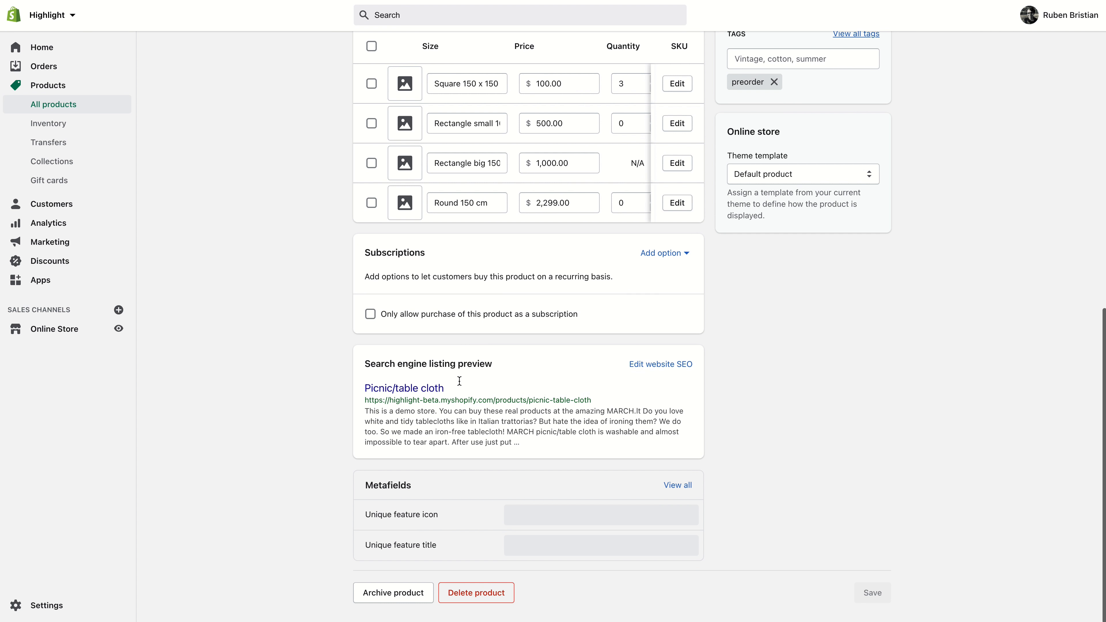
left_click(534, 544)
type("St")
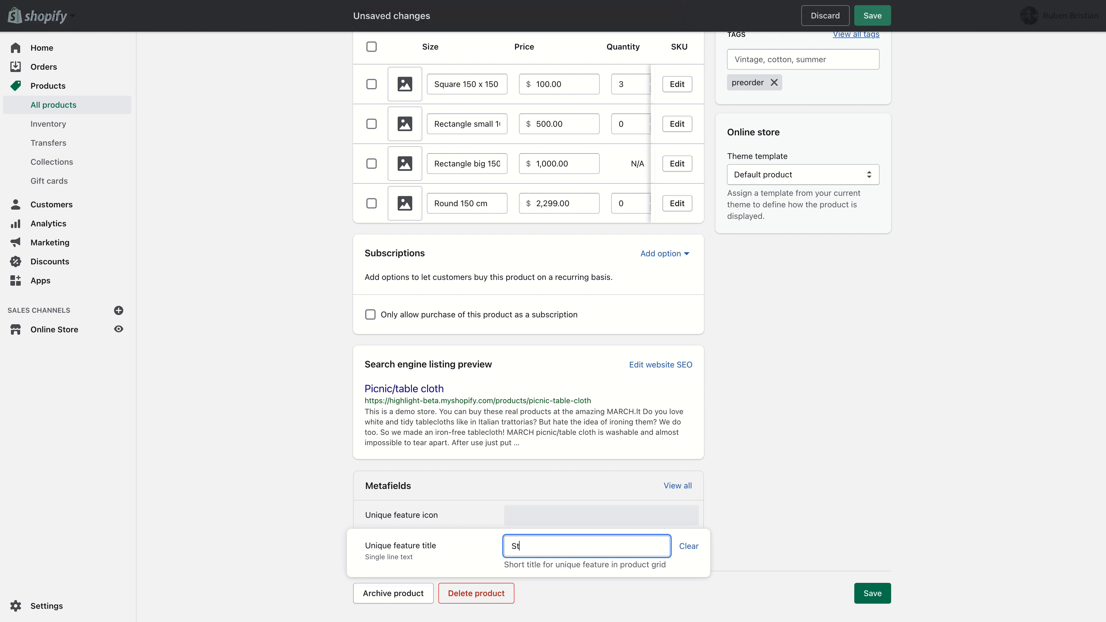
type("rong wind")
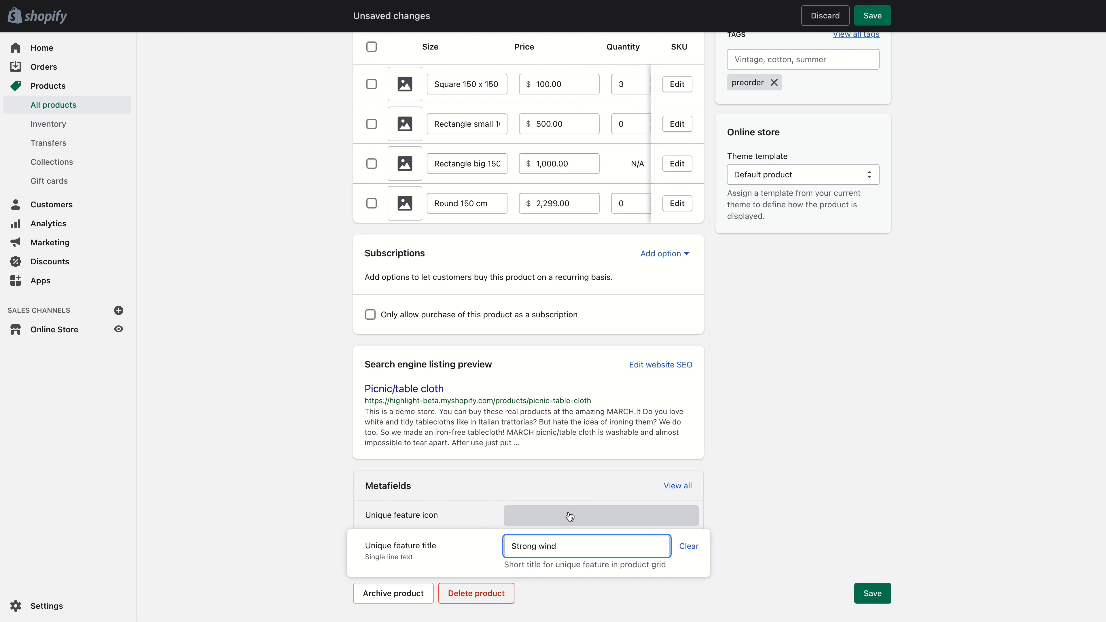
- Upload the strong-wind PNG as the Unique feature icon metafield, select it, and save the product
left_click(568, 515)
left_click(571, 517)
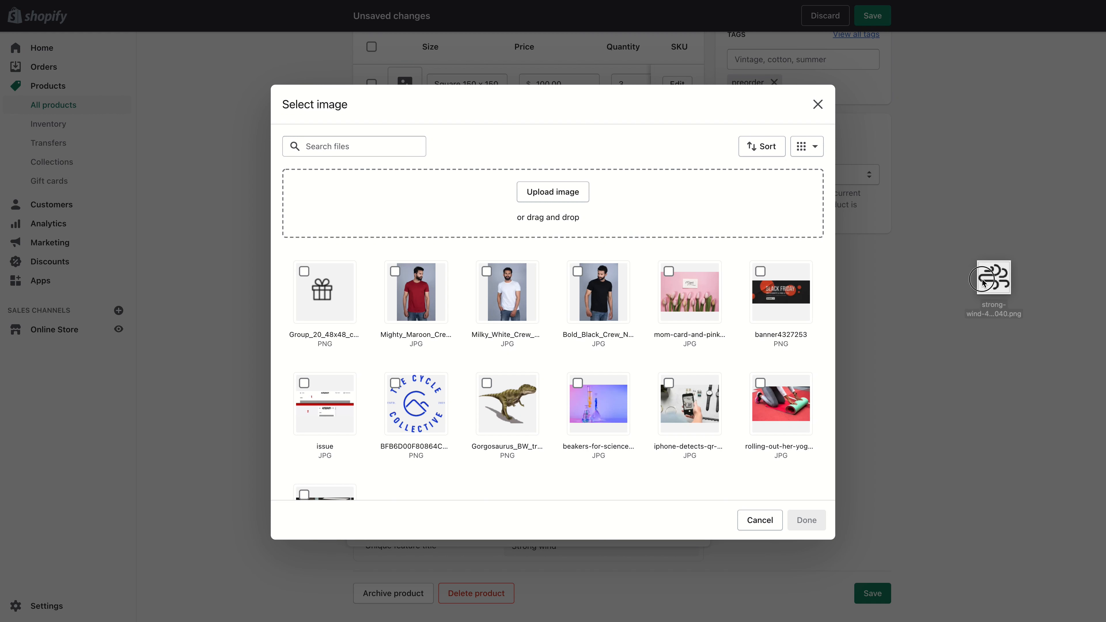
left_click_drag(994, 279, 322, 283)
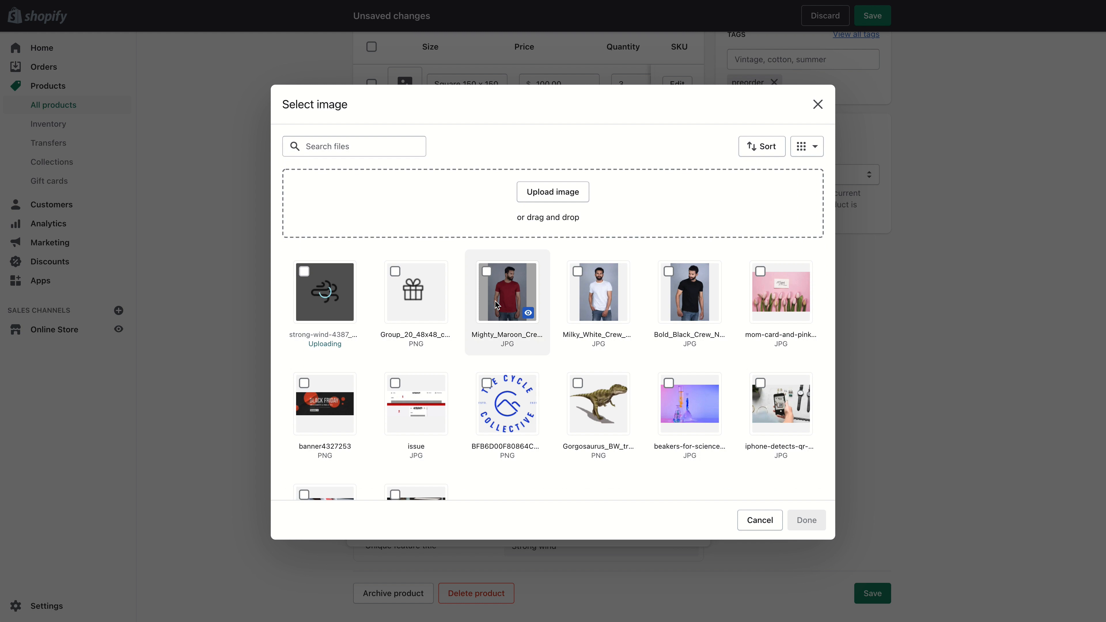
left_click(304, 277)
left_click(806, 520)
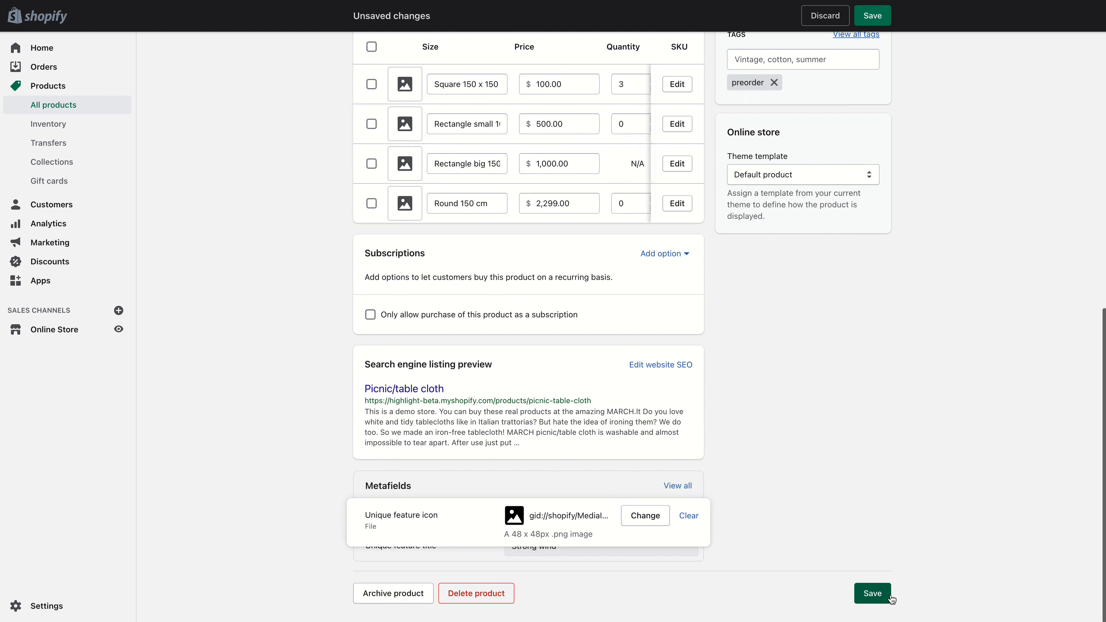
left_click(890, 597)
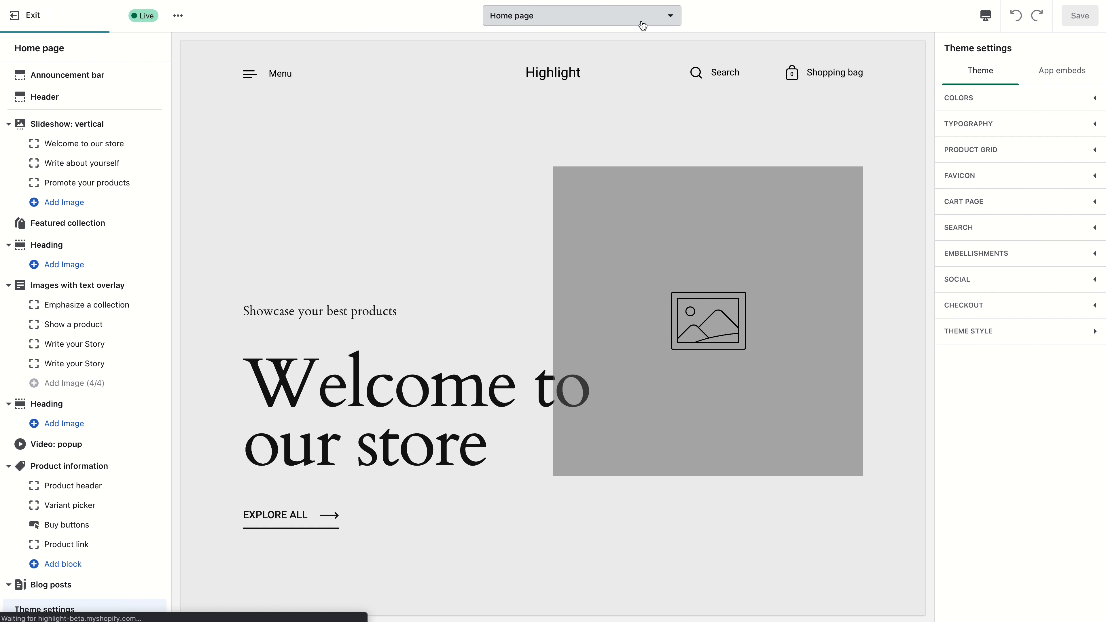
- Switch the theme editor to the alternate product template and scroll to its Key product features section
left_click(638, 18)
left_click(577, 130)
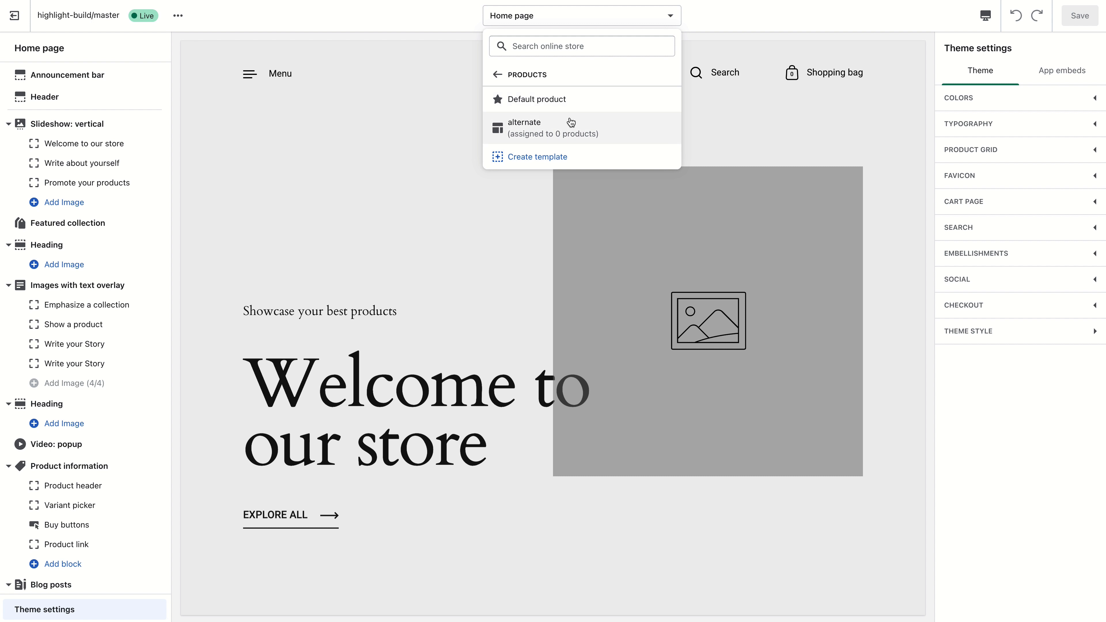
left_click(575, 132)
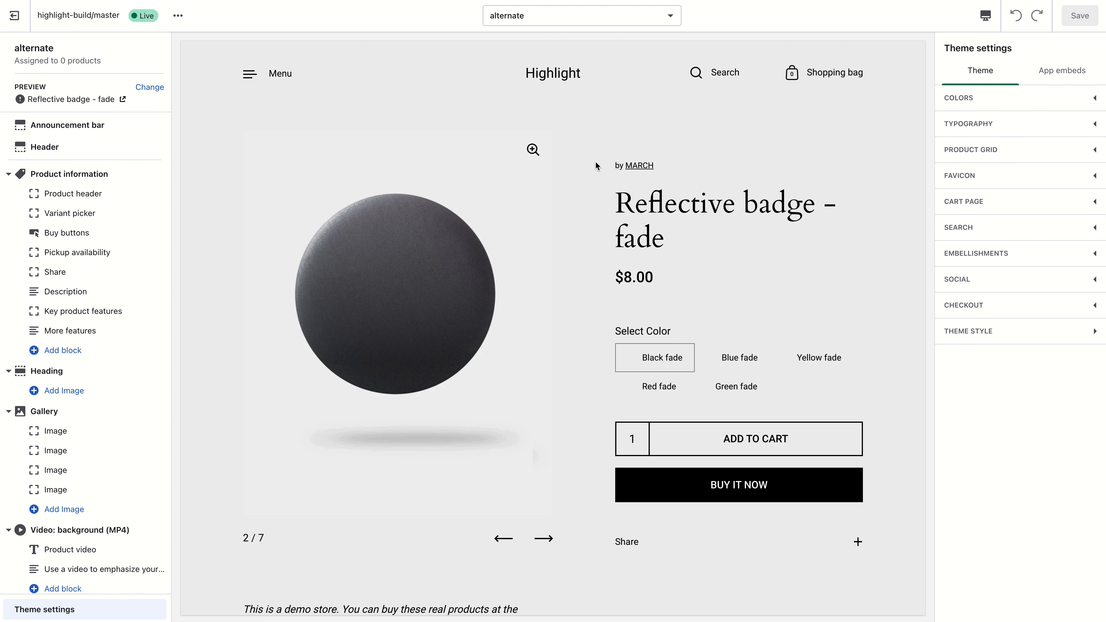
scroll(595, 161, "down", 10)
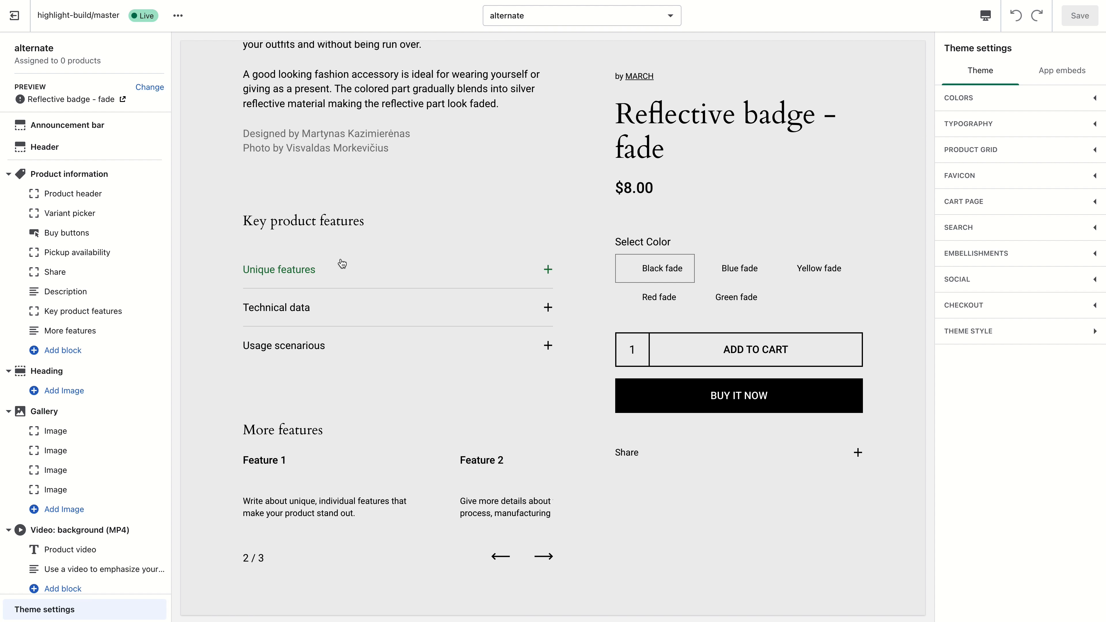
- Scroll through the alternate product template preview to review the layout around Key product features
scroll(440, 278, "down", 15)
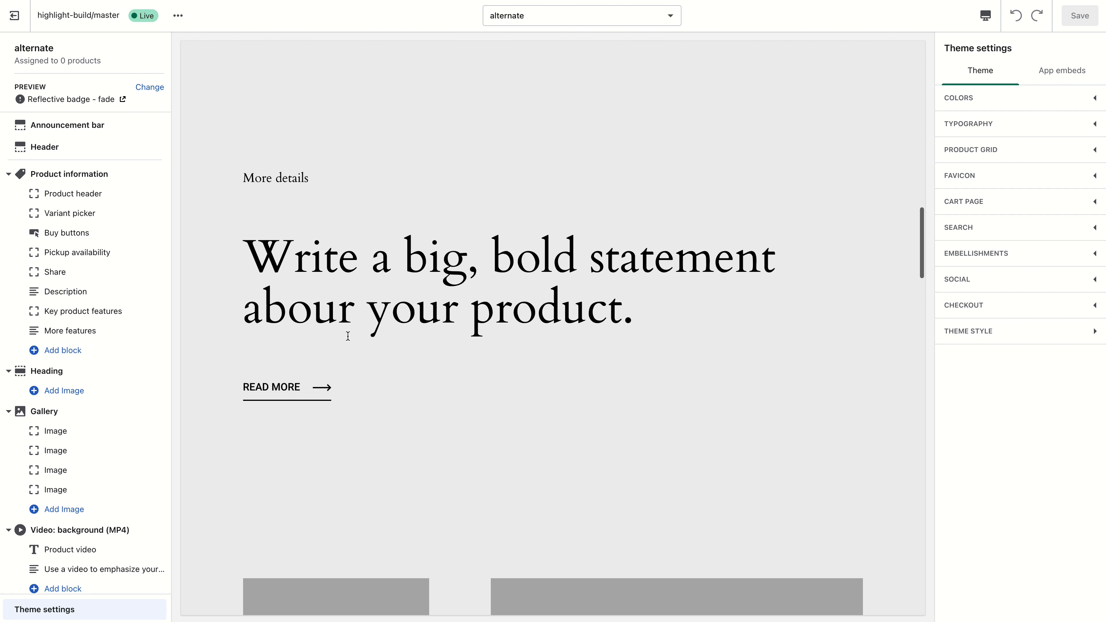
scroll(441, 281, "up", 6)
scroll(441, 280, "up", 15)
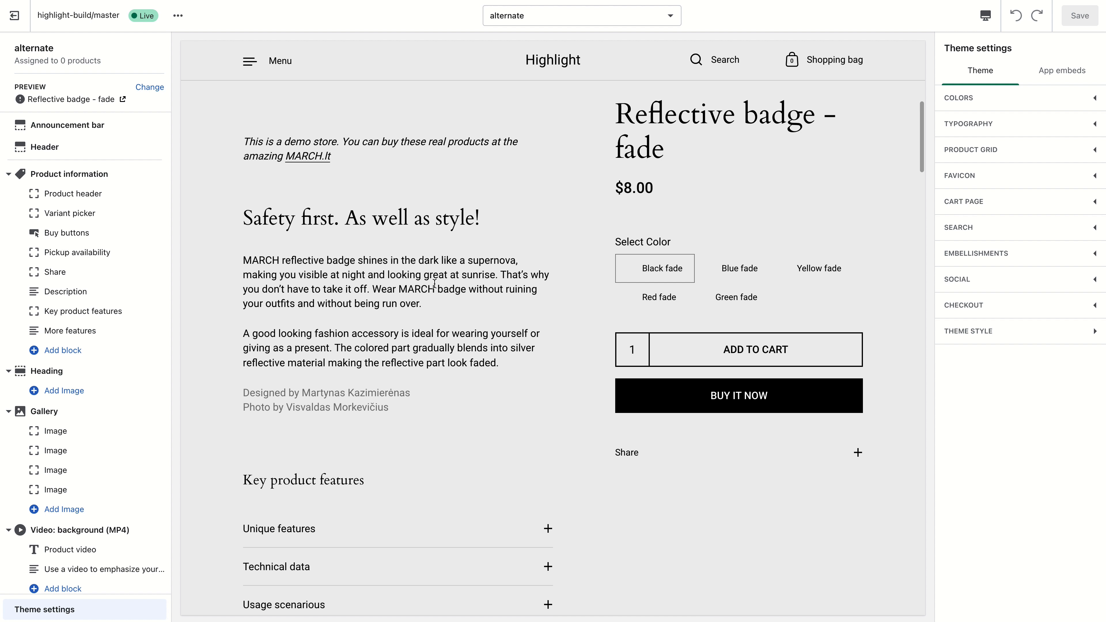
scroll(439, 288, "down", 5)
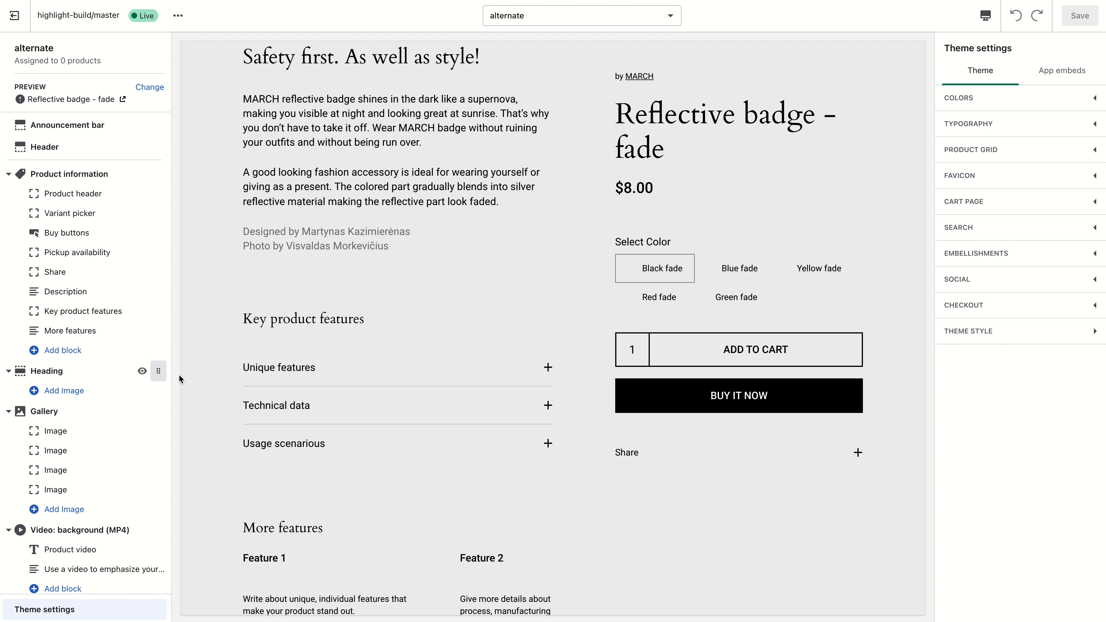
scroll(253, 392, "down", 3)
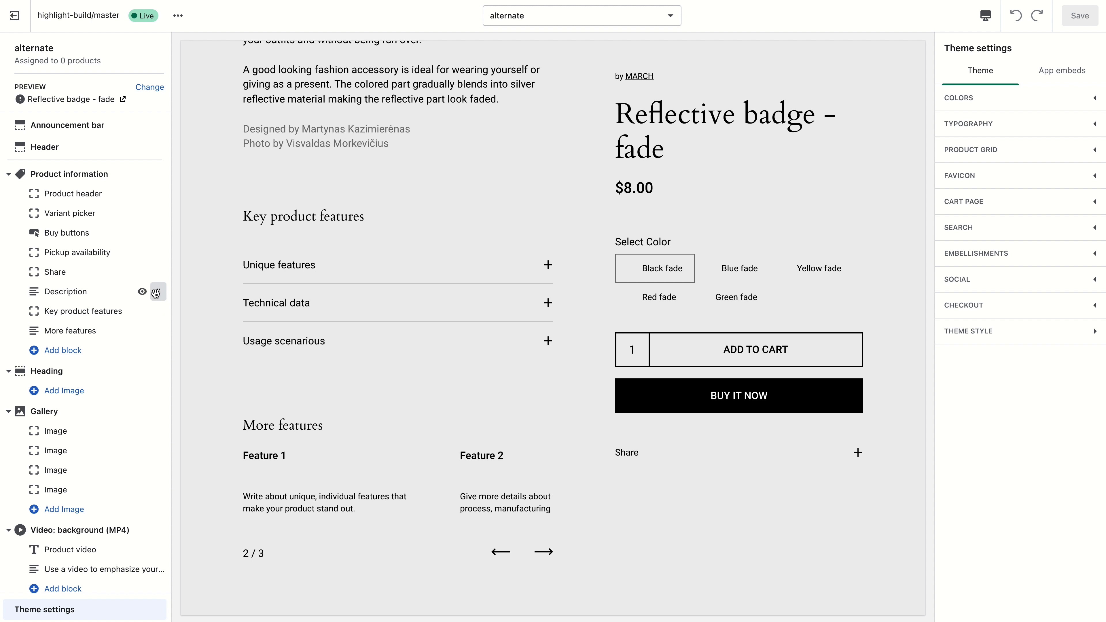
scroll(311, 223, "up", 10)
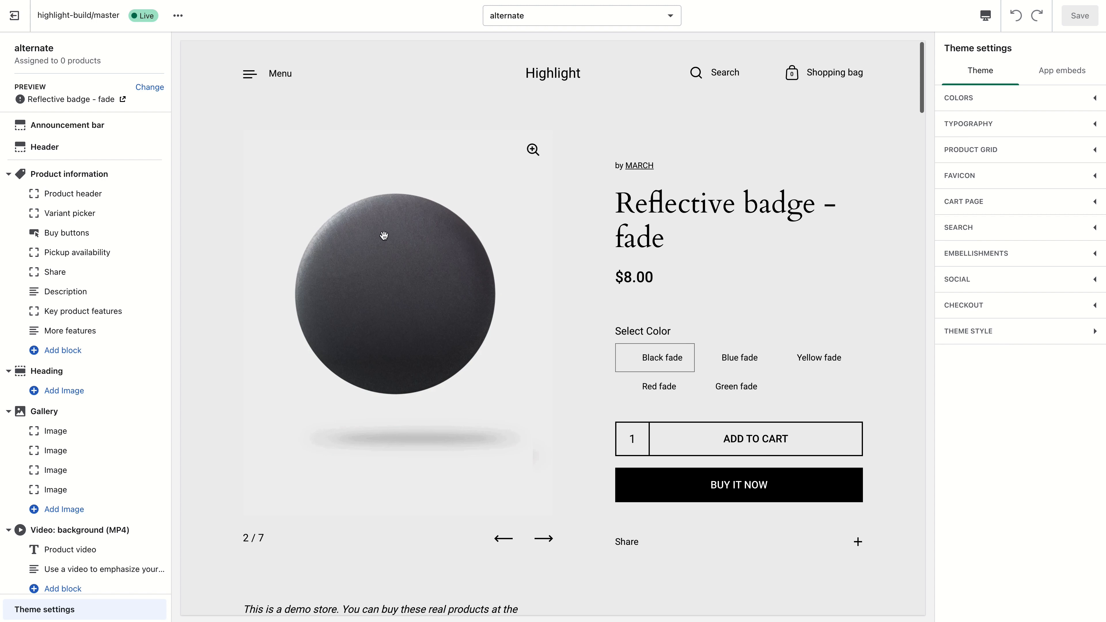
scroll(392, 233, "down", 5)
scroll(348, 235, "up", 4)
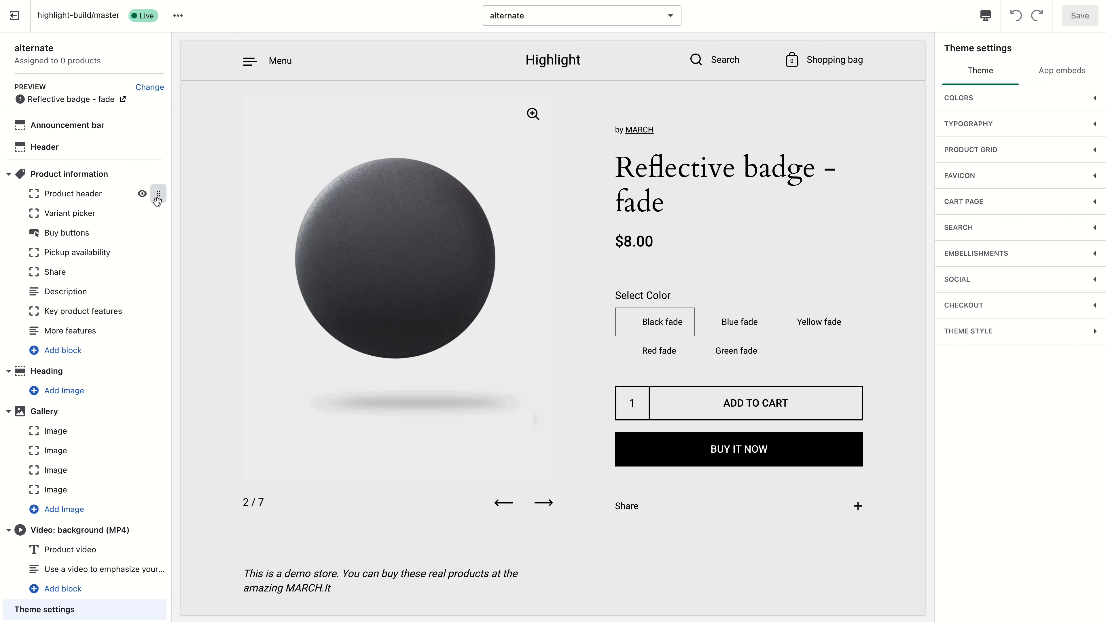
- Move the Product header block below Share and preview the page in mobile view
mouse_move(145, 196)
left_click_drag(153, 197, 156, 272)
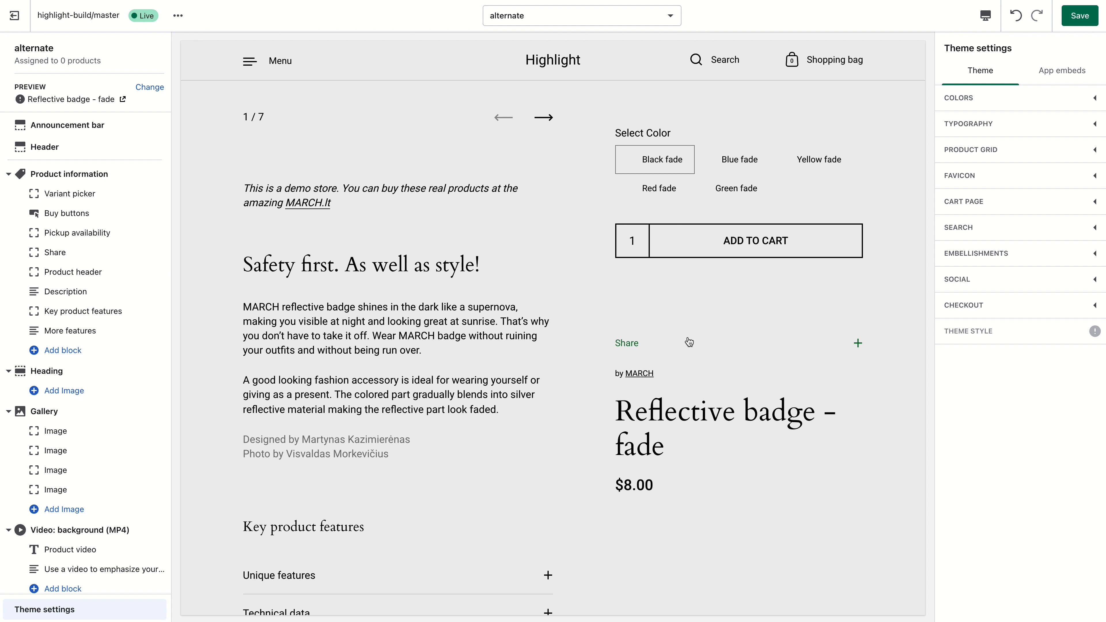
left_click(984, 16)
left_click(1013, 46)
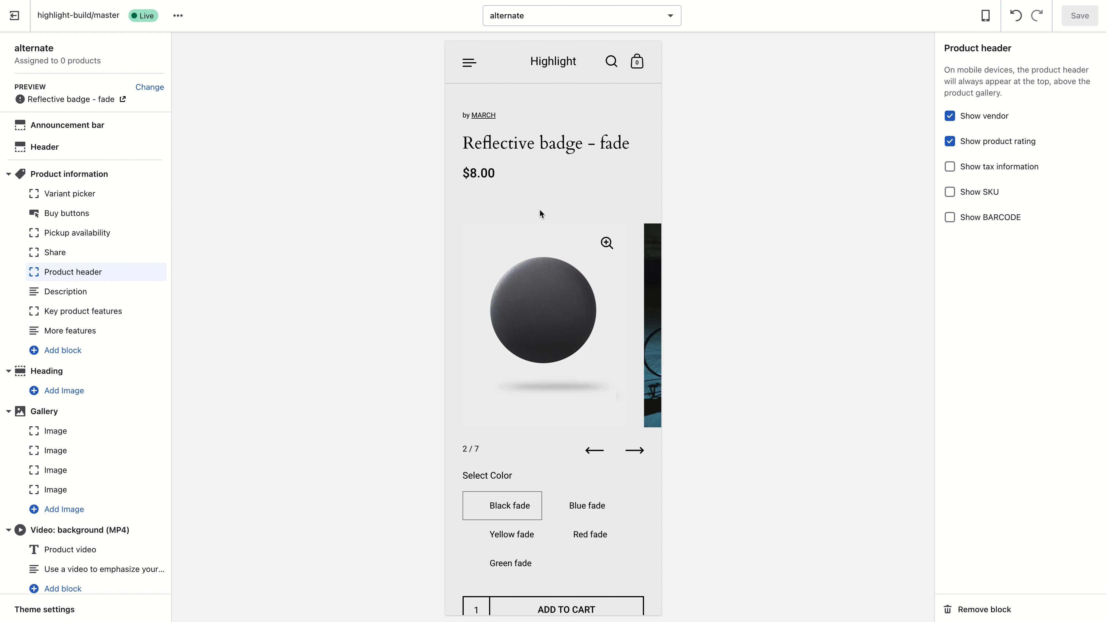
scroll(539, 208, "down", 4)
scroll(562, 109, "up", 4)
- Return to desktop preview and move the Product header block back to the top of Product information
left_click(986, 15)
left_click(1007, 70)
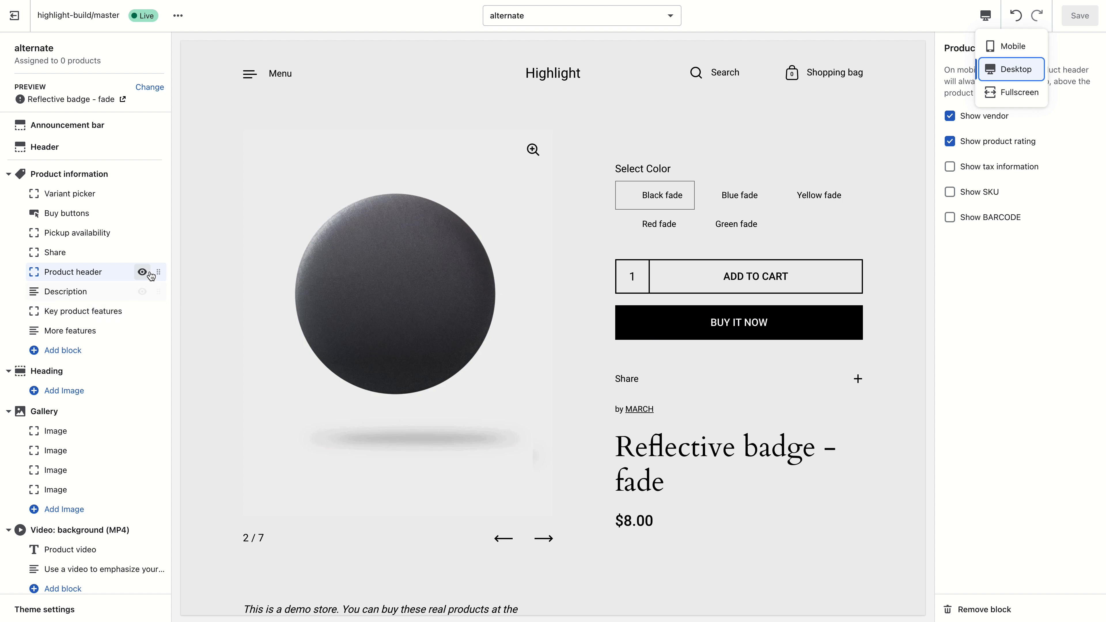
left_click_drag(158, 272, 159, 193)
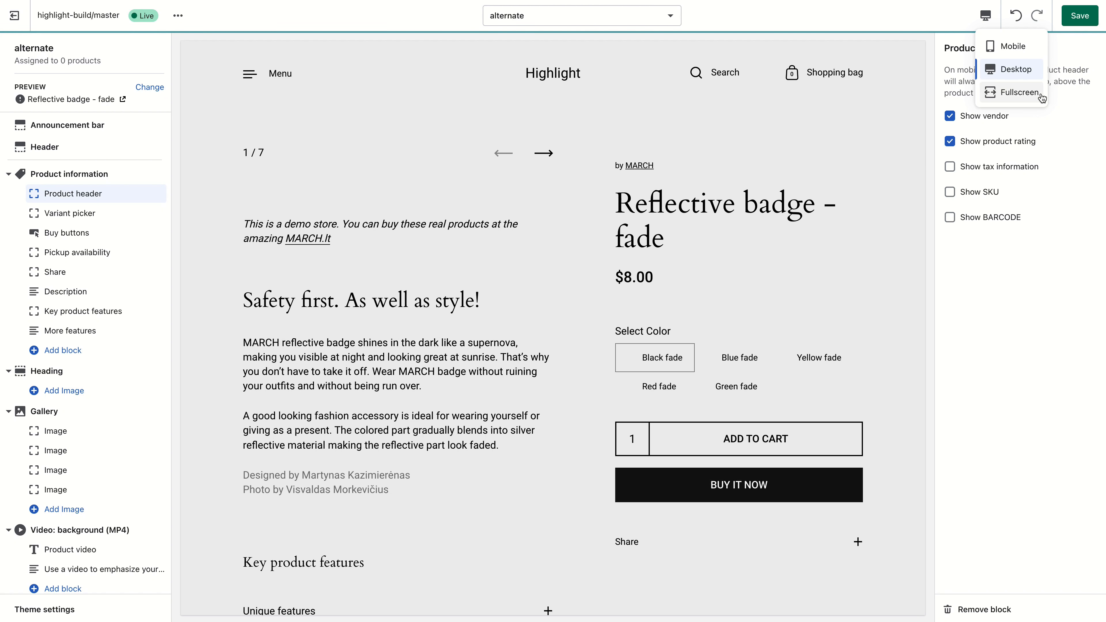
- Toggle the Product header display options, leaving vendor, product rating, tax information, SKU and barcode all unchecked
left_click(1000, 168)
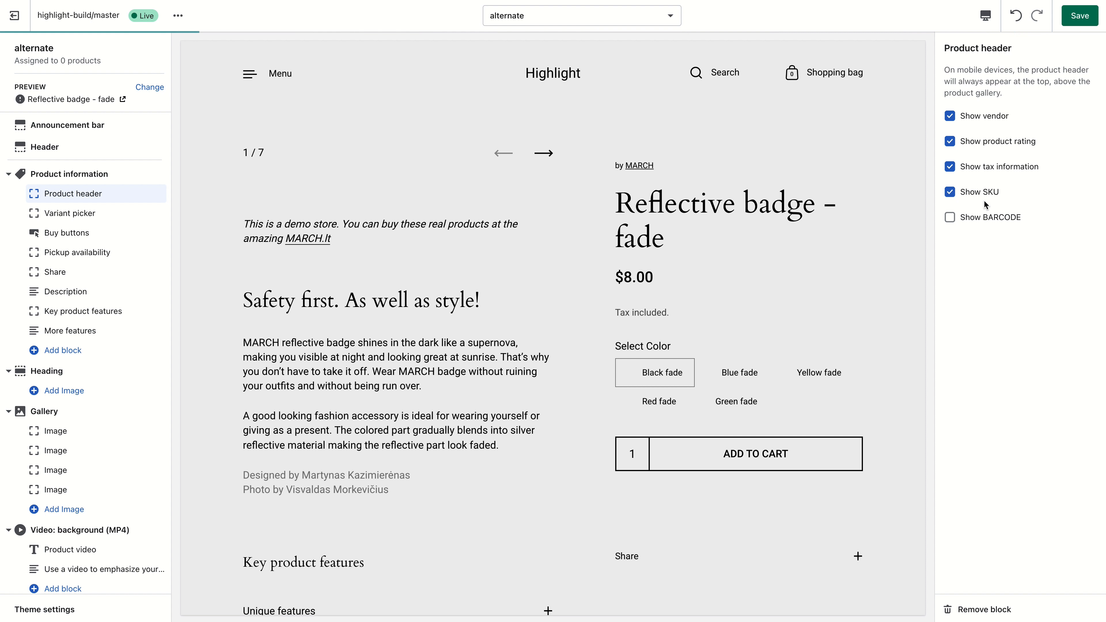
left_click(986, 215)
left_click(988, 167)
left_click(987, 141)
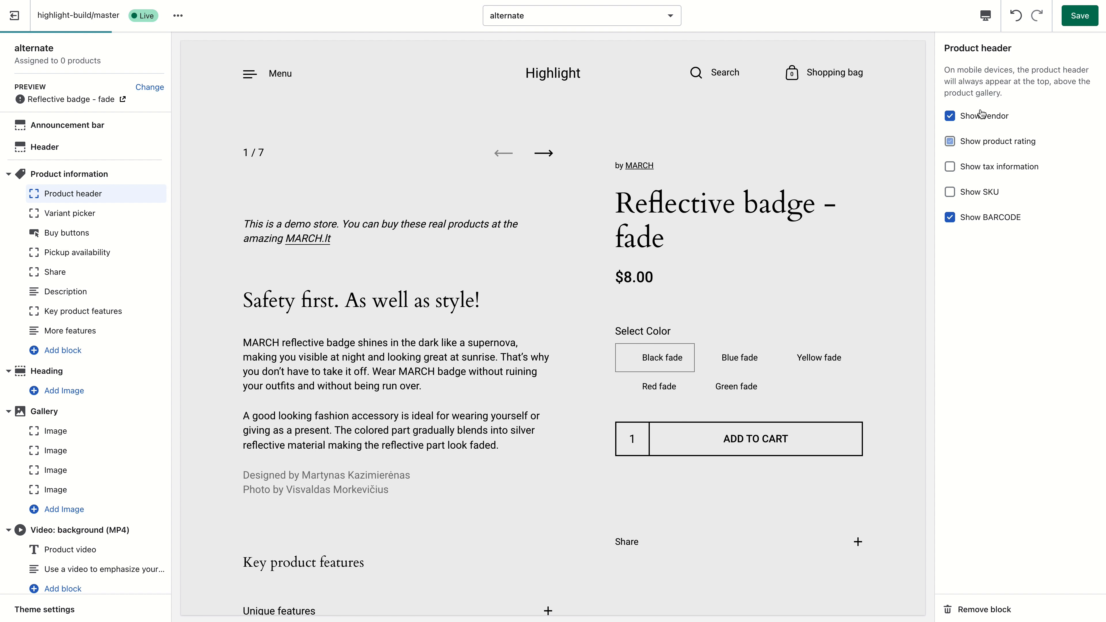
left_click(981, 116)
left_click(981, 221)
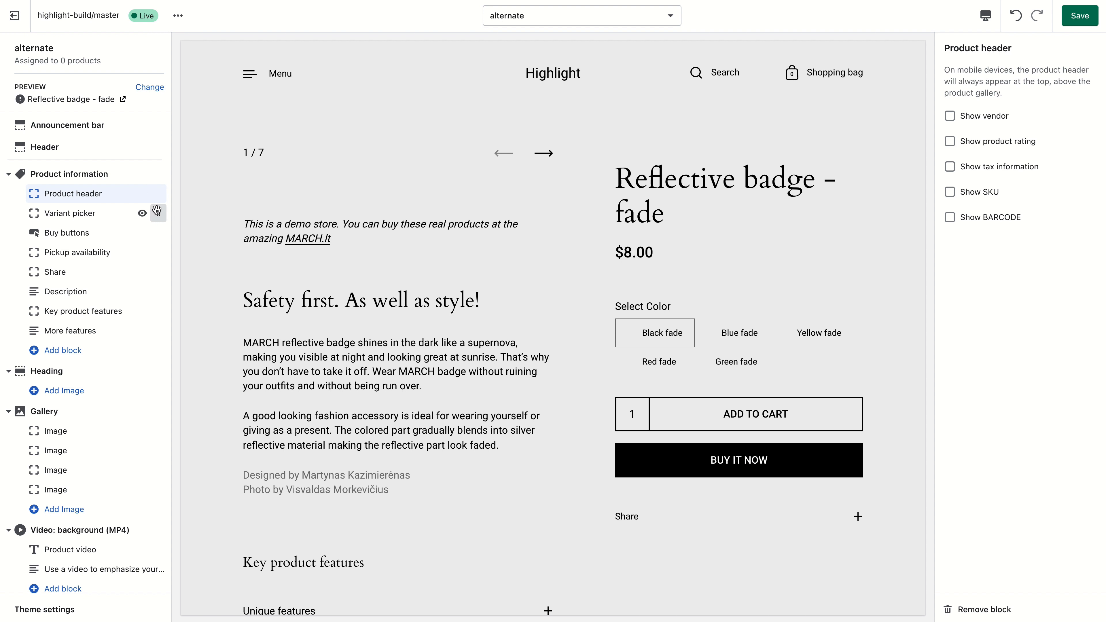
- Check the Variant picker and Buy buttons settings, then move the Share block above Pickup availability
left_click_drag(158, 213, 158, 213)
left_click(72, 217)
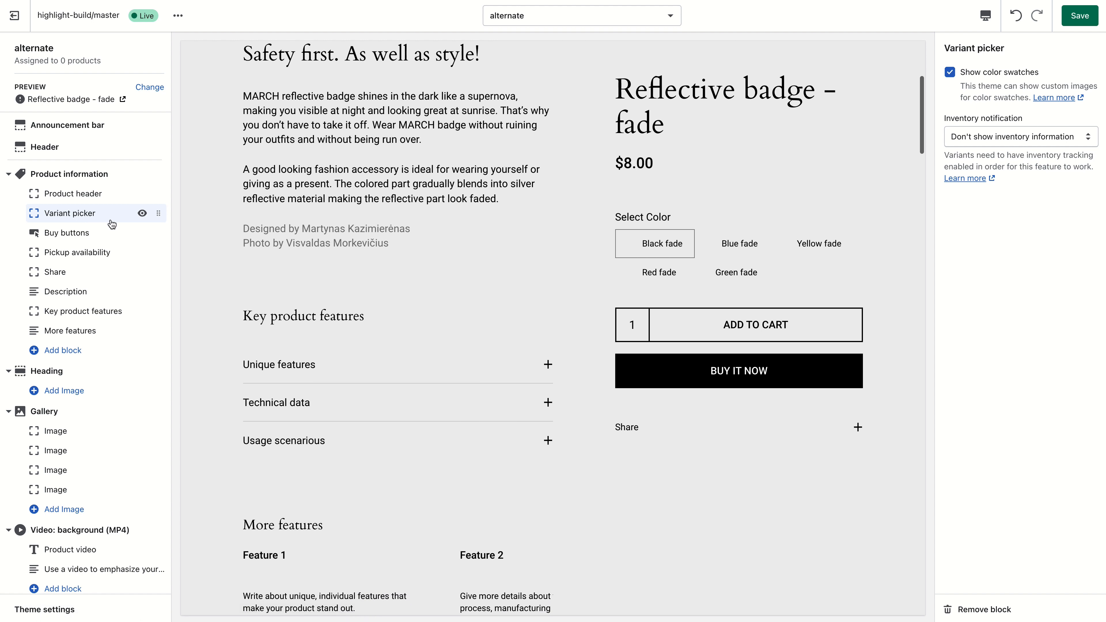
left_click(92, 232)
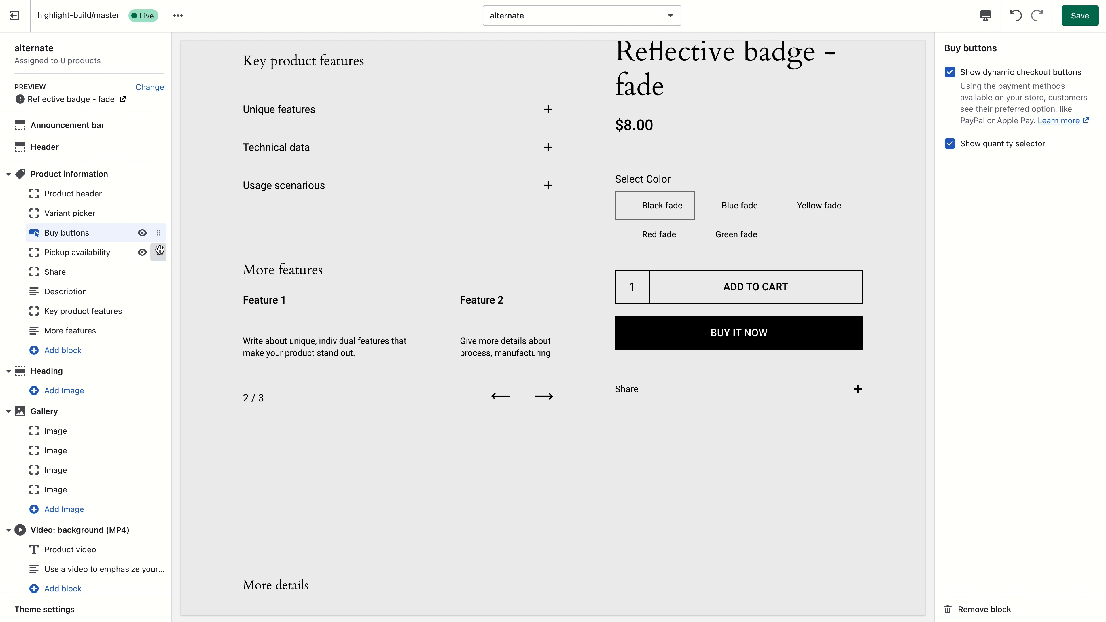
mouse_move(156, 271)
left_mouse_down()
mouse_move(154, 239)
mouse_move(154, 252)
left_mouse_up()
- Add a Collapsible tab block to Product information and place it below Pickup availability
left_click(65, 350)
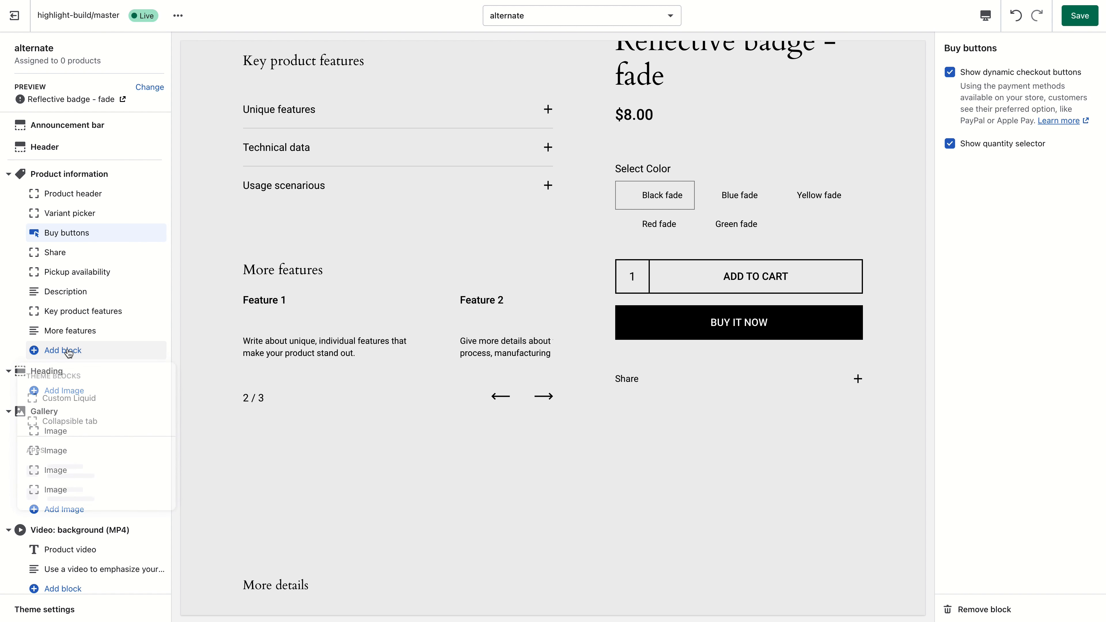
left_click(89, 421)
left_click_drag(156, 350, 158, 292)
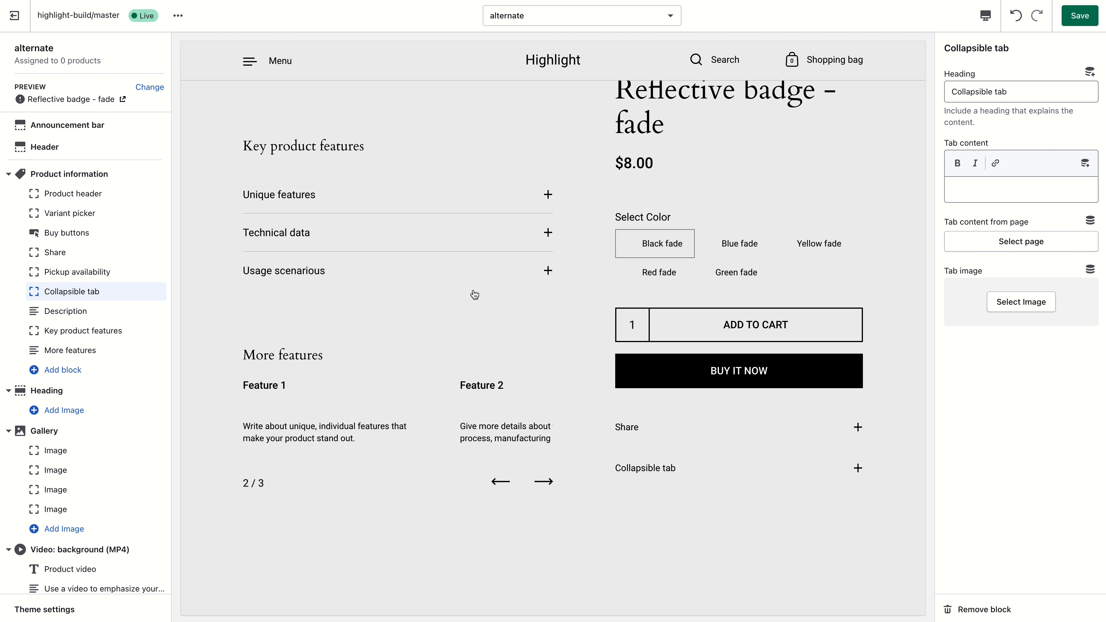
- Browse the product gallery and preview the page in mobile view before returning to desktop
scroll(543, 261, "up", 10)
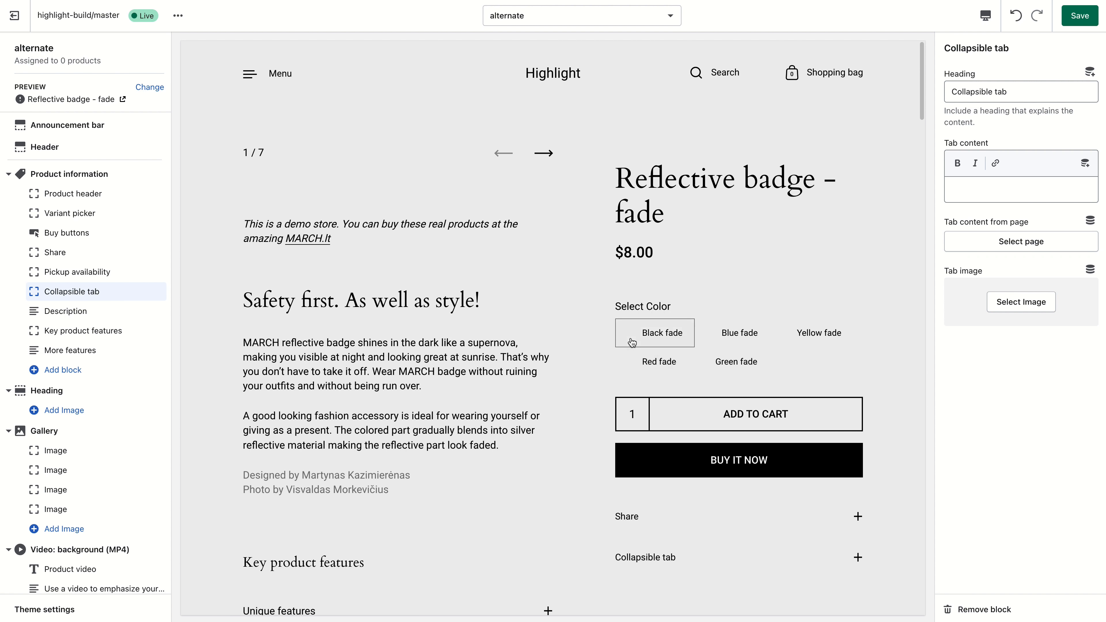
left_click(544, 152)
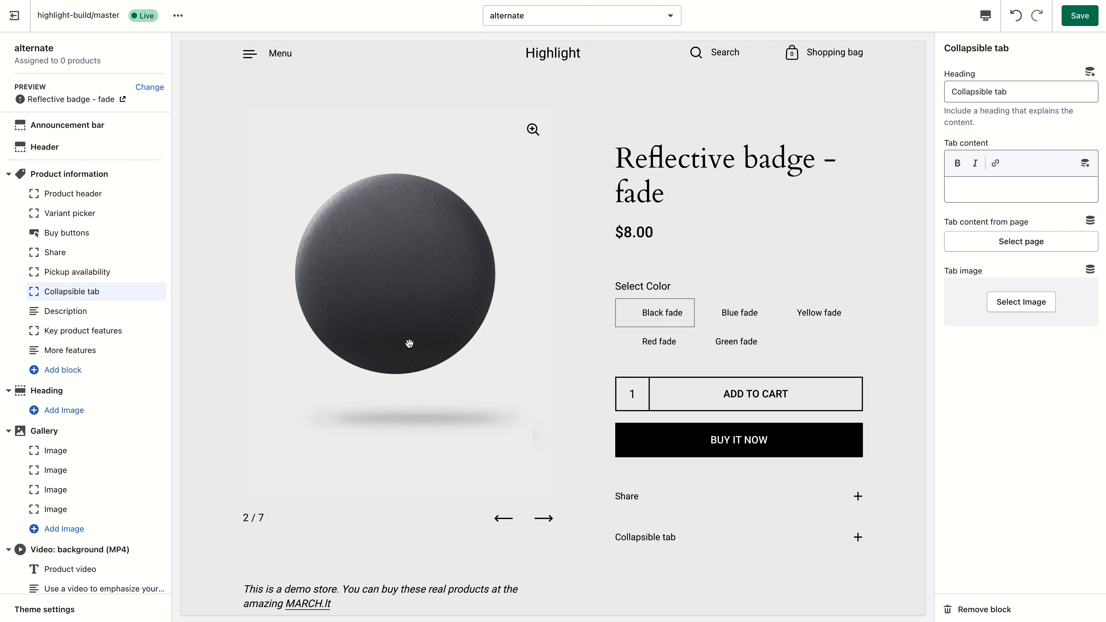
scroll(409, 342, "down", 2)
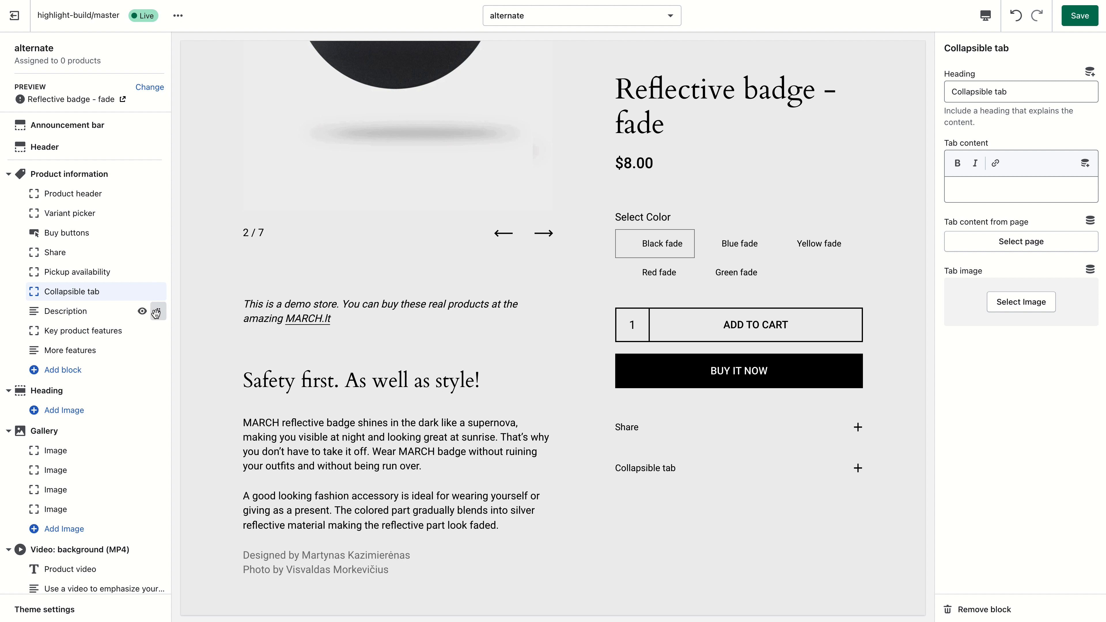
mouse_move(156, 314)
left_mouse_down()
mouse_move(153, 298)
mouse_move(160, 315)
left_mouse_up()
left_click(986, 16)
left_click(1013, 46)
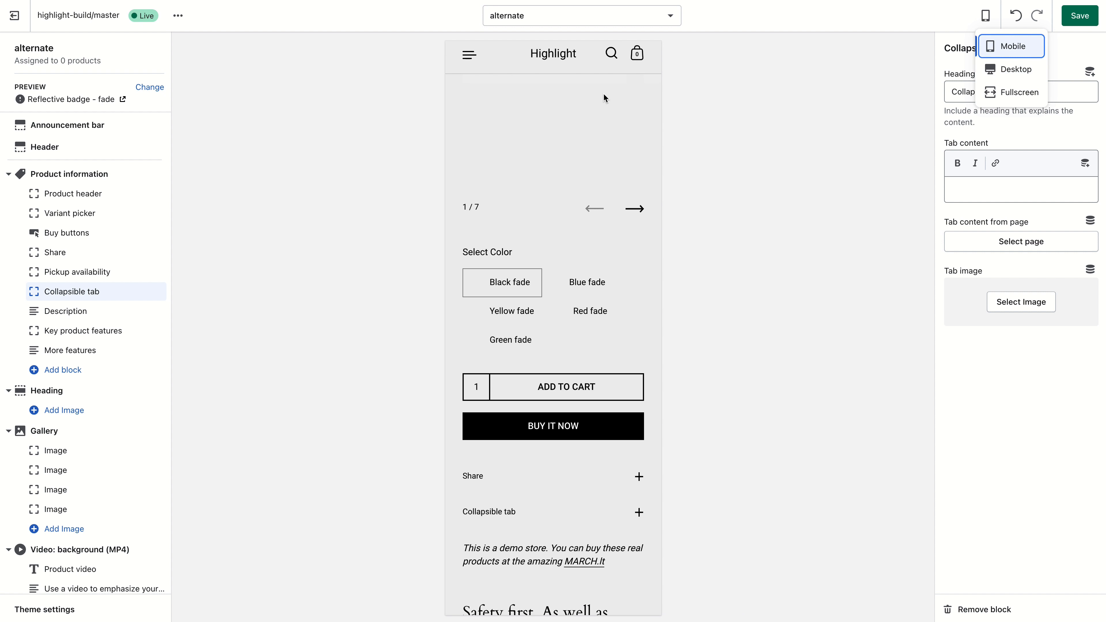
scroll(562, 200, "down", 5)
scroll(563, 200, "down", 8)
scroll(503, 191, "up", 2)
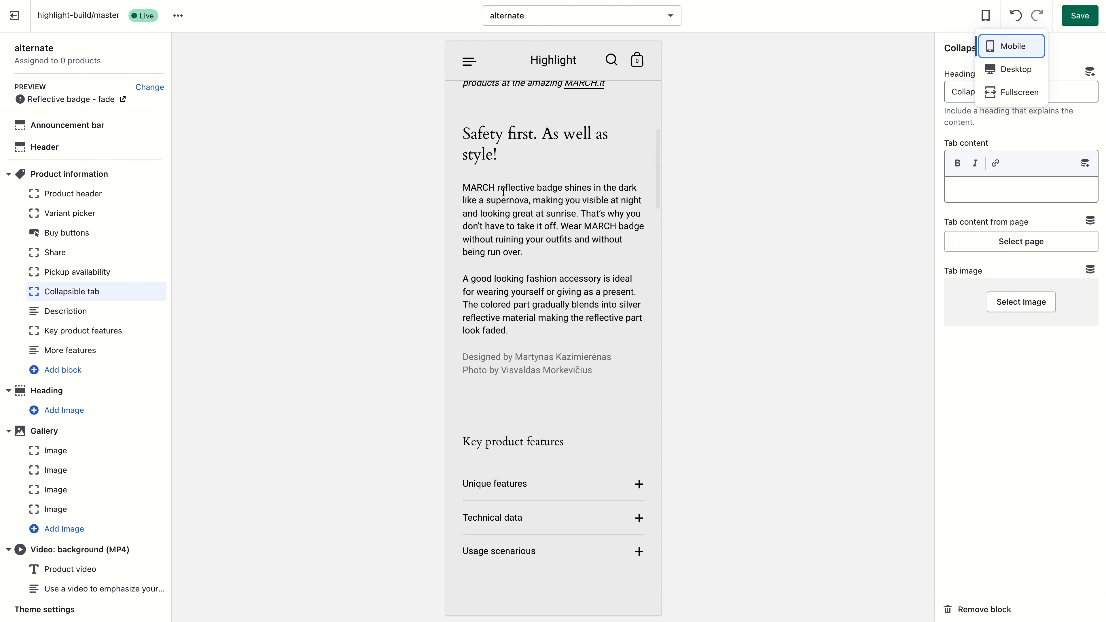
scroll(465, 156, "up", 3)
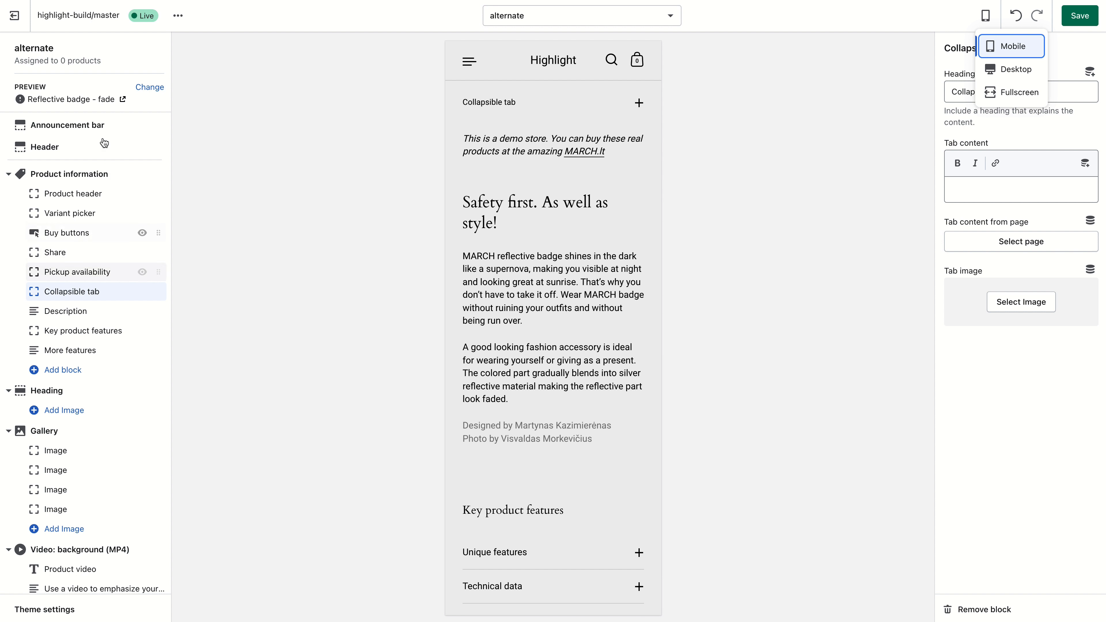
left_click(1018, 70)
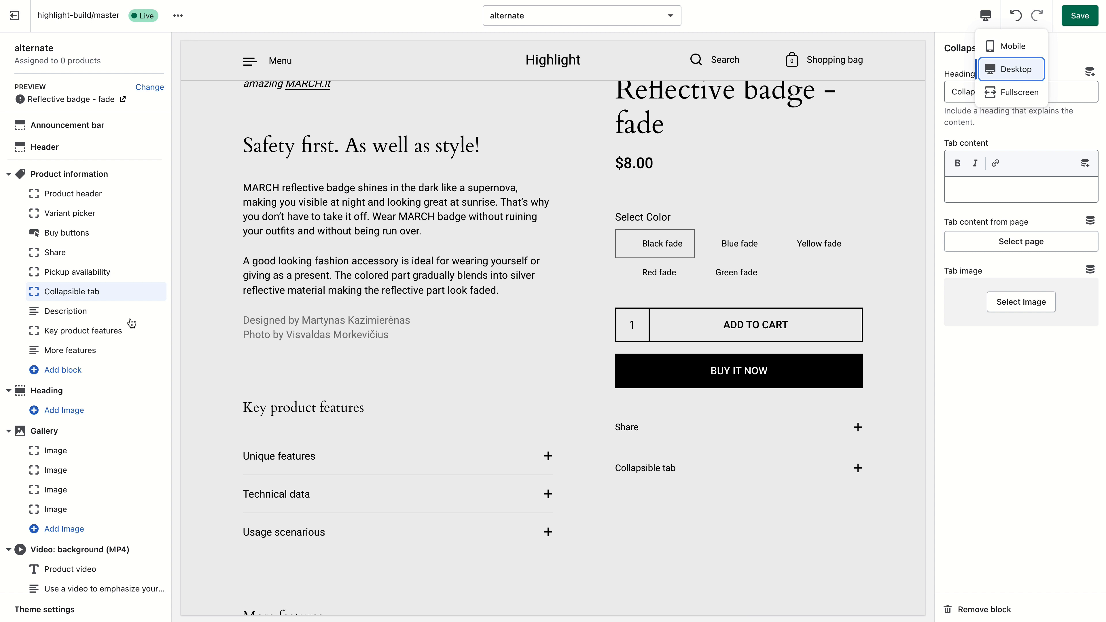
scroll(338, 340, "down", 2)
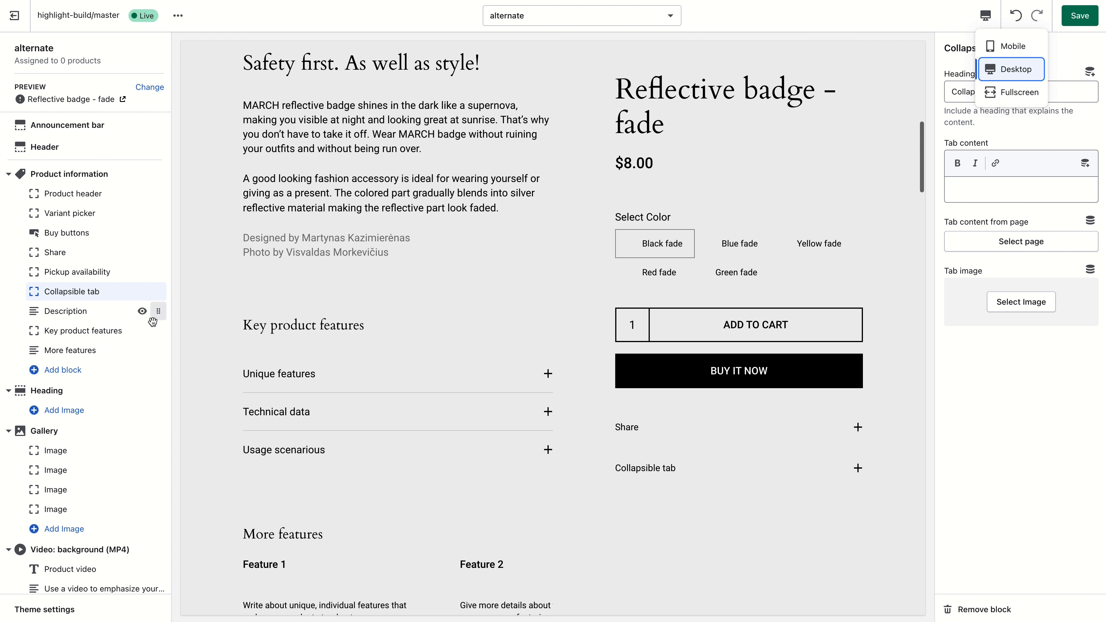
- Add a Custom Liquid block below More features and try entering text in its field
left_click(105, 356)
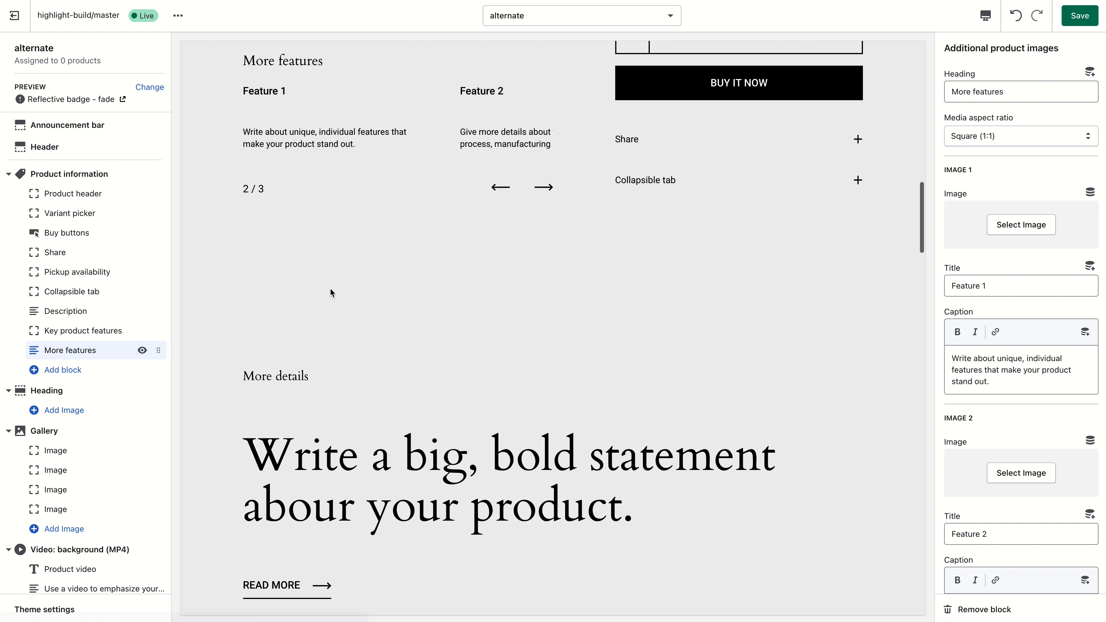
left_click(82, 370)
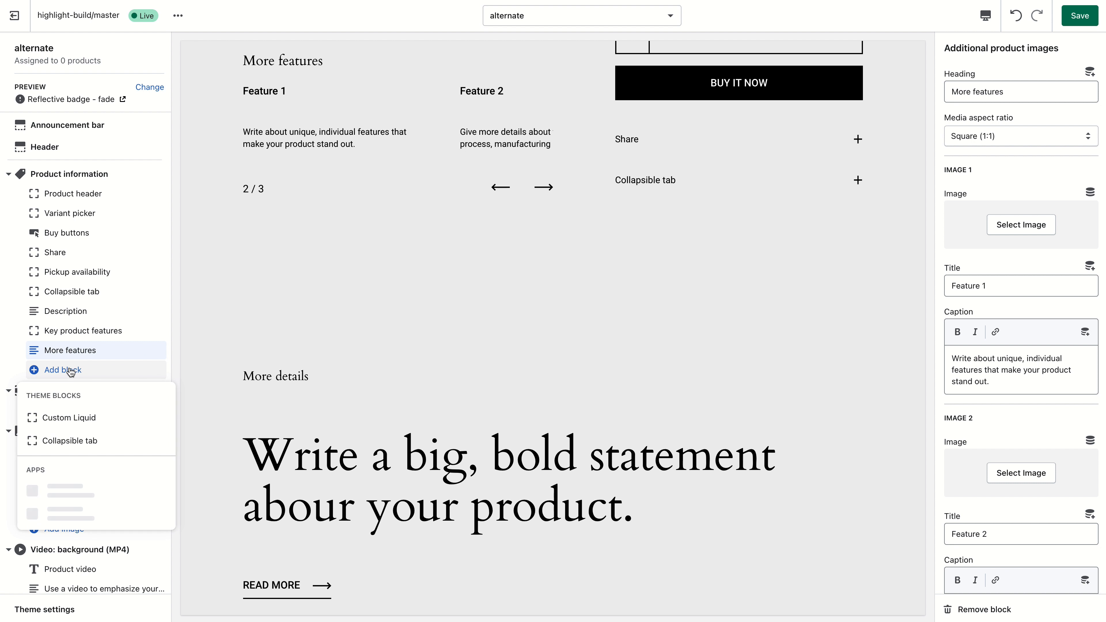
left_click(106, 426)
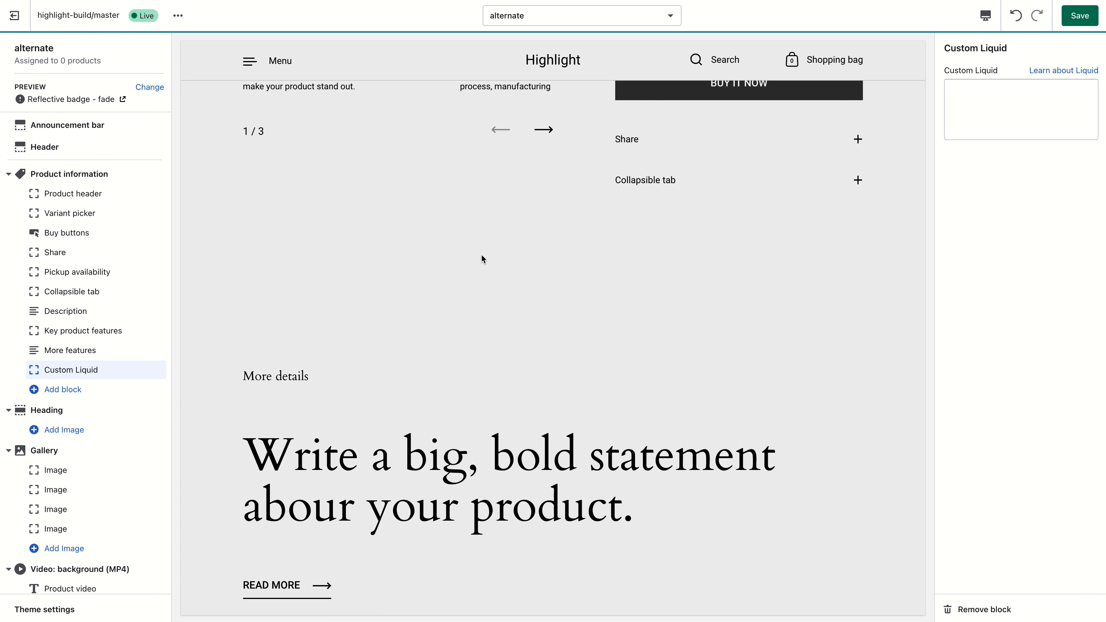
left_click(980, 114)
type("asd")
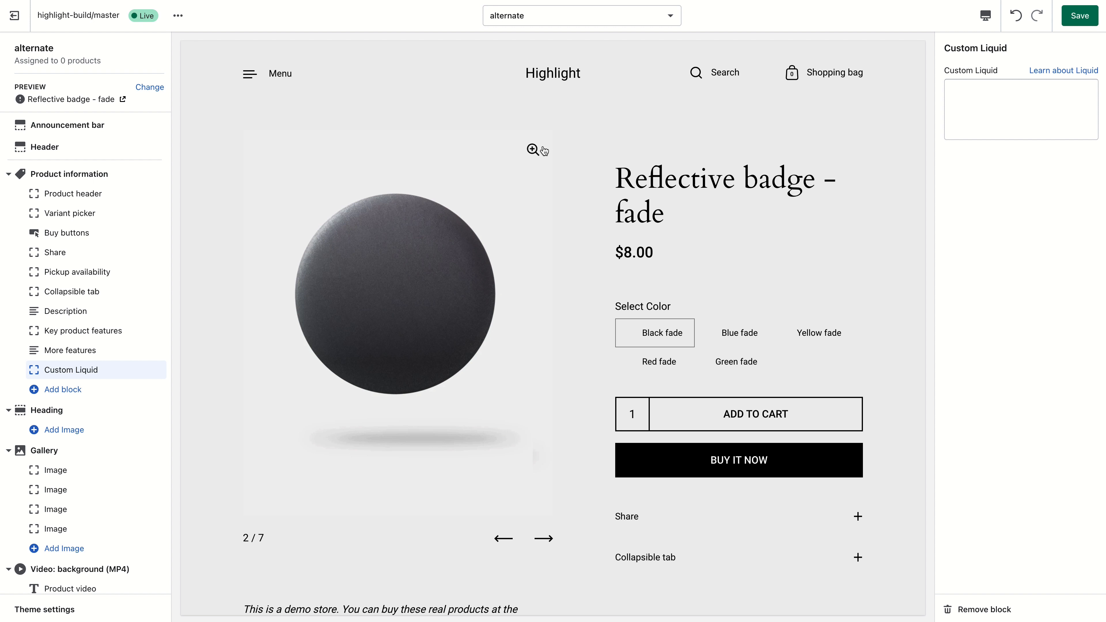
- Hide the new Custom Liquid block from the product page
scroll(433, 355, "down", 7)
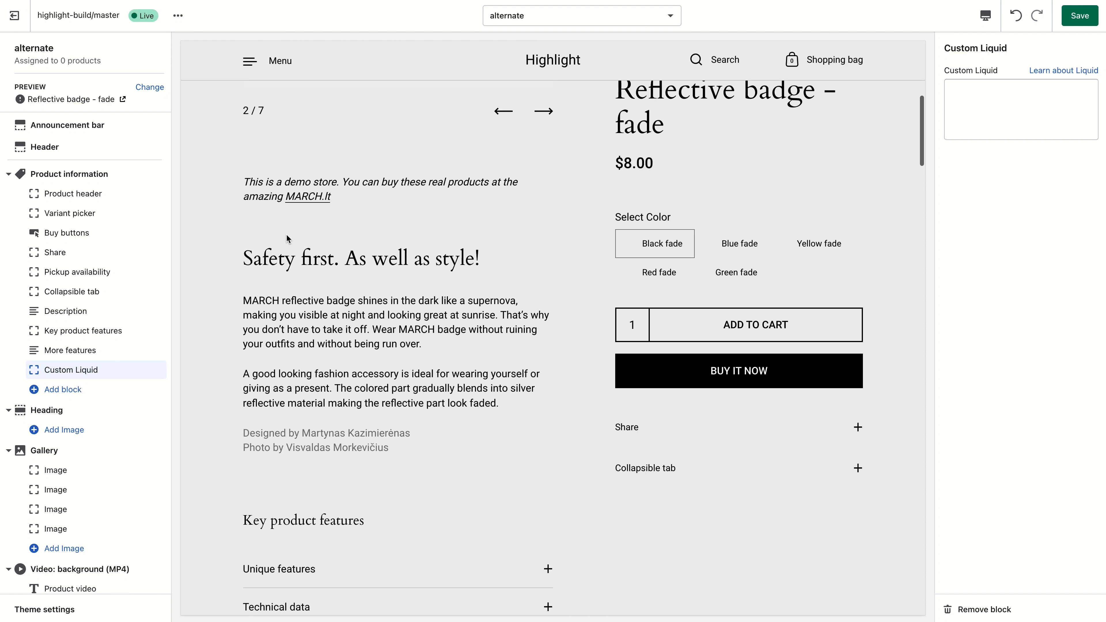
scroll(306, 225, "up", 1)
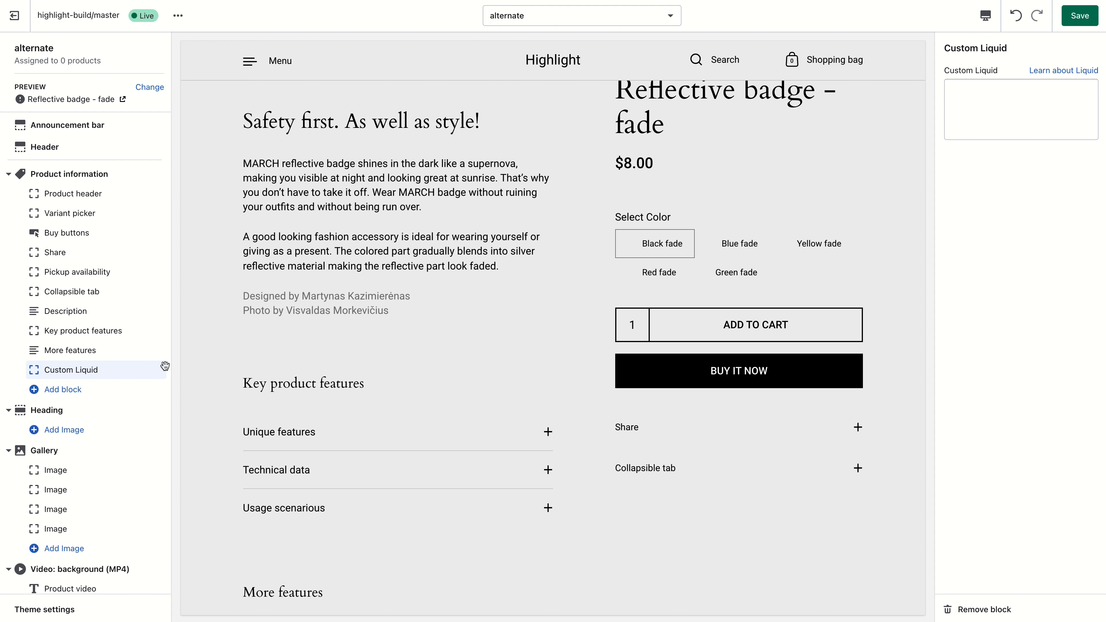
left_click(142, 371)
- Open the Key product features block settings and scroll through its feature title, icon and text fields
left_click(83, 331)
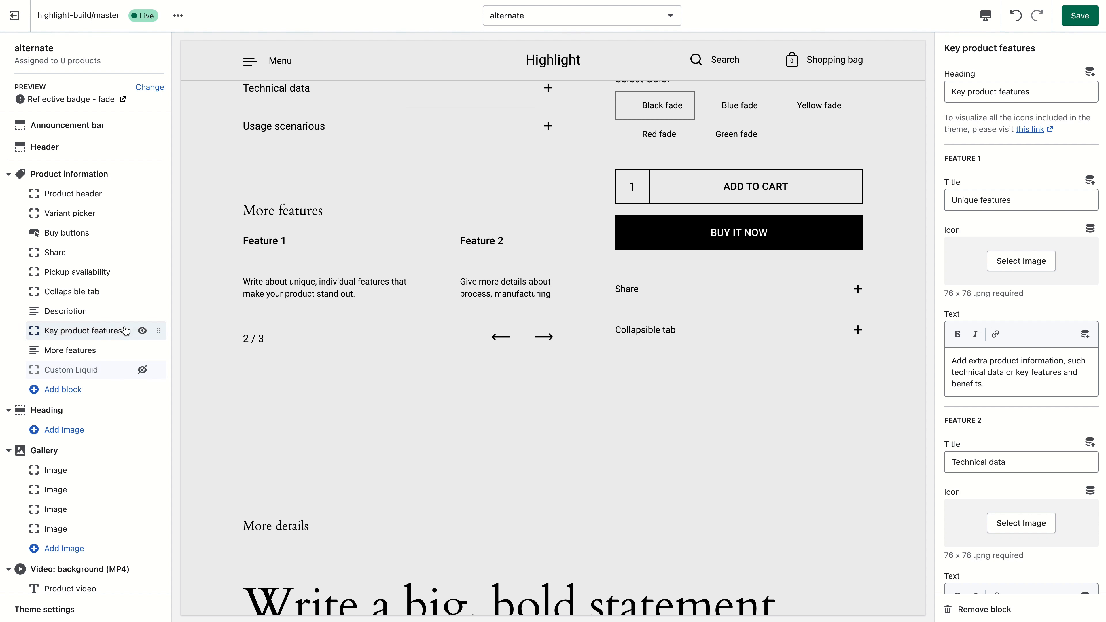
scroll(288, 315, "up", 2)
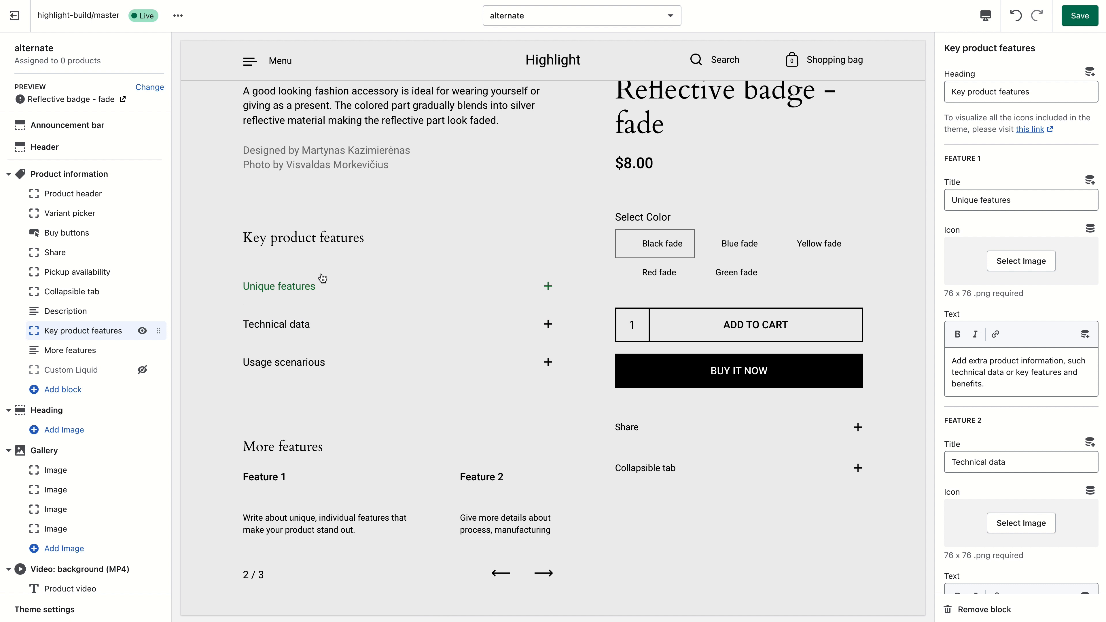
scroll(1045, 314, "down", 20)
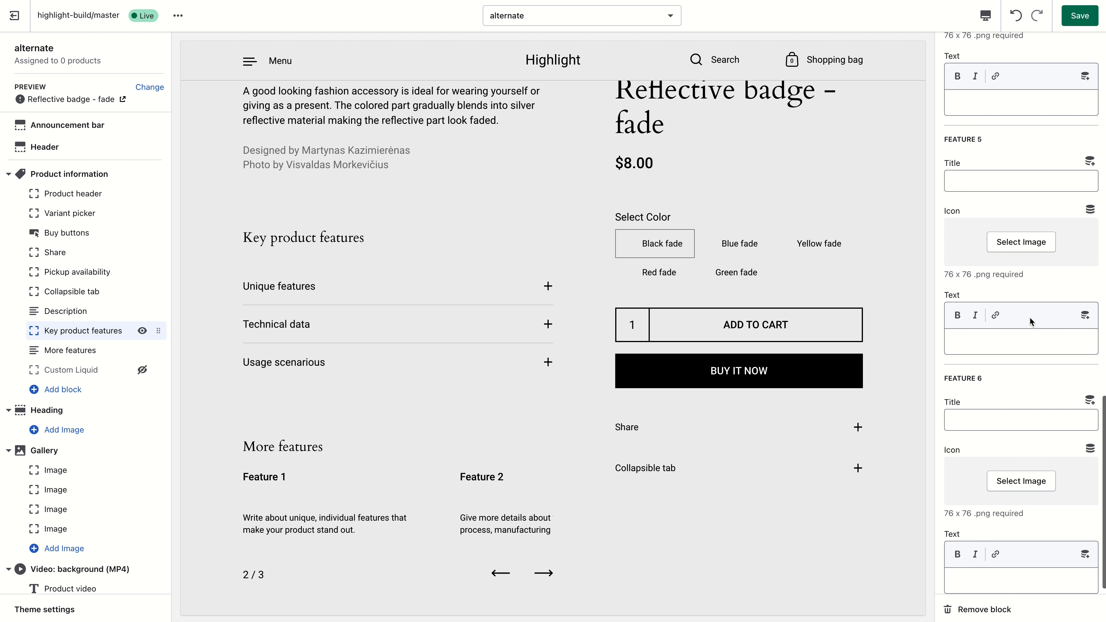
scroll(1029, 316, "up", 20)
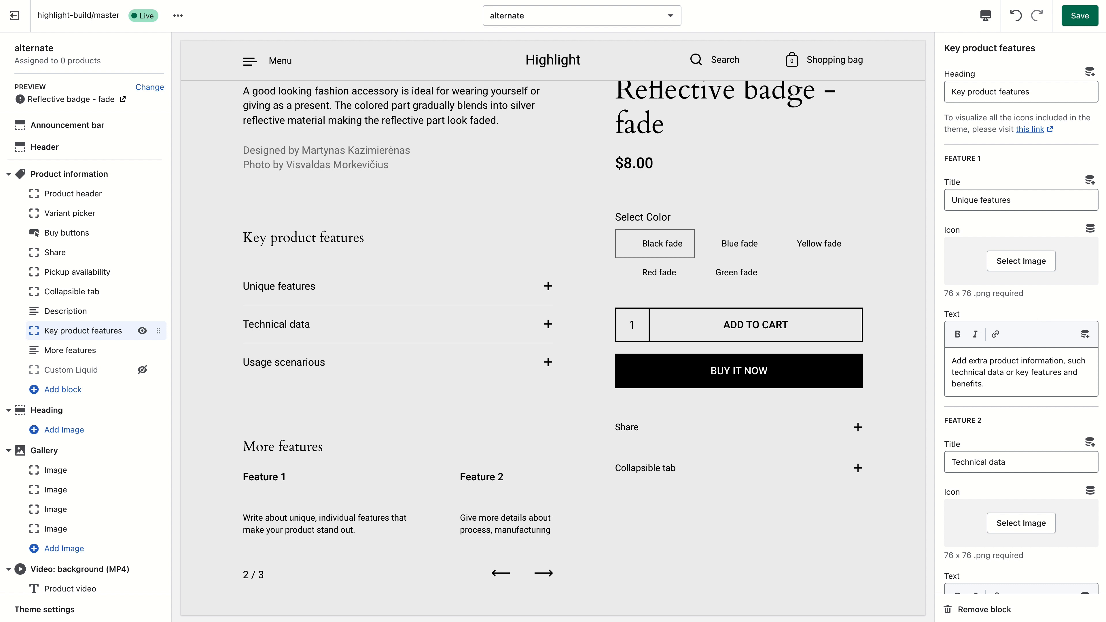
- Upload a cloud icon to the library and set it as Feature 1's icon
left_click(1029, 267)
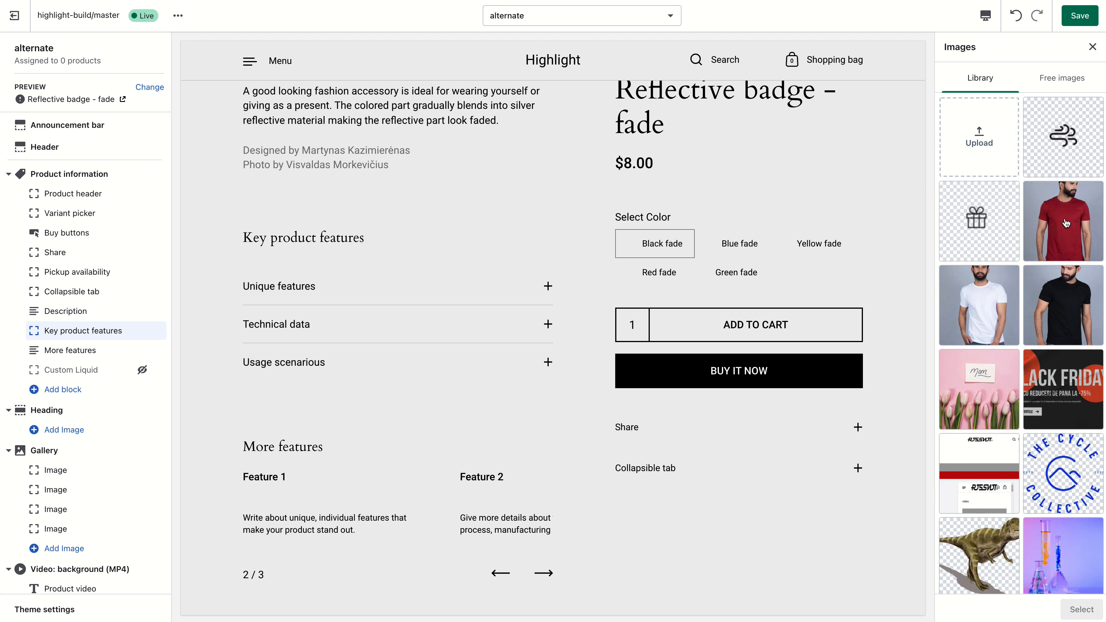
left_click_drag(1092, 182, 992, 173)
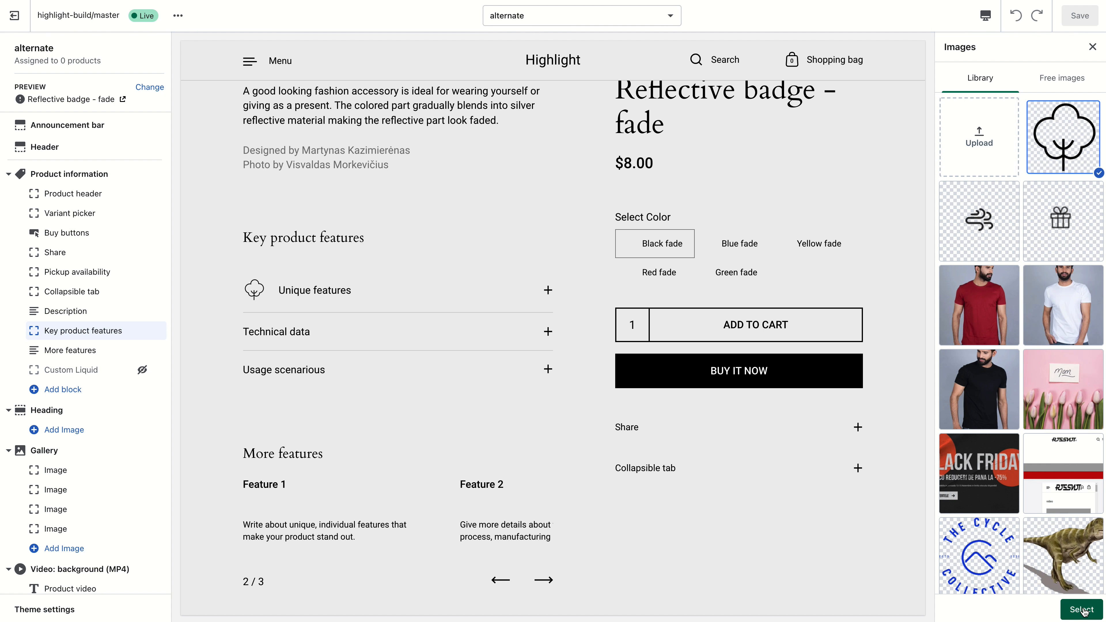
left_click(1080, 610)
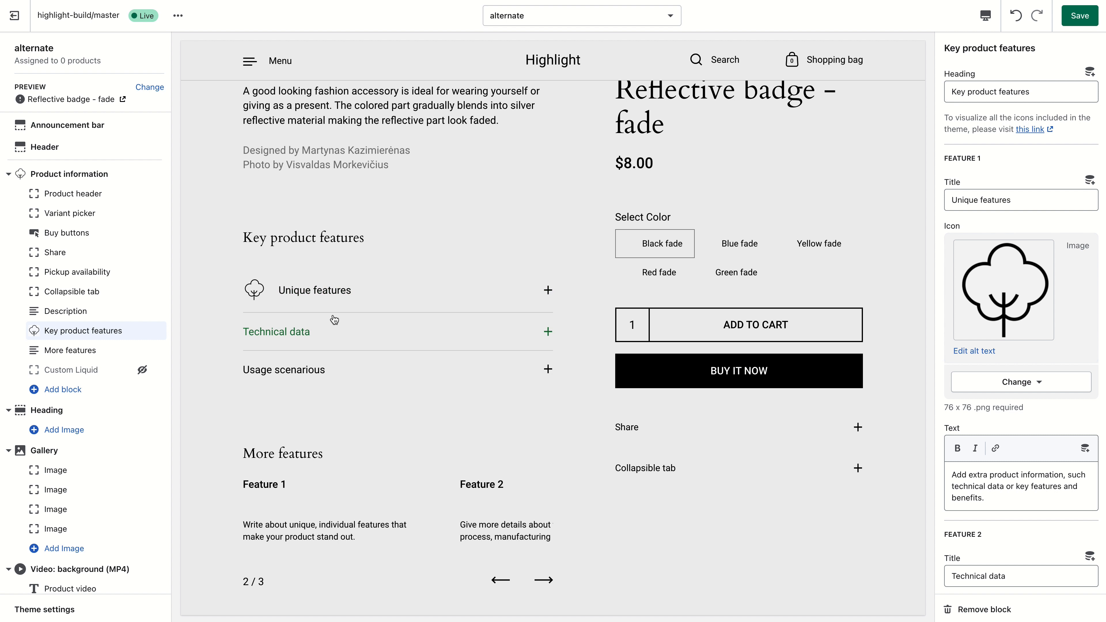
- Upload a hand icon to the library and set it as Feature 2's icon
left_click(336, 292)
left_click(336, 301)
scroll(1024, 410, "down", 5)
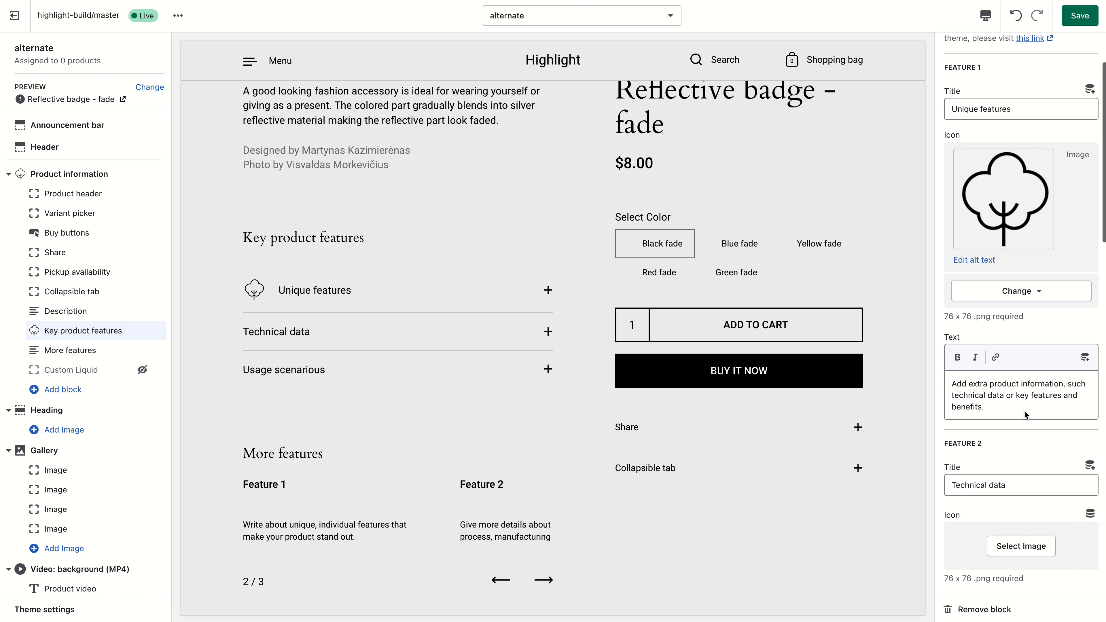
left_click(1016, 432)
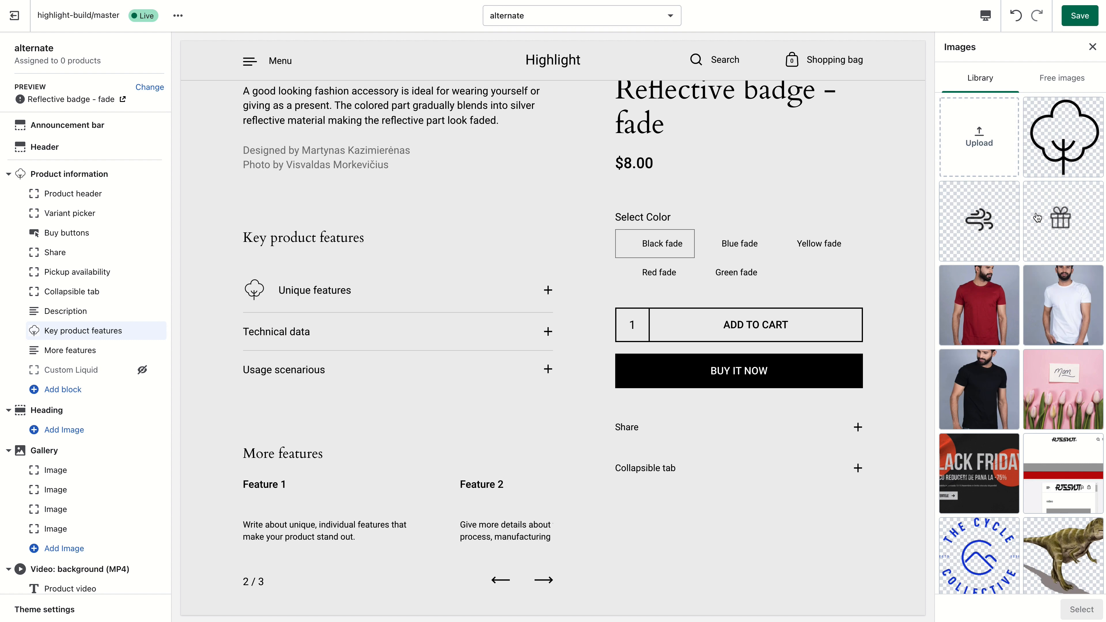
left_click_drag(954, 144, 963, 159)
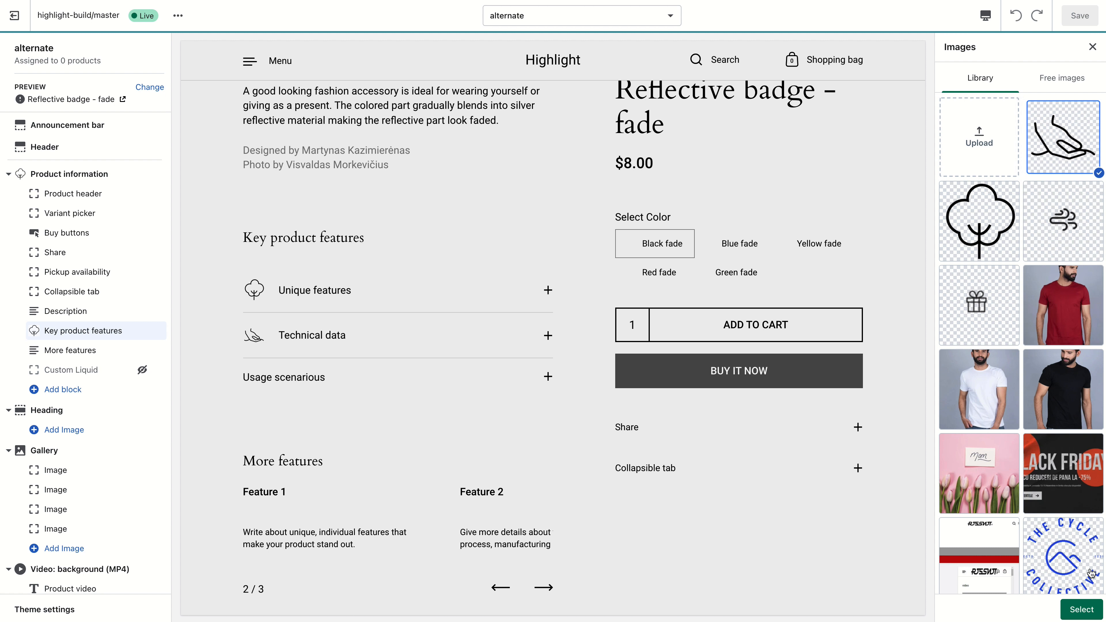
left_click(1082, 609)
- Clear Feature 3's title and text so the third feature is removed
scroll(1014, 281, "down", 8)
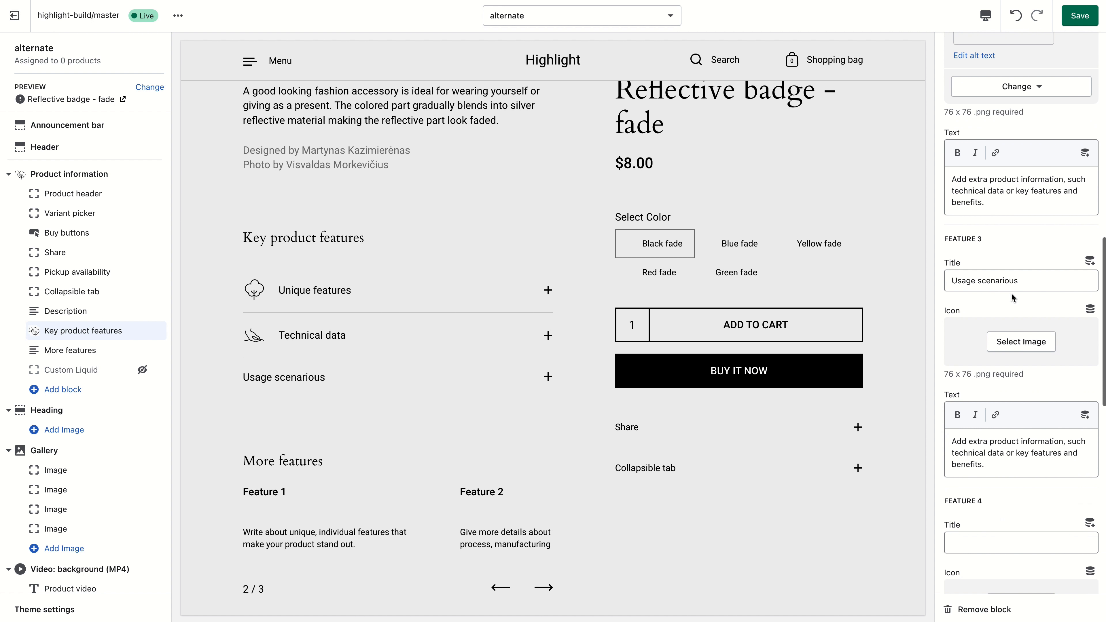
triple_click(1015, 284)
key("BackSpace")
triple_click(1029, 471)
key("BackSpace")
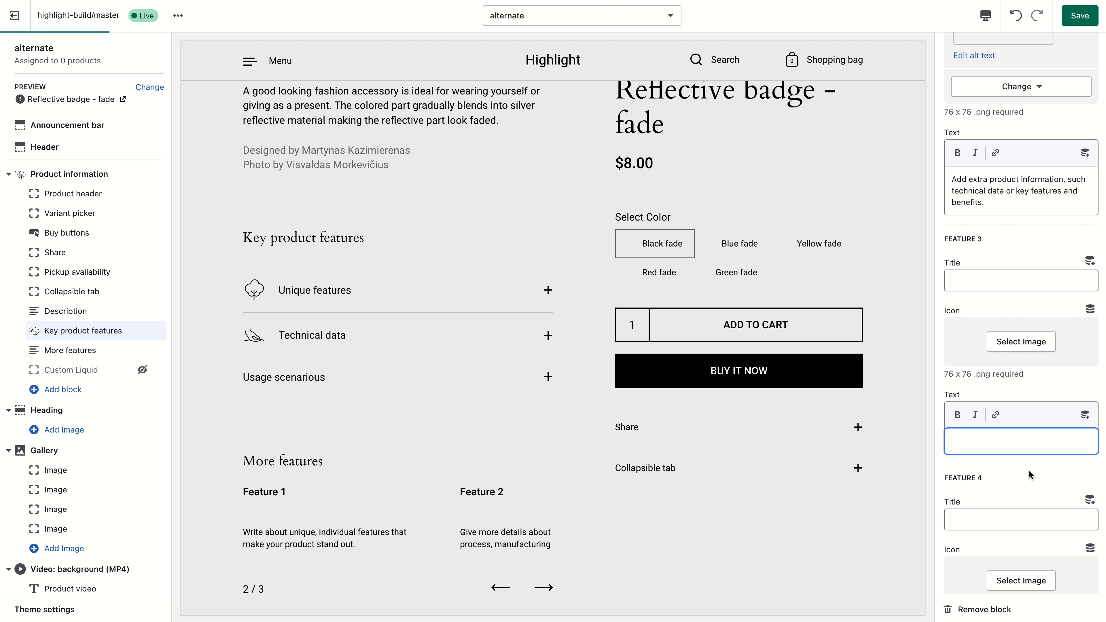
- Expand and collapse the key feature accordions in the preview to check their content
left_click(312, 335)
left_click(321, 291)
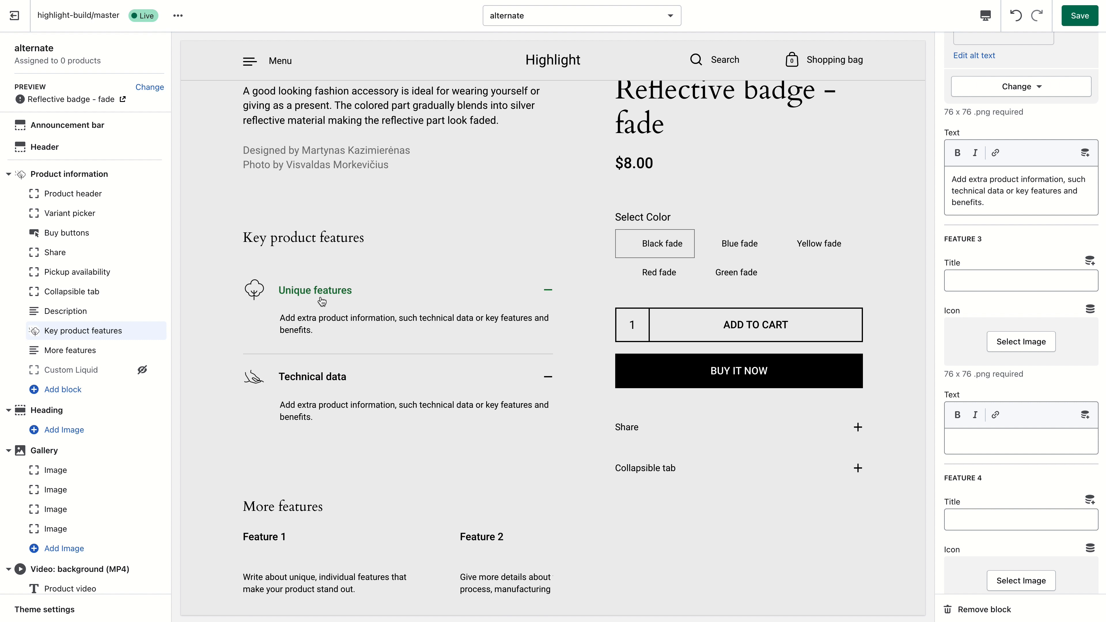
left_click(312, 336)
left_click(315, 335)
scroll(328, 418, "down", 3)
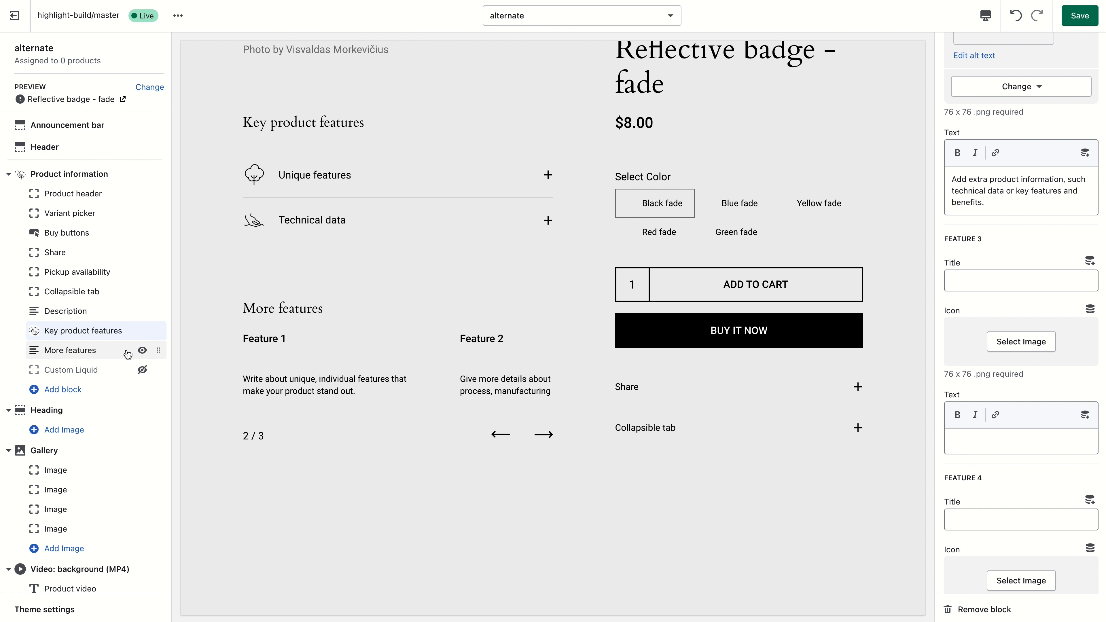
- Open the More features block and upload a t-shirt photo as Image 1
left_click(108, 354)
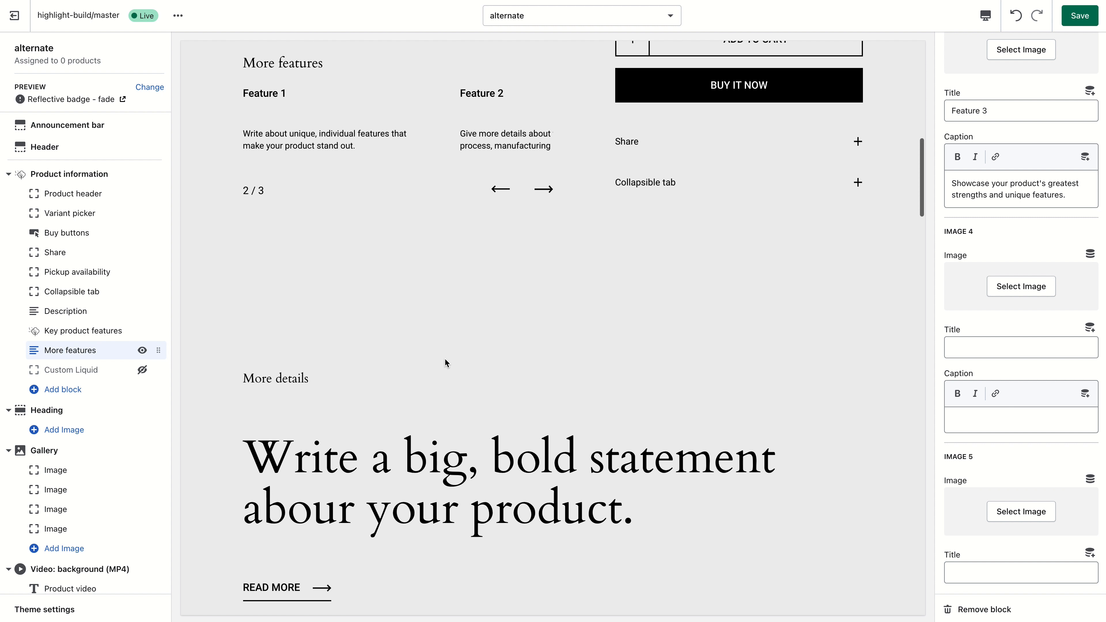
scroll(1052, 287, "up", 10)
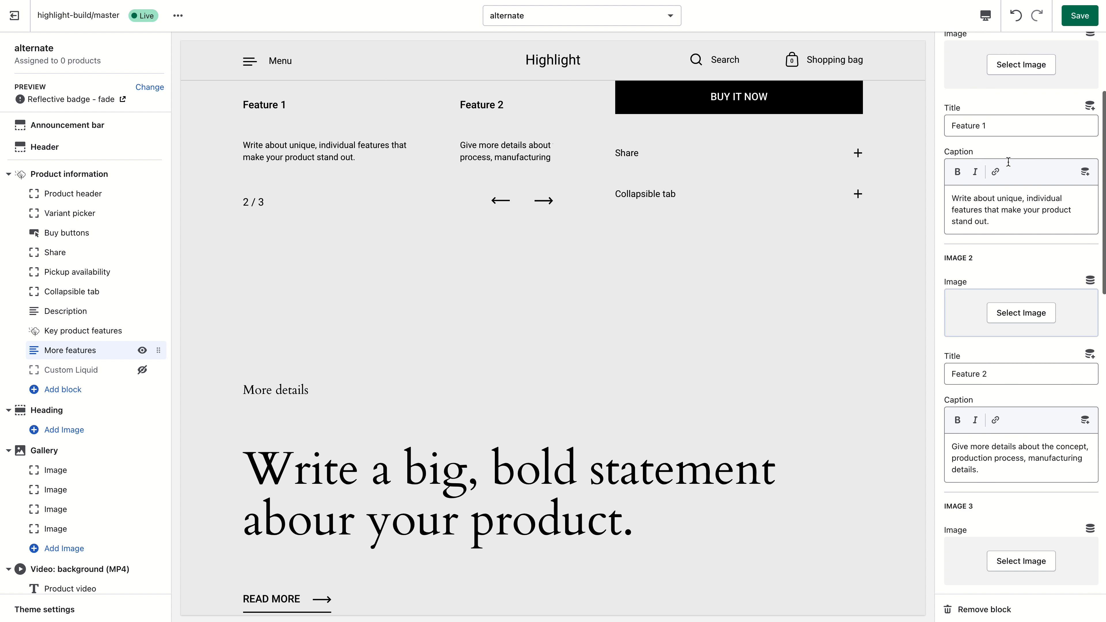
scroll(1054, 305, "down", 6)
scroll(1055, 308, "up", 6)
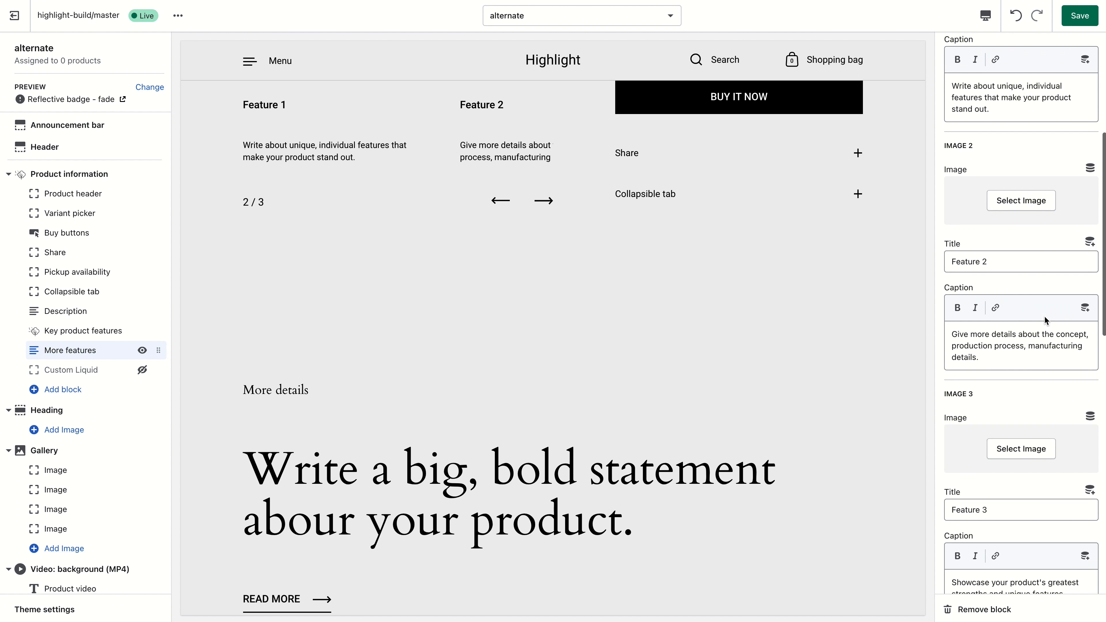
left_click(1023, 227)
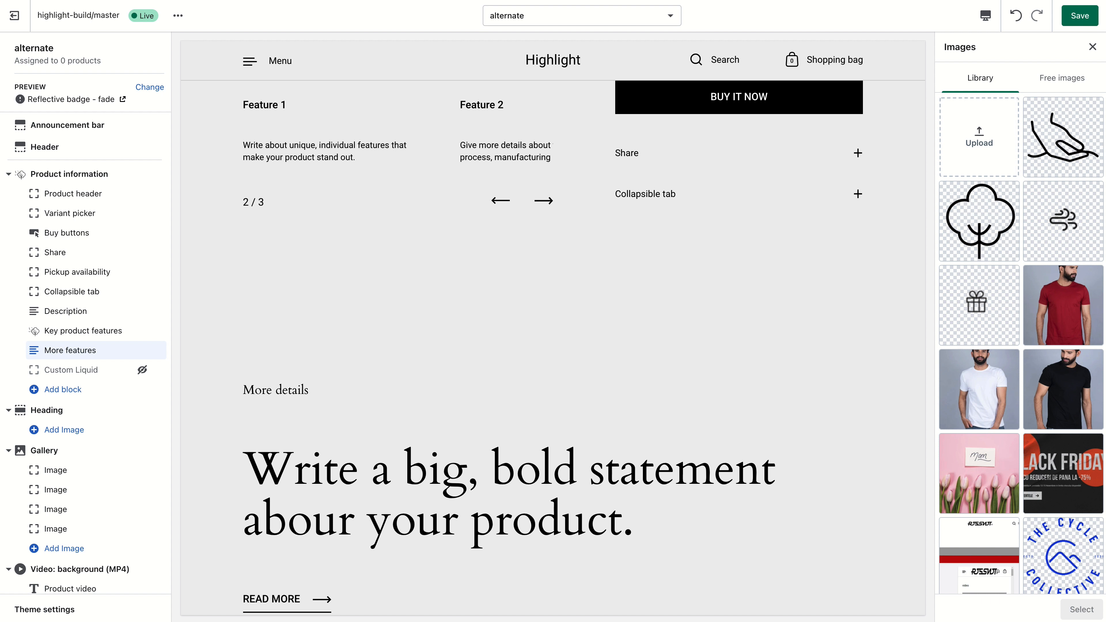
left_click_drag(1104, 146, 994, 135)
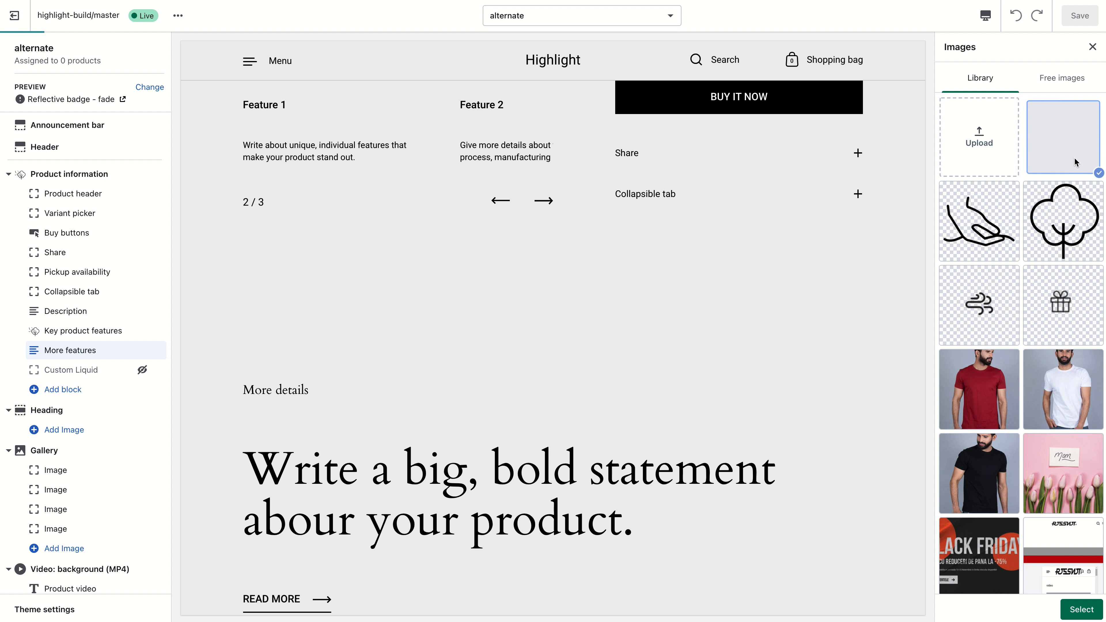
left_click(1081, 609)
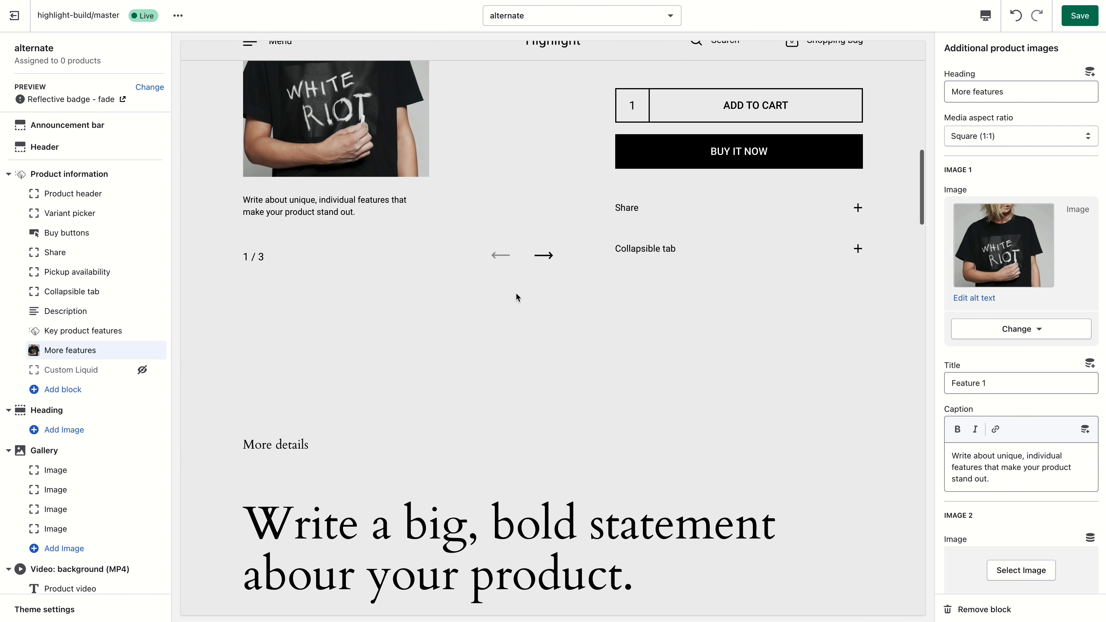
- Set Image 2 of More features to the packaged t-shirt product photo
scroll(516, 293, "up", 3)
scroll(518, 292, "up", 5)
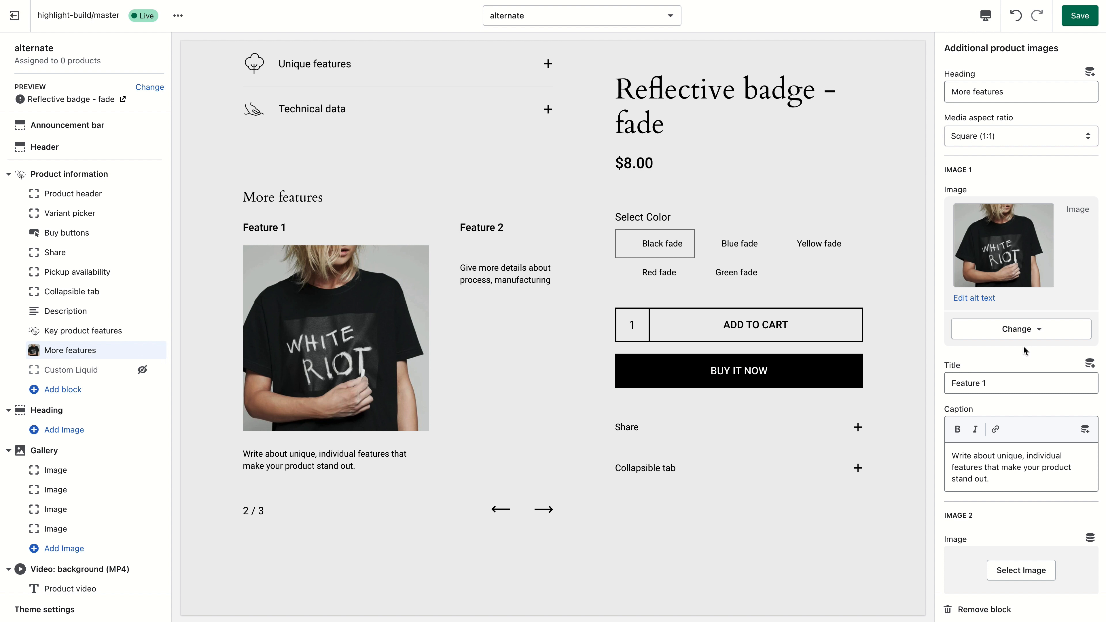
scroll(1025, 354, "down", 2)
left_click(1021, 511)
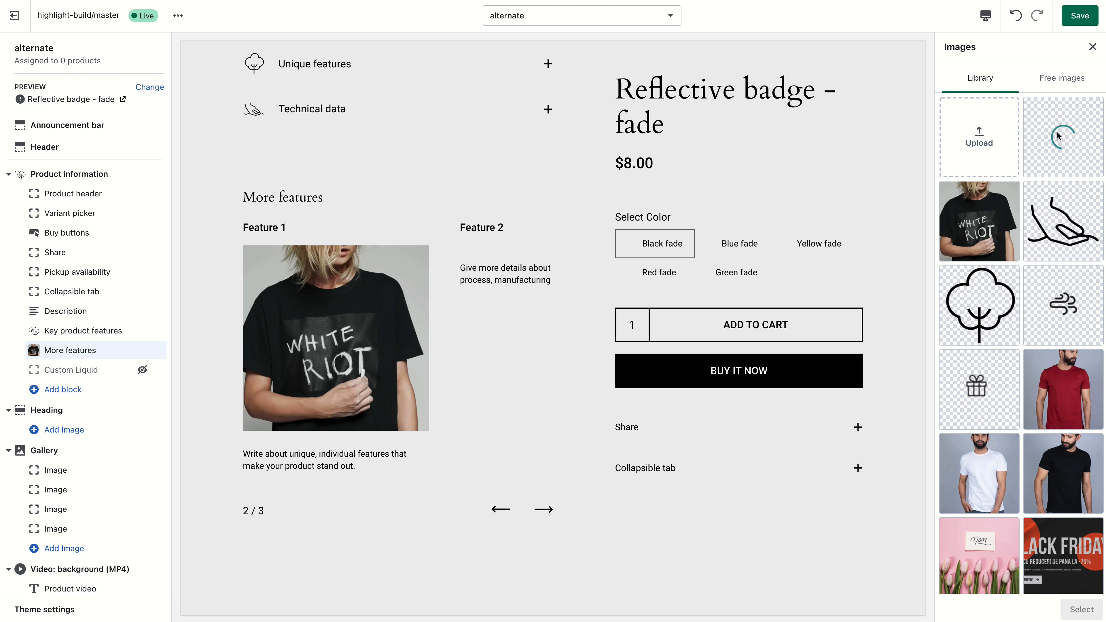
left_click(1068, 159)
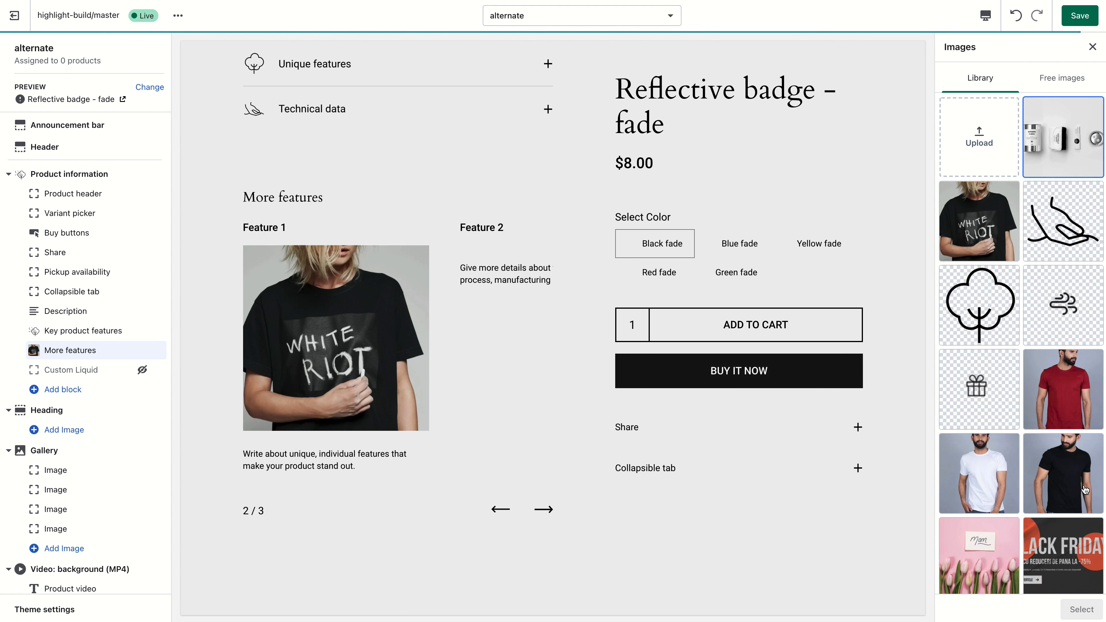
left_click(1084, 609)
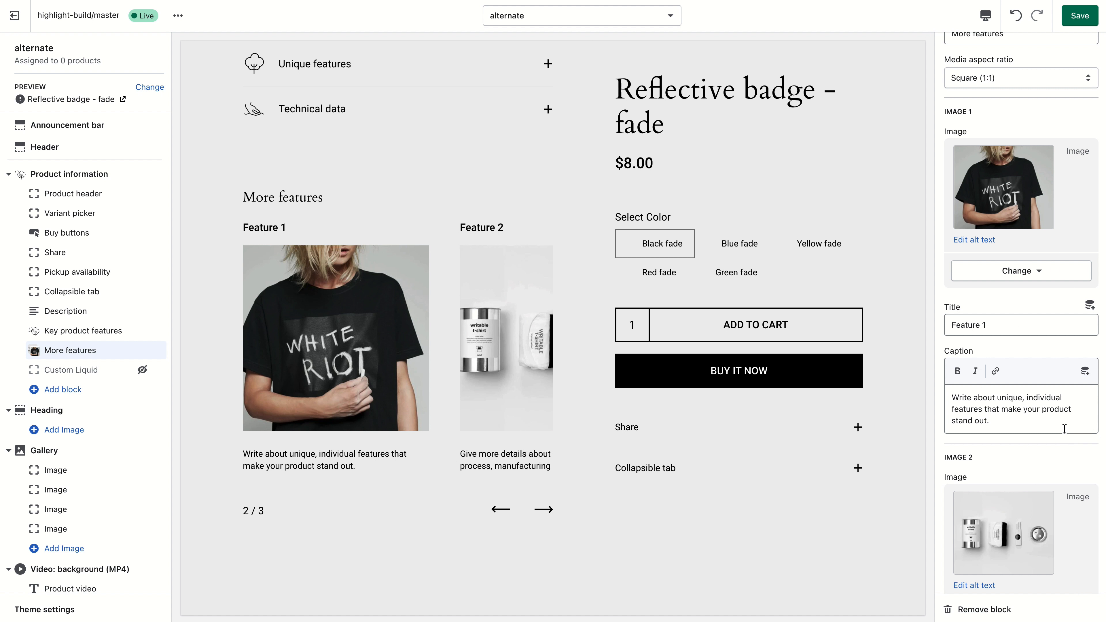
- Clear the title and caption of Image 3 in More features
scroll(1030, 434, "down", 10)
scroll(1031, 434, "down", 5)
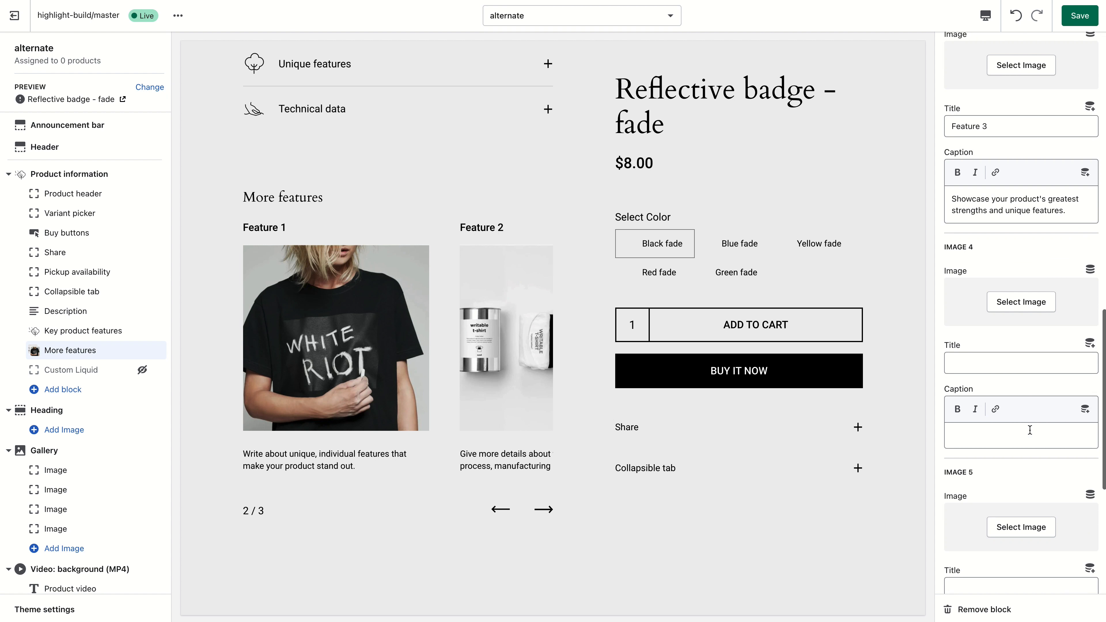
triple_click(1017, 266)
key("BackSpace")
left_click(1006, 175)
triple_click(1006, 175)
key("BackSpace")
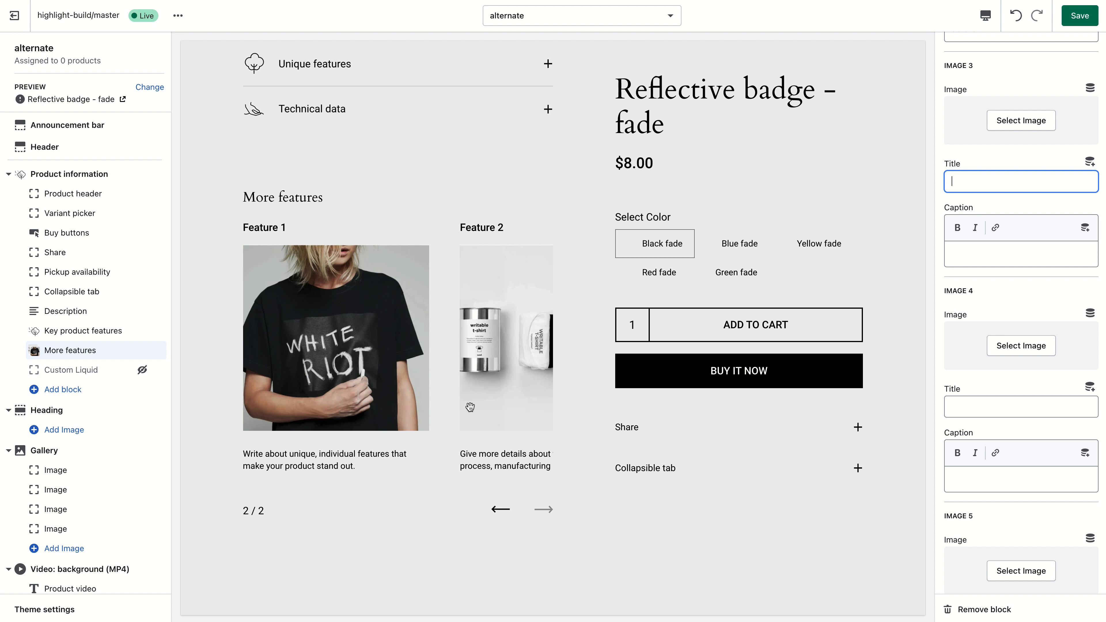
- Scroll through the product page preview to review the sections
left_click(490, 506)
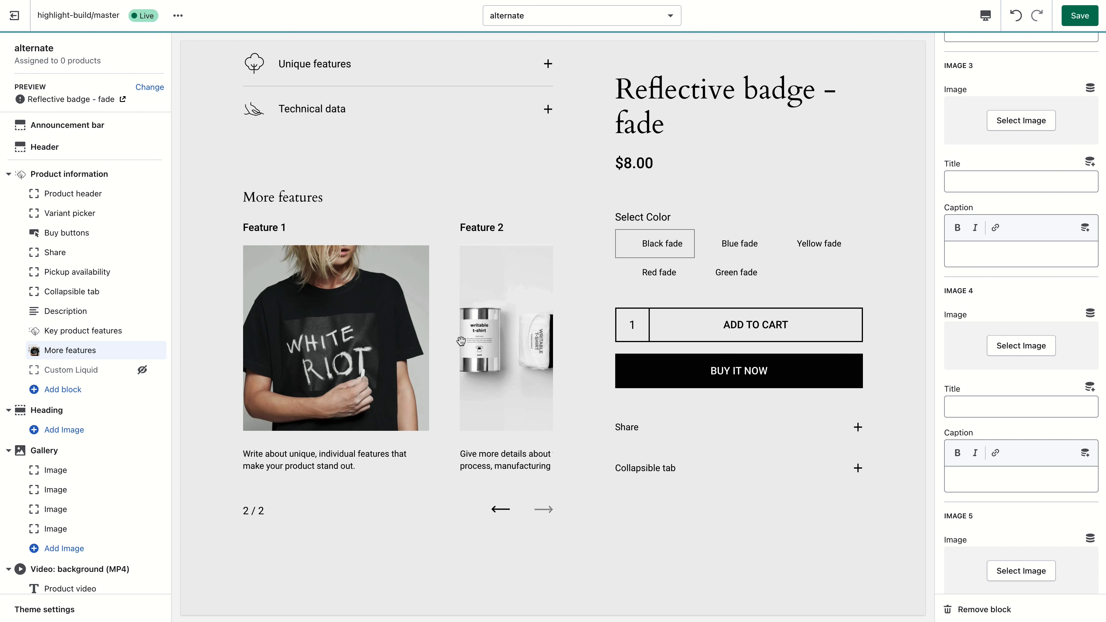
scroll(463, 344, "down", 4)
scroll(460, 341, "down", 5)
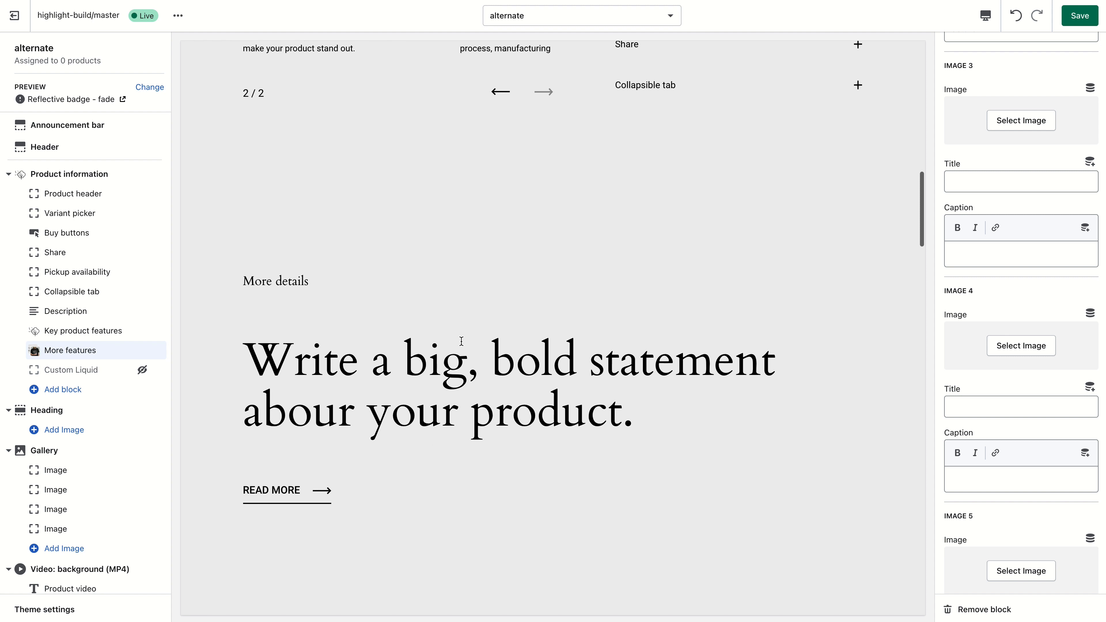
scroll(462, 341, "up", 8)
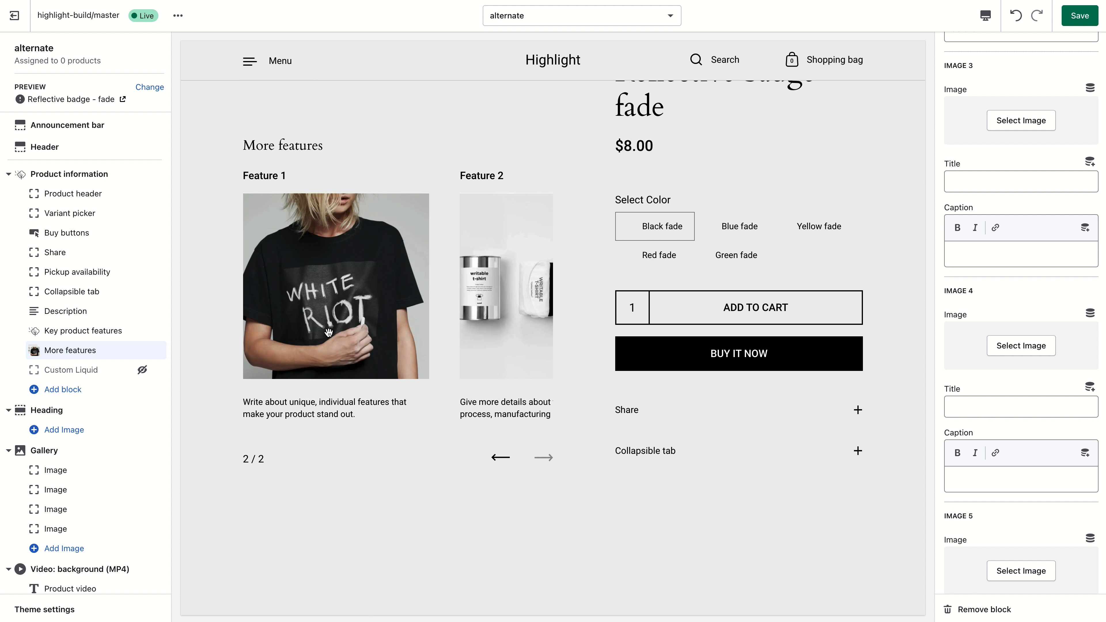
scroll(394, 436, "down", 10)
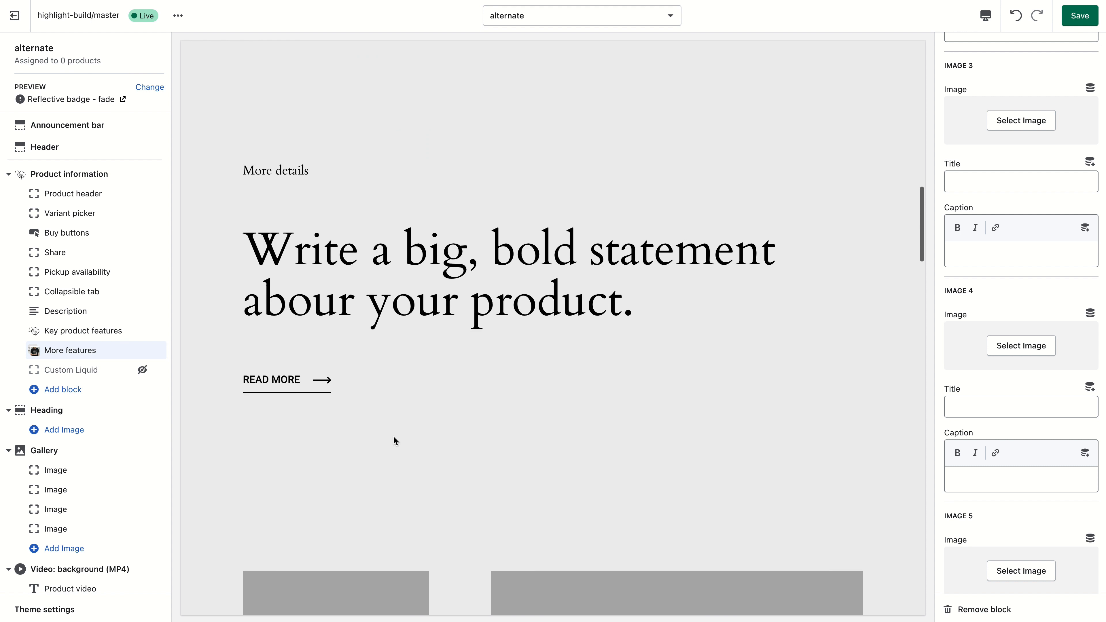
scroll(393, 436, "down", 10)
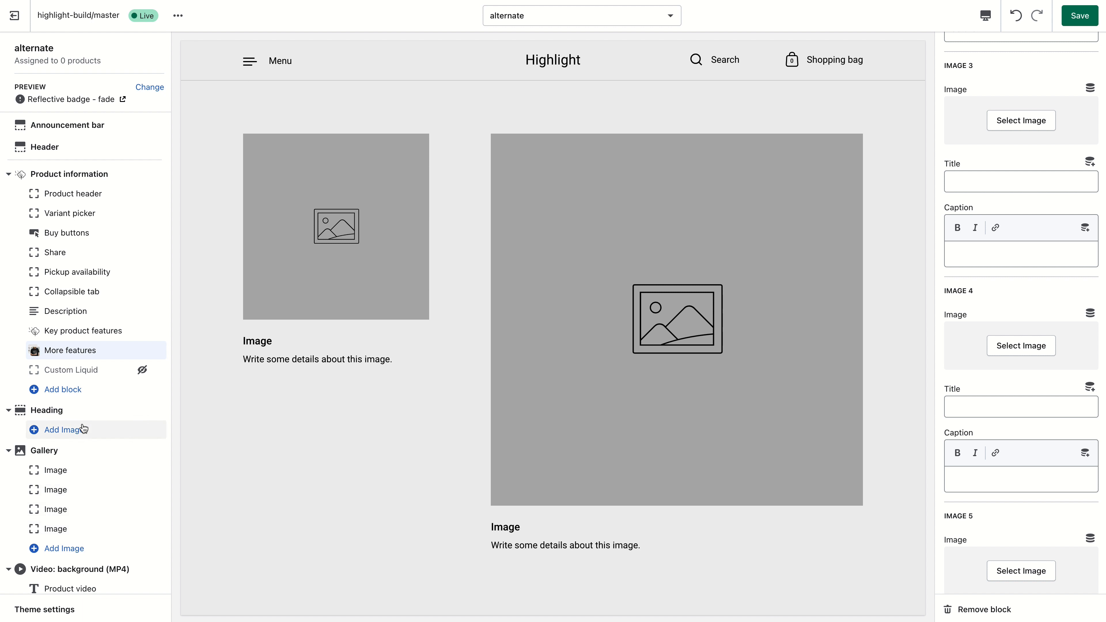
scroll(69, 436, "down", 3)
scroll(83, 589, "down", 3)
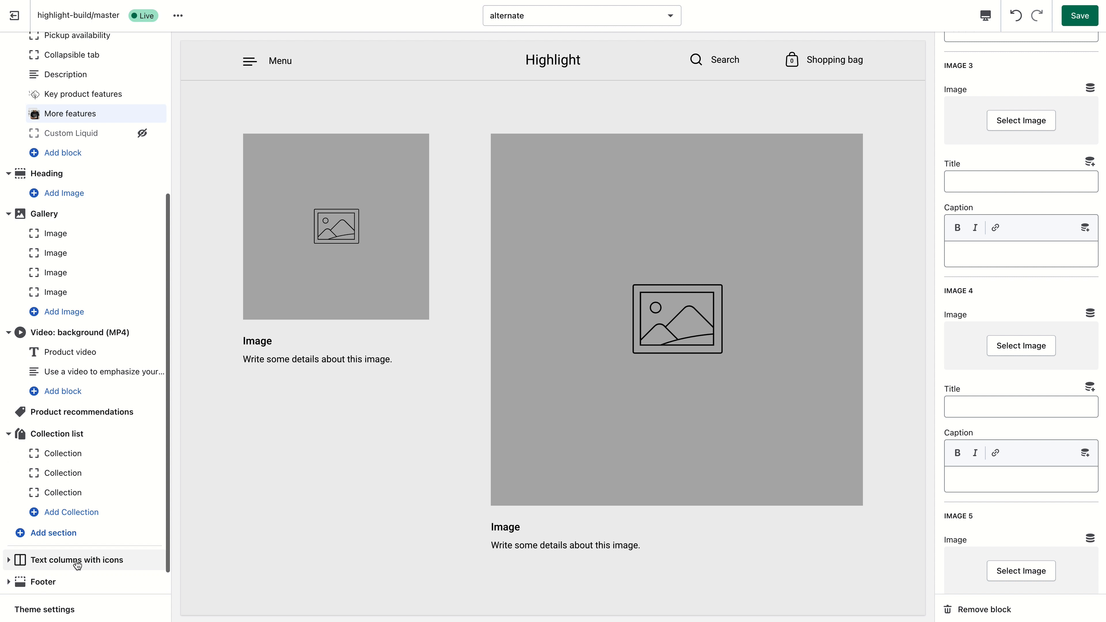
- Add an Images with text slider section and move it directly below Product information
left_click(74, 533)
left_click(91, 405)
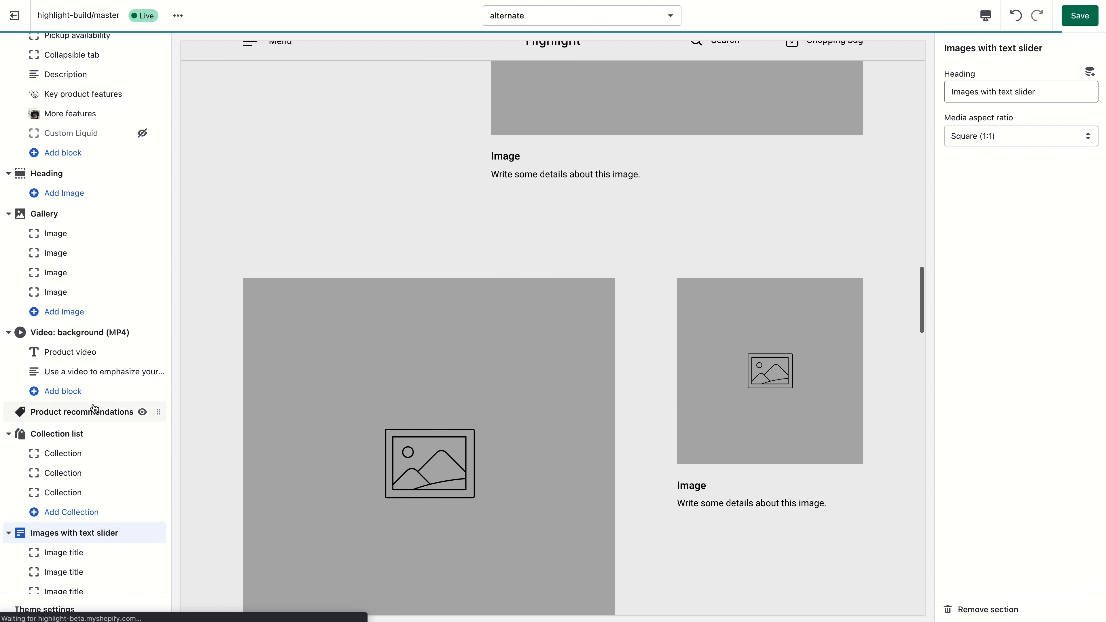
left_click_drag(158, 533, 161, 181)
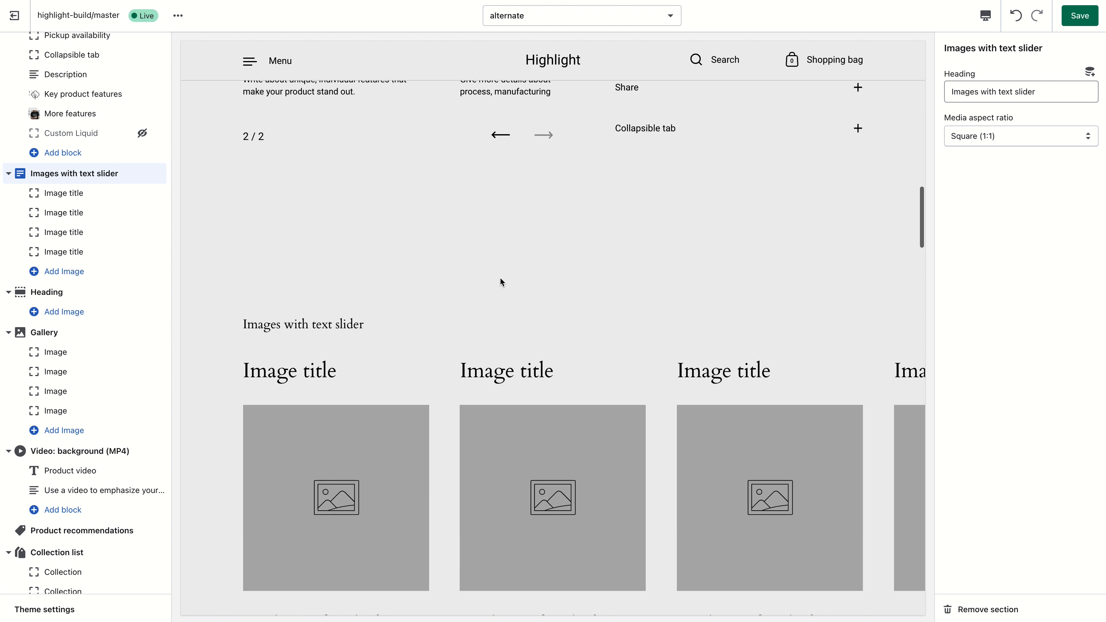
- Set the slider section's heading to More images
triple_click(1021, 92)
type("More images")
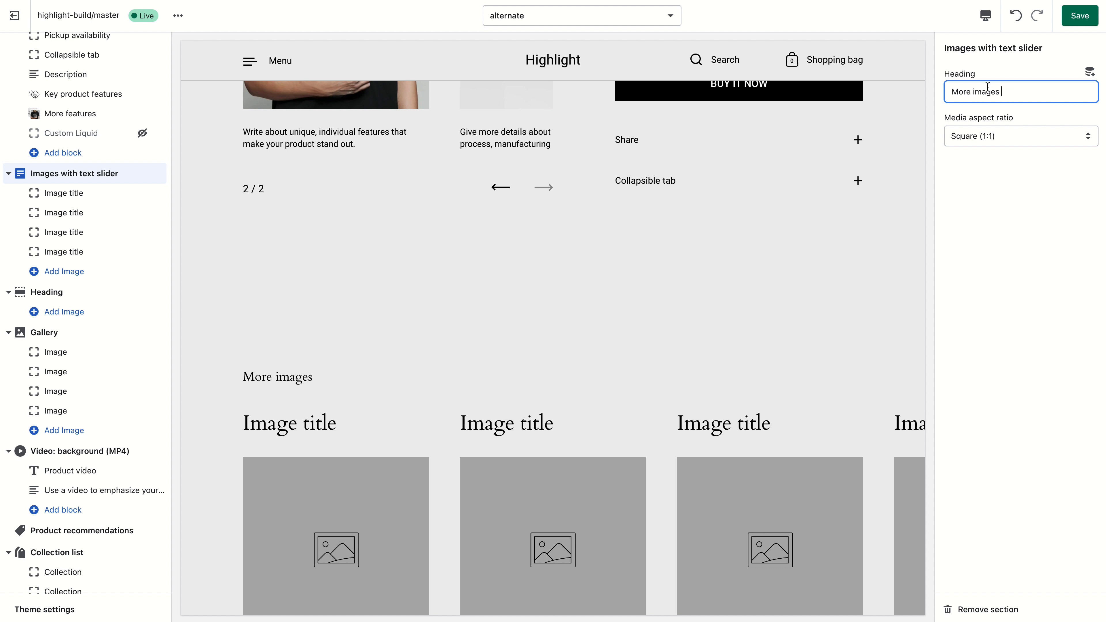
scroll(401, 338, "up", 5)
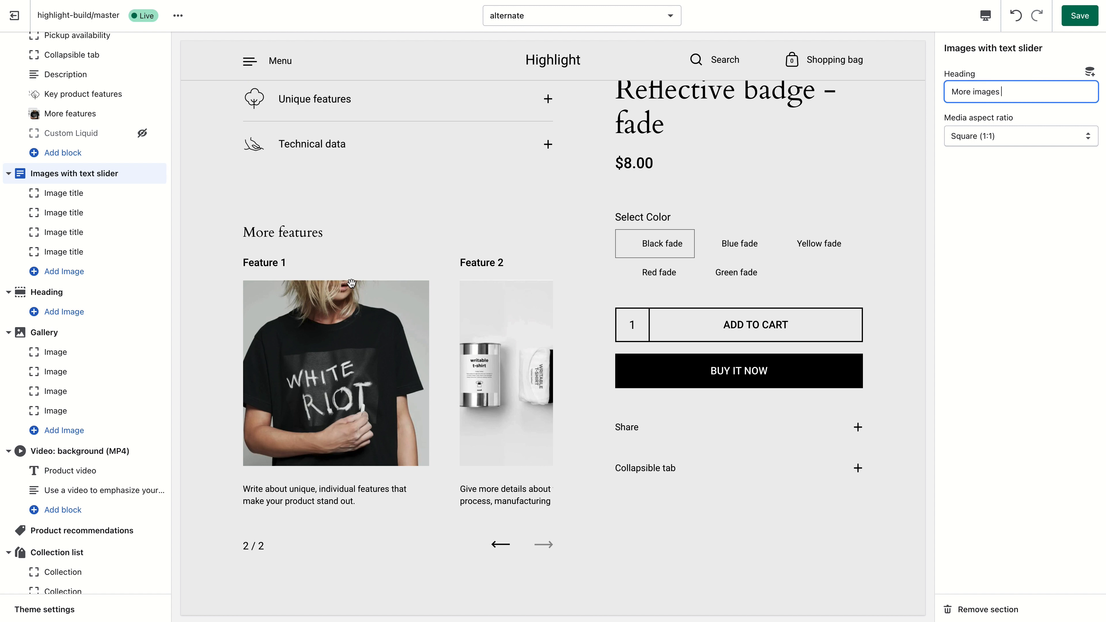
left_click(352, 283)
scroll(376, 301, "down", 10)
scroll(401, 284, "up", 4)
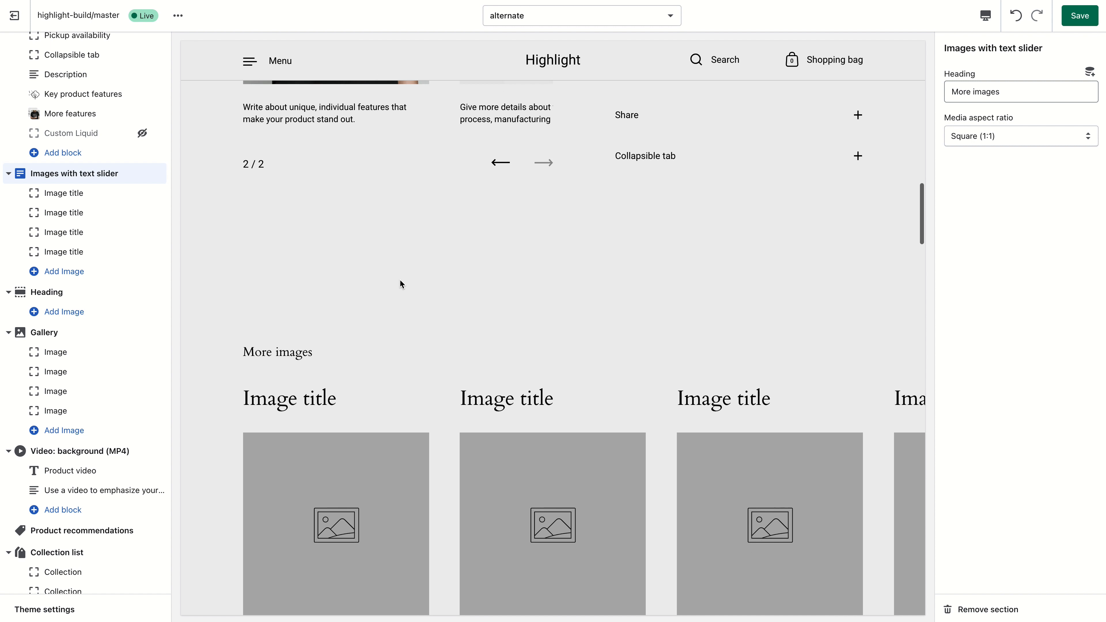
scroll(401, 284, "up", 6)
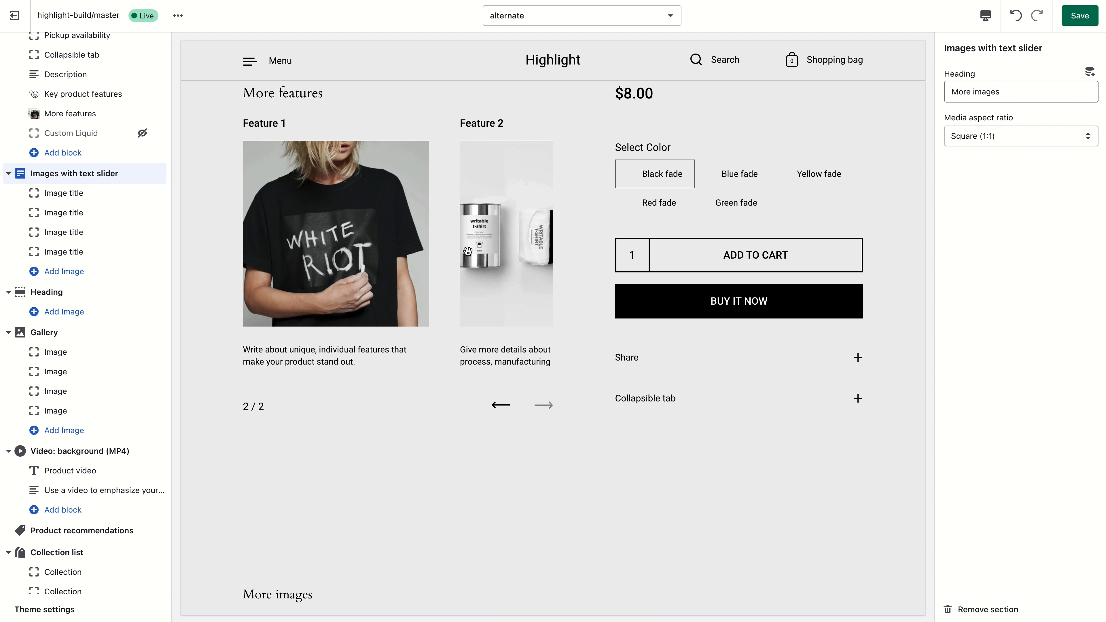
scroll(468, 251, "down", 10)
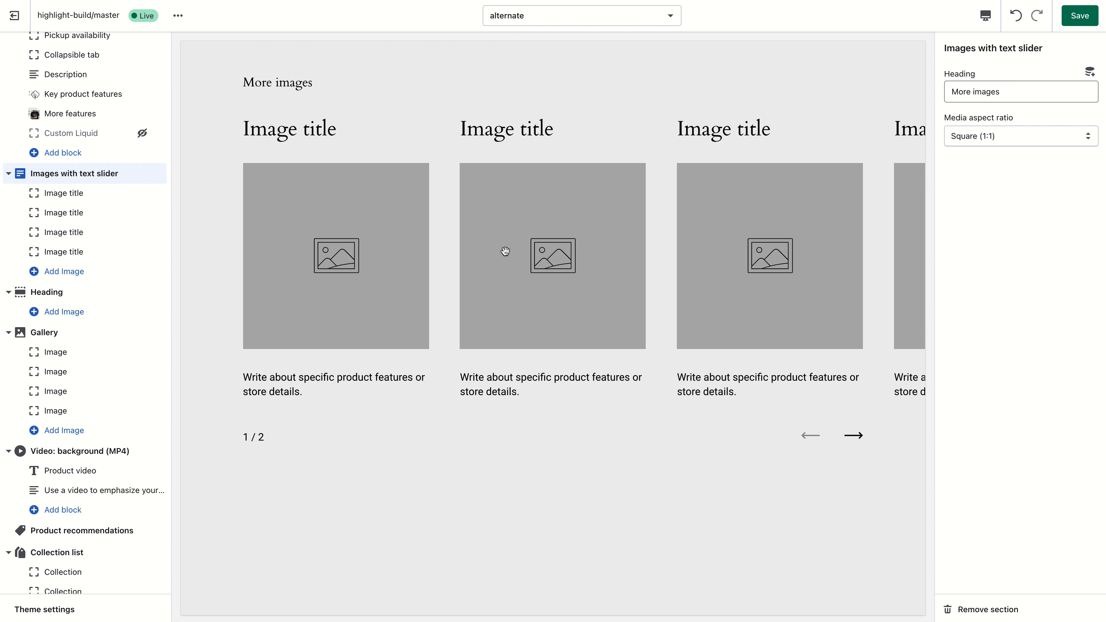
- Save the product page template changes in the theme editor
scroll(470, 226, "down", 10)
scroll(480, 262, "up", 5)
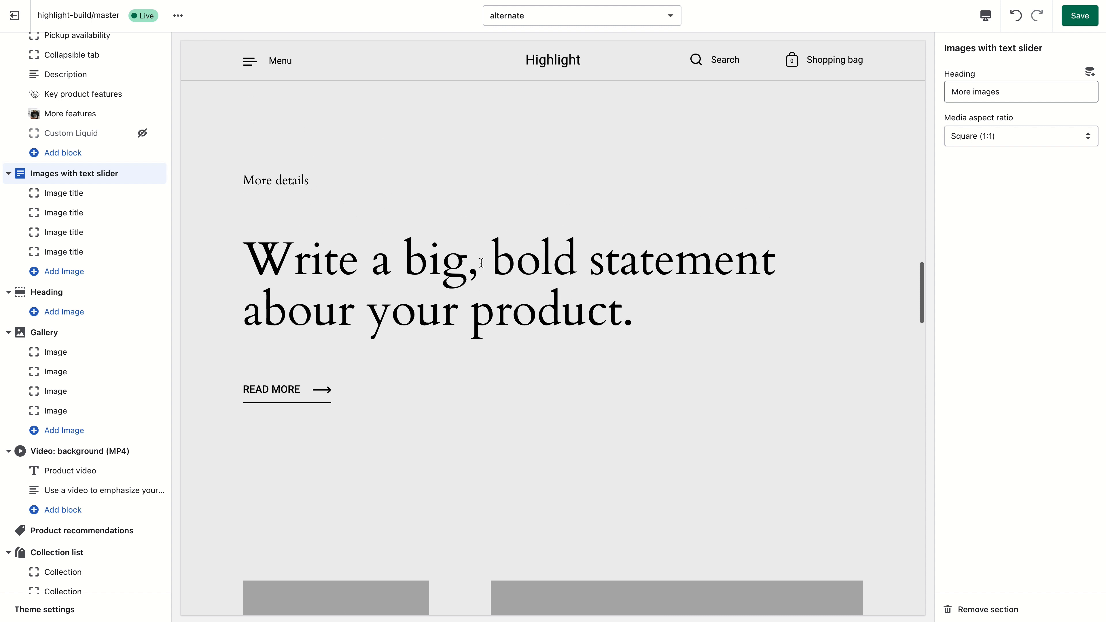
scroll(478, 262, "up", 10)
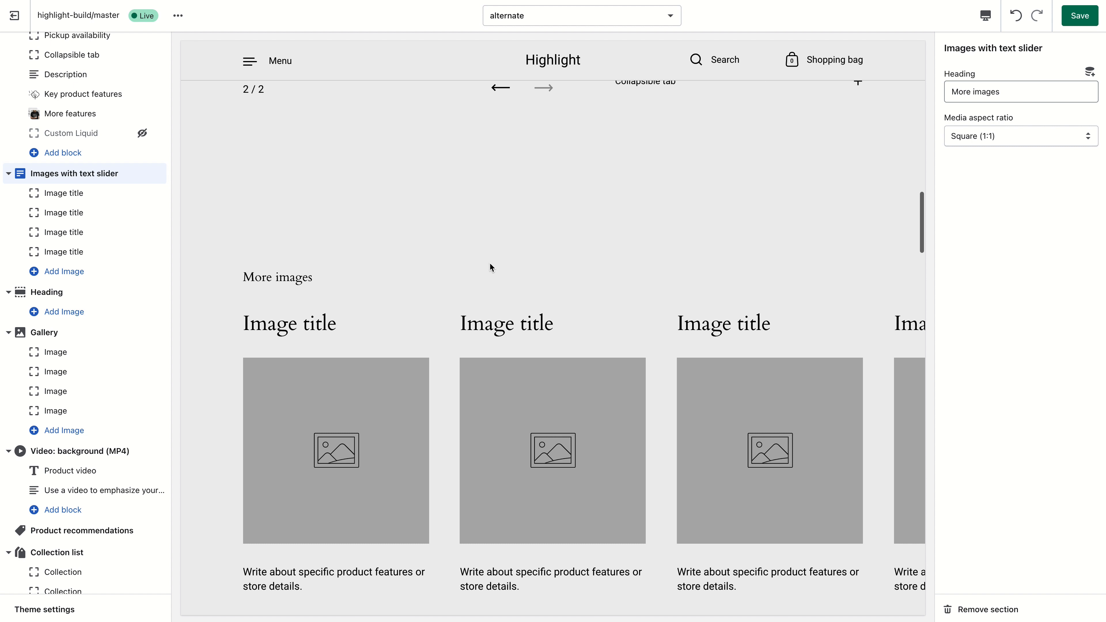
scroll(489, 263, "up", 5)
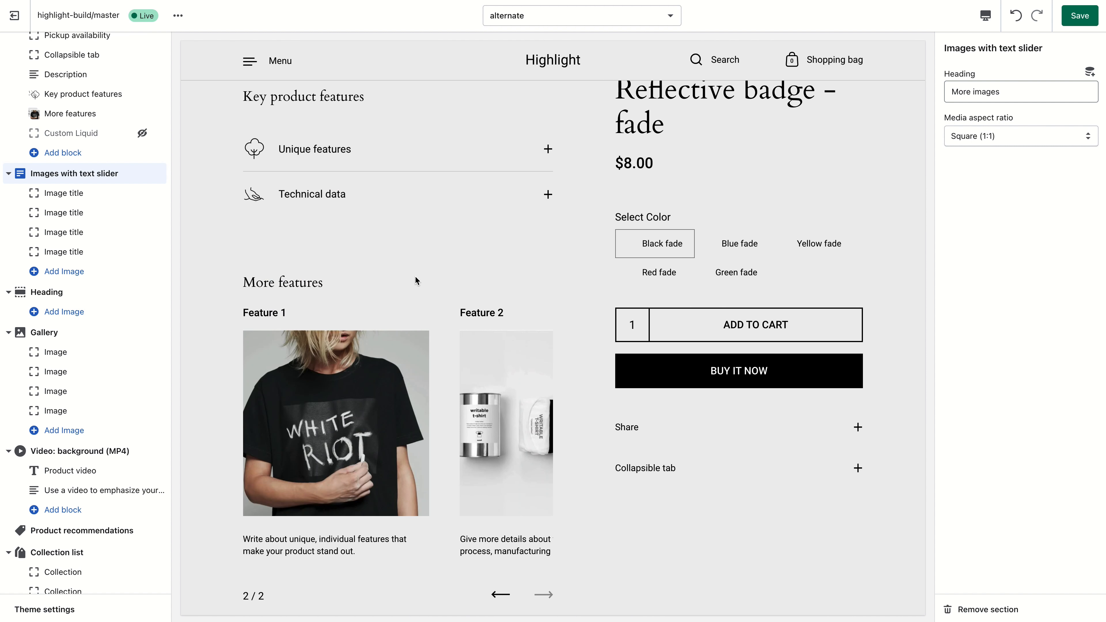
scroll(421, 255, "up", 3)
scroll(143, 227, "up", 3)
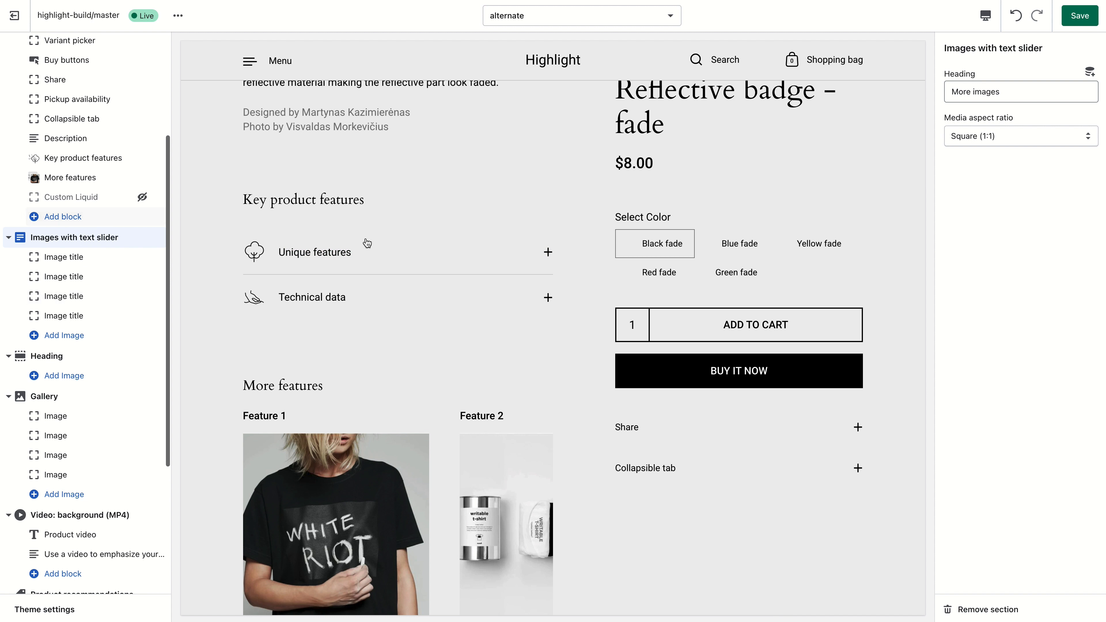
triple_click(313, 239)
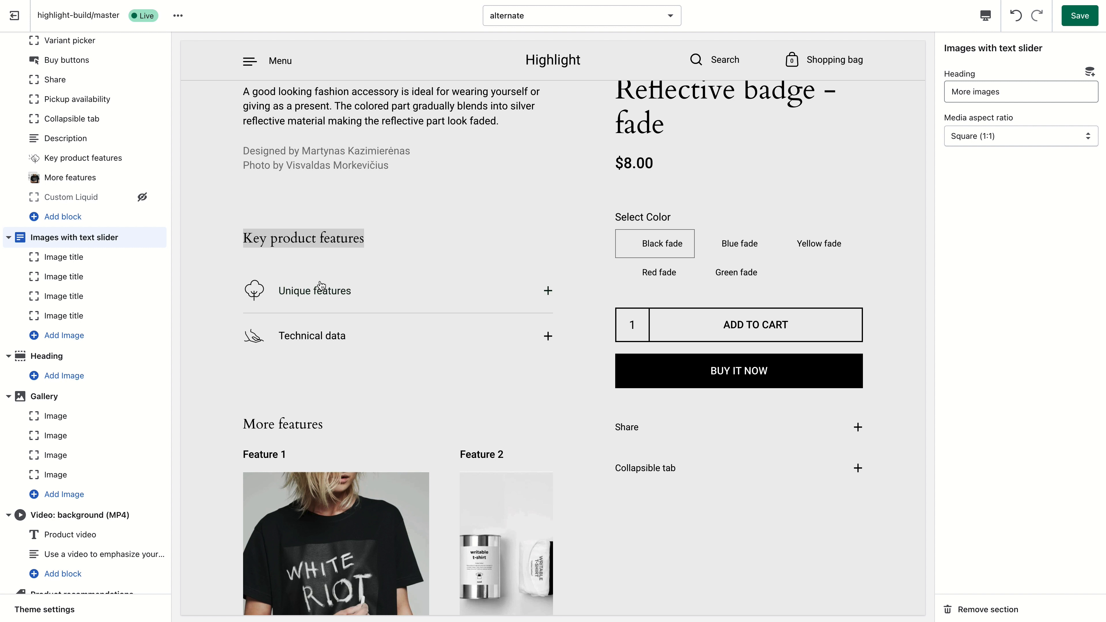
left_click(347, 334)
left_click(346, 333)
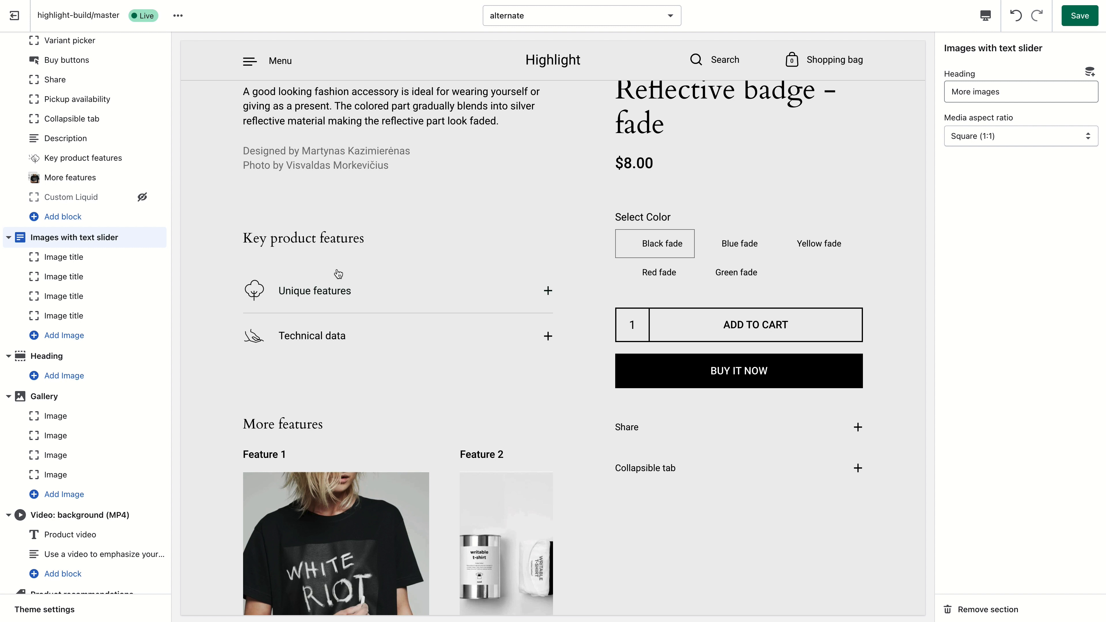
scroll(339, 274, "down", 5)
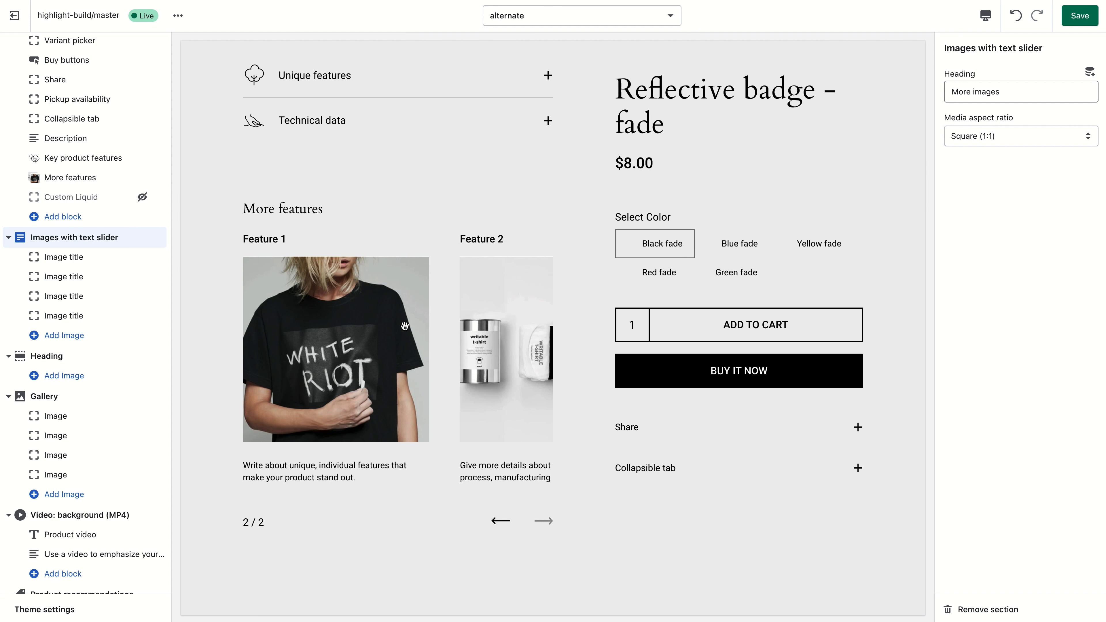
left_click(1080, 16)
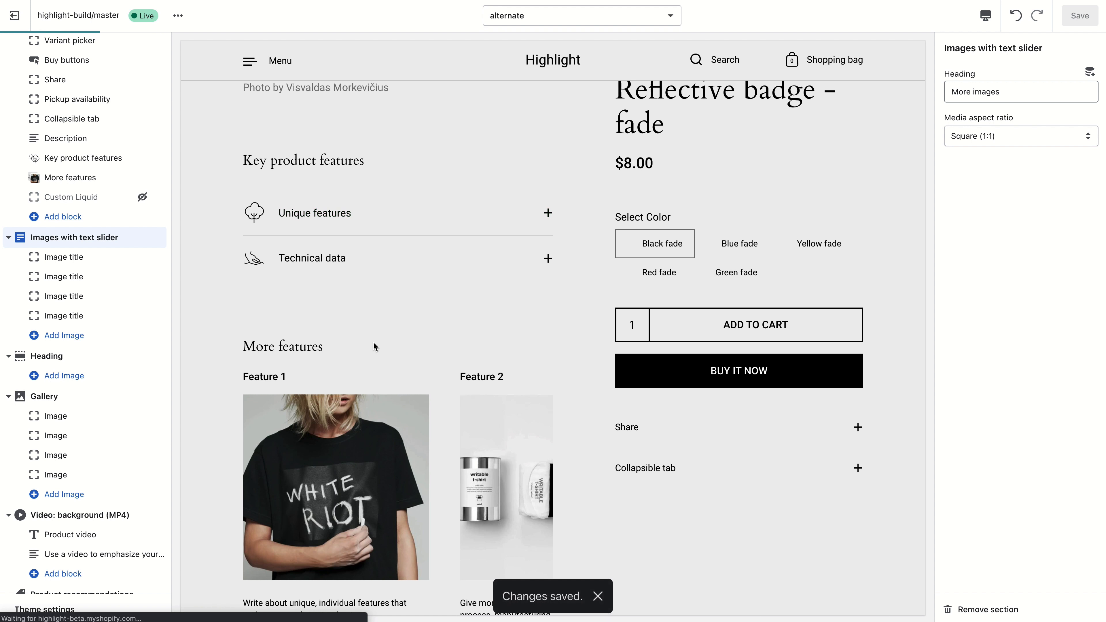
scroll(393, 199, "down", 10)
scroll(392, 199, "up", 8)
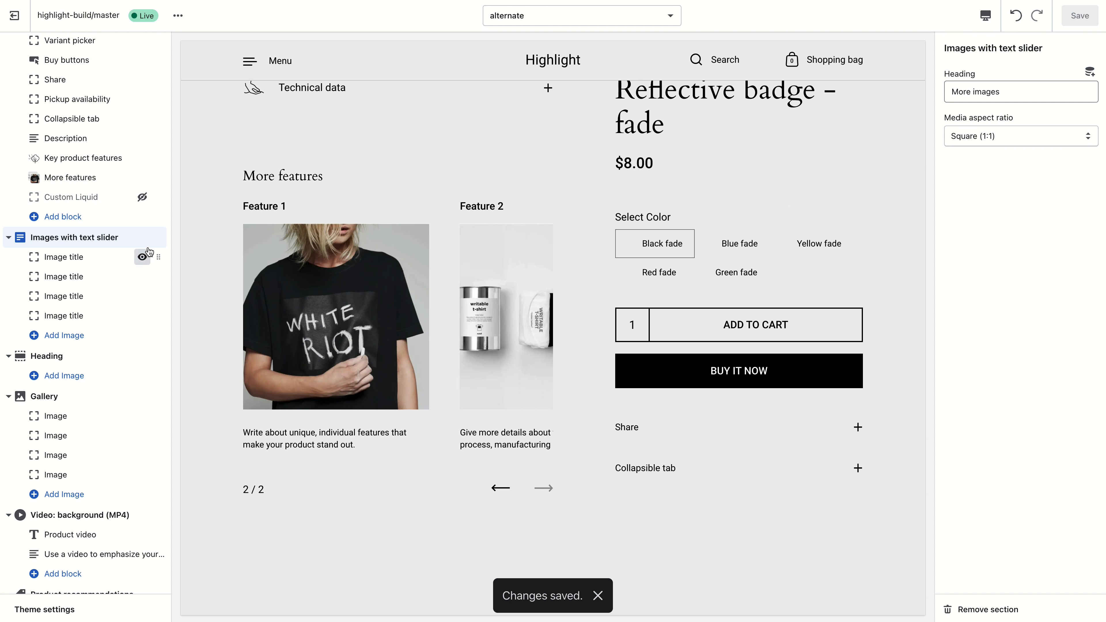
scroll(412, 144, "up", 3)
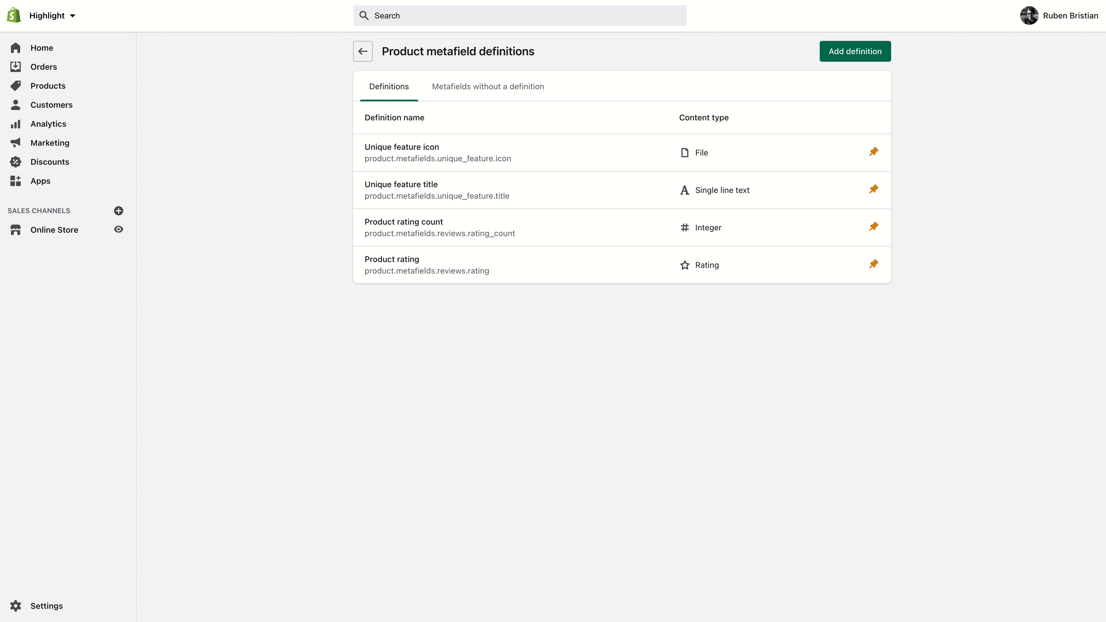
- Create a product metafield definition named Key product feature 1 - icon with the File content type, copying its name
left_click(867, 58)
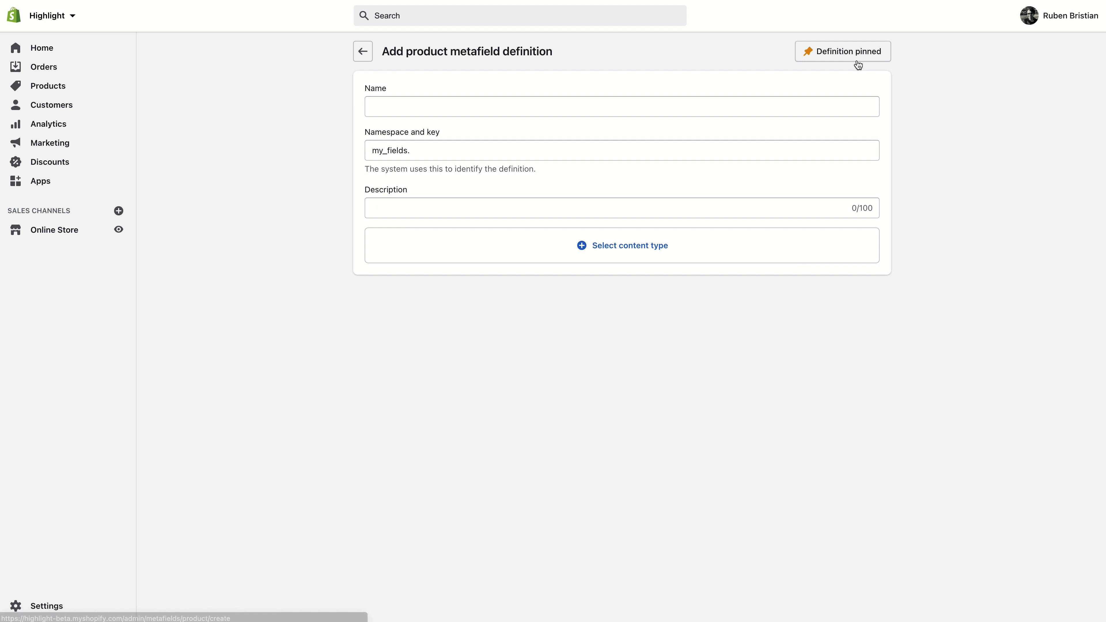
left_click(773, 107)
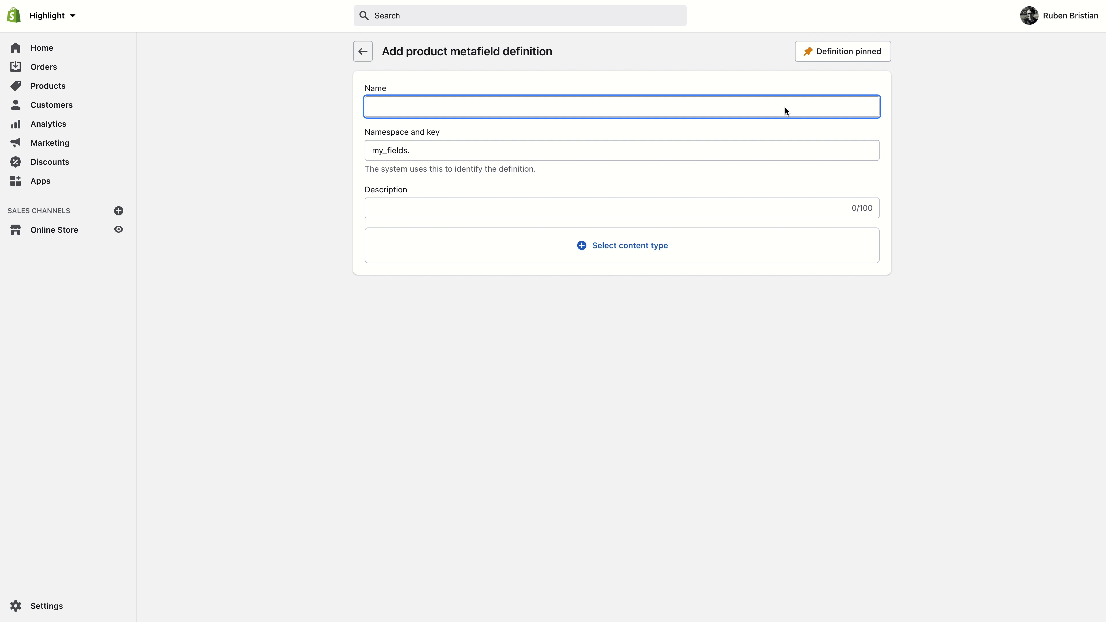
type("Key product")
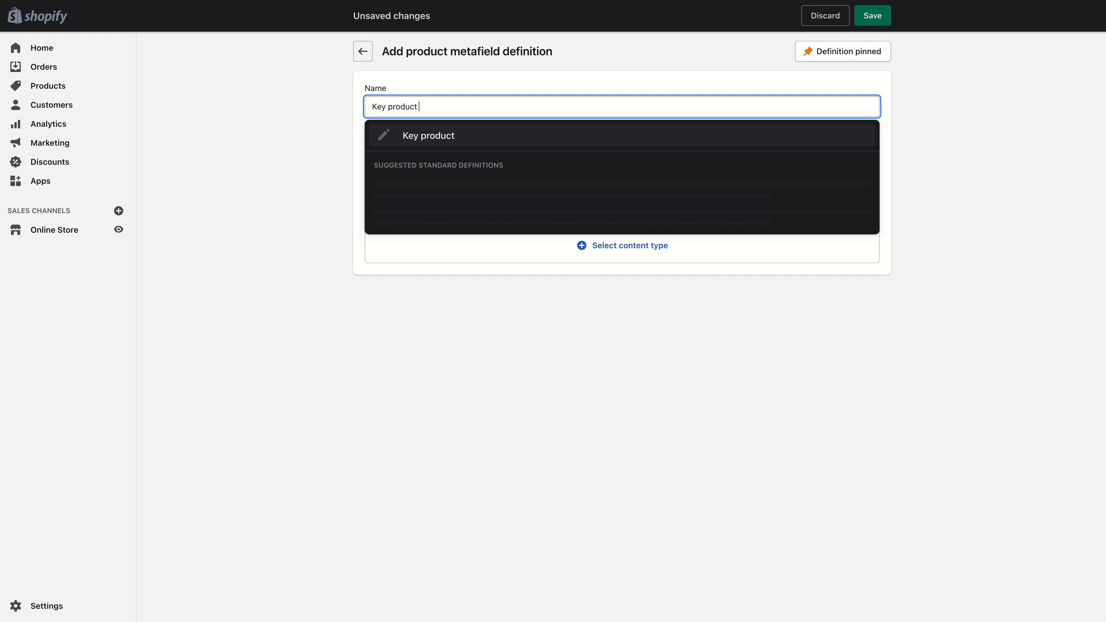
type(" icon")
type("feature")
type(" 1 - icon")
key("super+a")
key("super+c")
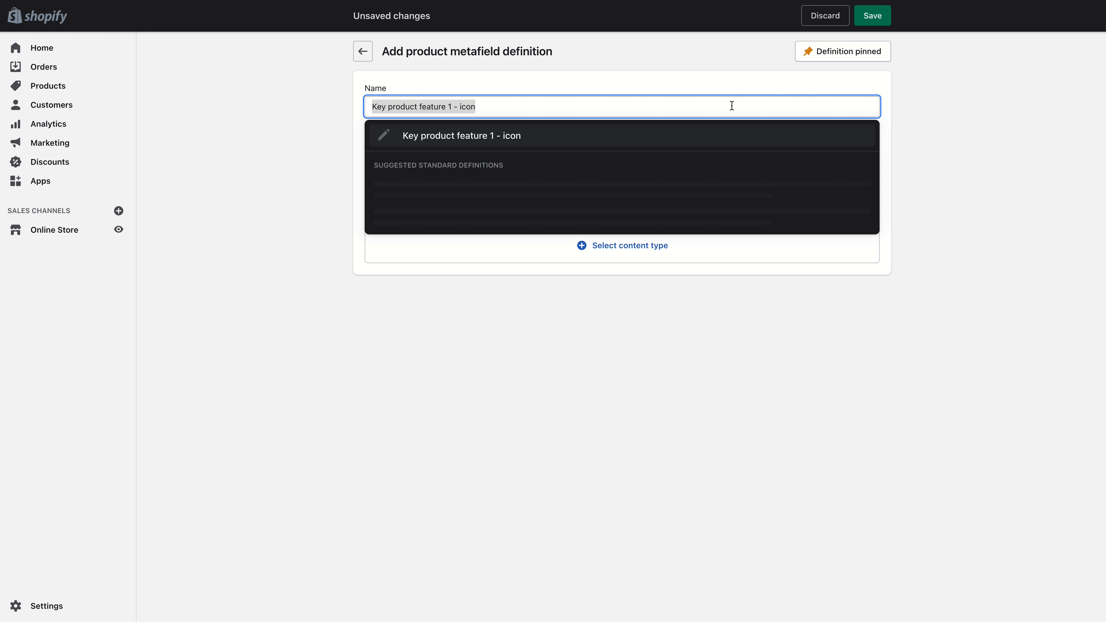
left_click(973, 112)
left_click(606, 208)
left_click(621, 242)
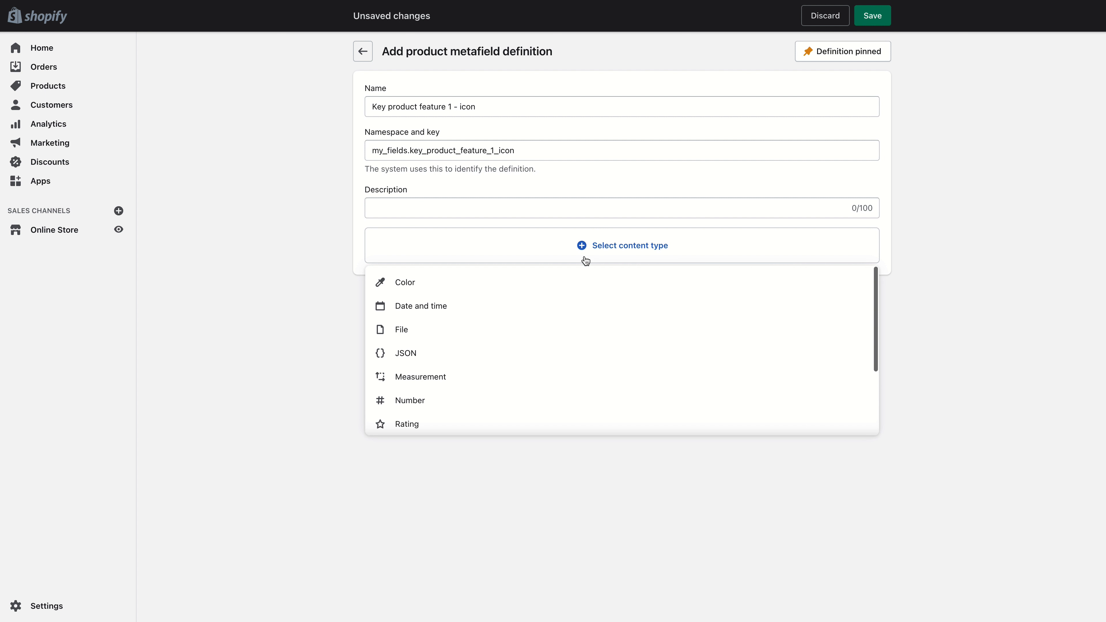
left_click(481, 336)
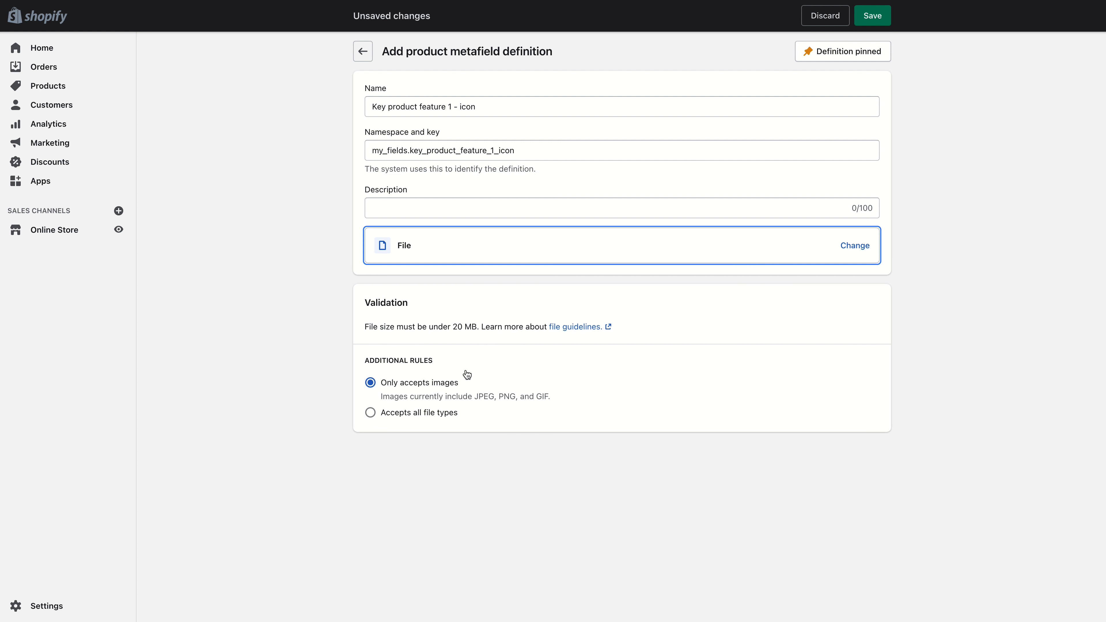
left_click(873, 16)
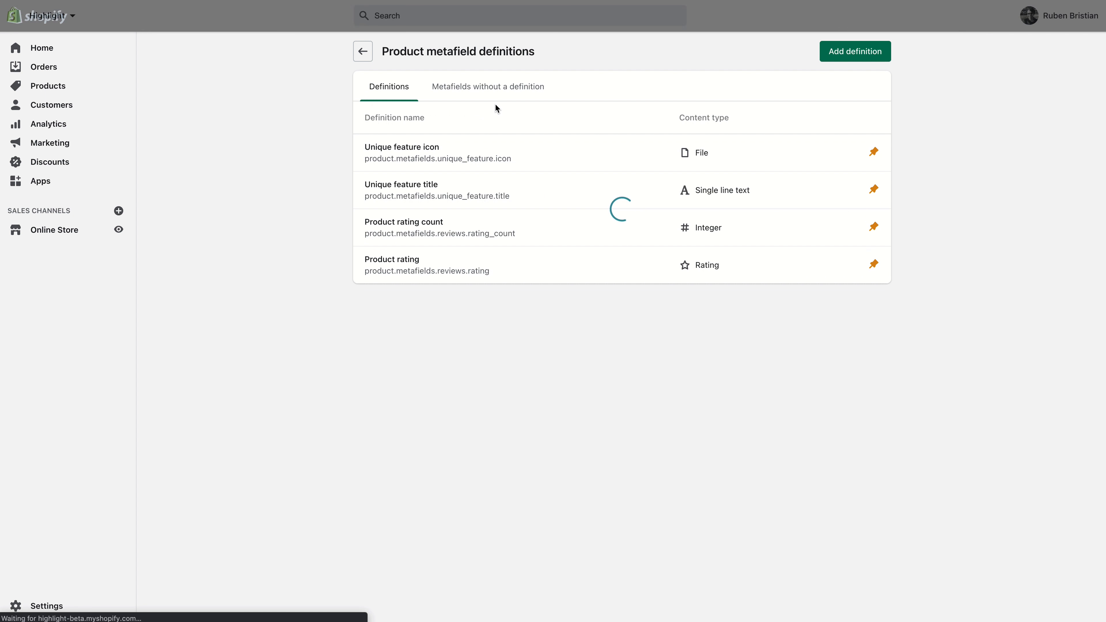
- Add a product metafield definition named Key product feature 1 - title with the Text content type
left_click(847, 42)
left_click(521, 105)
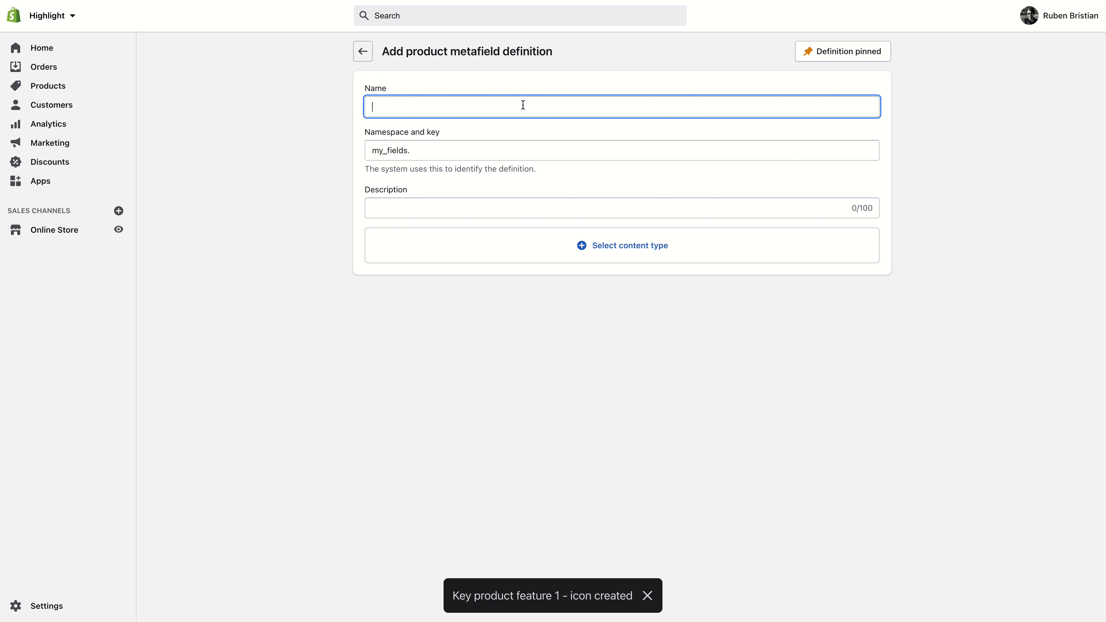
key("super+v")
left_click_drag(452, 107, 449, 108)
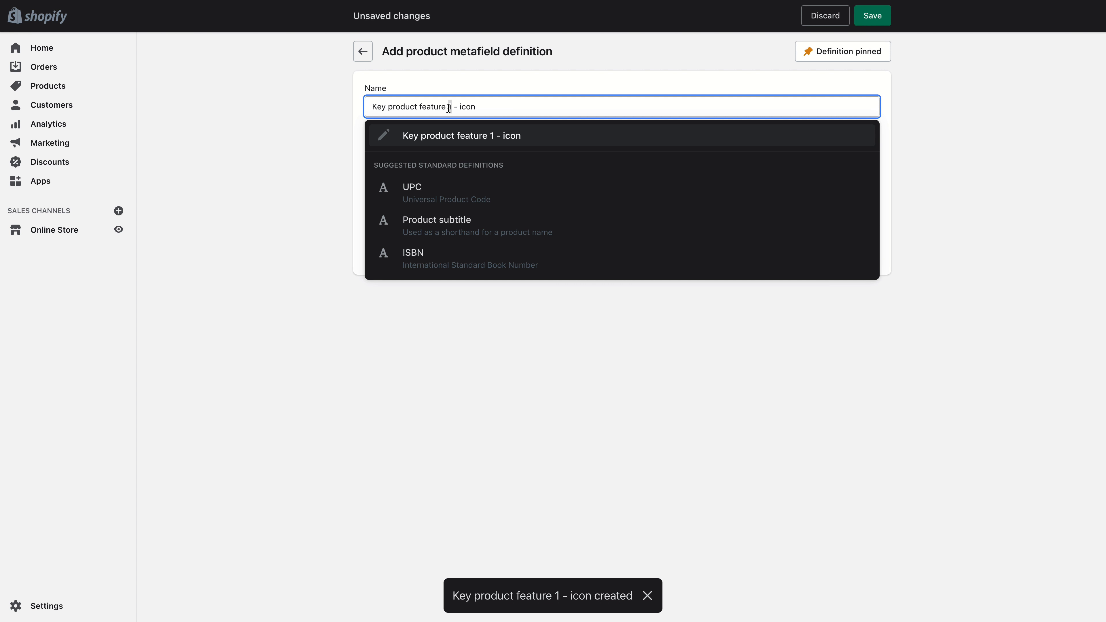
double_click(473, 107)
type("totl")
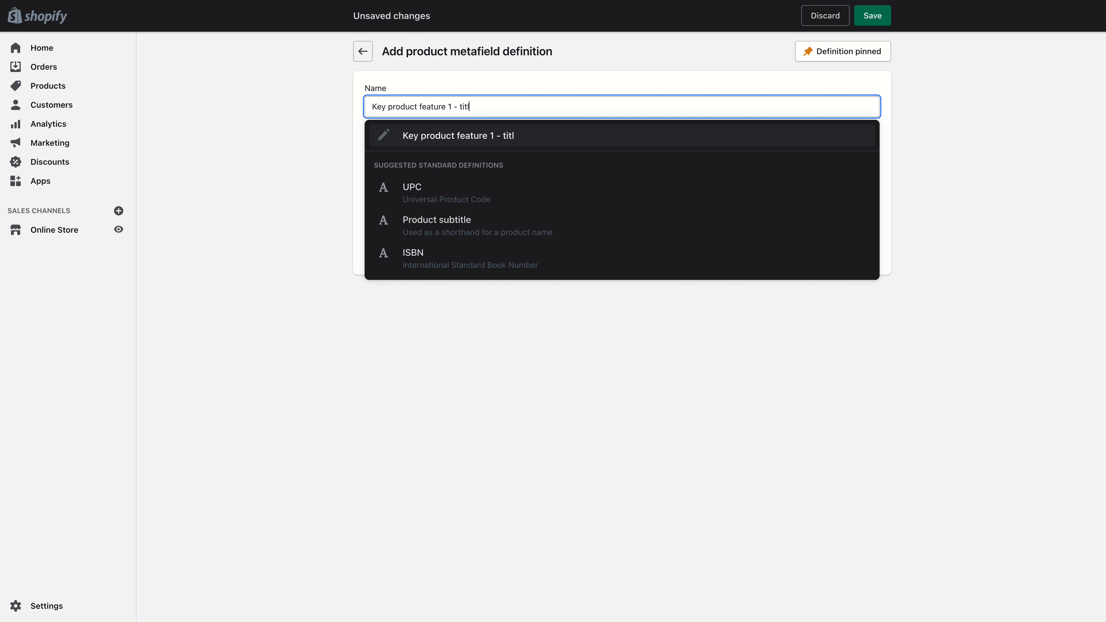
type("e")
left_click(280, 162)
left_click(472, 247)
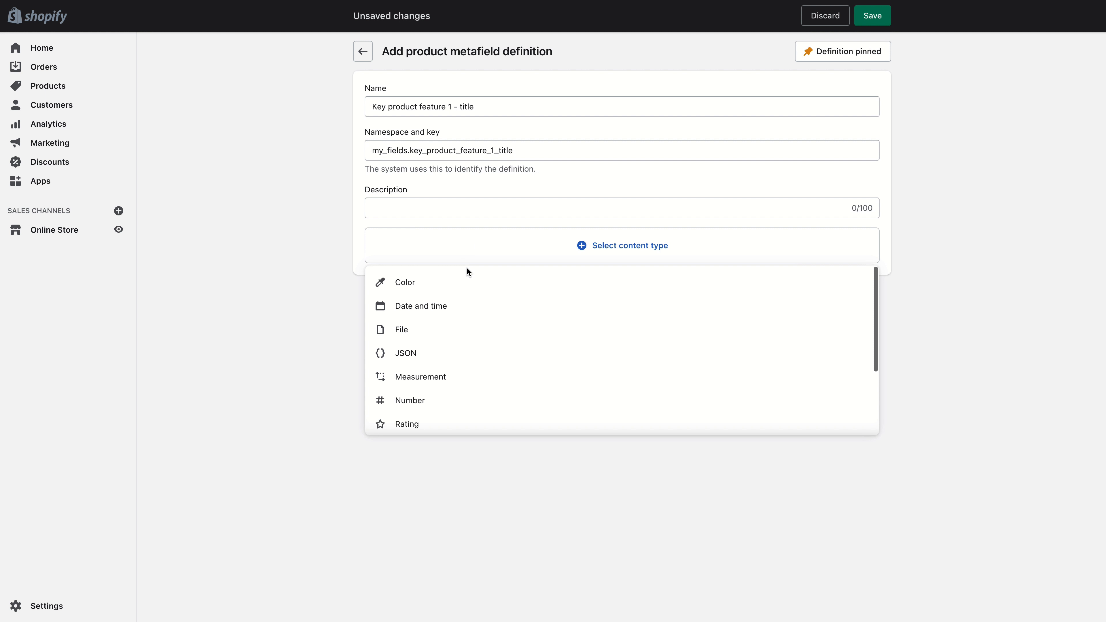
scroll(444, 382, "down", 3)
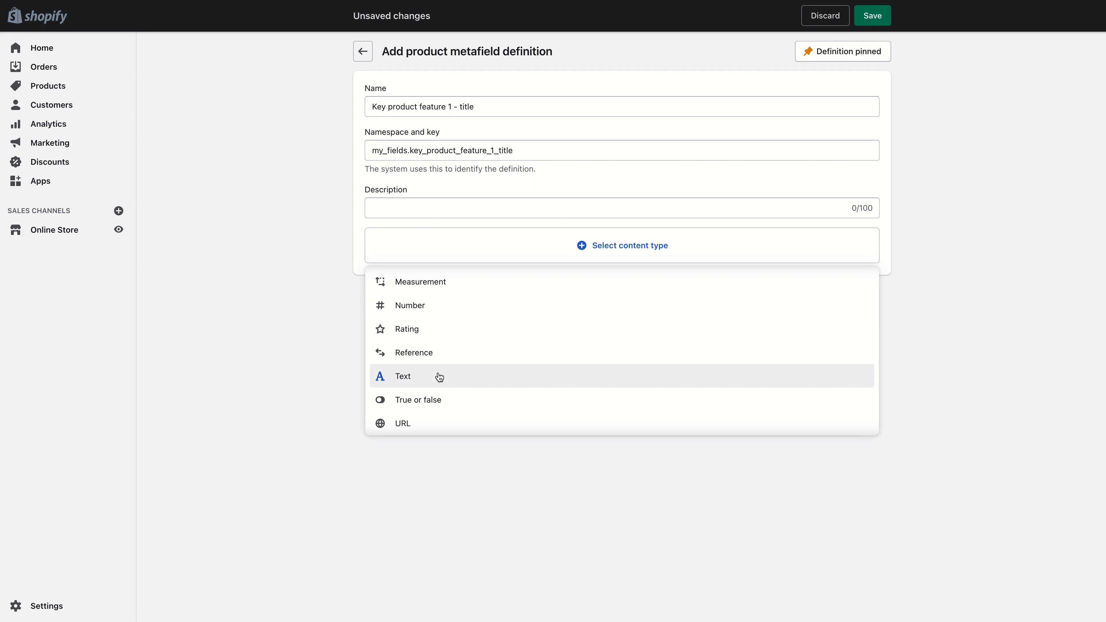
left_click(439, 378)
left_click(869, 21)
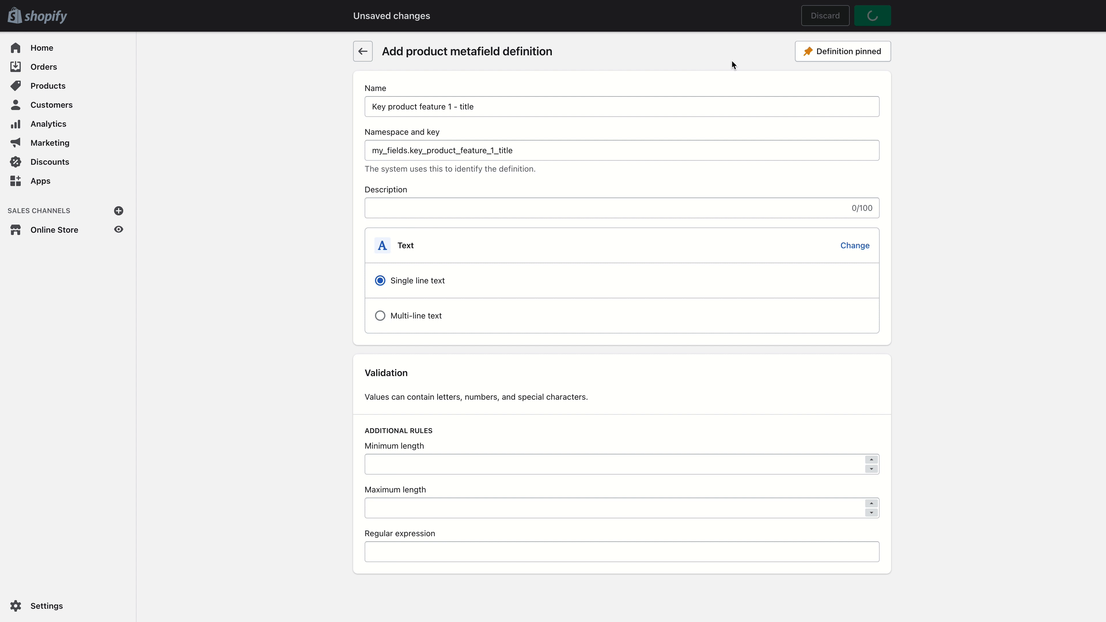
- Add a product metafield definition named Key product feature 1 - content with Multi-line text content
left_click(852, 50)
left_click(476, 107)
type("Key product feature 1 - icon")
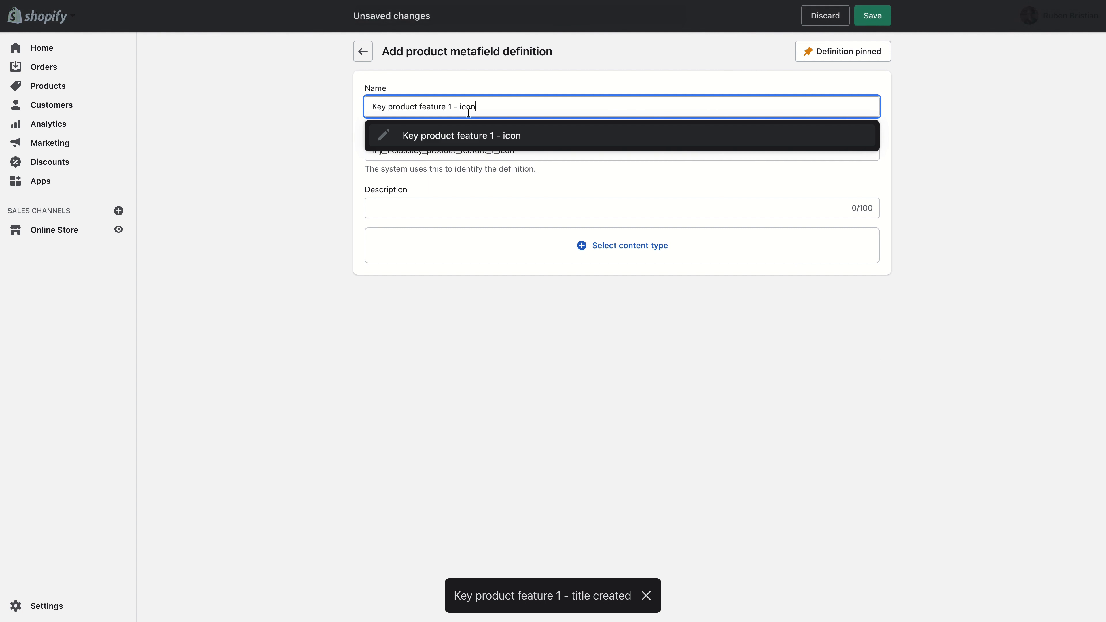
double_click(469, 108)
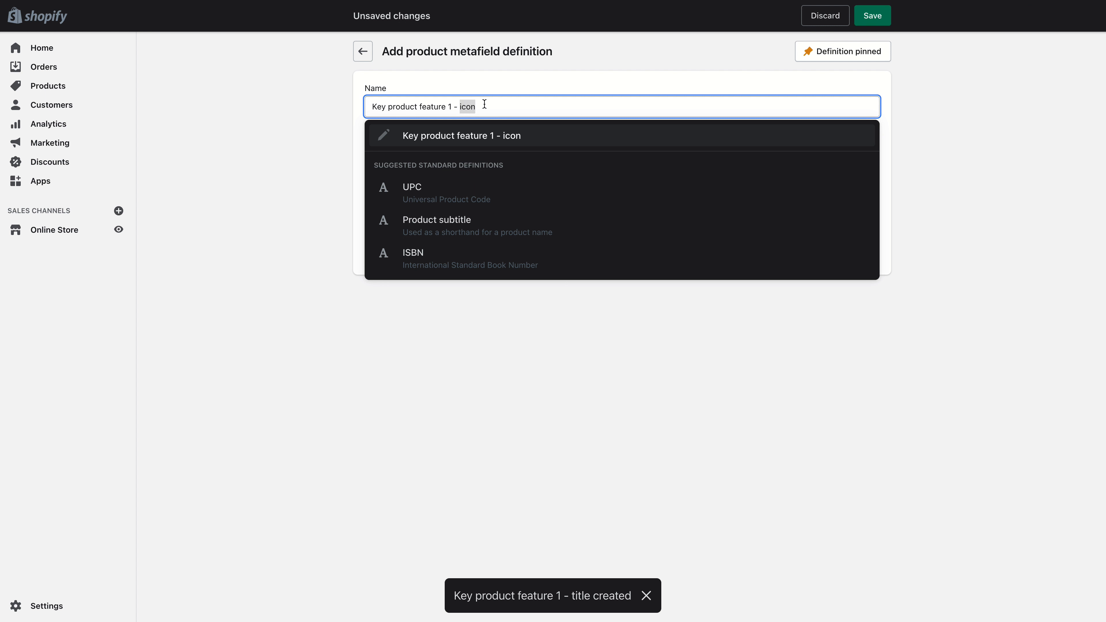
type("content")
left_click(425, 136)
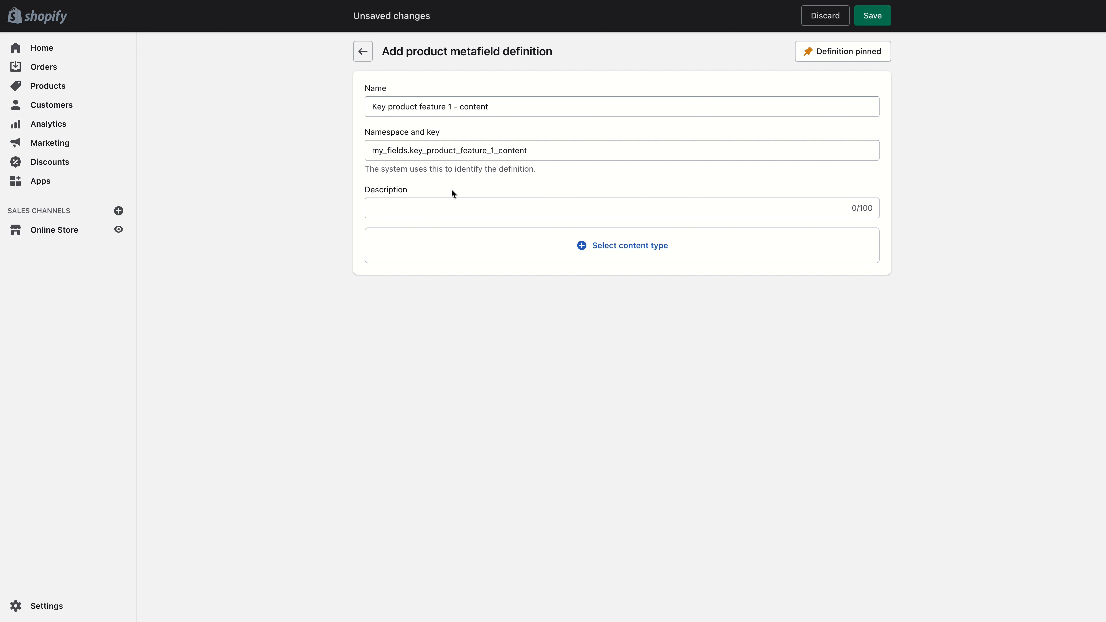
left_click(454, 244)
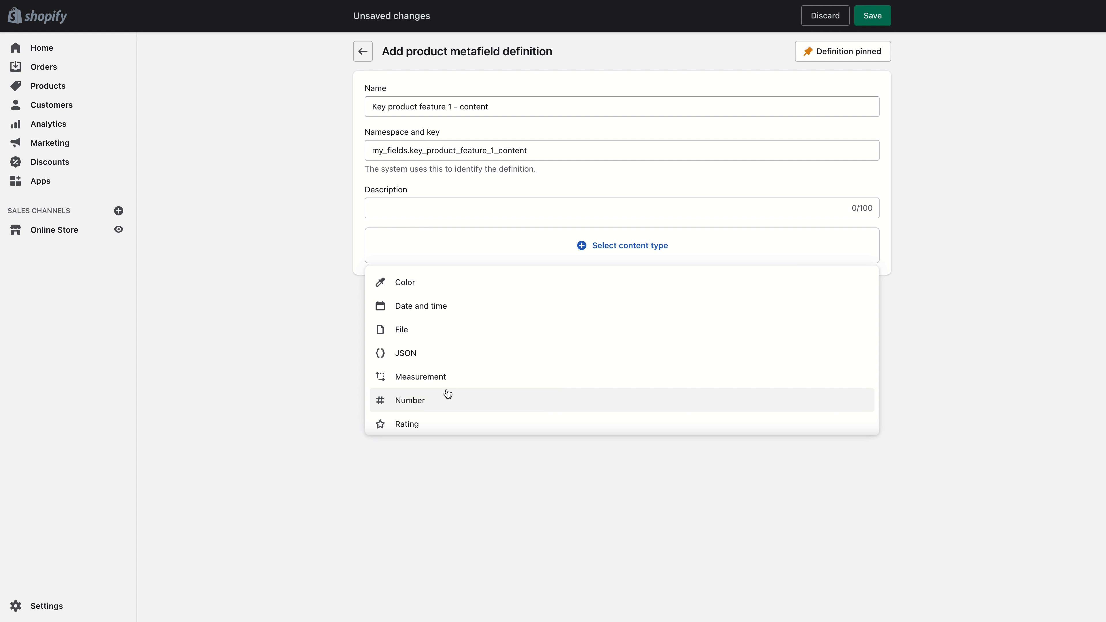
scroll(436, 392, "down", 2)
left_click(433, 402)
left_click(419, 318)
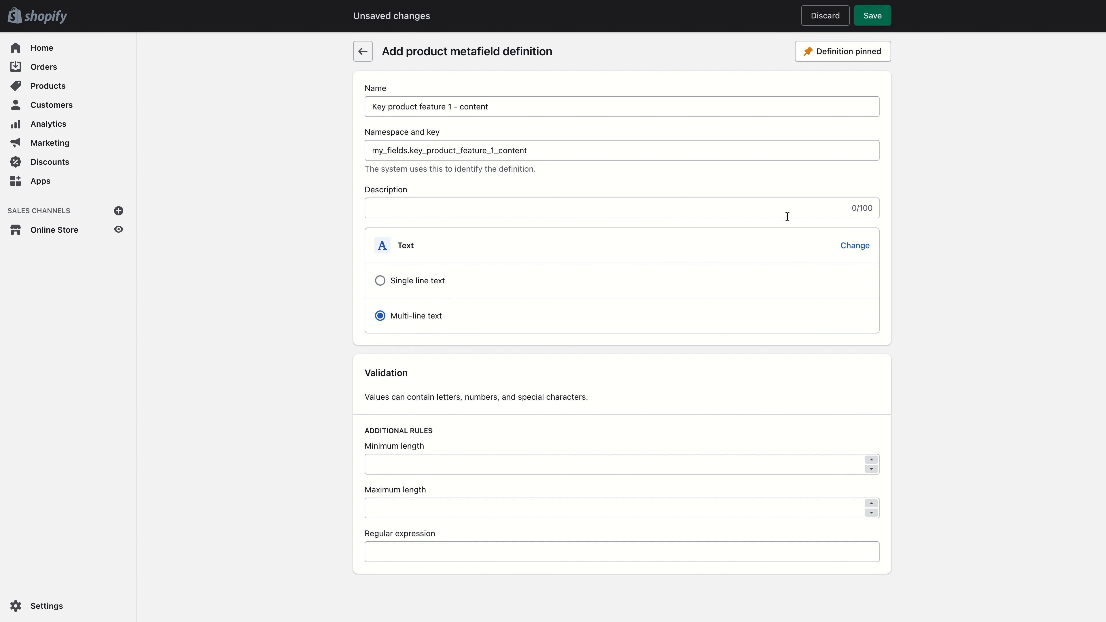
left_click(872, 15)
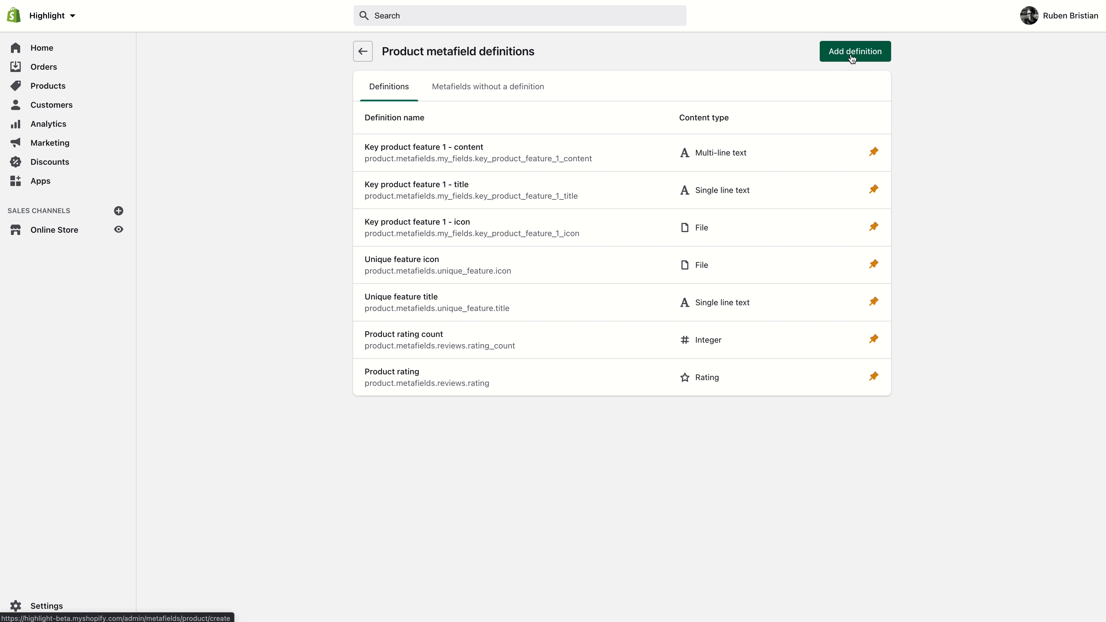
- Add a product metafield definition named Extra product image 1 - title with the Single line text content type
left_click(853, 59)
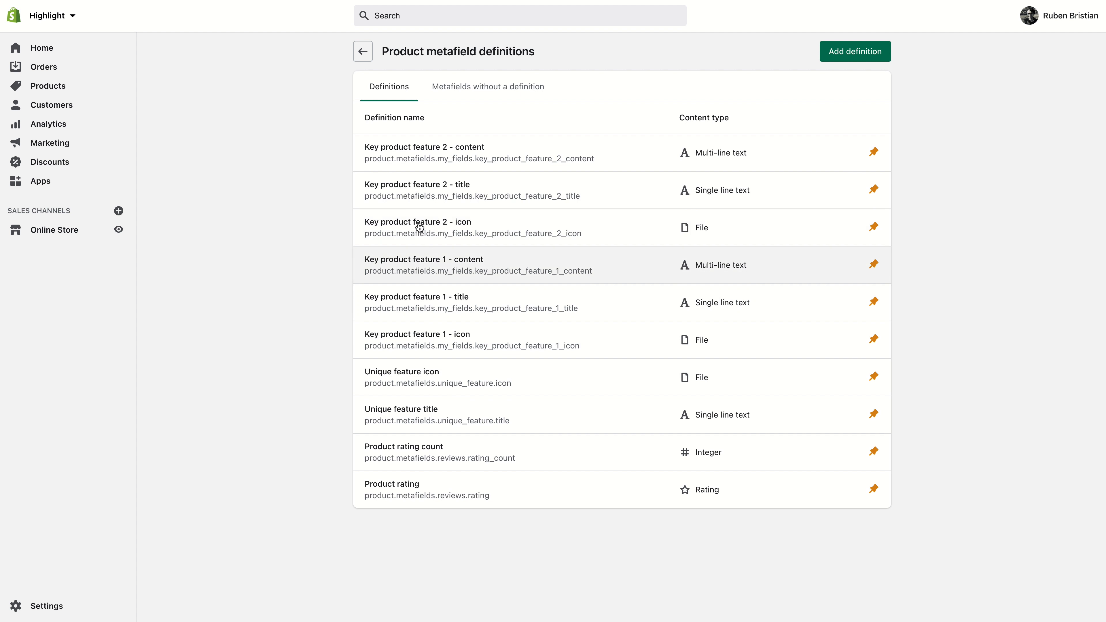
left_click(852, 56)
left_click(605, 111)
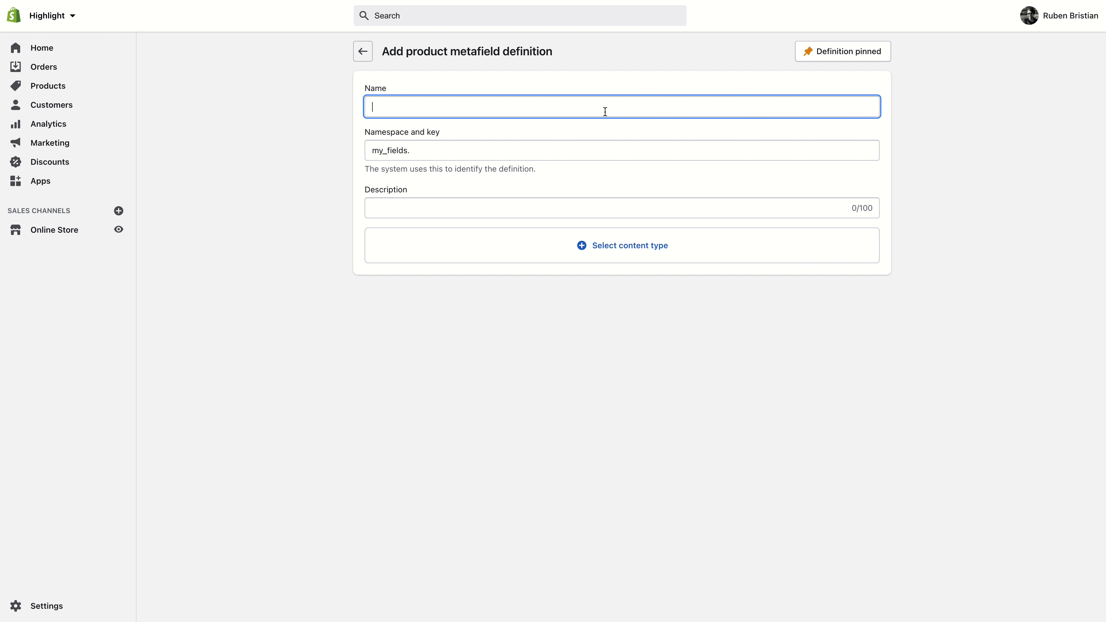
type("Extra product ")
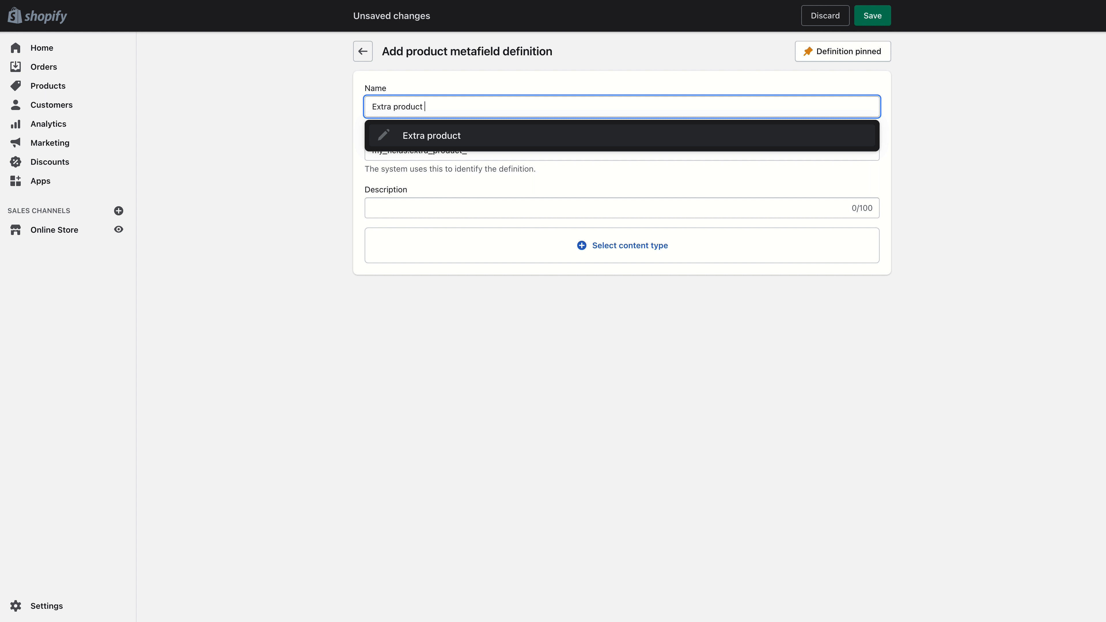
type("image 1 - title")
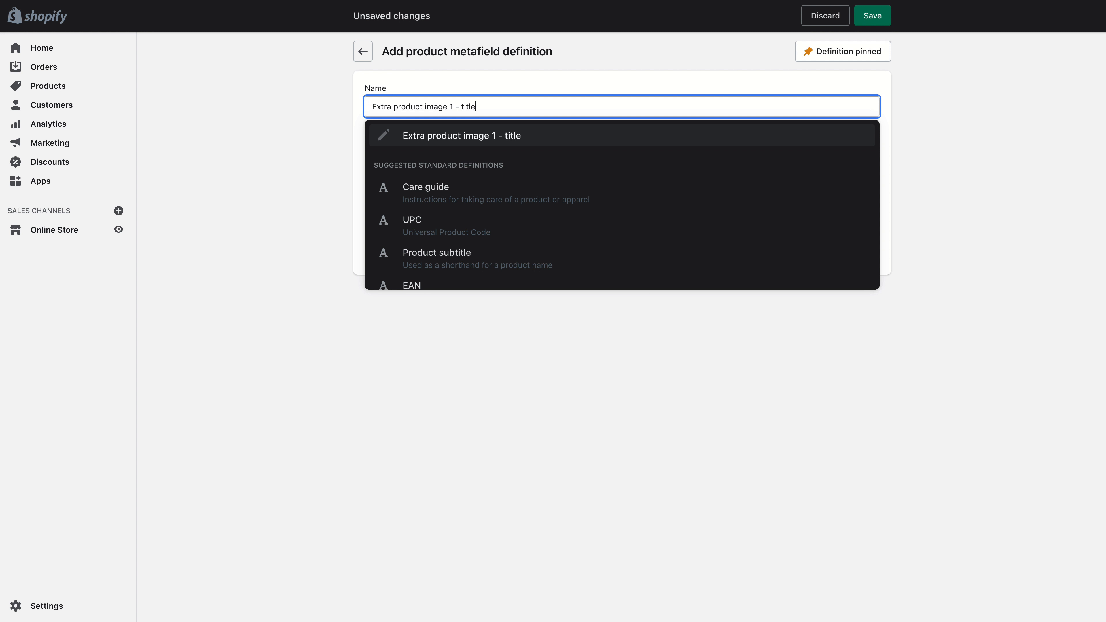
left_click(563, 139)
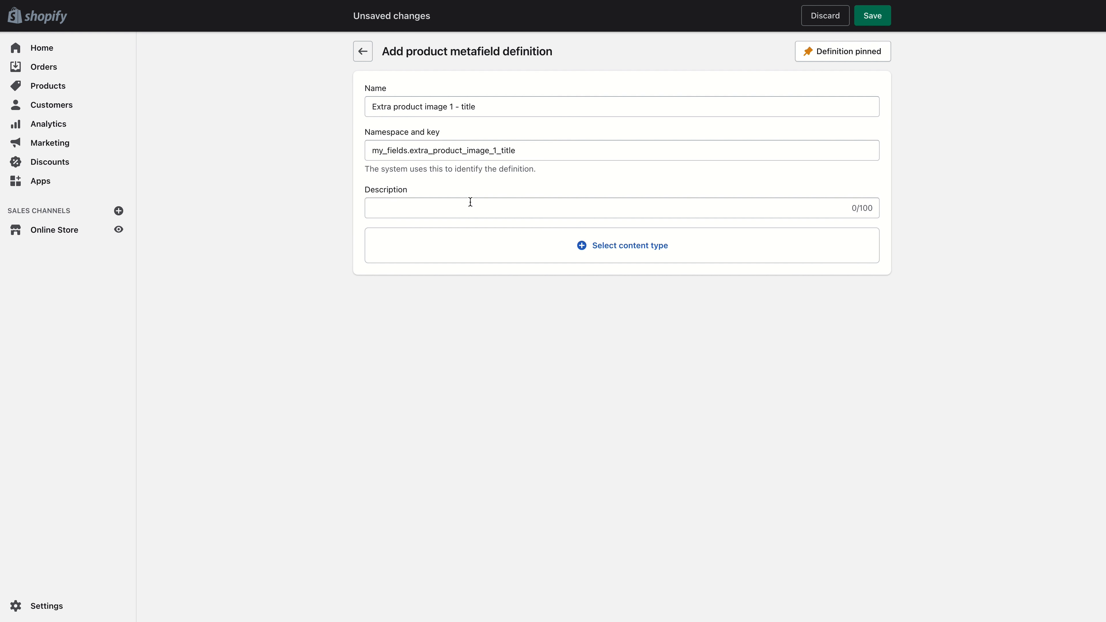
left_click(568, 248)
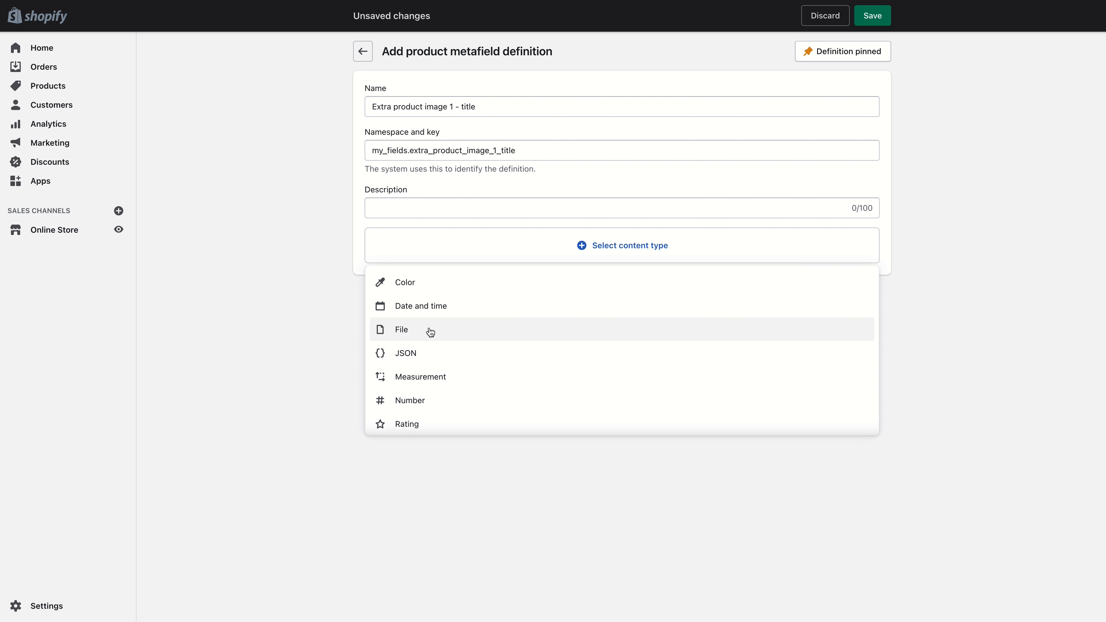
scroll(449, 387, "down", 3)
left_click(449, 384)
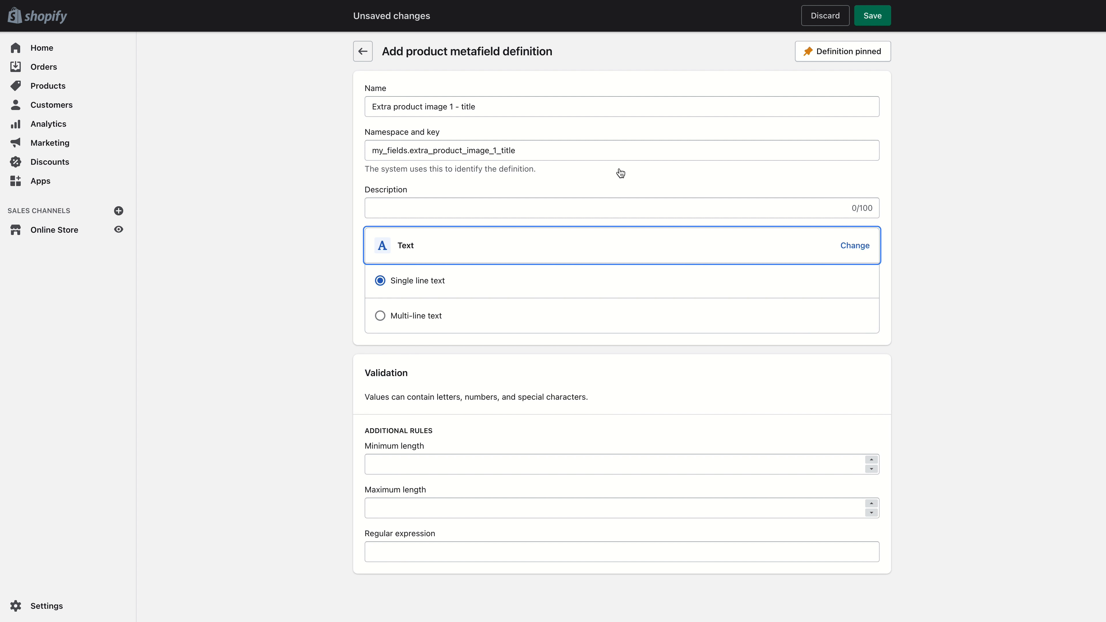
left_click(871, 16)
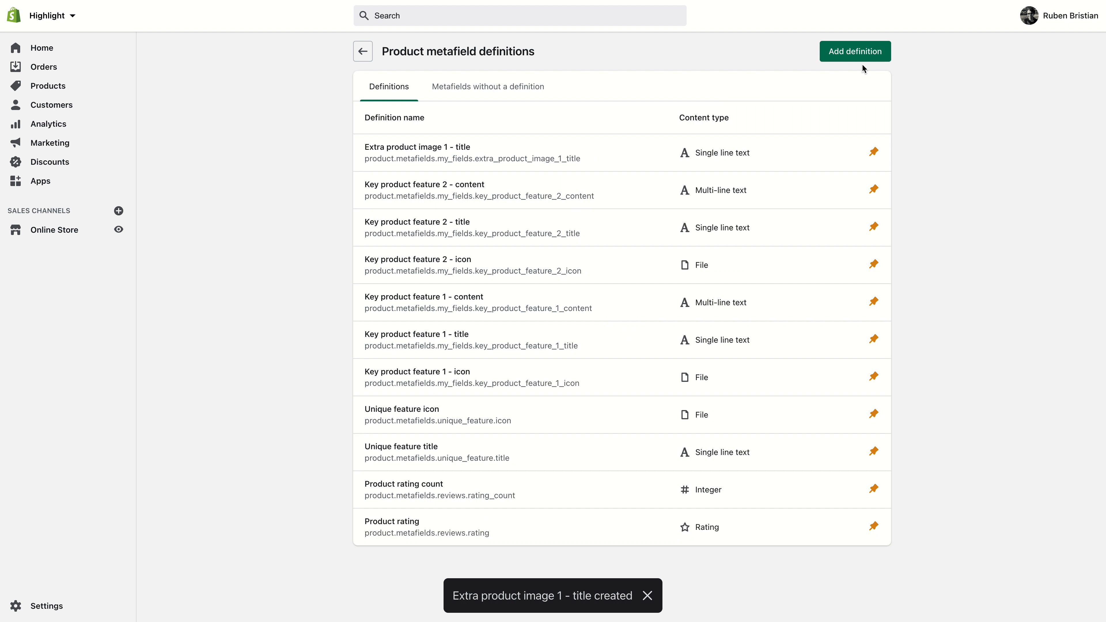
- Add a product metafield definition named Extra product image 1 - image with the File content type, accepting only images
left_click(860, 54)
type("Extra prod")
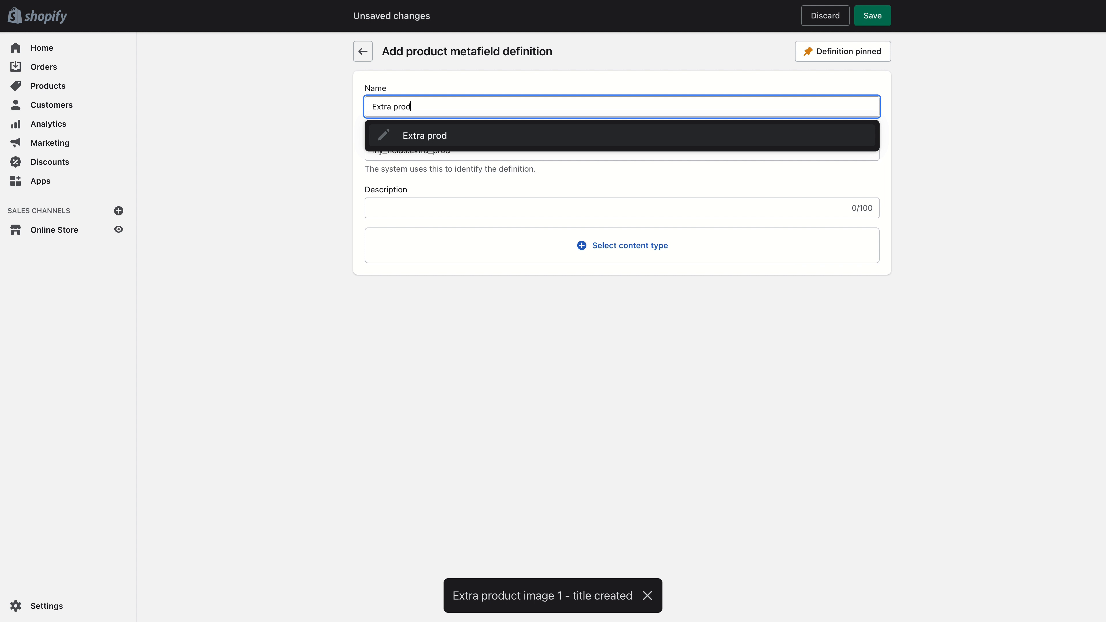
type("uct image 1 - im")
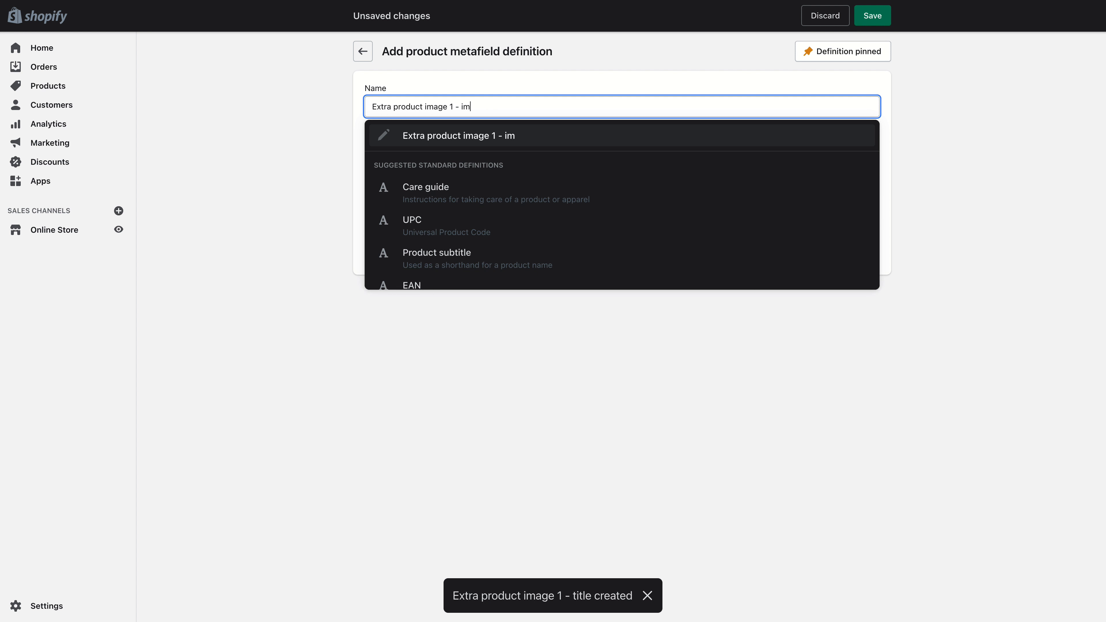
type("age")
left_click(194, 168)
left_click(460, 238)
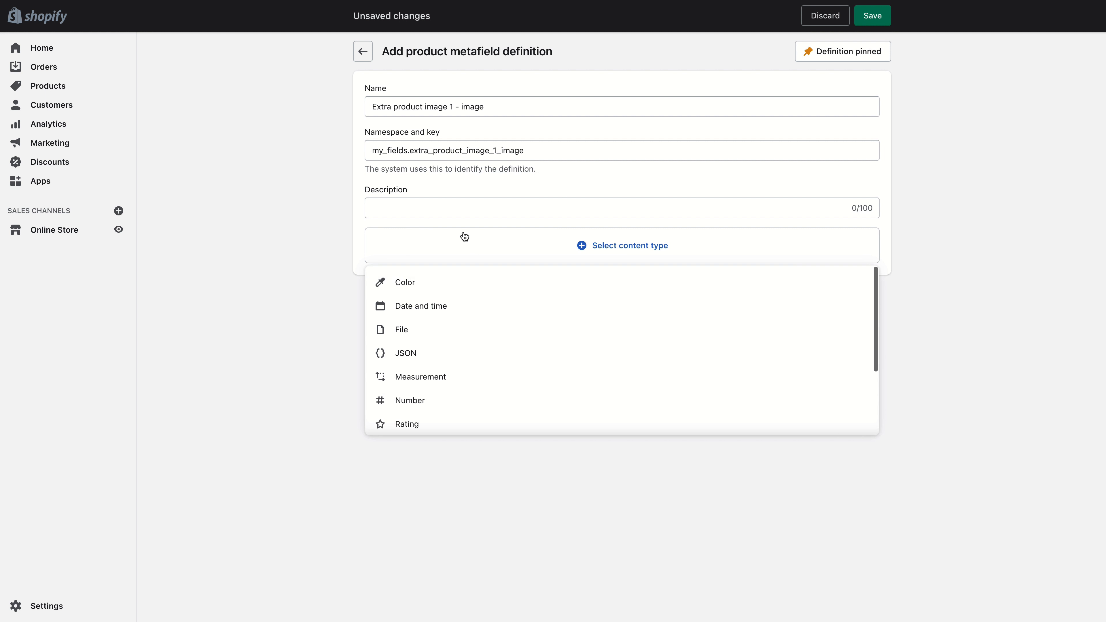
left_click(435, 329)
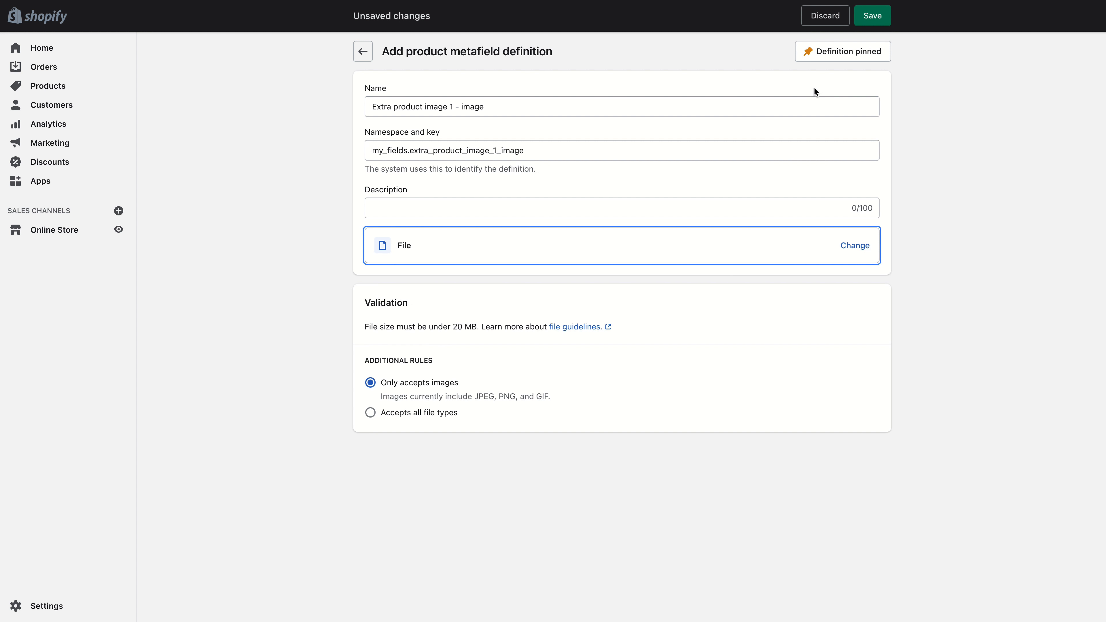
left_click(881, 19)
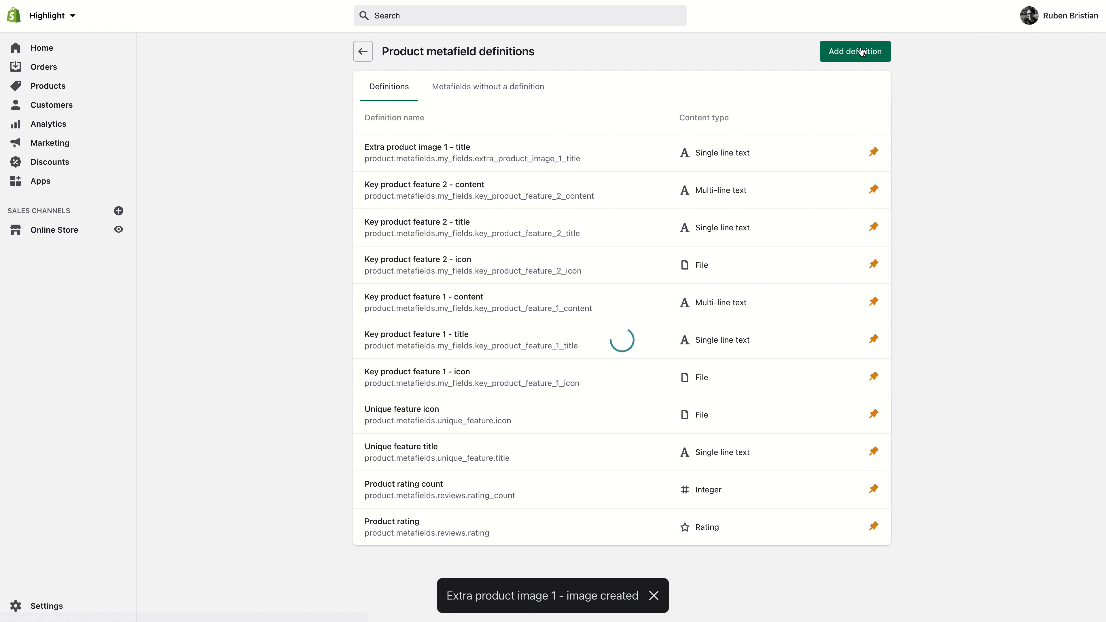
- Start adding another product metafield definition
left_click(858, 51)
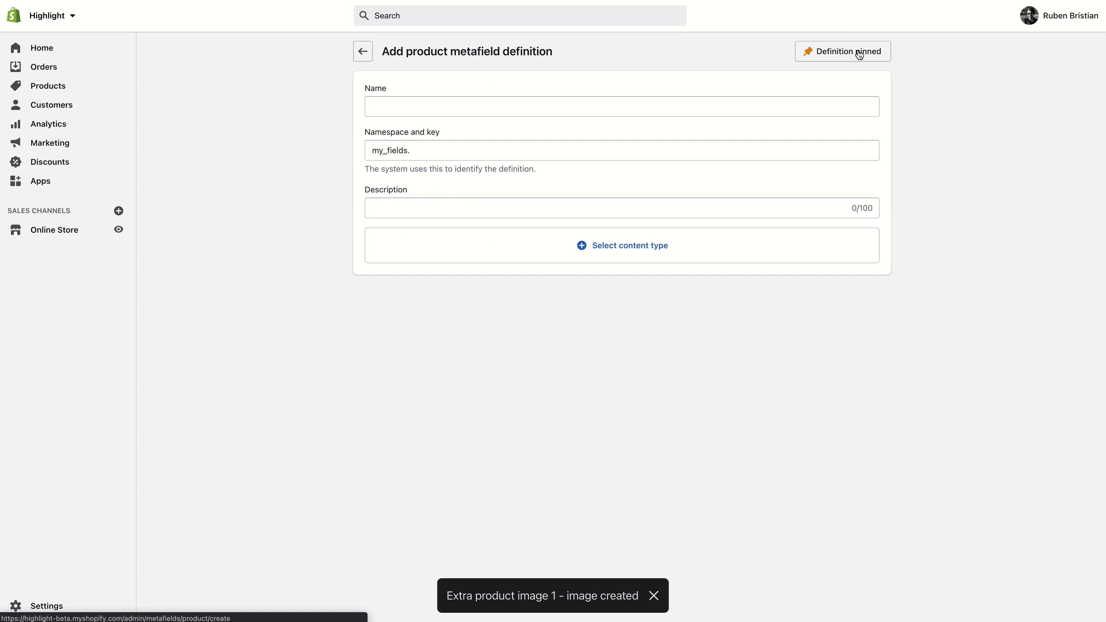
left_click(753, 112)
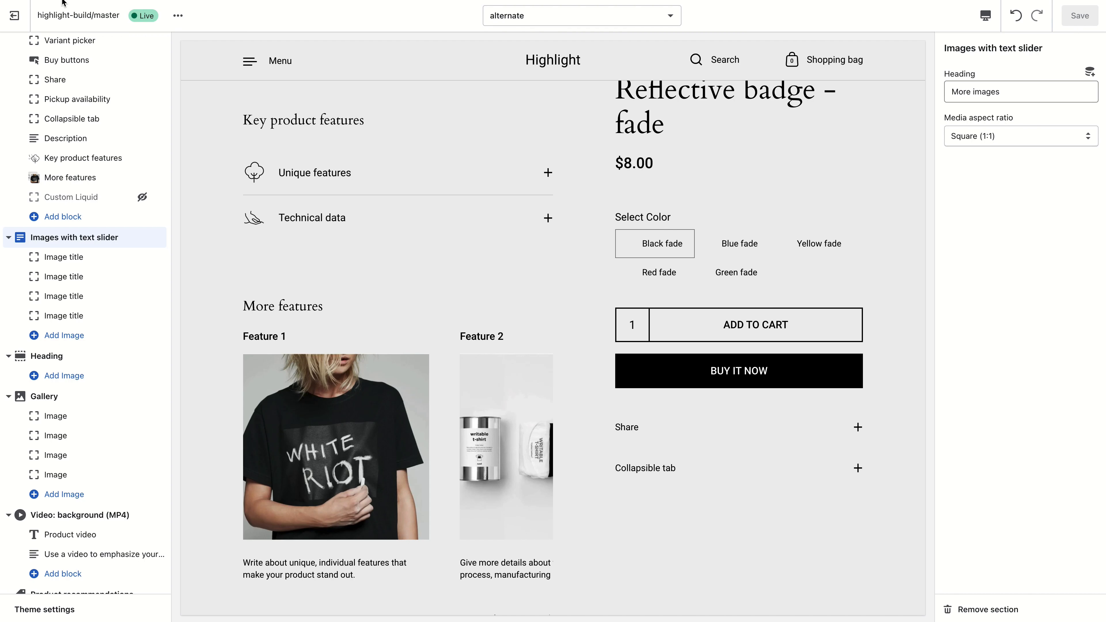
left_click(50, 2)
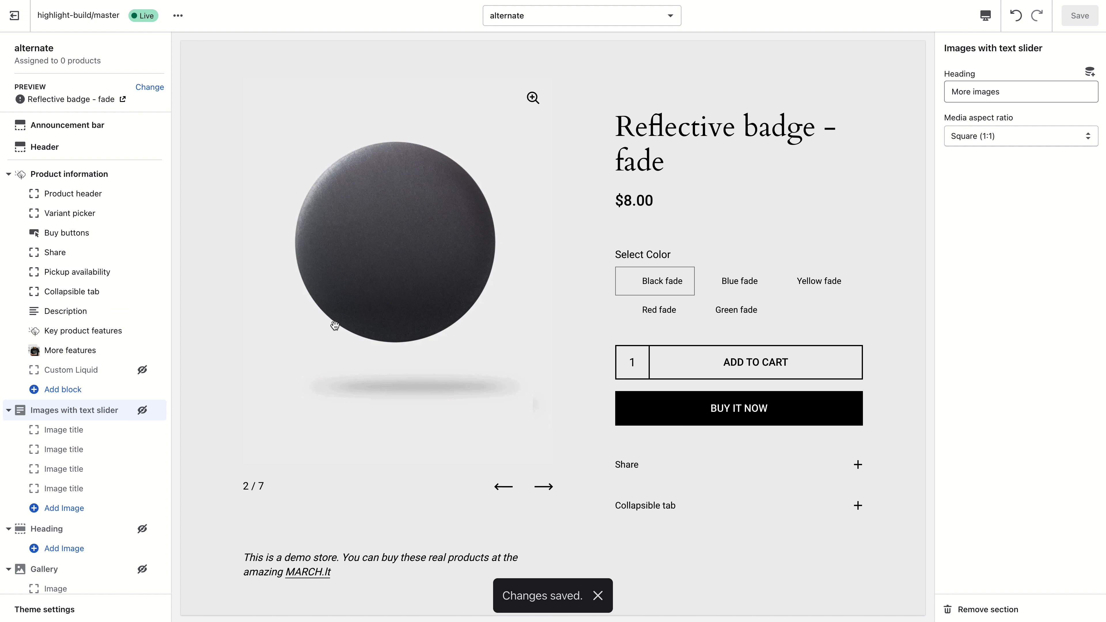
- In the Key product features block, replace Feature 1's title with the Key product feature 1 - title dynamic source
scroll(336, 324, "down", 4)
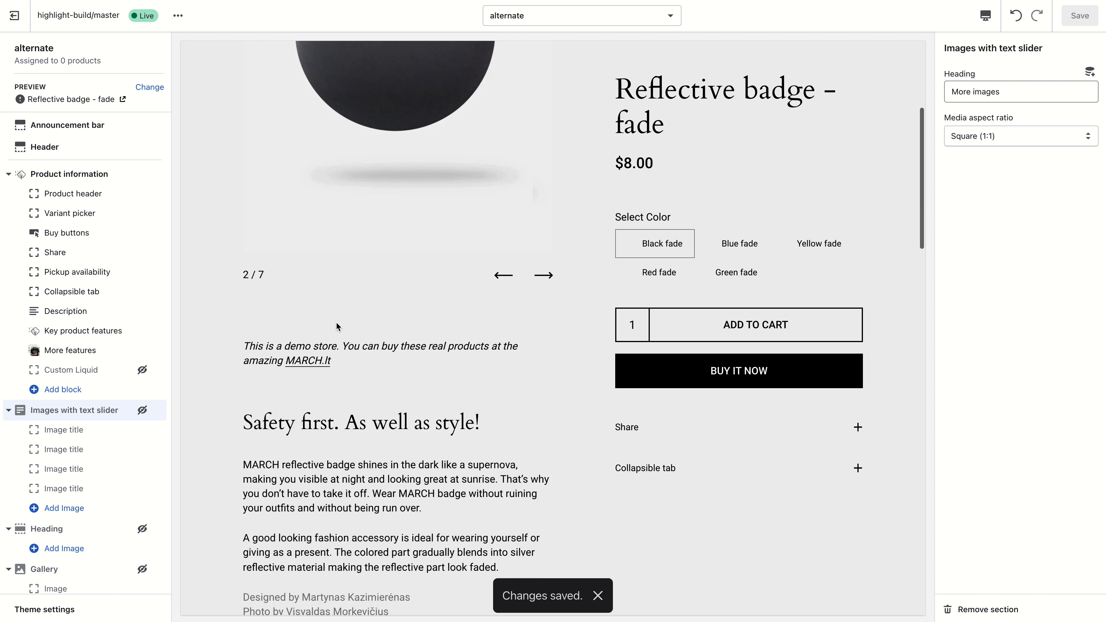
left_click(101, 336)
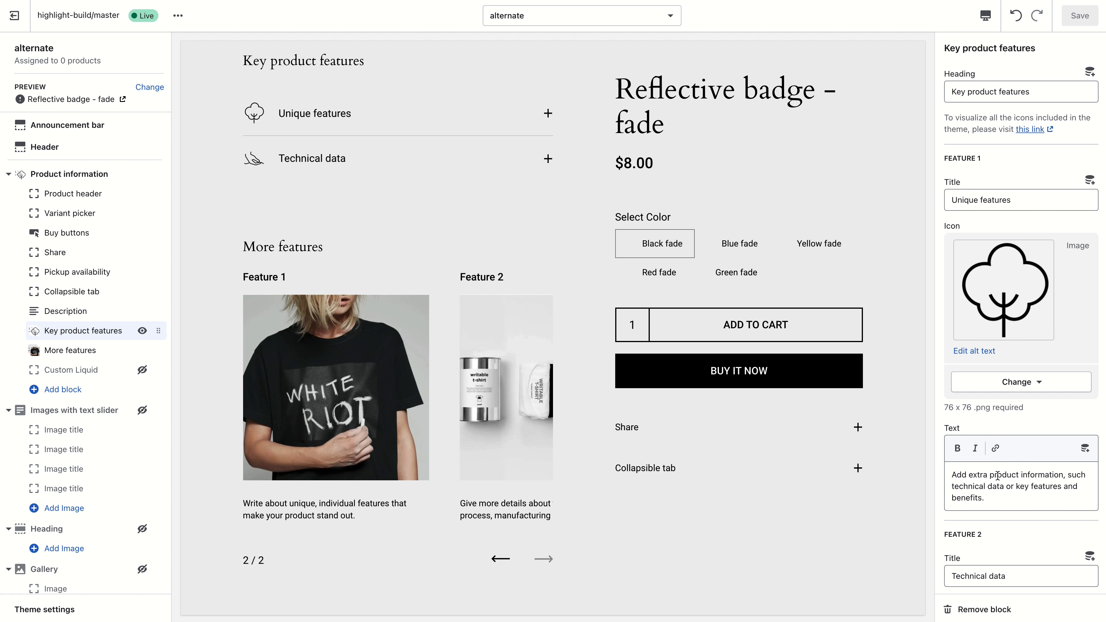
left_click(1047, 198)
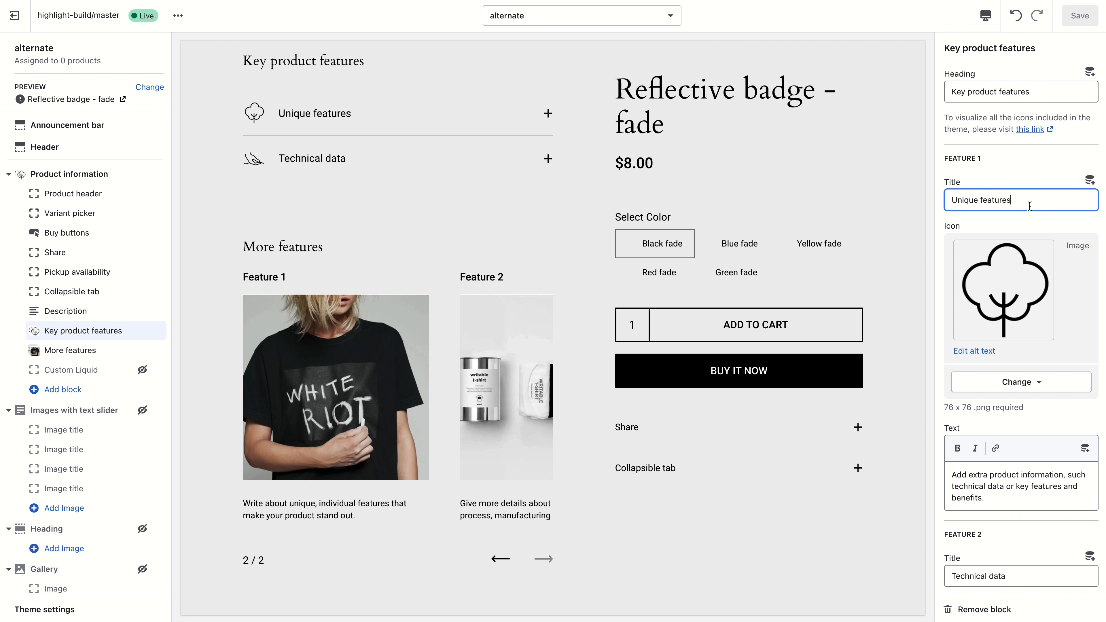
key("ctrl+a")
key("BackSpace")
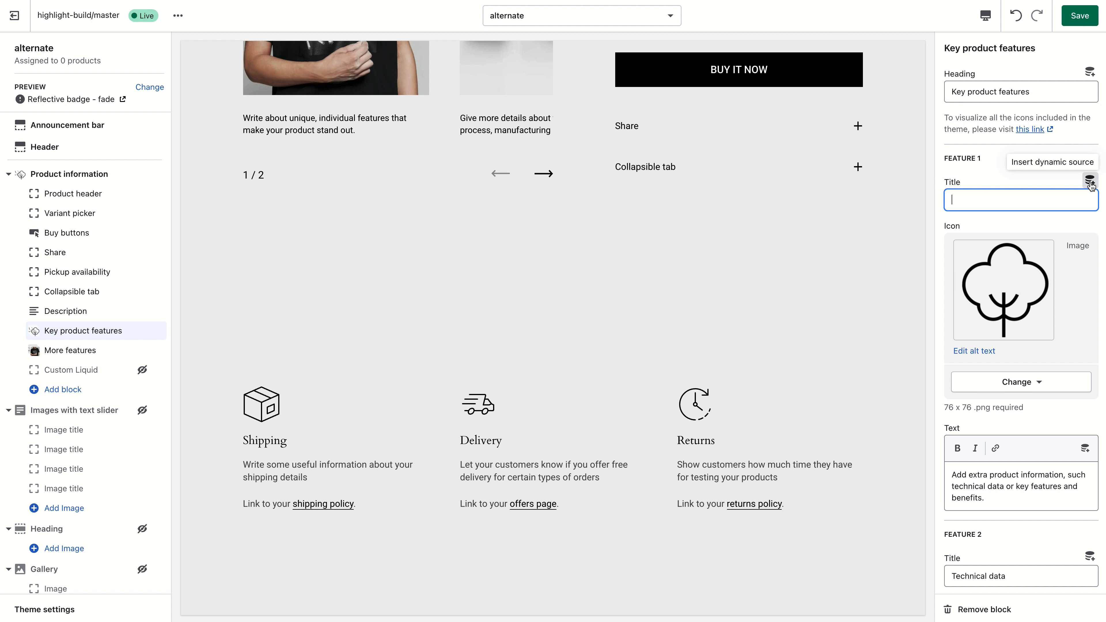
left_click(1091, 181)
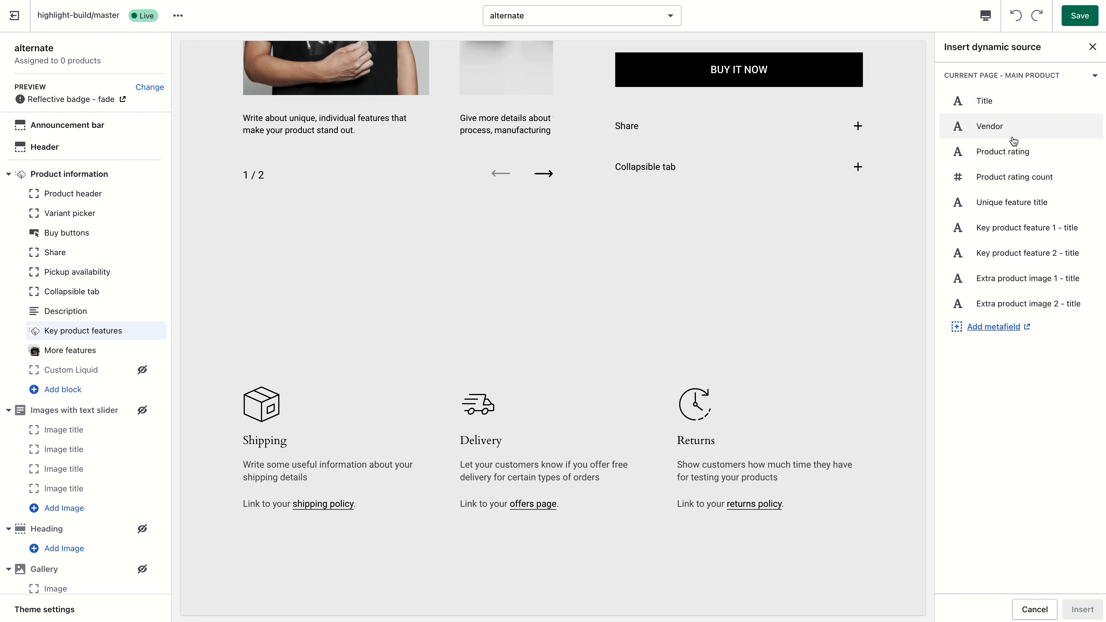
left_click(1011, 235)
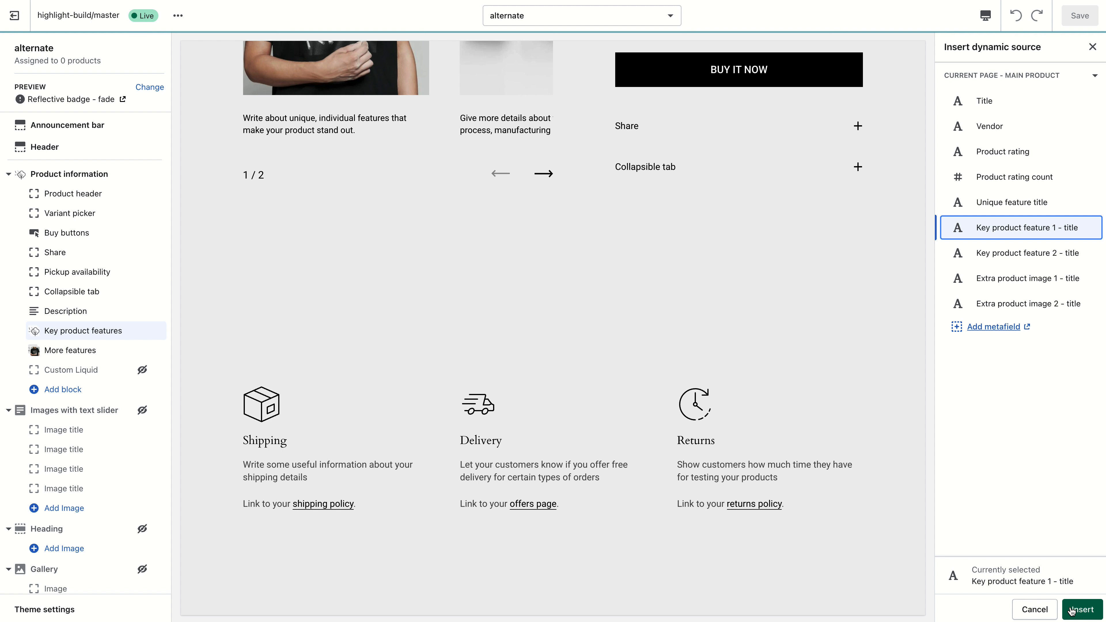
left_click(1078, 611)
- Connect Feature 1's icon to the Key product feature 1 - icon dynamic source
left_click(1007, 380)
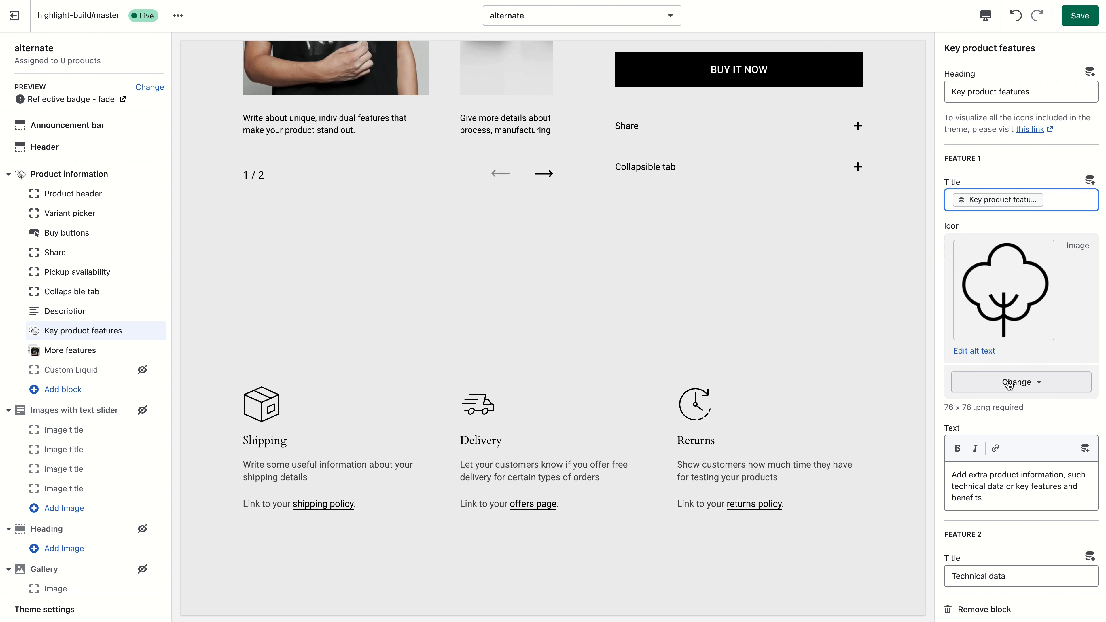
left_click(1019, 471)
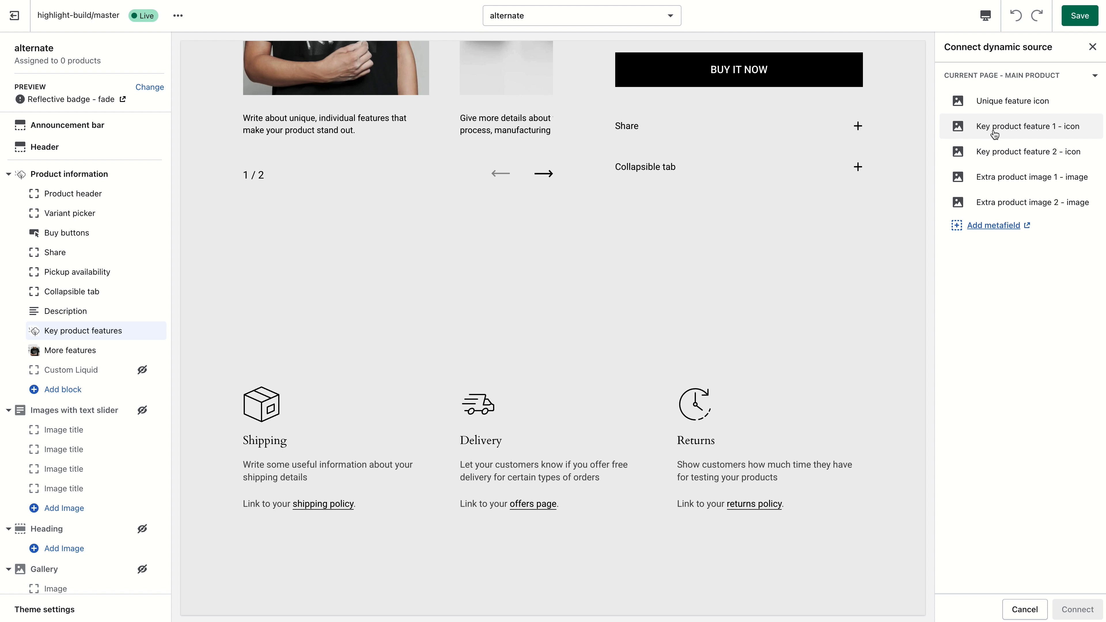
left_click(1039, 133)
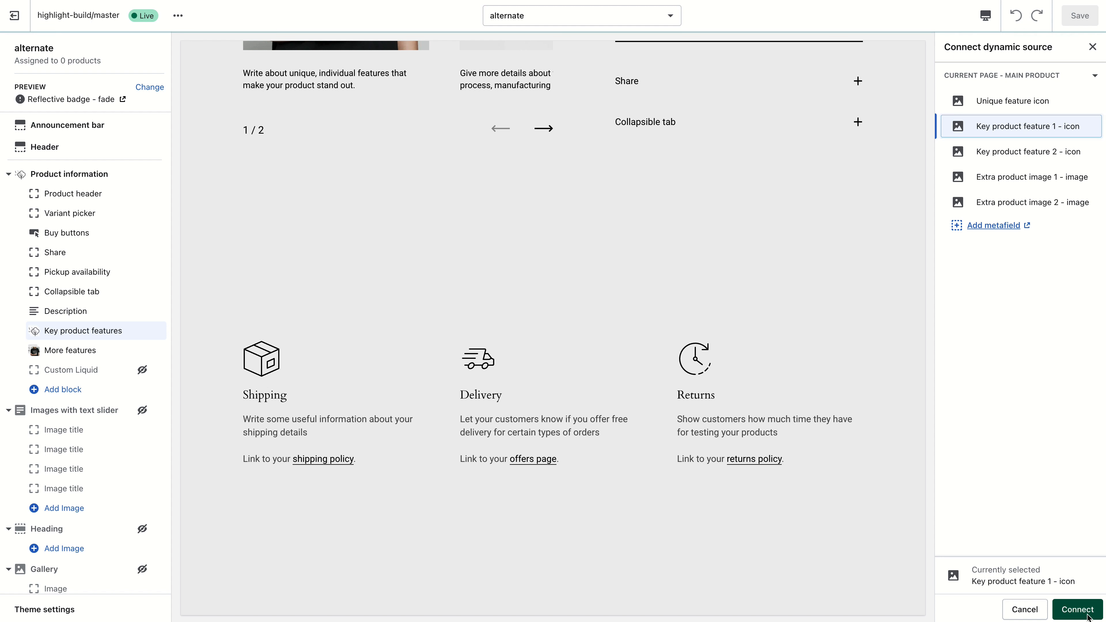
left_click(1087, 615)
- Replace Feature 1's text with the Key product feature 1 - content dynamic source
triple_click(1005, 422)
key("BackSpace")
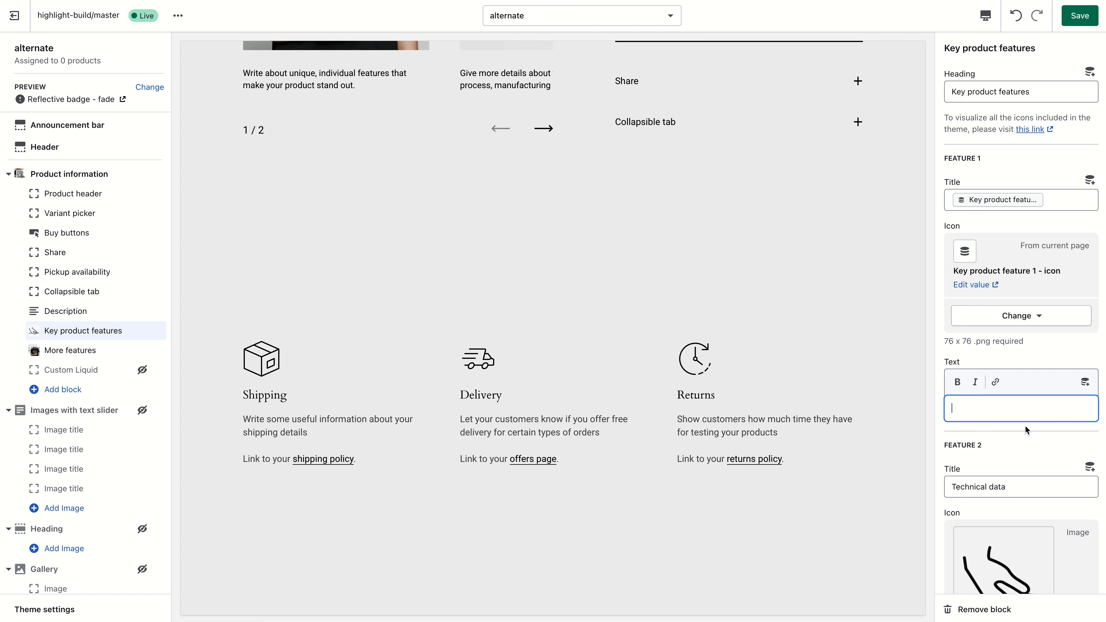
left_click(1083, 382)
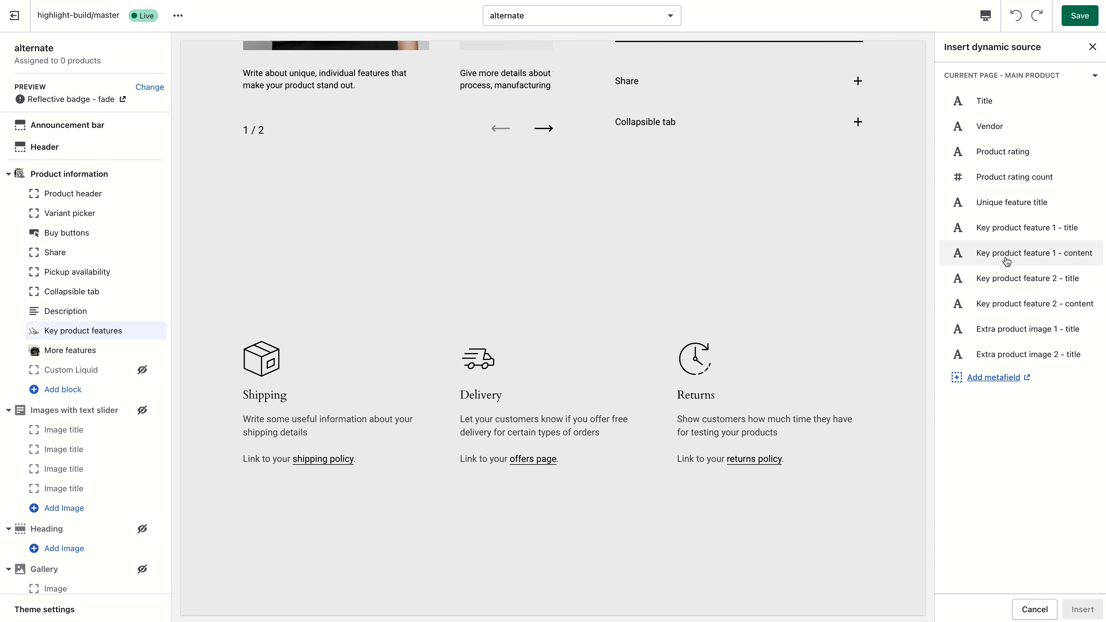
left_click(1031, 260)
left_click(1082, 609)
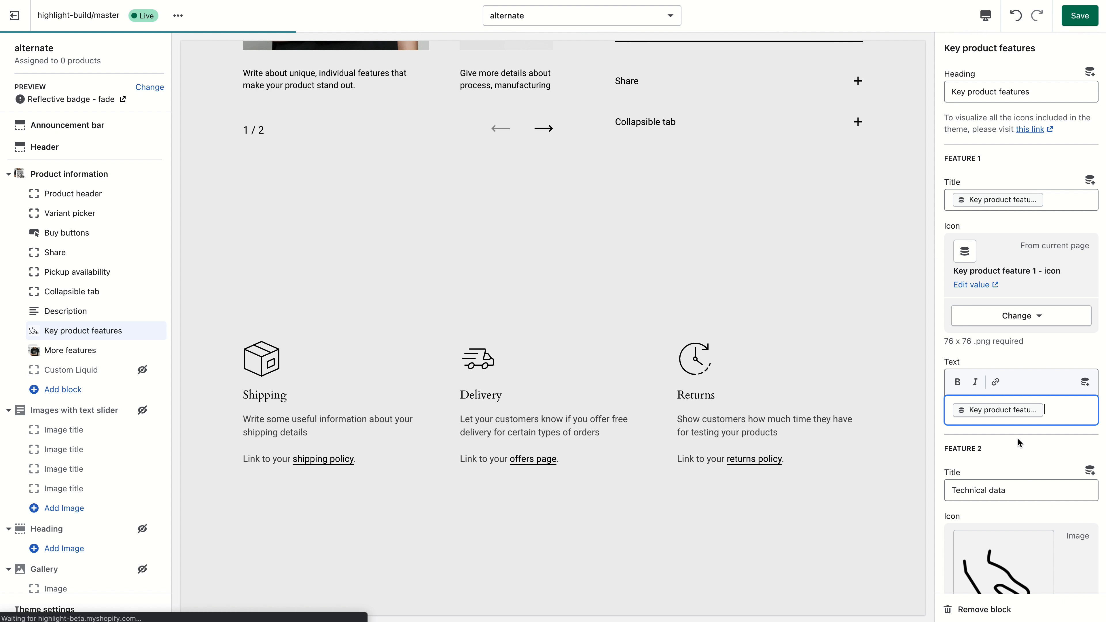
- Clear Feature 2's title and insert a dynamic source in its place
scroll(1019, 433, "down", 5)
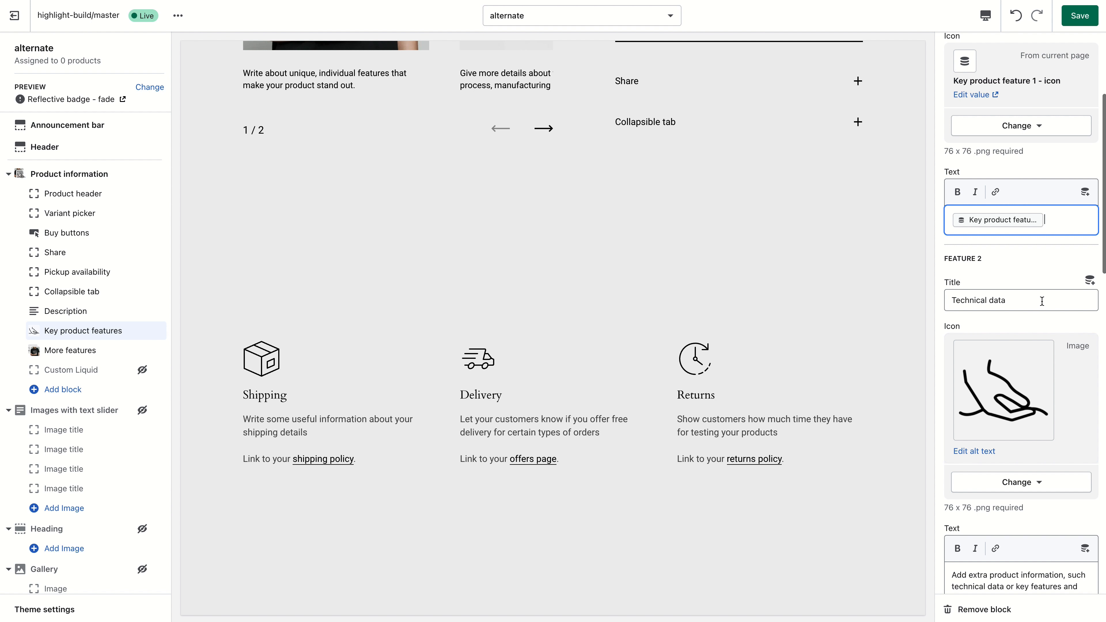
triple_click(1052, 299)
key("BackSpace")
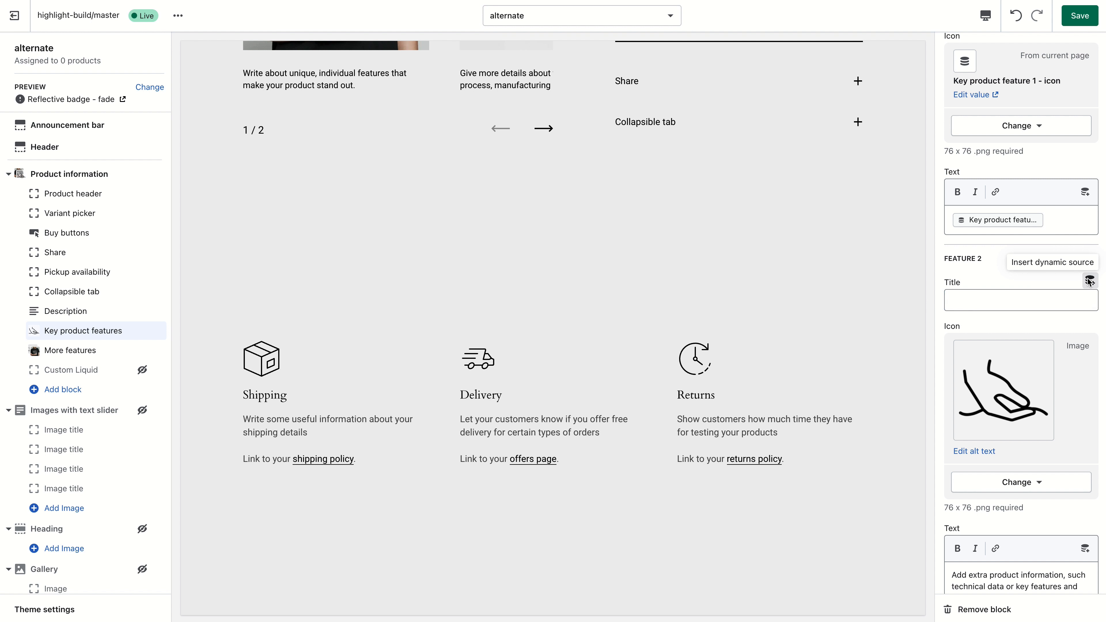
left_click(1090, 280)
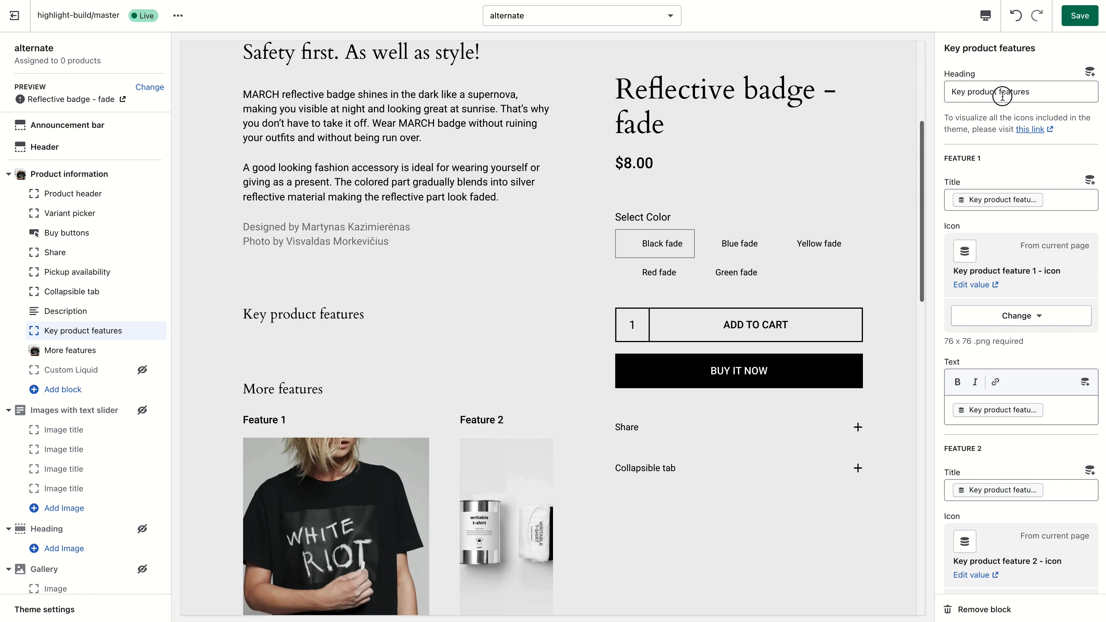
- Clear the heading of the Key product features block
left_click(1046, 90)
left_click_drag(1046, 90, 932, 91)
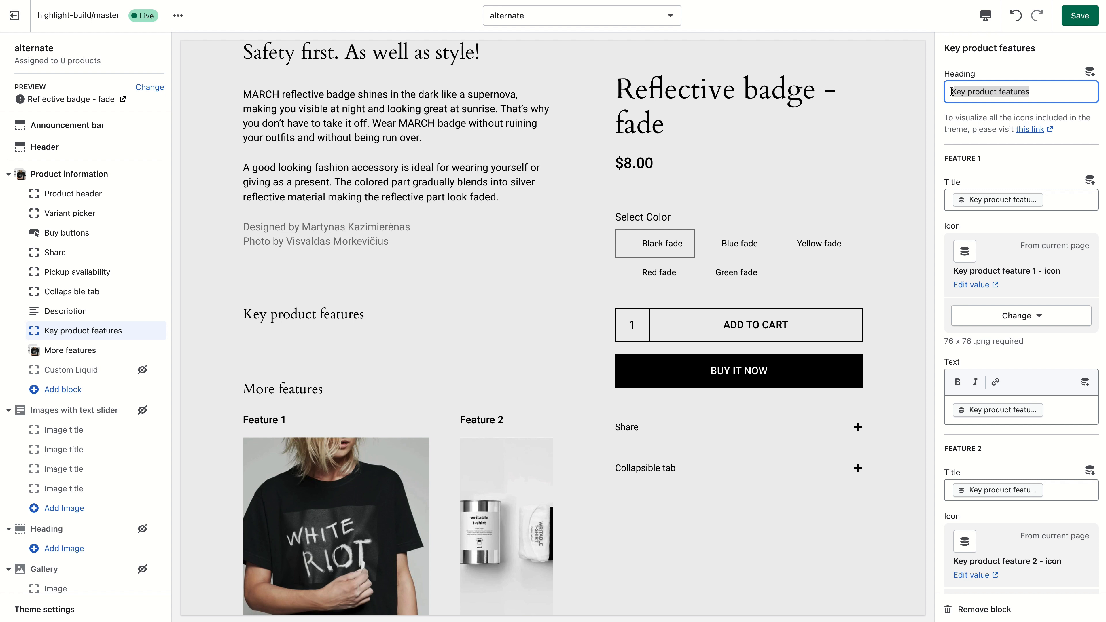
key("BackSpace")
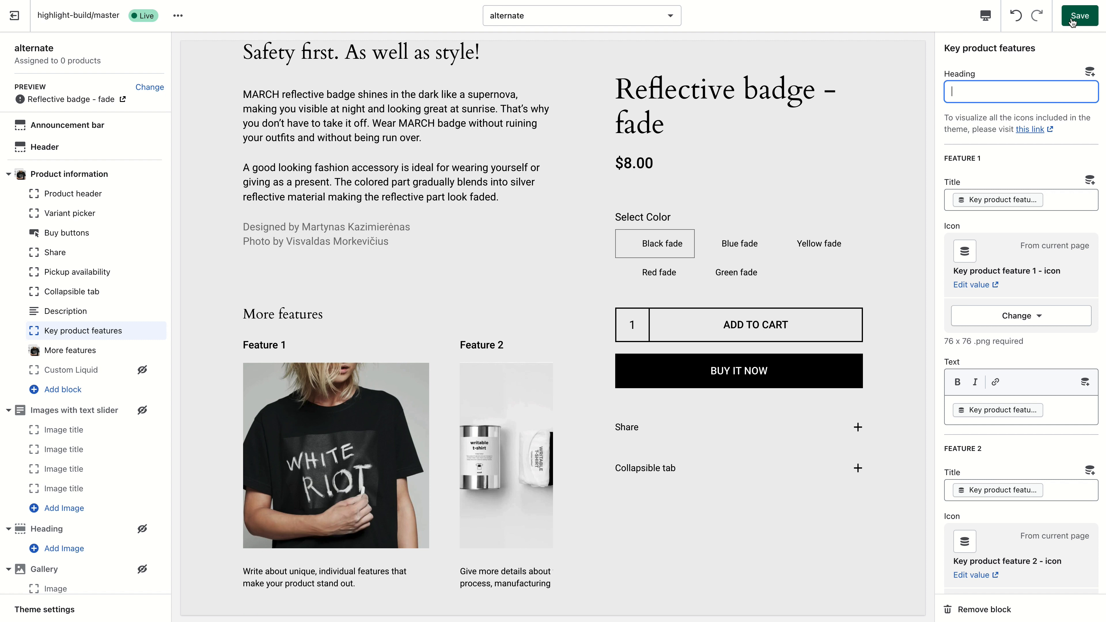
key("ctrl+z")
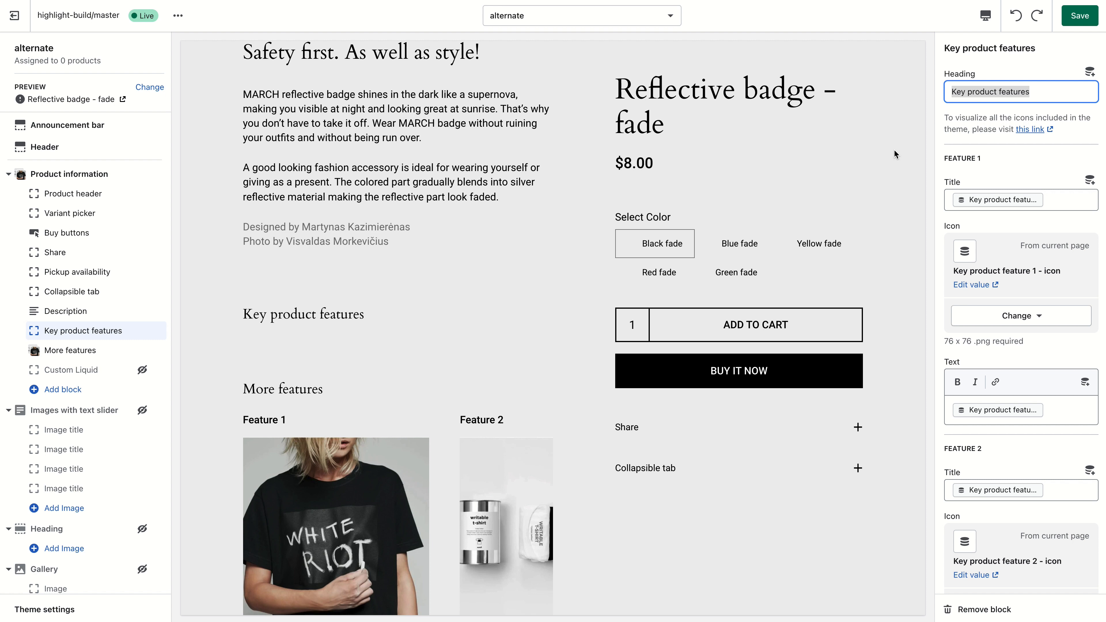
key("BackSpace")
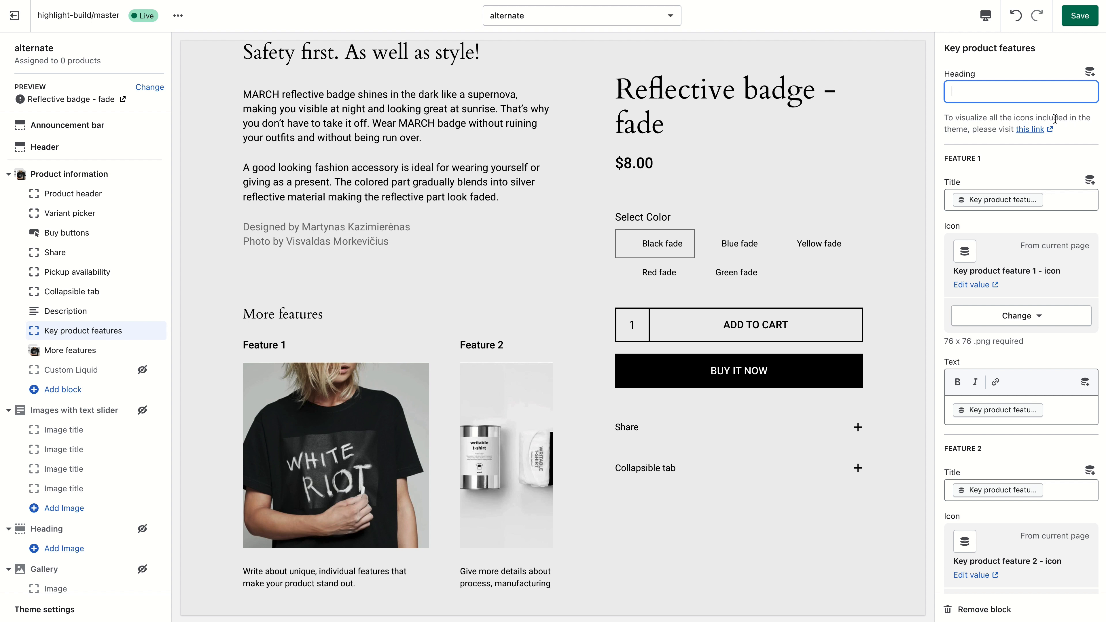
- Save the template, then enter 'Made from best cotton' as the Picnic/table cloth product's Key product feature 1 - title metafield
left_click(1076, 17)
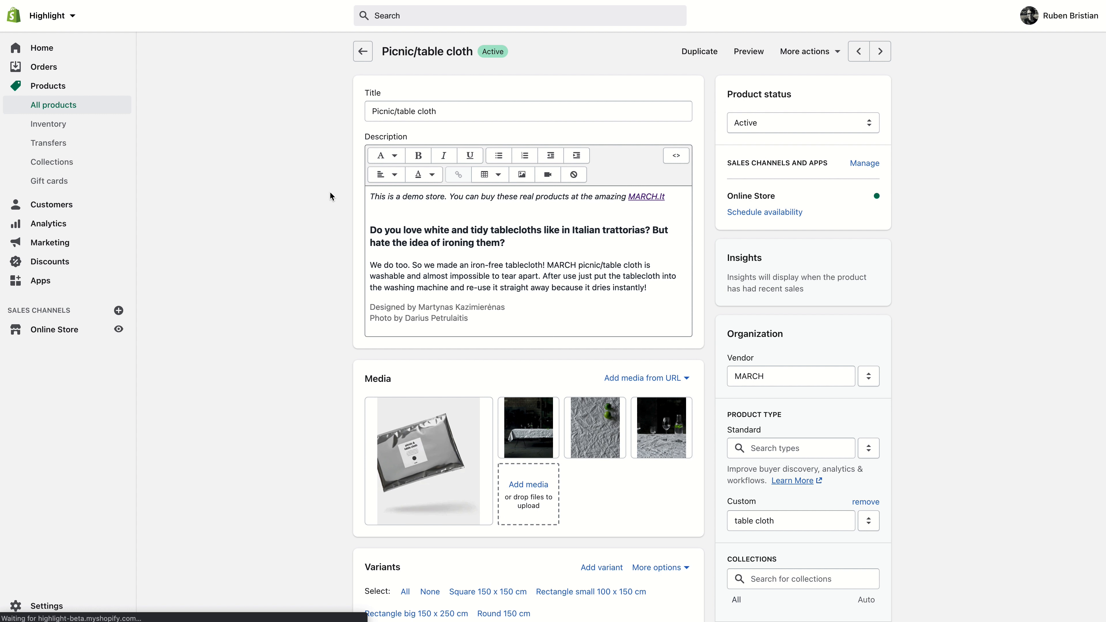
scroll(327, 195, "down", 10)
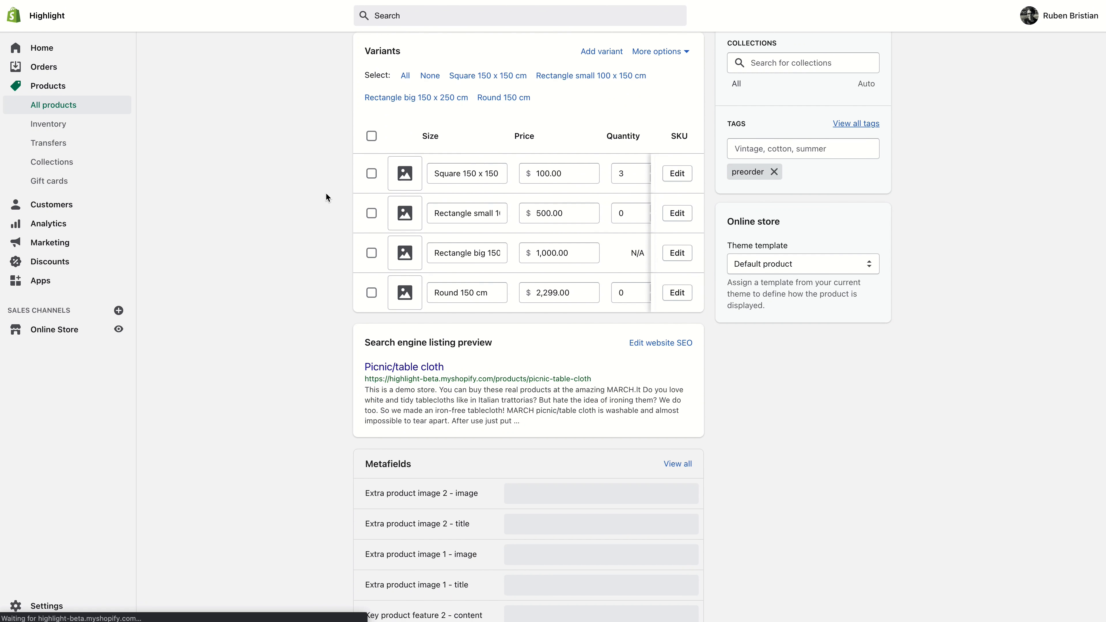
scroll(326, 197, "down", 10)
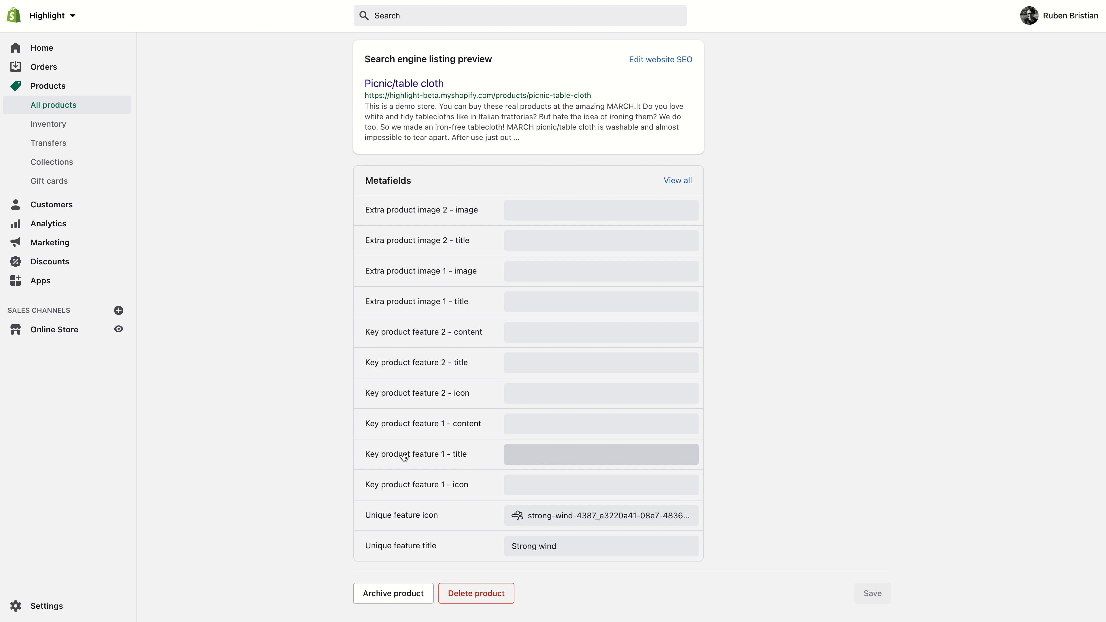
left_click(576, 456)
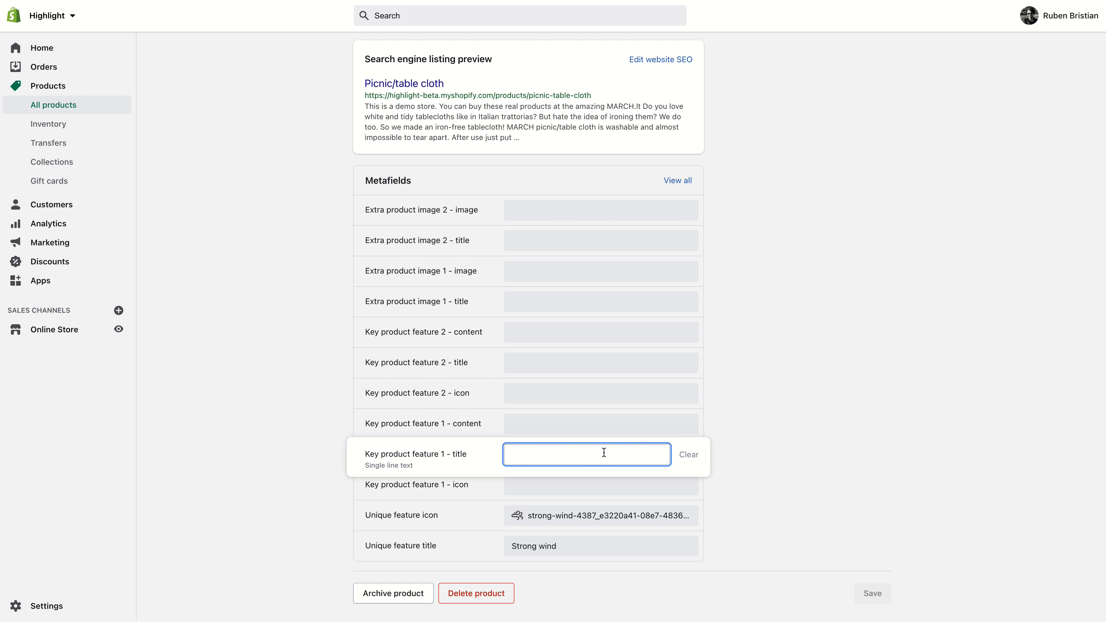
type("Made from best cotton")
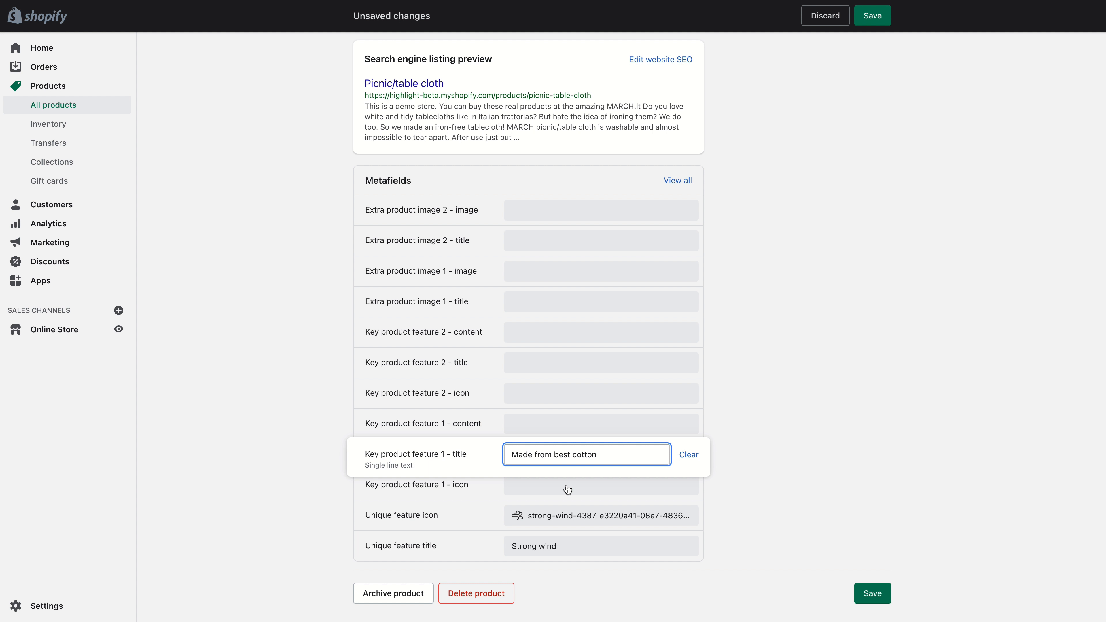
- Set the Key product feature 1 - icon metafield to the noun_cotton image
left_click(567, 489)
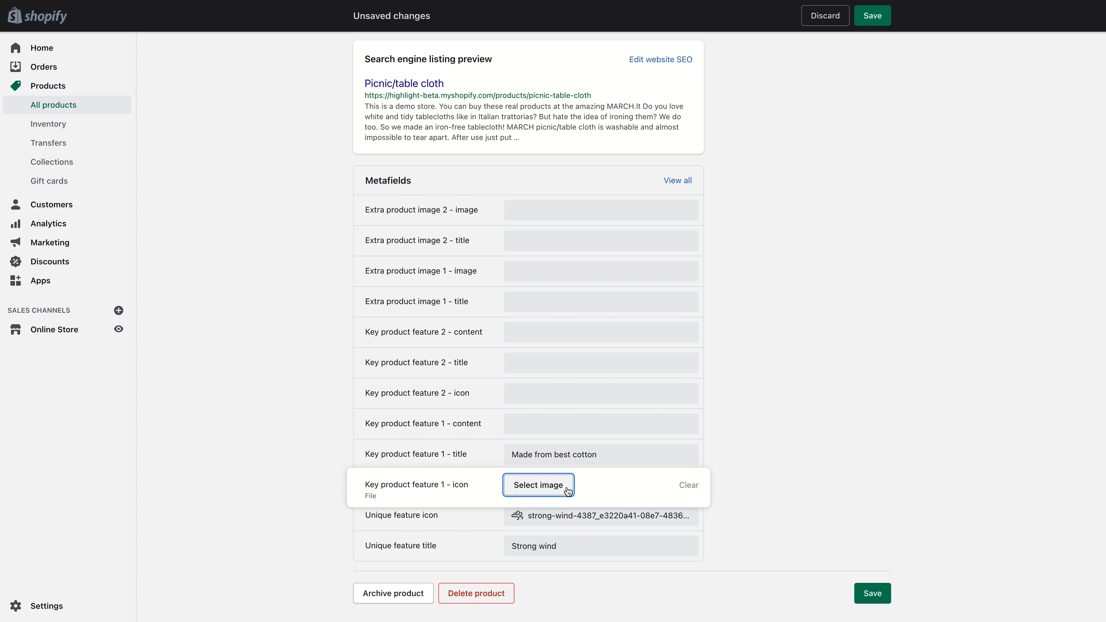
left_click(548, 490)
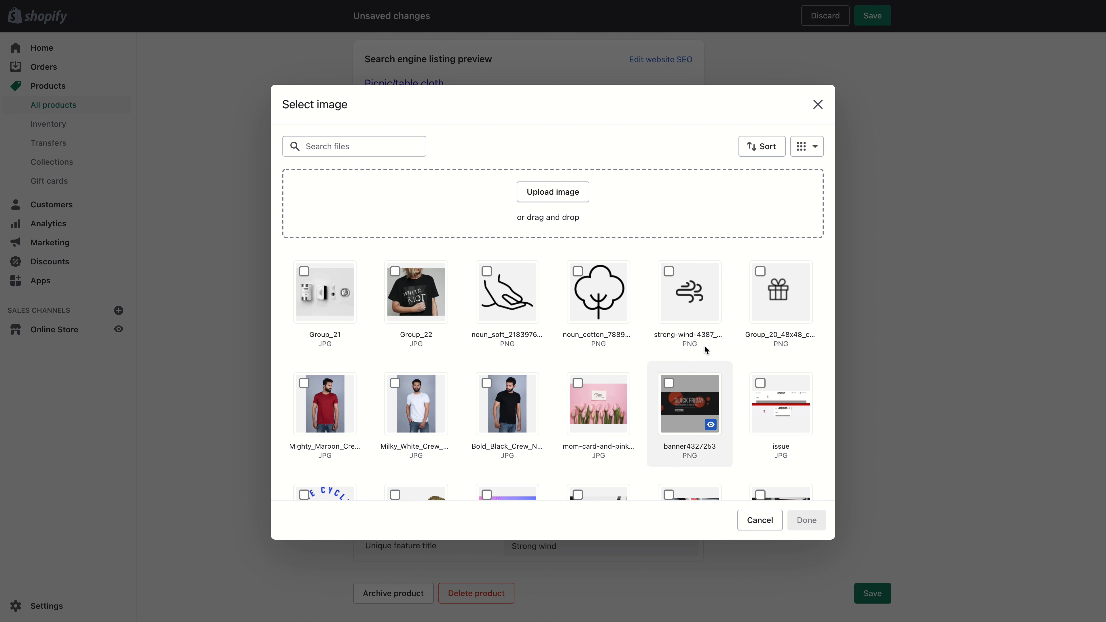
left_click(612, 308)
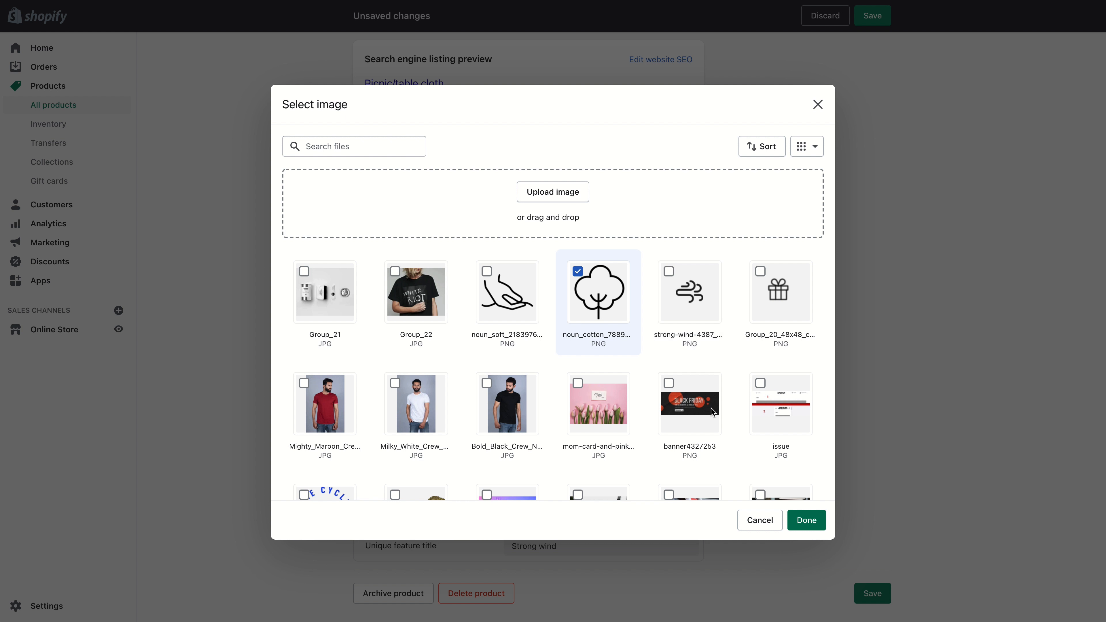
left_click(807, 520)
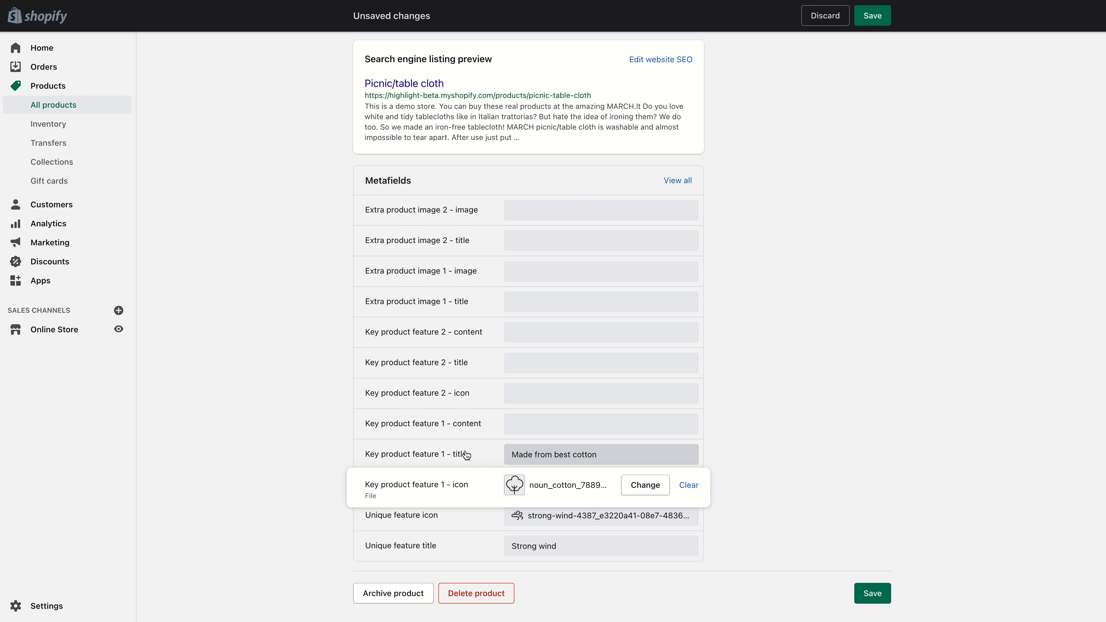
- Enter 'This product is made from the finest materials on the planet.' as Key product feature 1 - content and save the product
left_click(611, 429)
type("This product is made from th")
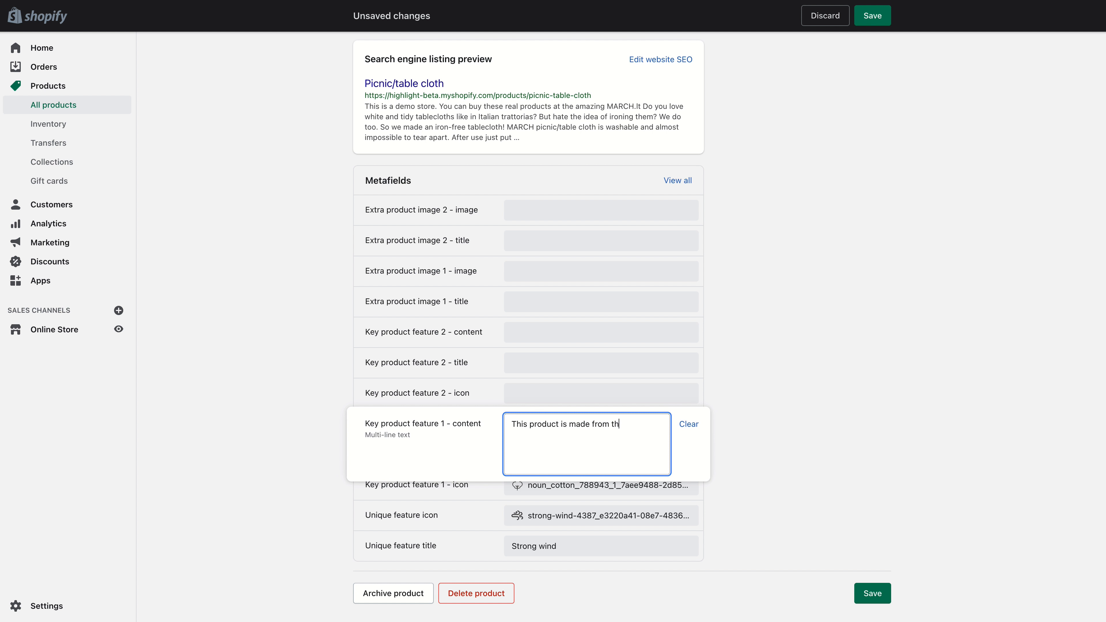
type("aterials ...")
left_click(872, 593)
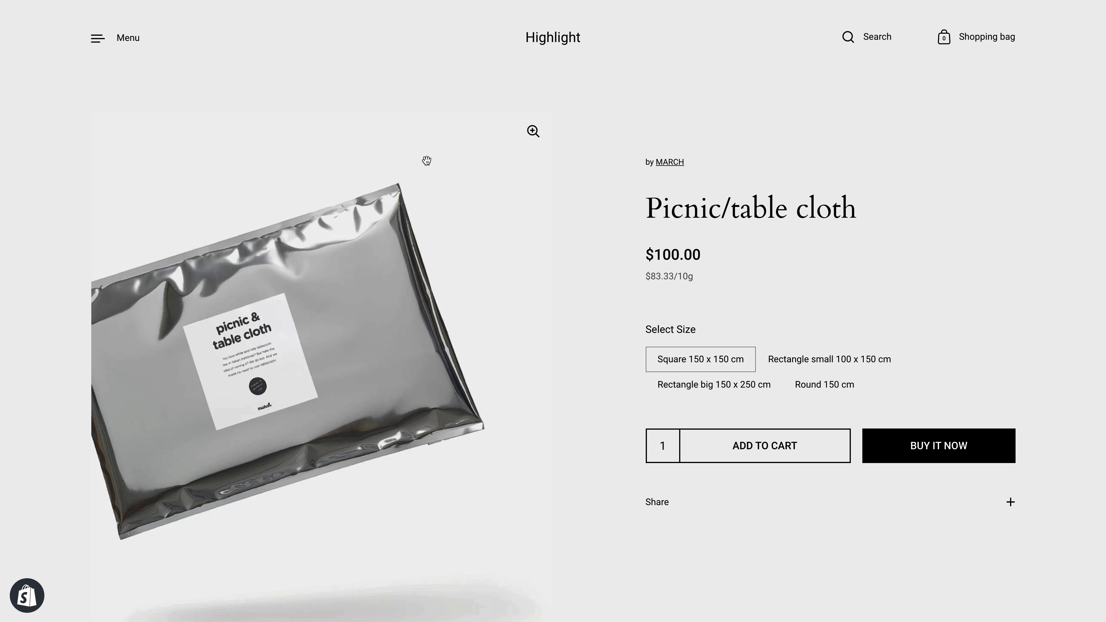
- Scroll through the Picnic/table cloth storefront product page to check its sections
scroll(447, 185, "down", 15)
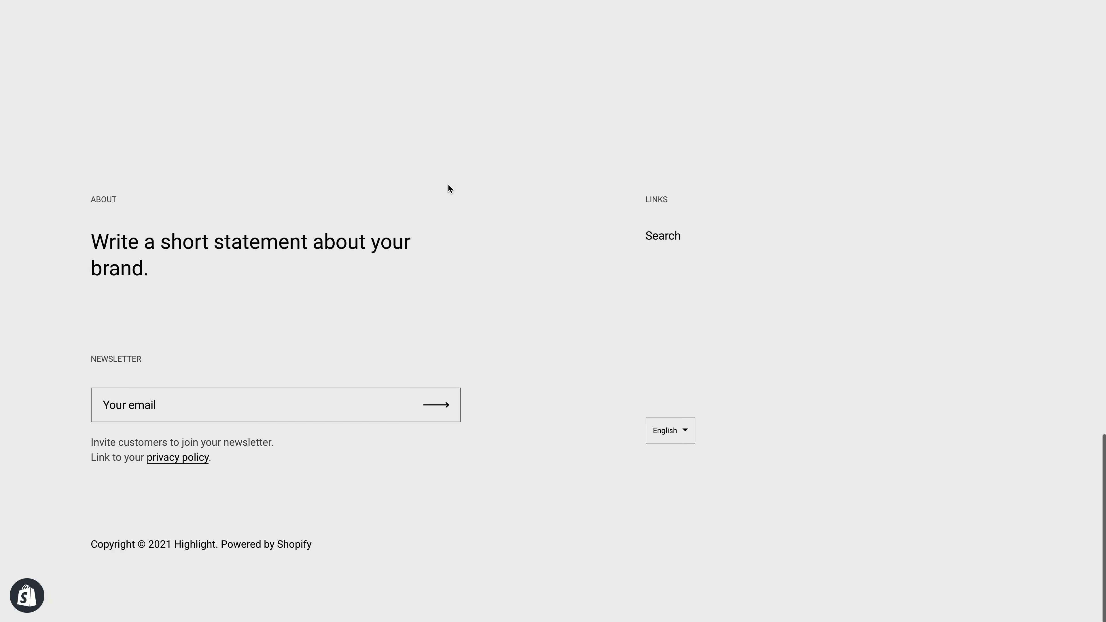
scroll(451, 185, "up", 10)
scroll(527, 299, "up", 6)
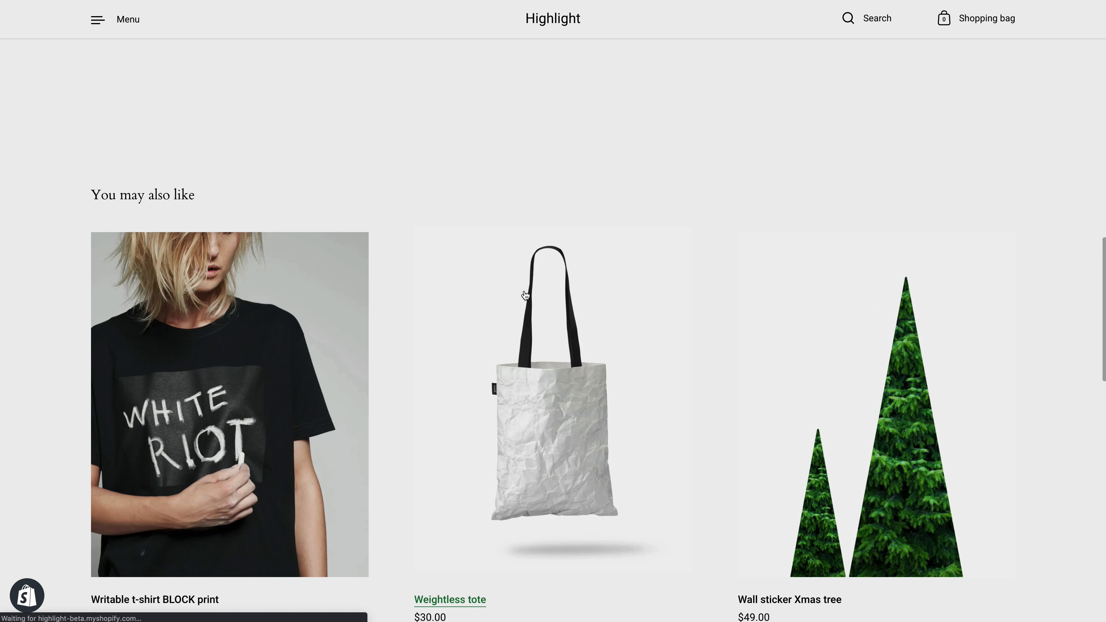
scroll(490, 231, "down", 10)
scroll(484, 236, "up", 10)
scroll(483, 240, "up", 8)
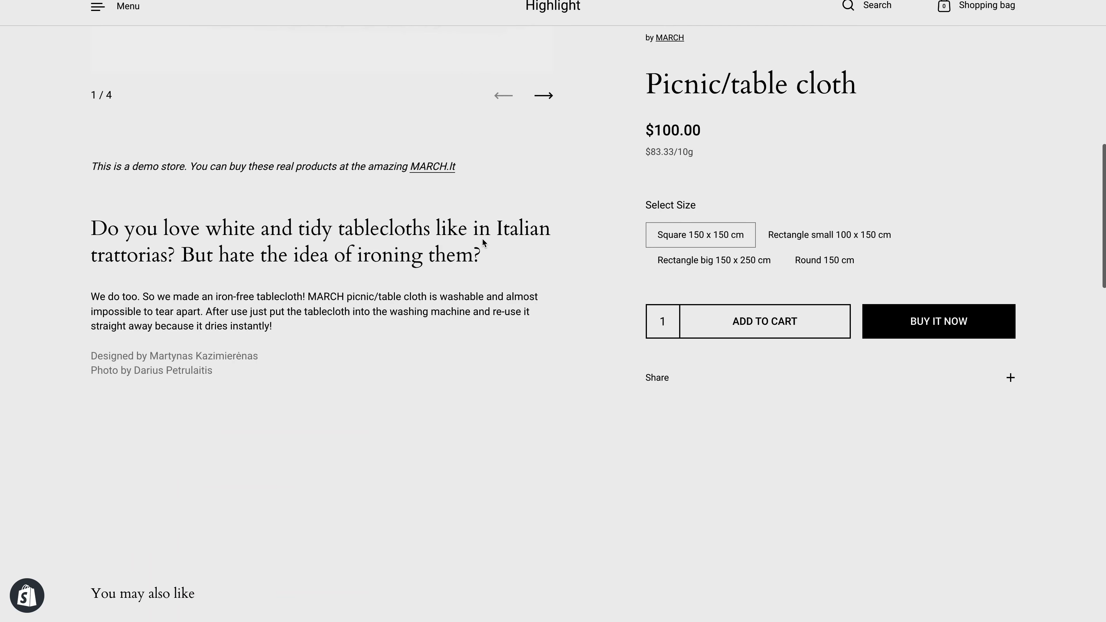
scroll(482, 238, "down", 3)
scroll(480, 240, "up", 3)
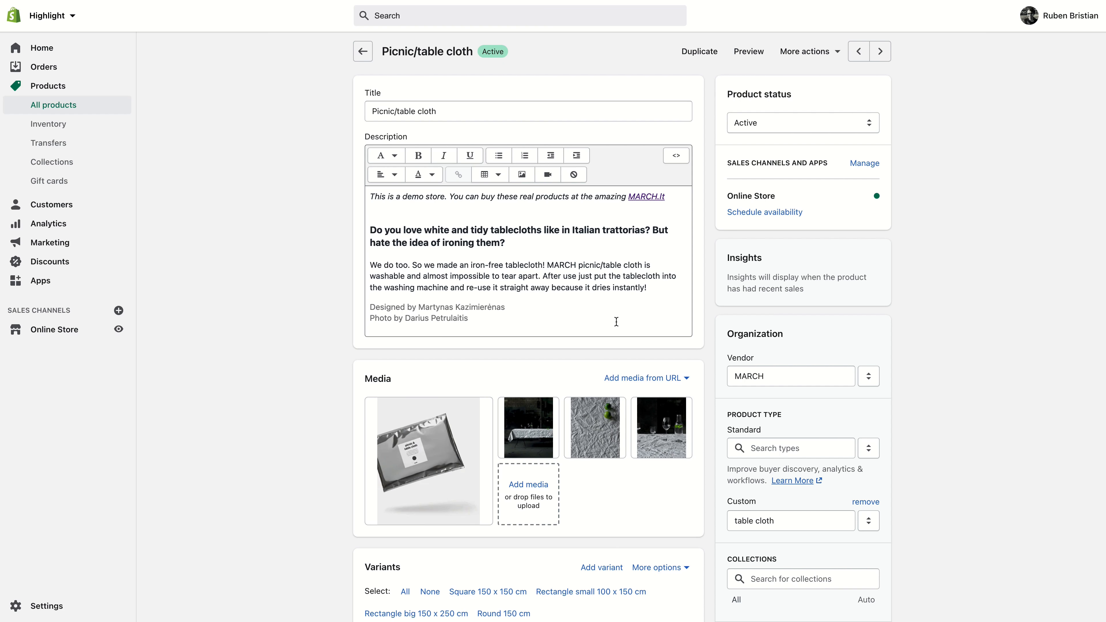
- Assign the alternate theme template to the Picnic/table cloth product and save it
scroll(792, 417, "down", 6)
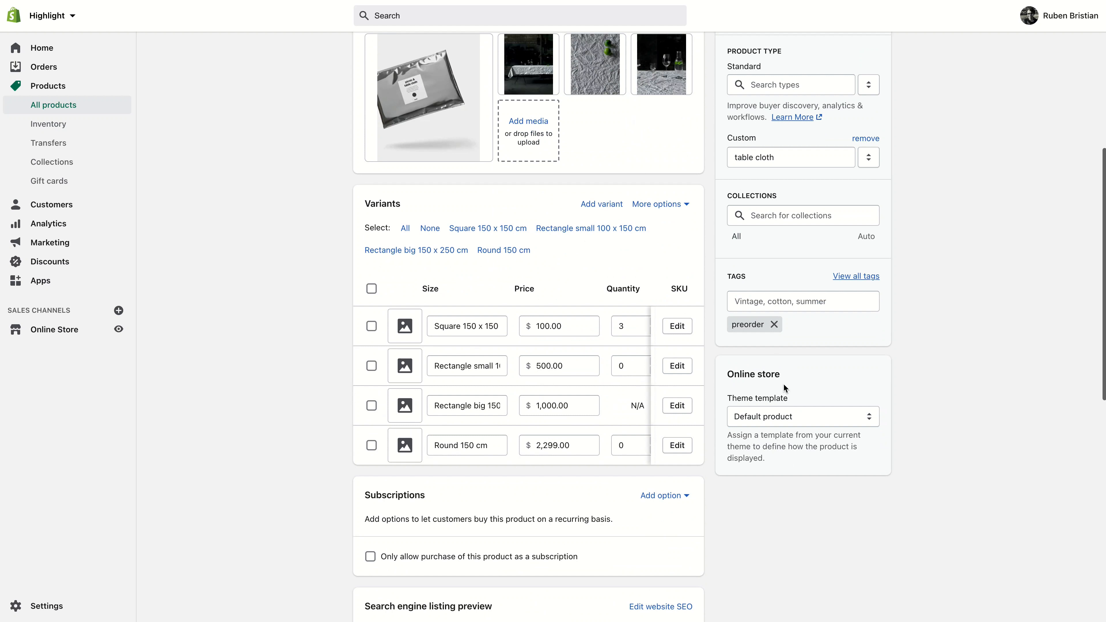
left_click(793, 417)
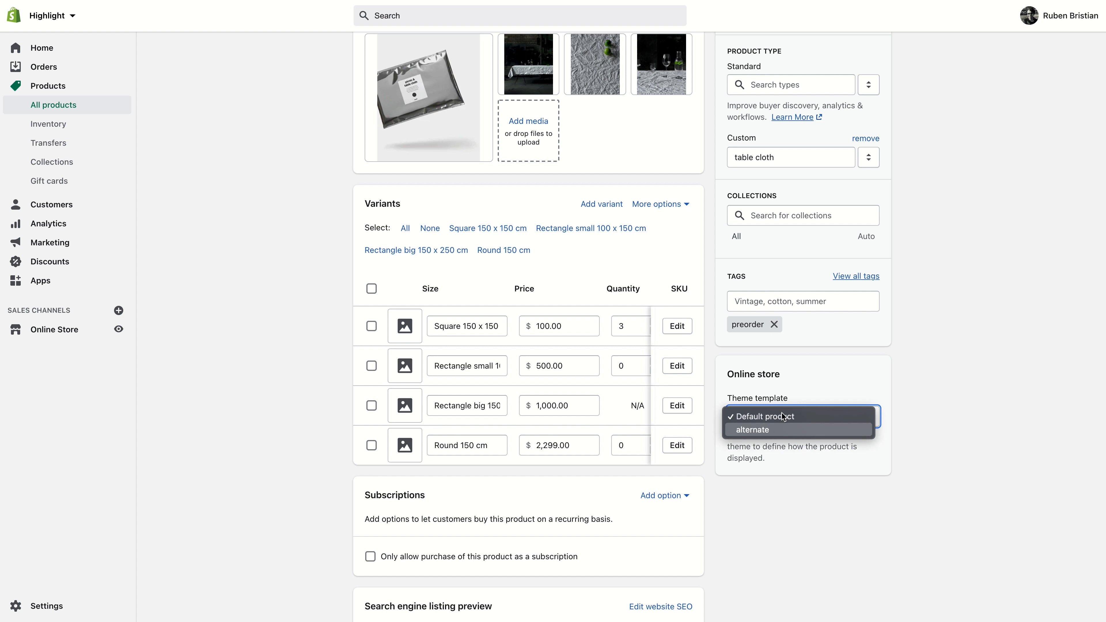
left_click(778, 431)
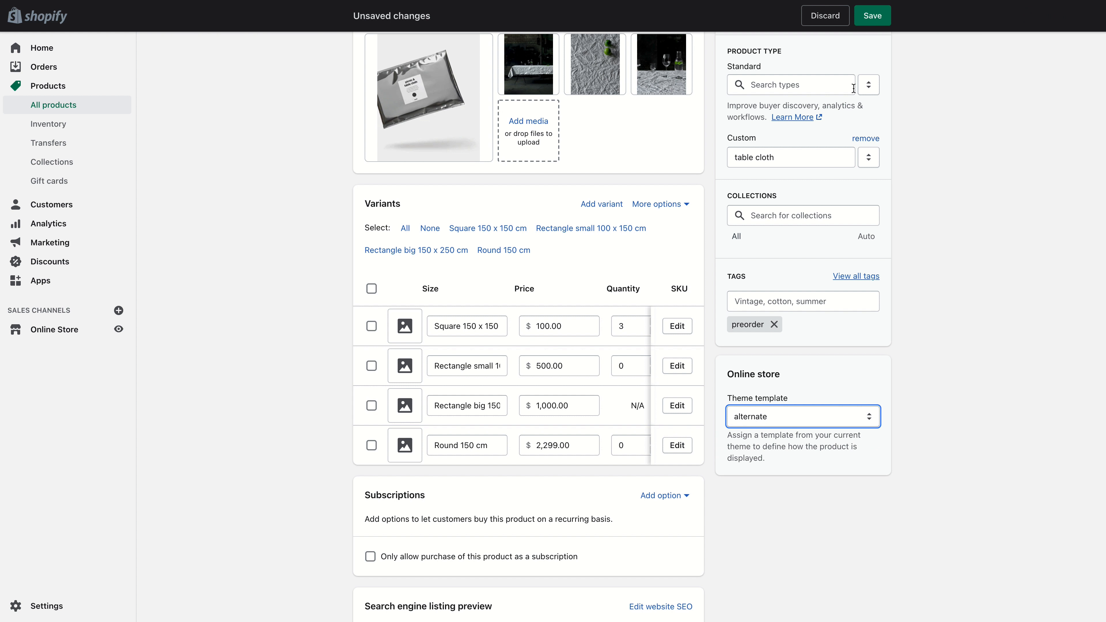
left_click(873, 16)
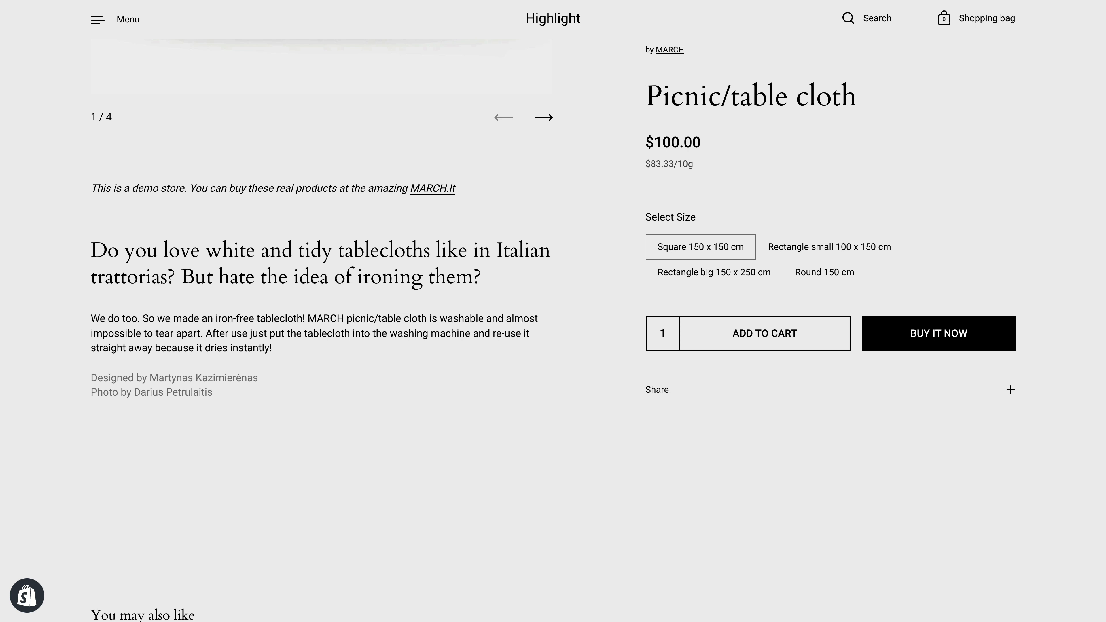
- Preview the product page and expand and collapse the 'Made from best cotton' feature
scroll(525, 238, "down", 2)
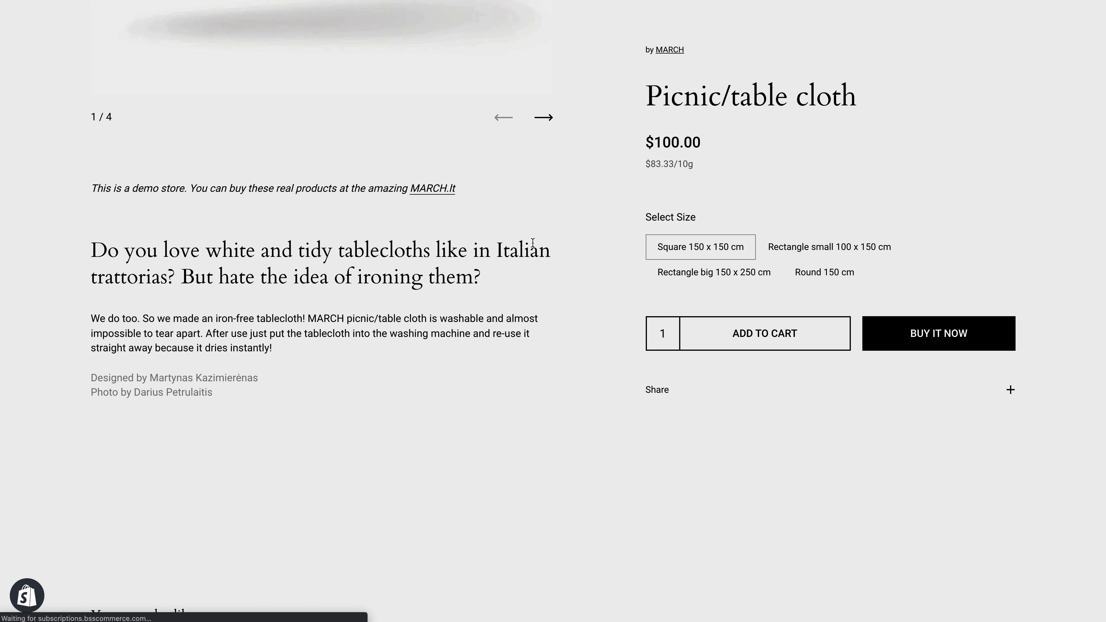
scroll(426, 31, "down", 2)
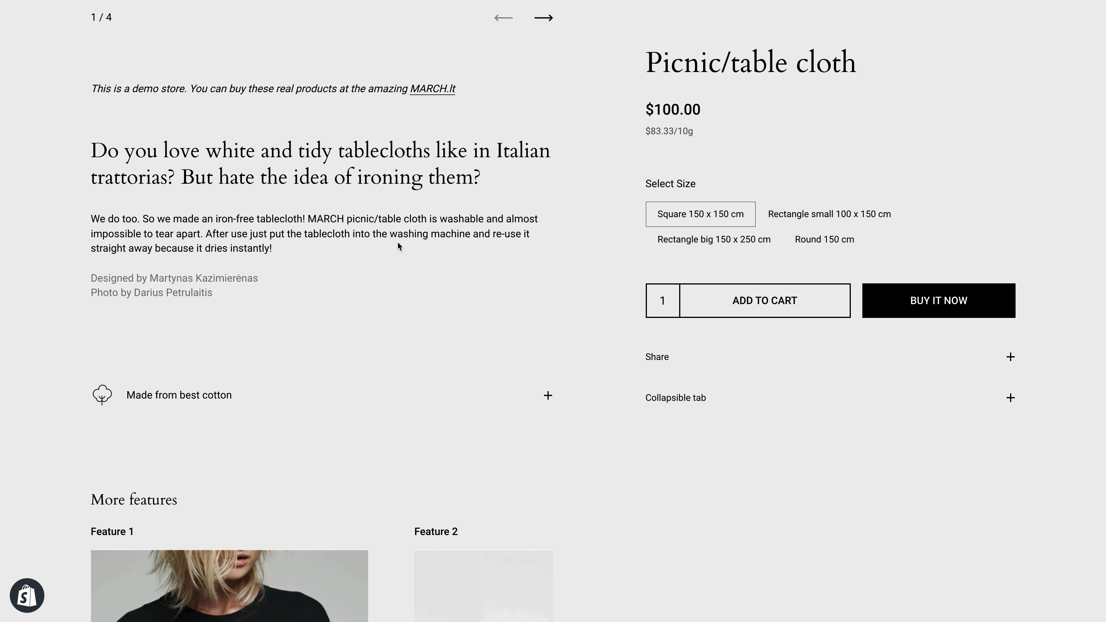
left_click(331, 392)
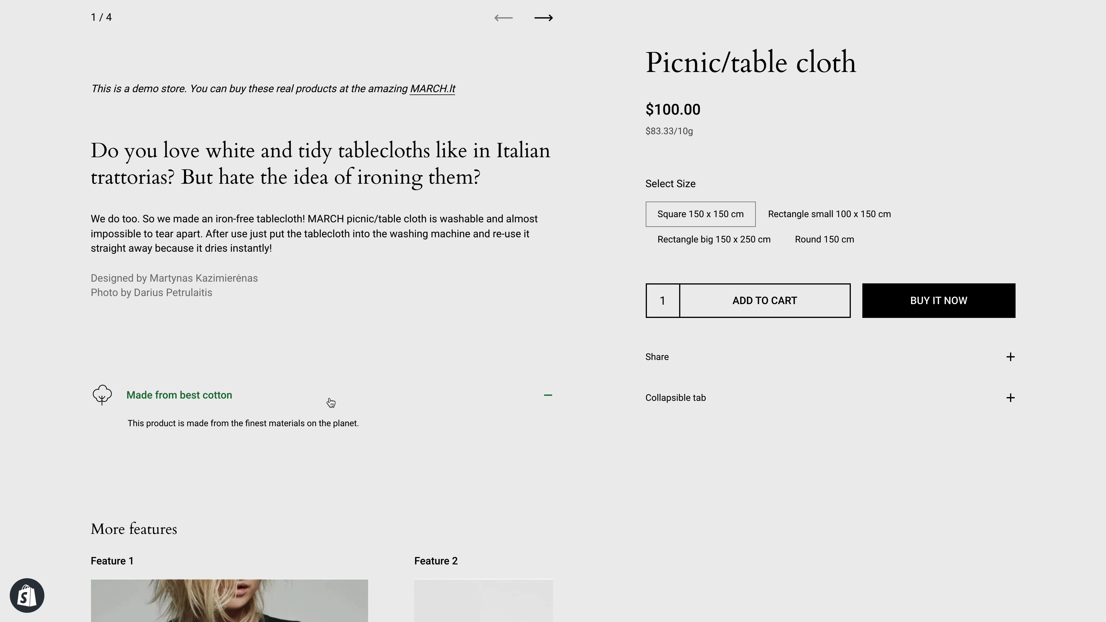
left_click(321, 390)
- Browse the storefront product pages, including the Writable t-shirt BLOCK print page
scroll(179, 313, "down", 2)
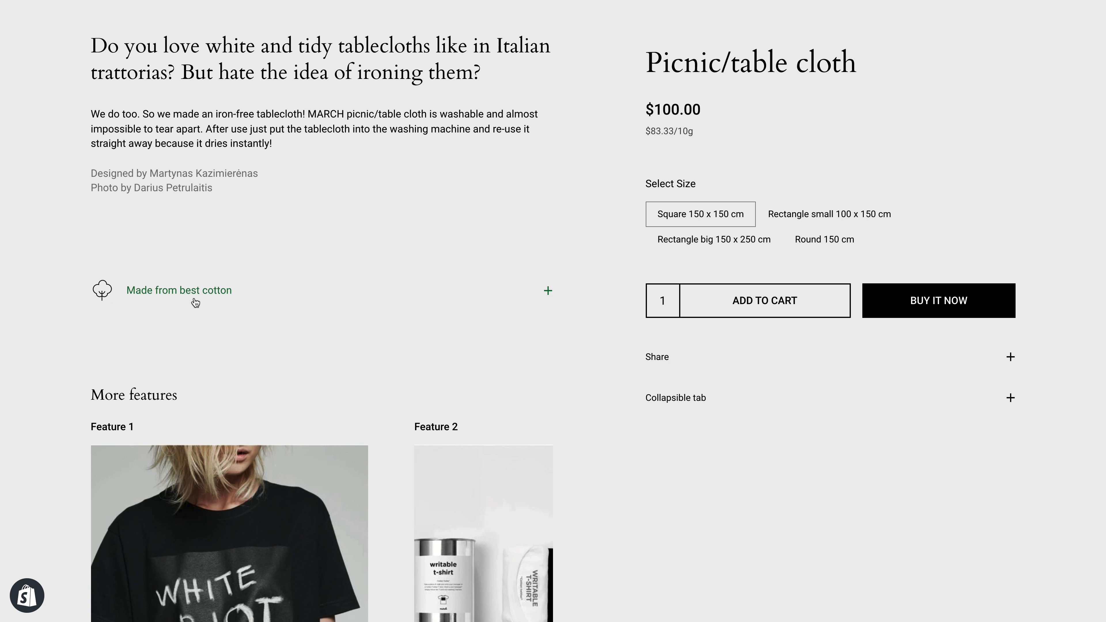
scroll(174, 297, "down", 1)
scroll(174, 287, "down", 3)
scroll(174, 261, "up", 1)
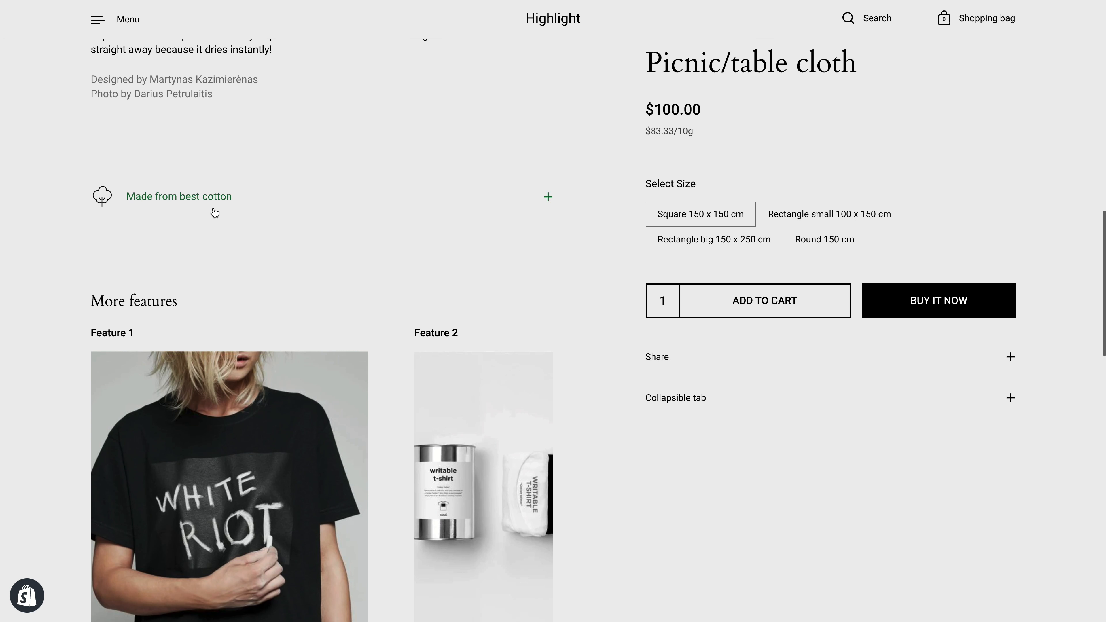
scroll(209, 235, "down", 5)
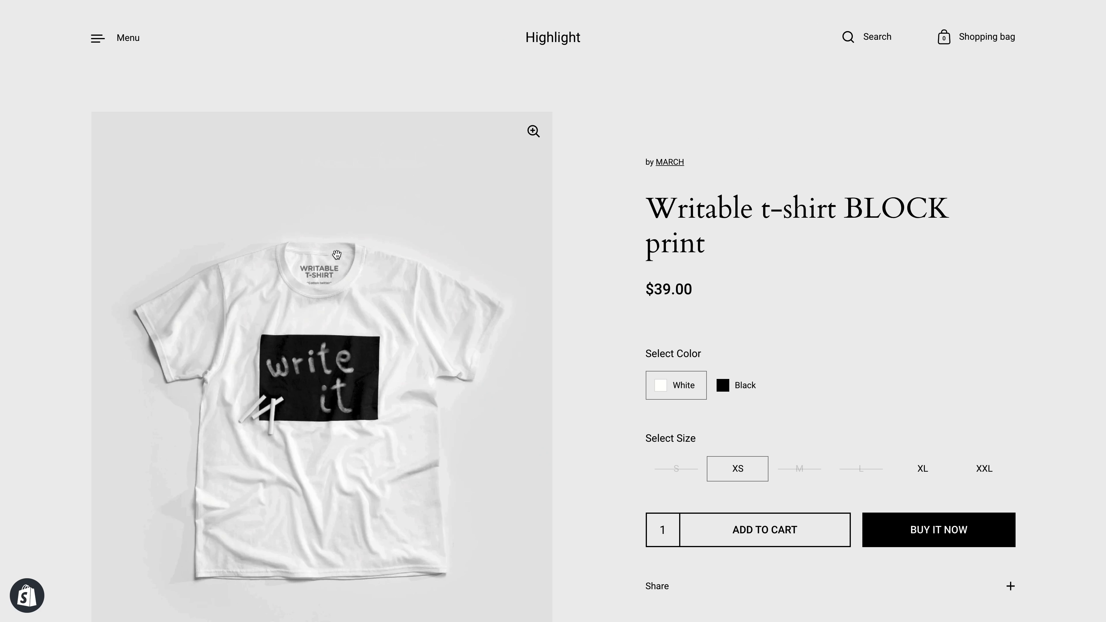
scroll(255, 181, "down", 15)
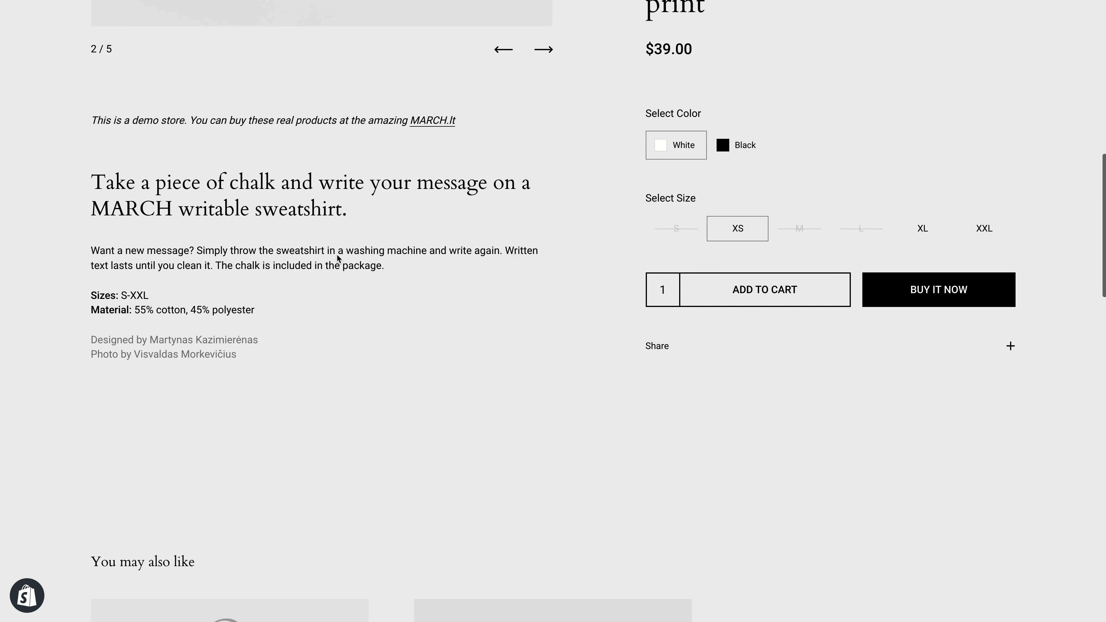
scroll(255, 181, "up", 6)
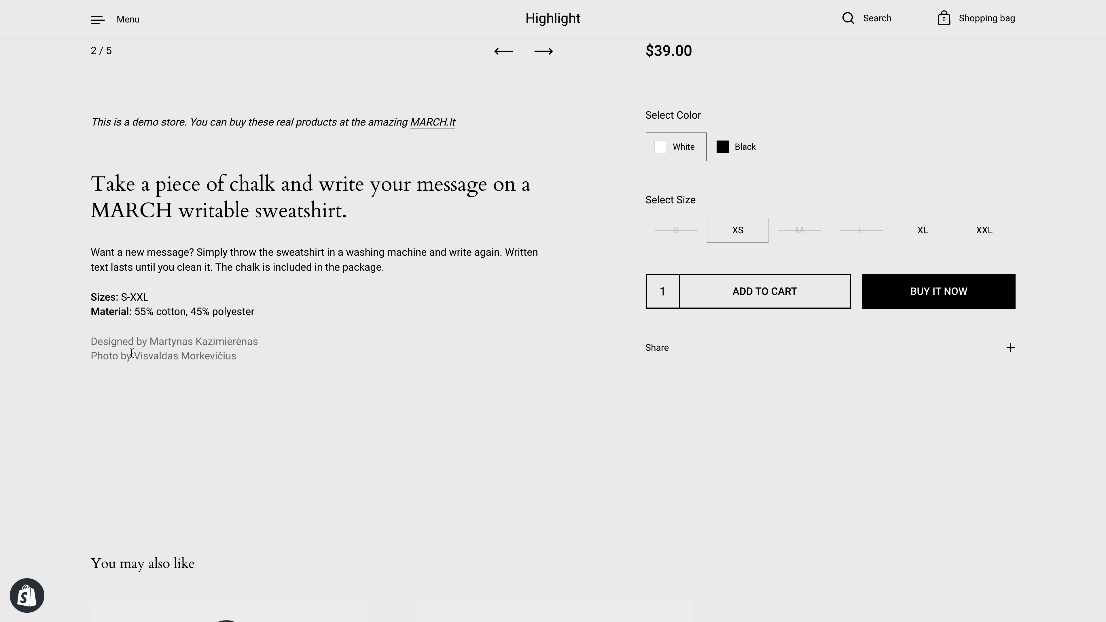
scroll(249, 364, "up", 1)
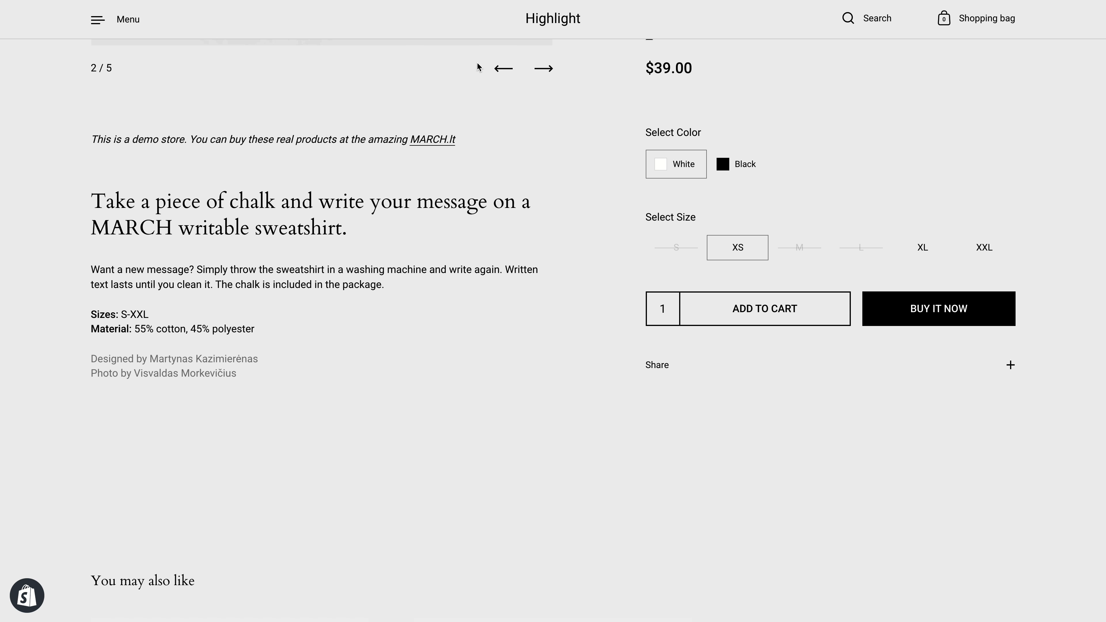
scroll(478, 67, "up", 4)
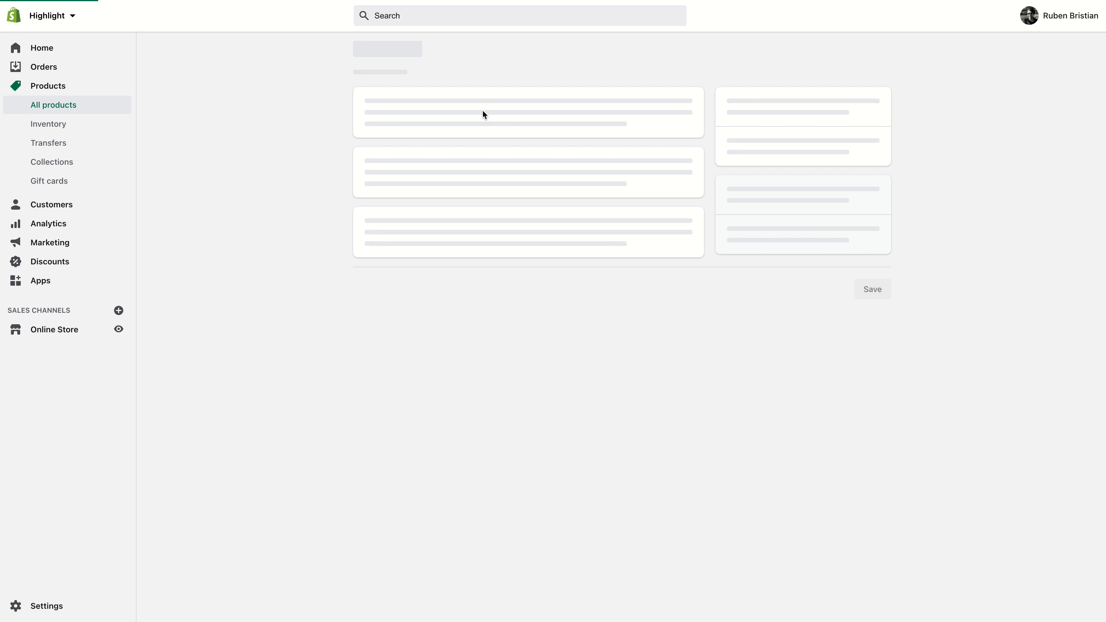
- Set the Writable t-shirt BLOCK print product's Key product feature 1 - icon metafield to the noun_soft image
scroll(321, 159, "down", 20)
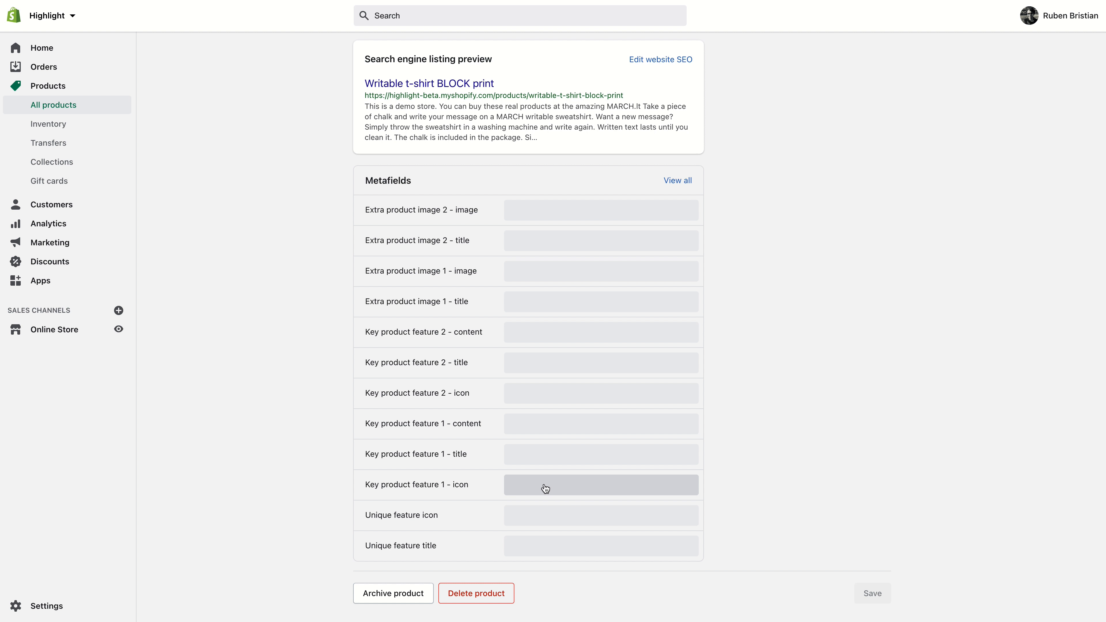
left_click(568, 454)
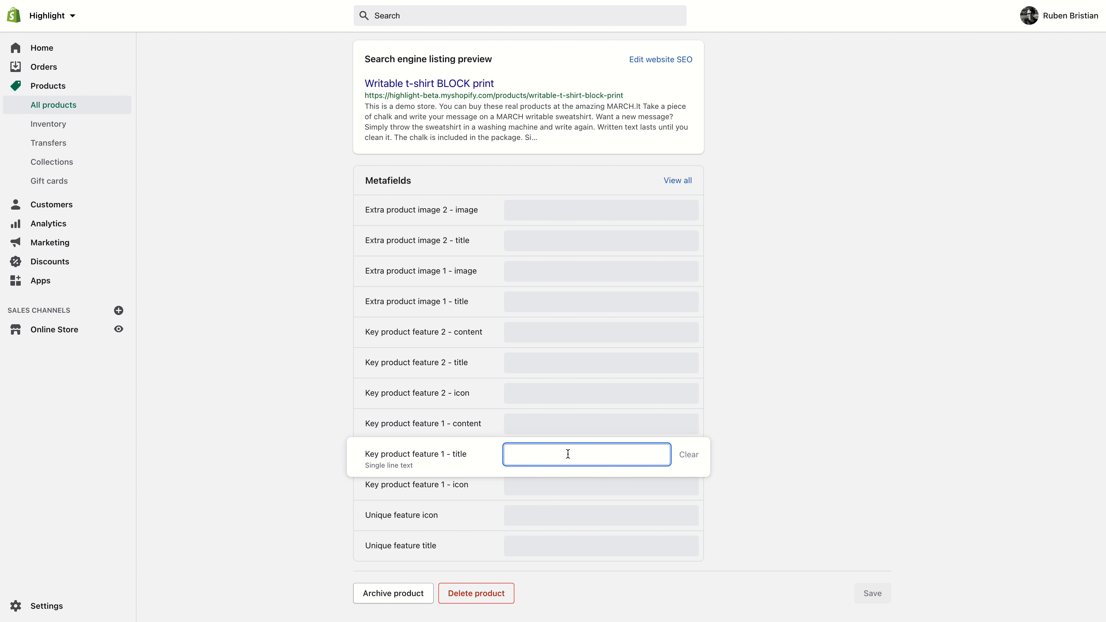
left_click(551, 486)
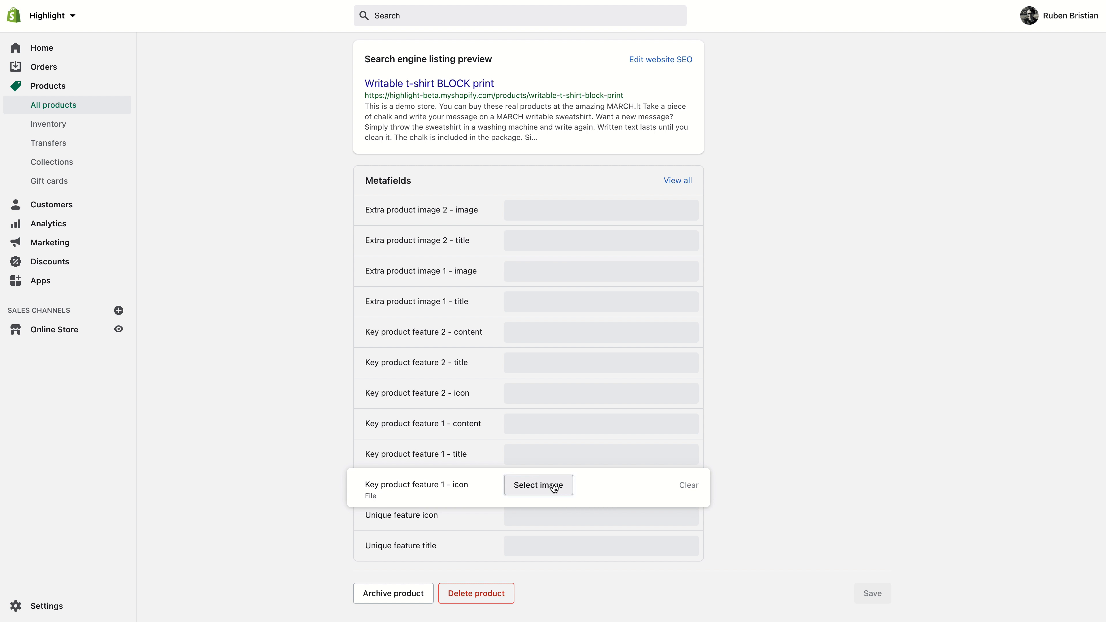
left_click(555, 483)
left_click(503, 297)
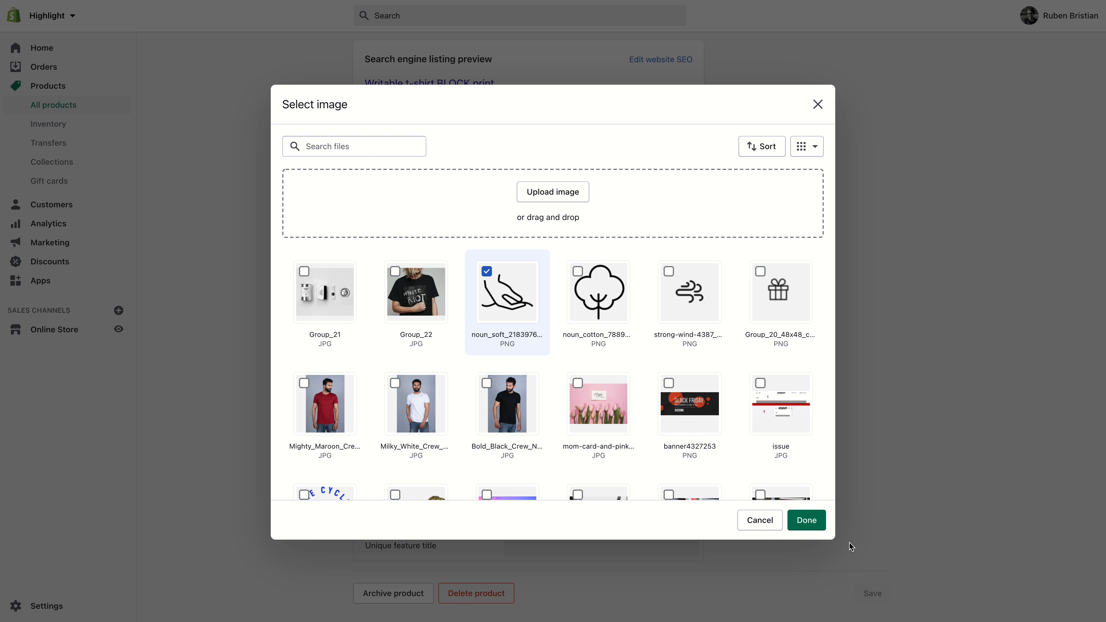
left_click(809, 521)
- Set the Writable t-shirt BLOCK print's Key product feature 1 title to "A big hand" and content to "Buying this you'll help a lot of people in the world", then save
left_click(565, 455)
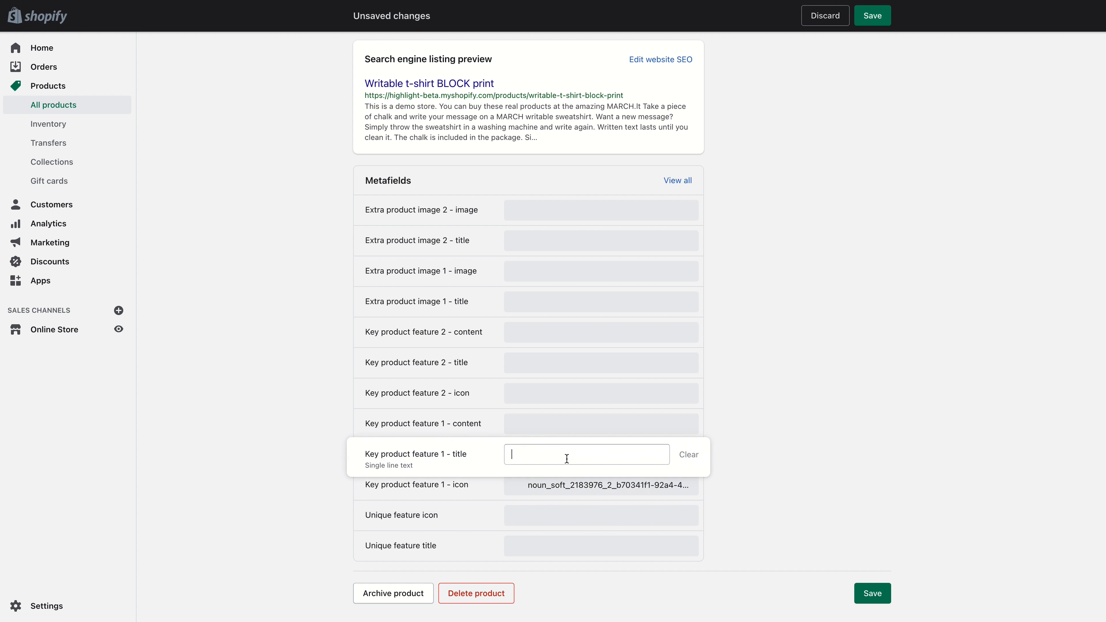
type("A big hand")
left_click(573, 426)
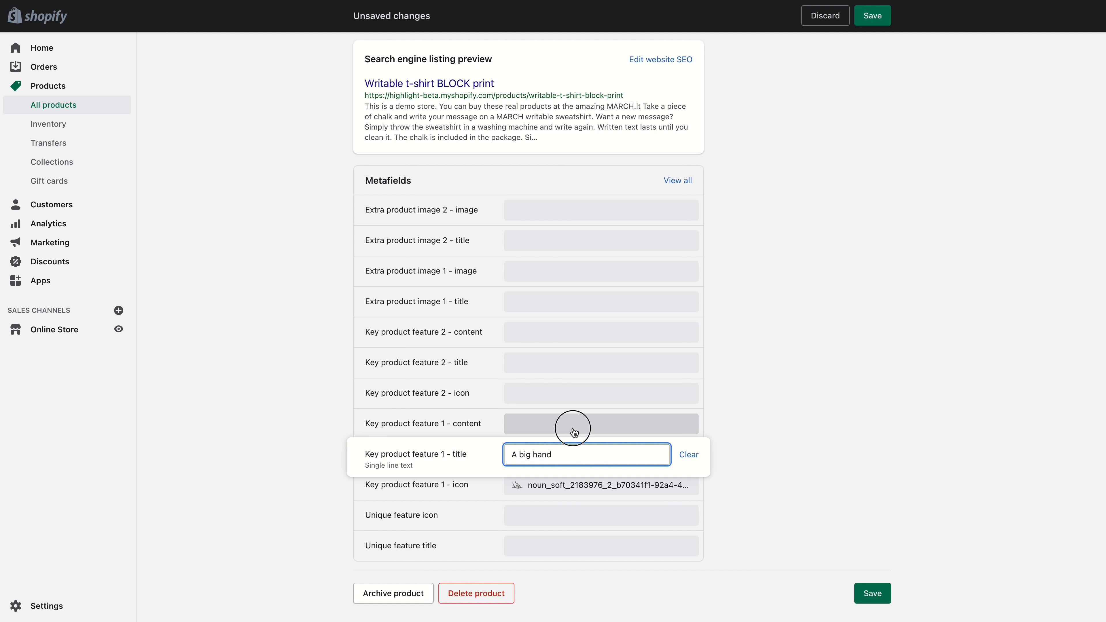
type("B")
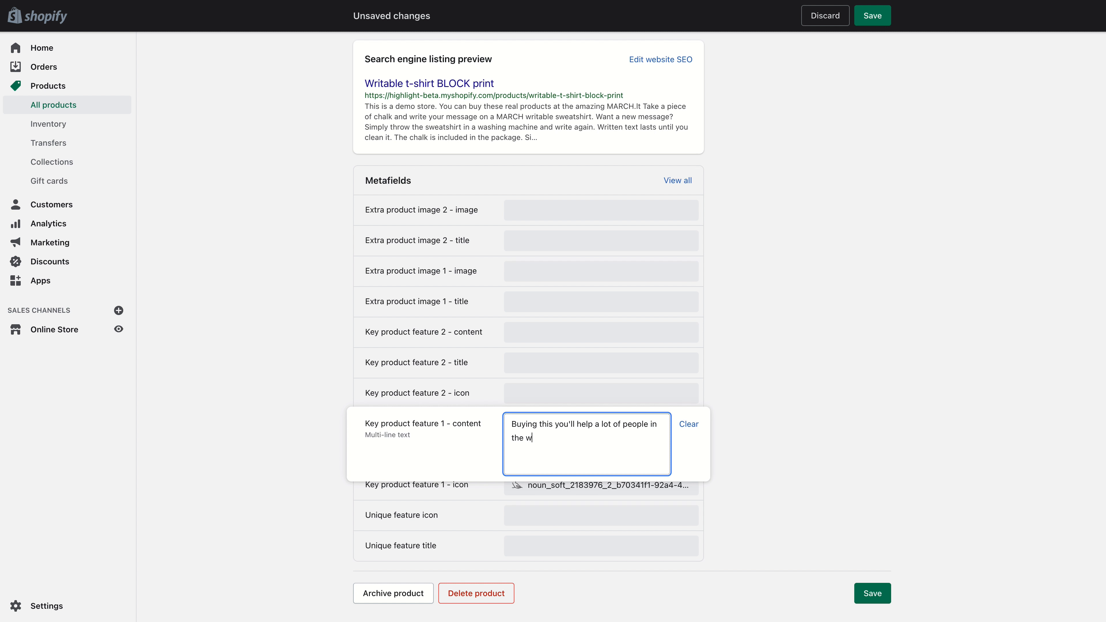
type("d")
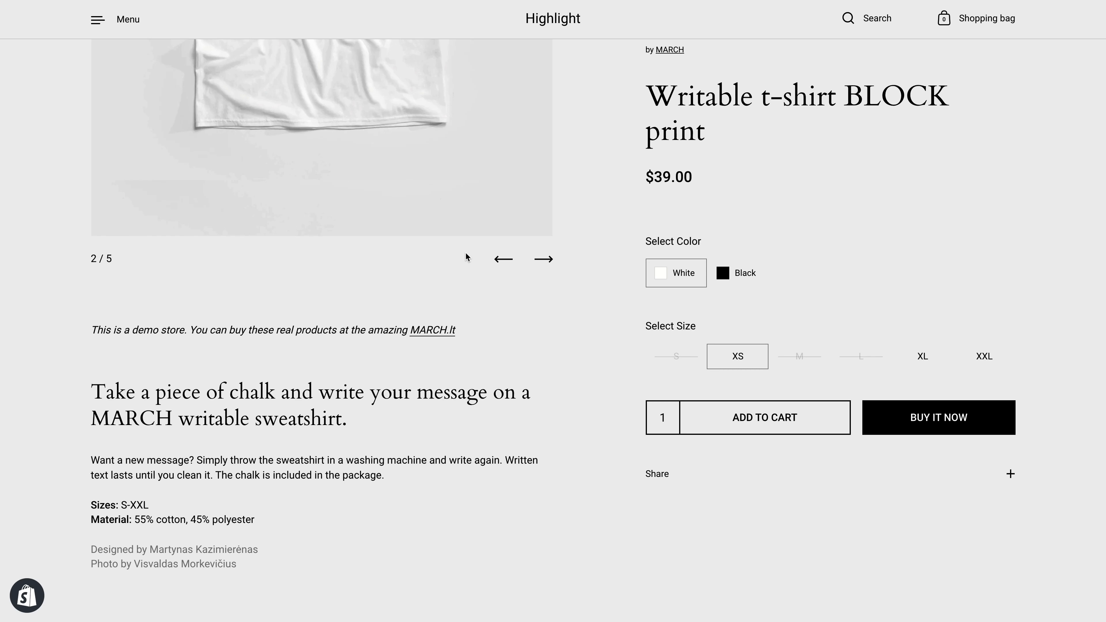
scroll(511, 353, "down", 5)
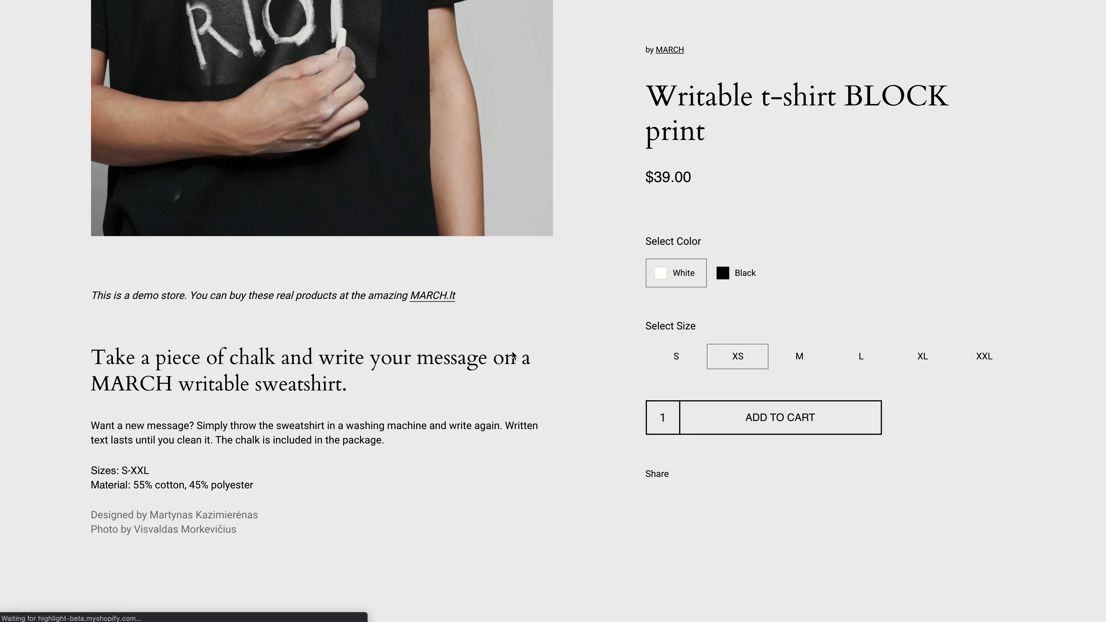
- Reload the storefront product page and expand and collapse the 'A big hand' feature
key("super+r")
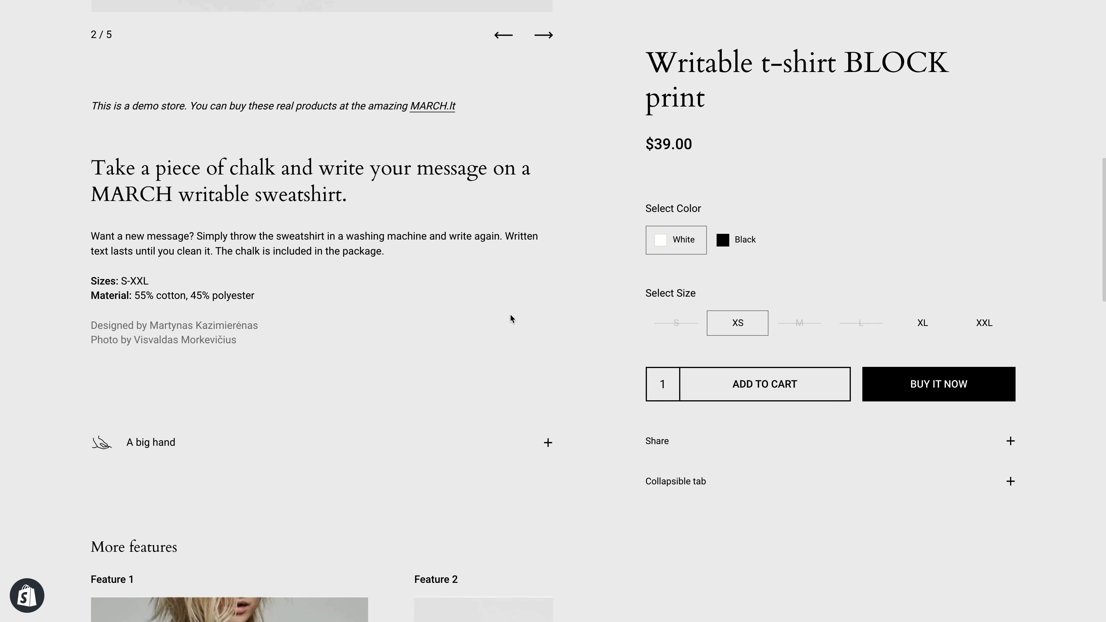
scroll(510, 314, "down", 2)
left_click(291, 354)
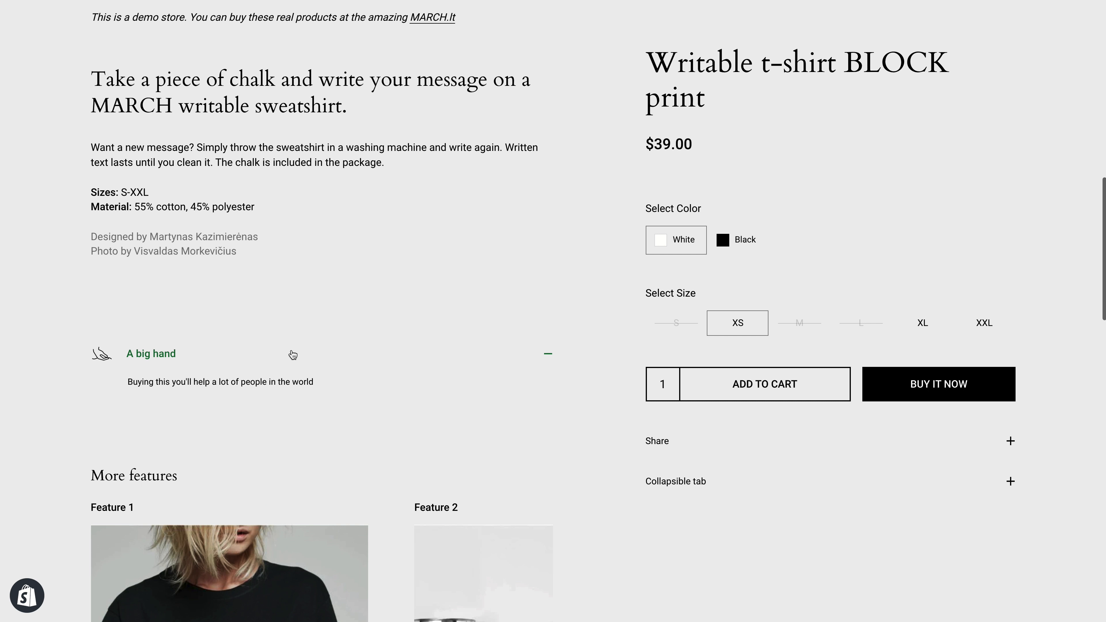
left_click(291, 353)
left_click(239, 351)
left_click(235, 353)
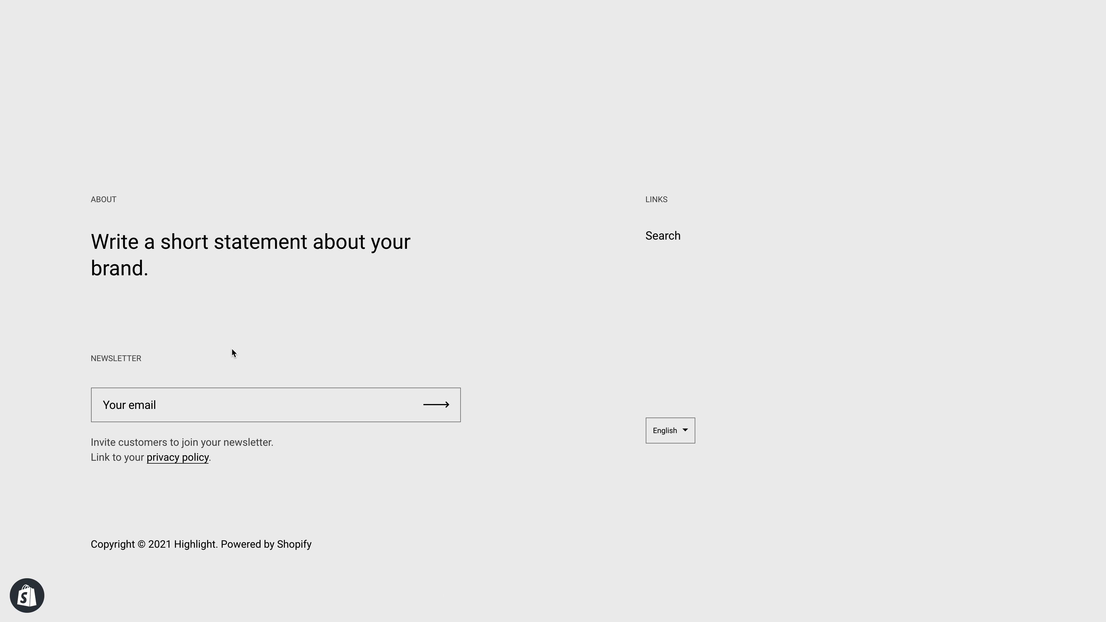
scroll(231, 348, "up", 10)
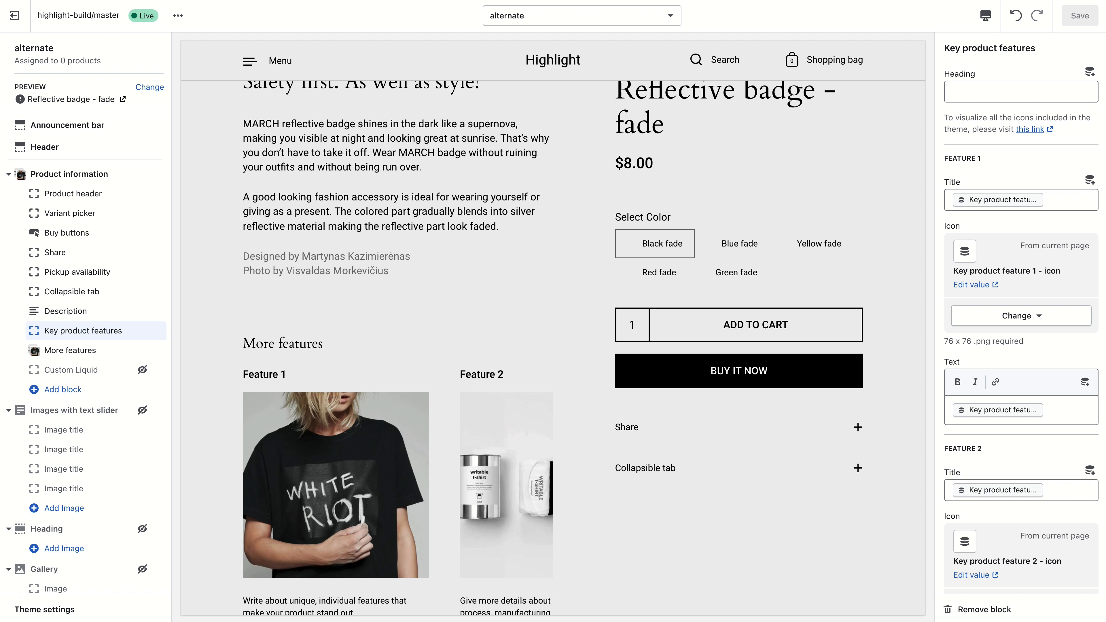
- Select the More features block in the alternate template and clear its heading
scroll(966, 354, "down", 5)
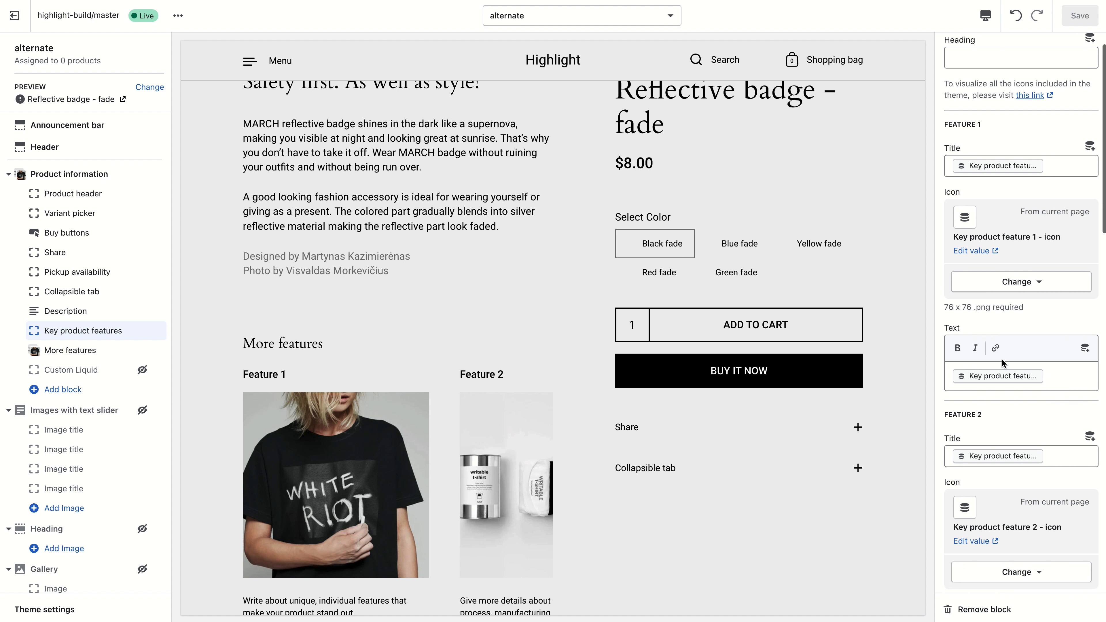
left_click(67, 348)
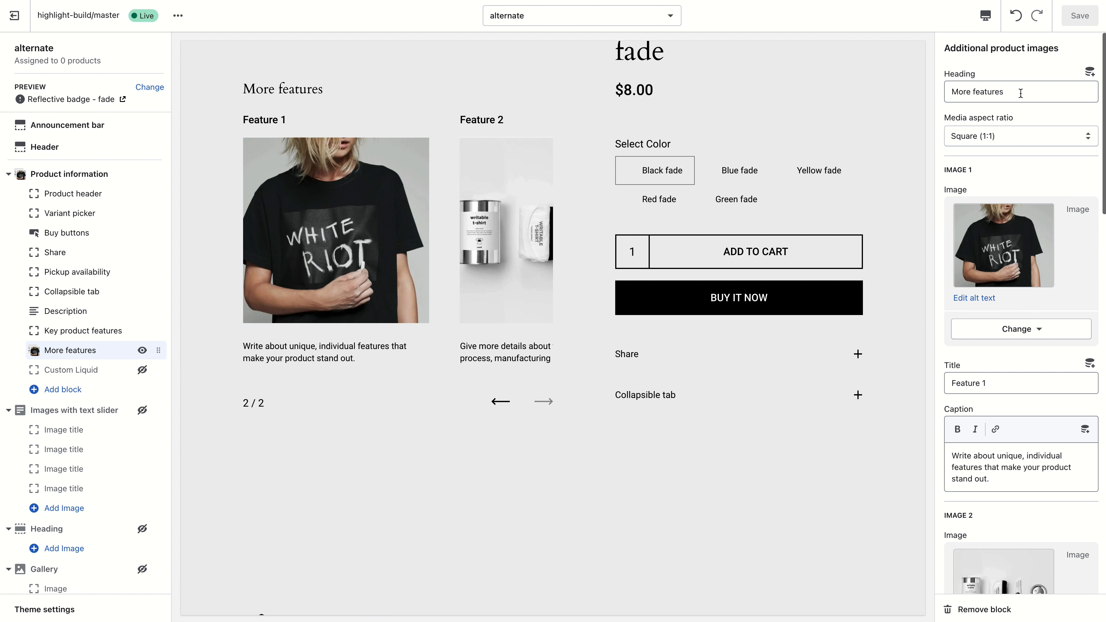
left_click(1000, 92)
scroll(793, 136, "up", 1)
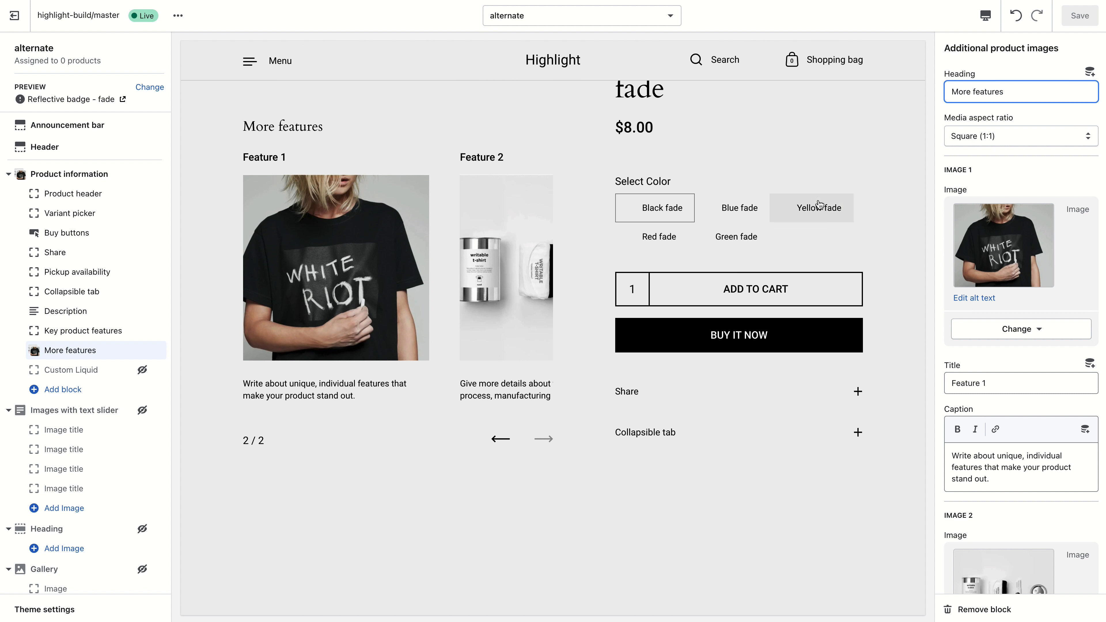
double_click(1012, 83)
triple_click(1015, 86)
key("BackSpace")
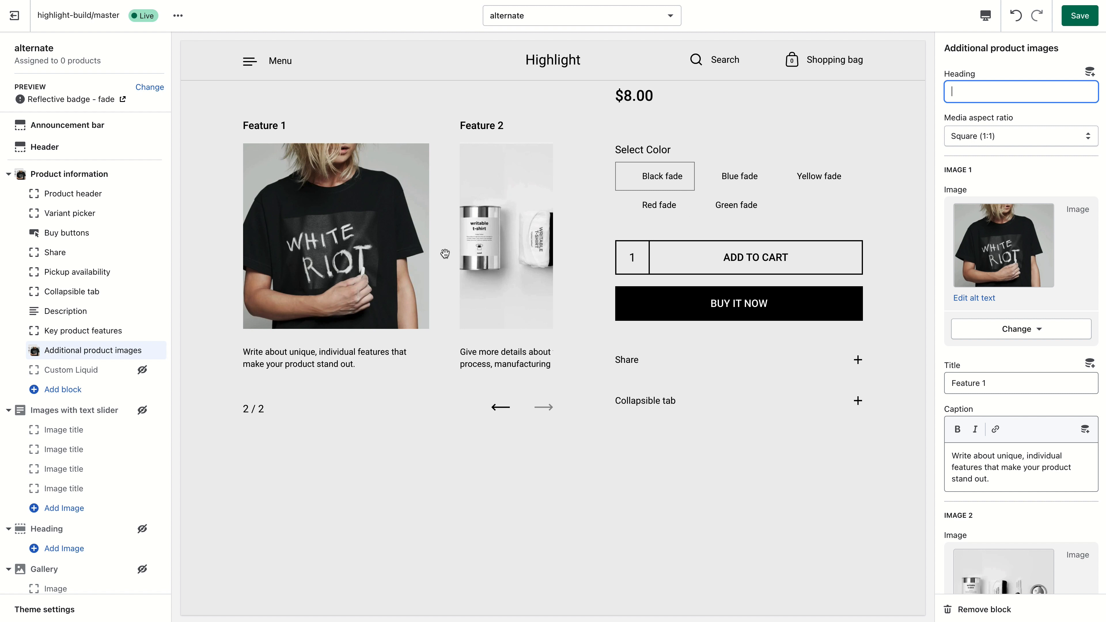
- Connect image 1 of the block to the Extra product image 1 - image metafield as a dynamic source
left_click(1022, 333)
left_click(1009, 399)
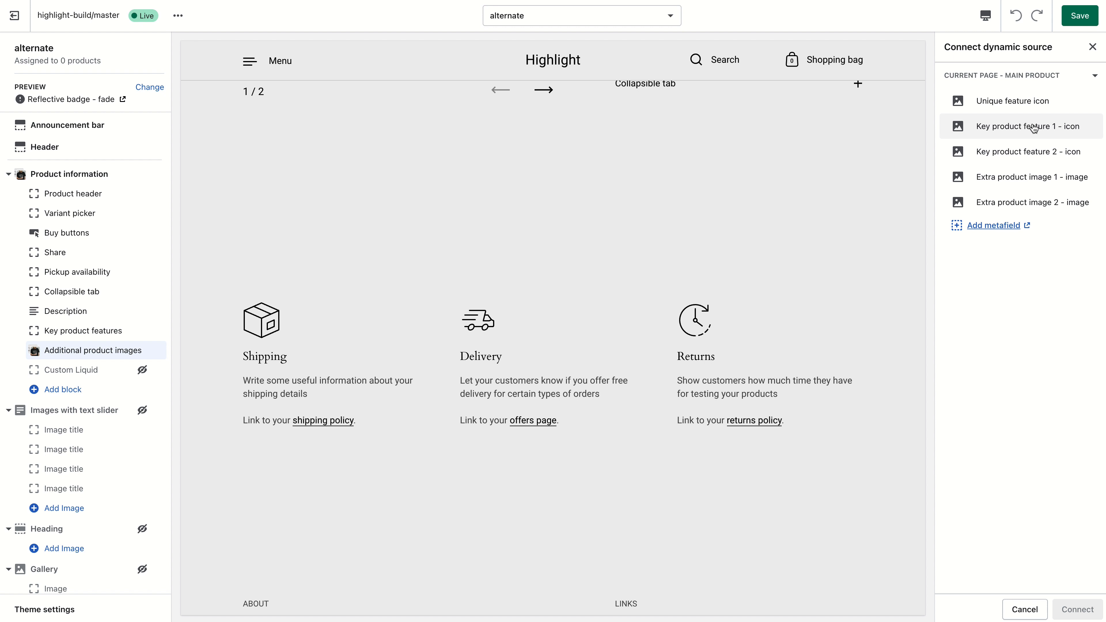
left_click(1063, 183)
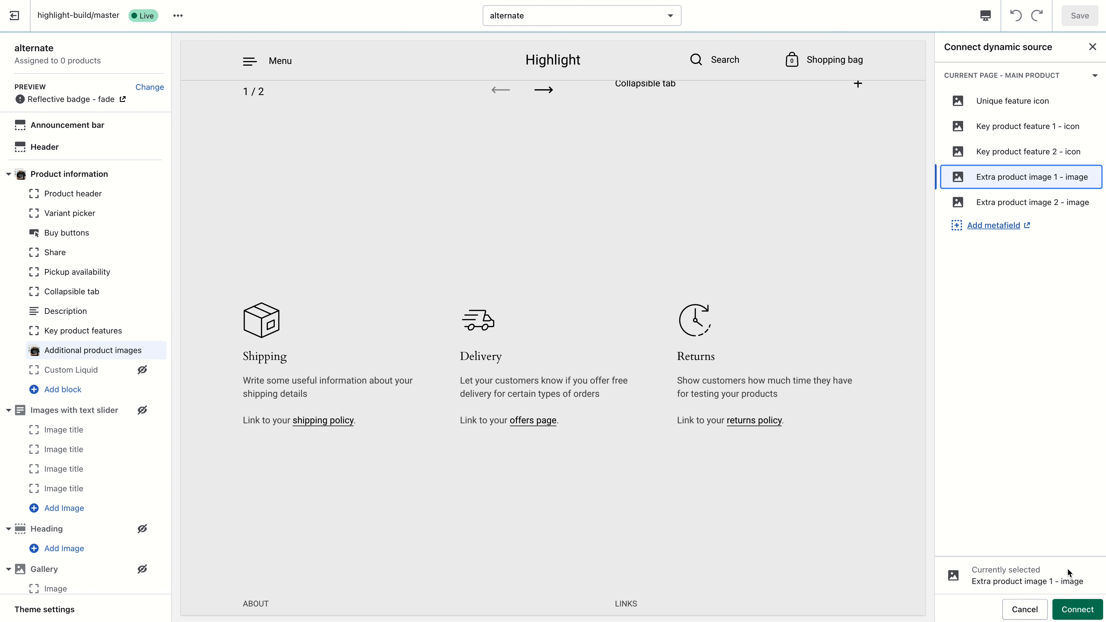
left_click(1078, 609)
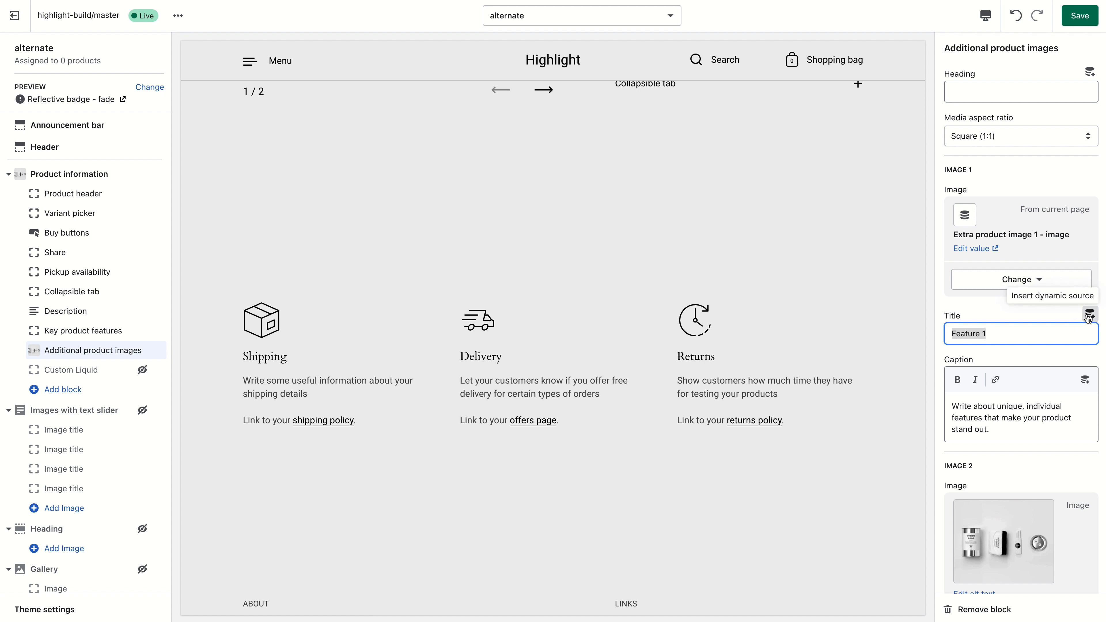
- Insert the Extra product image 1 - title metafield as image 1's title
left_click(1089, 315)
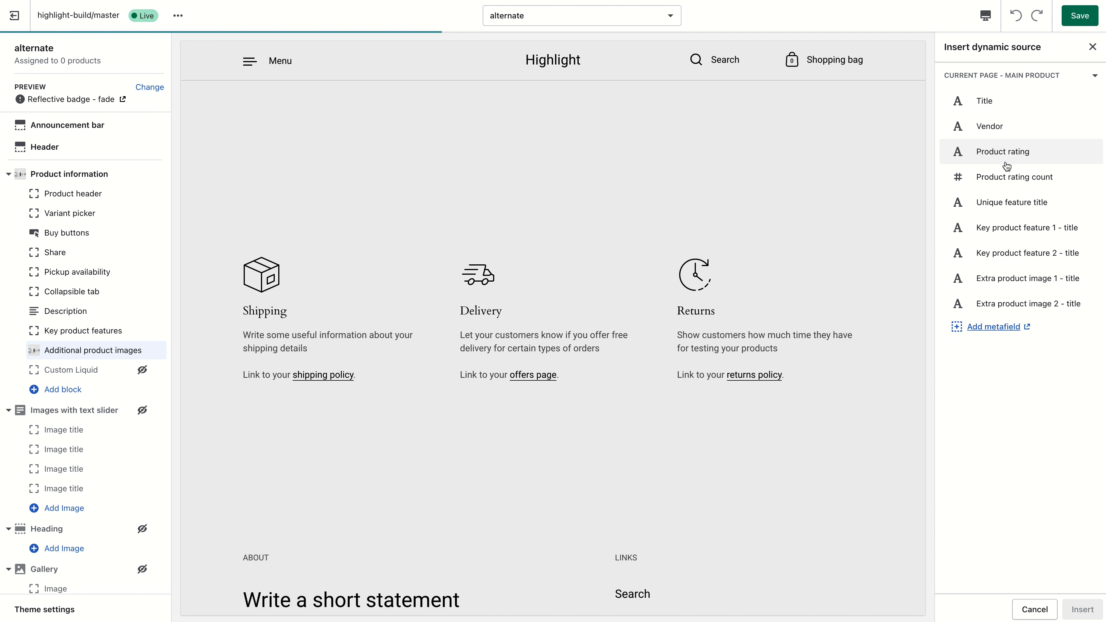
left_click(1032, 280)
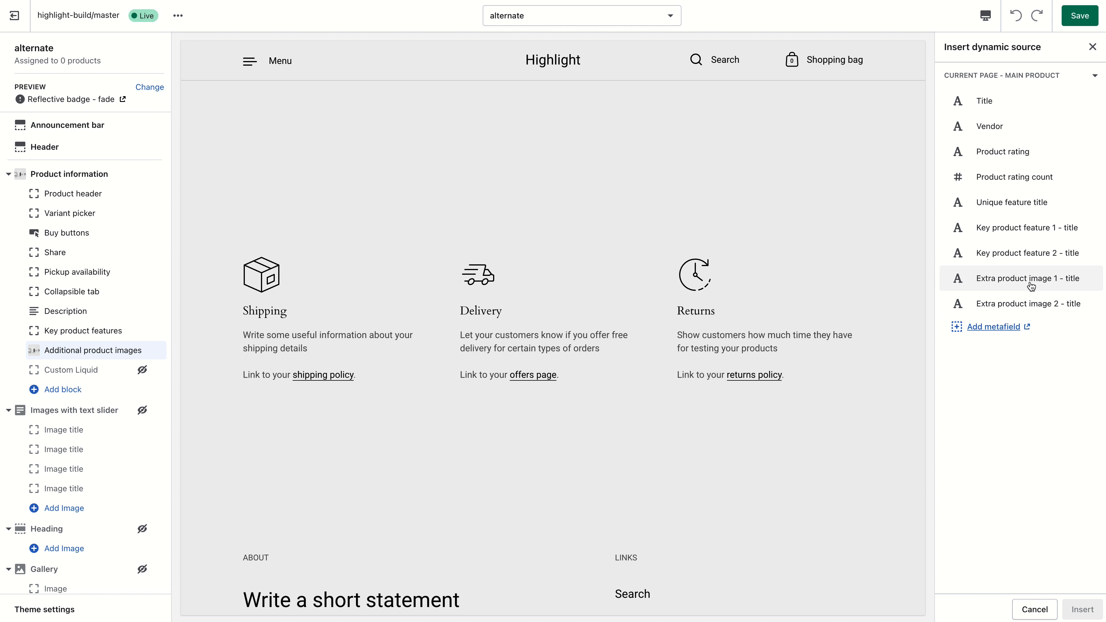
left_click(1082, 607)
- Clear image 1's caption text
left_click_drag(1023, 419, 931, 386)
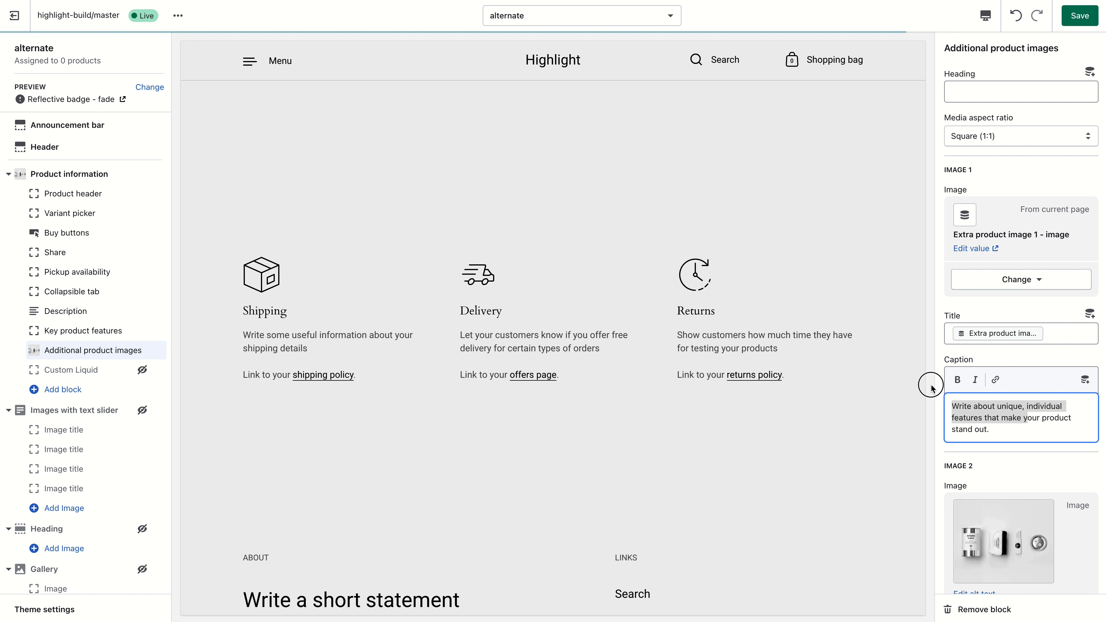
left_click(1009, 433)
key("super+a")
key("BackSpace")
- Connect image 2's image and title to the Extra product image 2 metafields and clear its caption, then save
scroll(1041, 453, "down", 5)
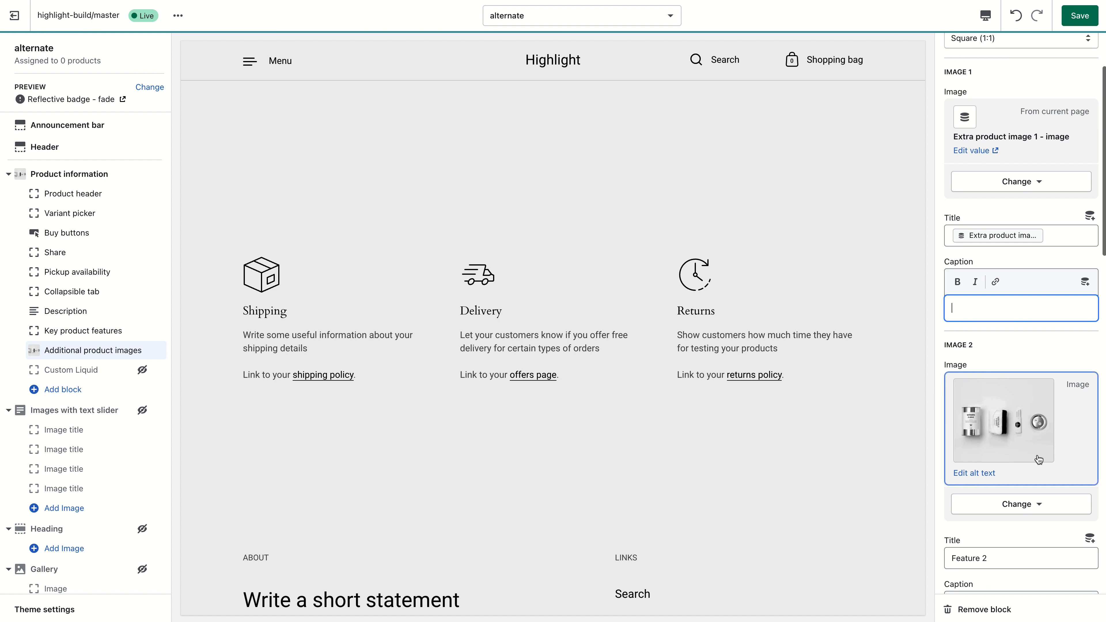
left_click(1041, 451)
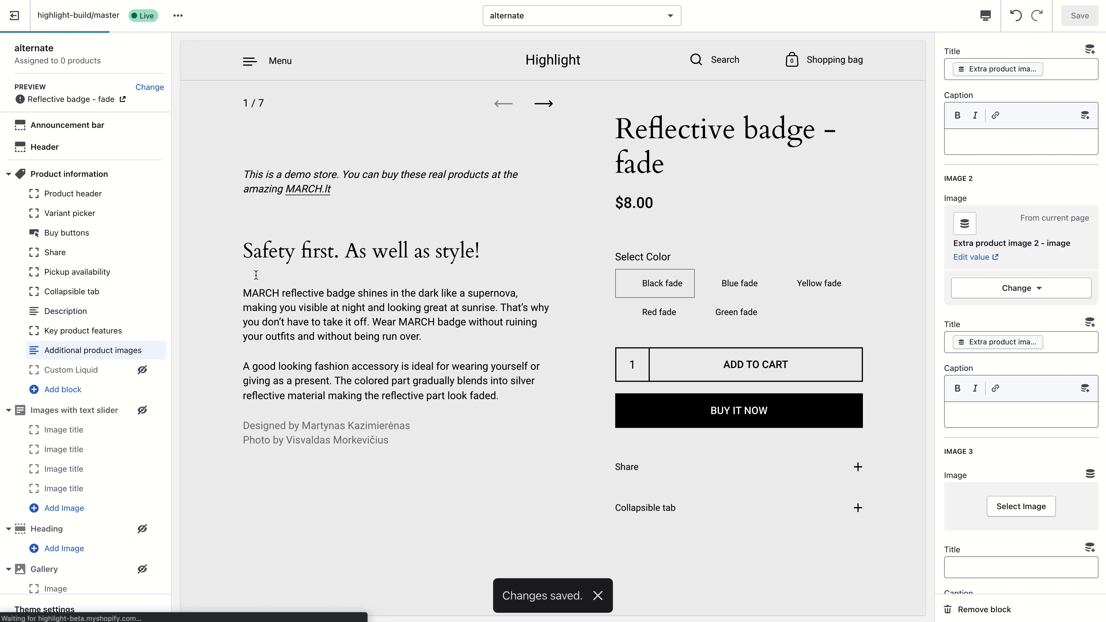
scroll(336, 280, "down", 7)
scroll(336, 274, "up", 6)
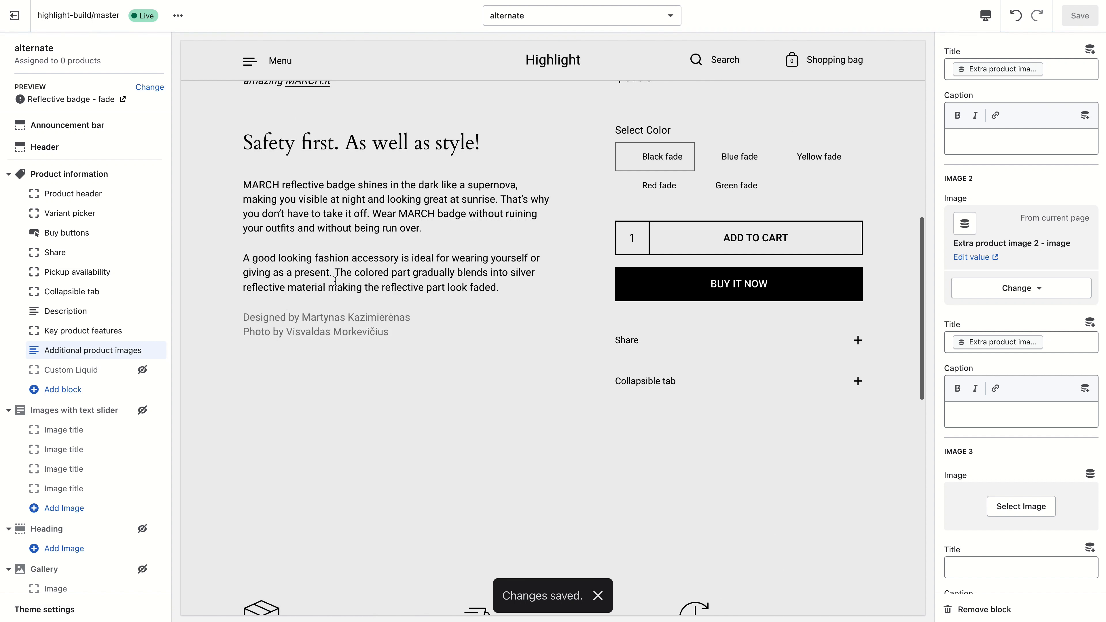
scroll(362, 344, "down", 3)
scroll(363, 349, "up", 2)
scroll(361, 349, "up", 3)
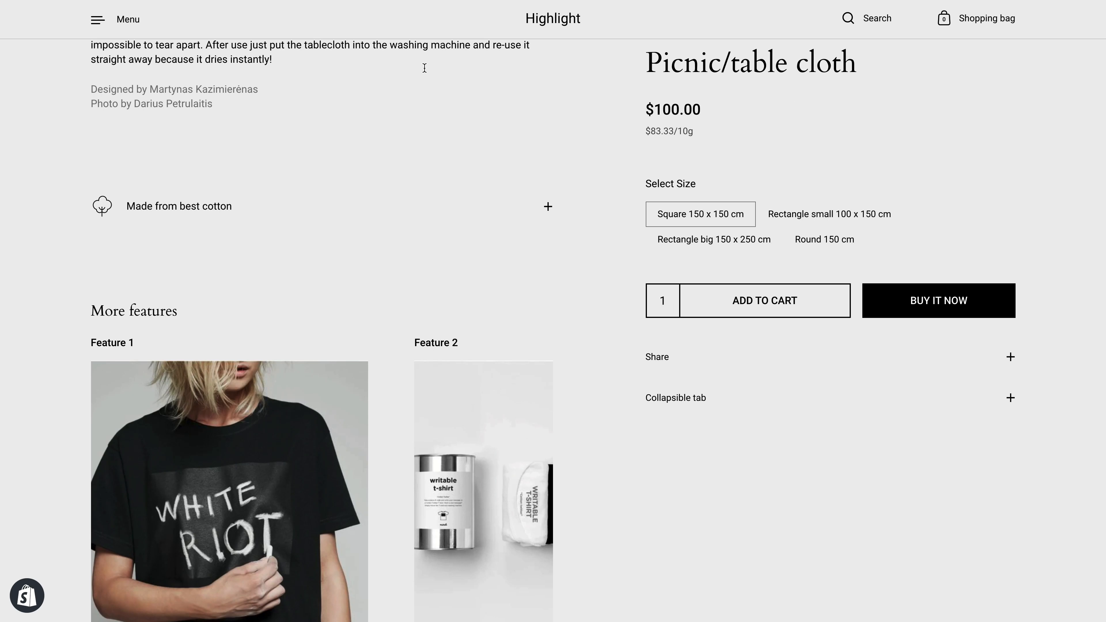
scroll(397, 141, "down", 4)
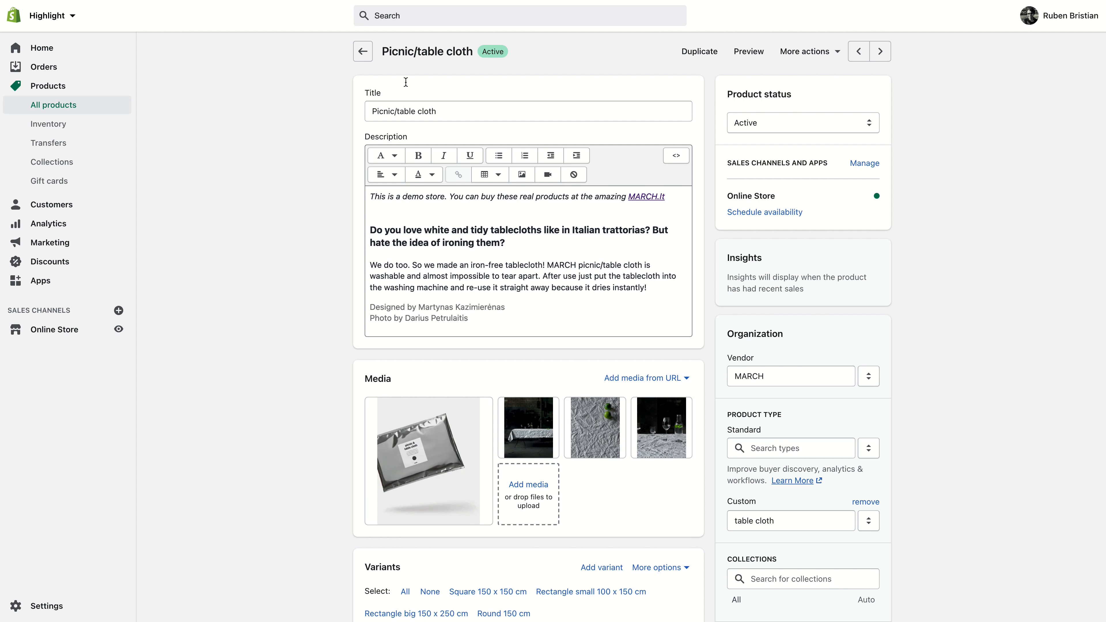
scroll(304, 237, "down", 15)
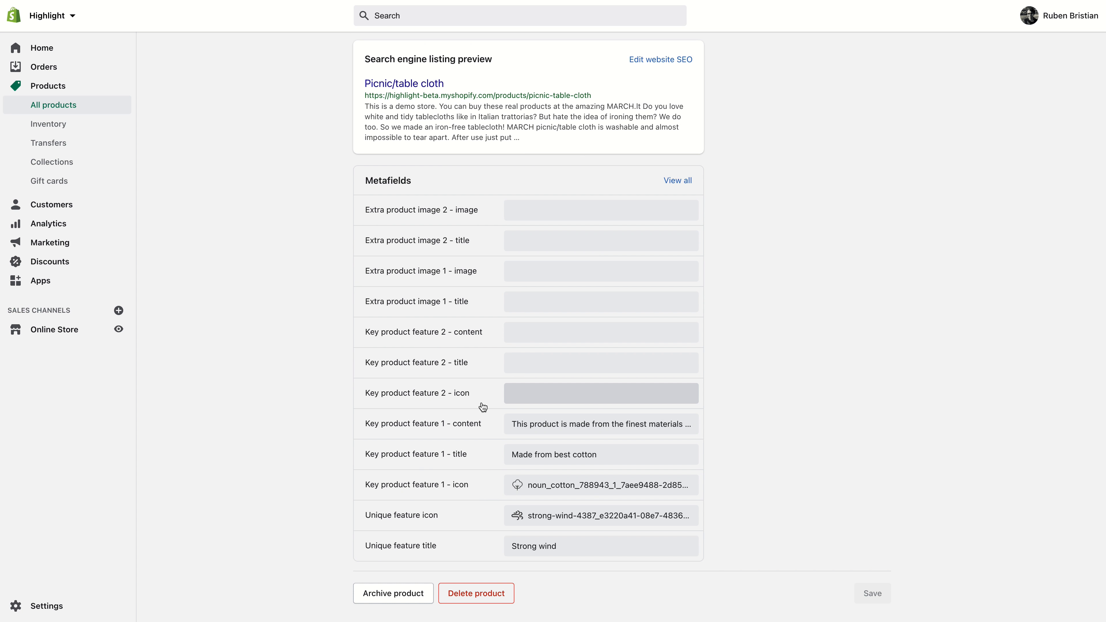
- Set the Picnic/table cloth's Extra product image 1 title to "Image 1" and its image to Group_22
left_click(531, 307)
type("Image 1")
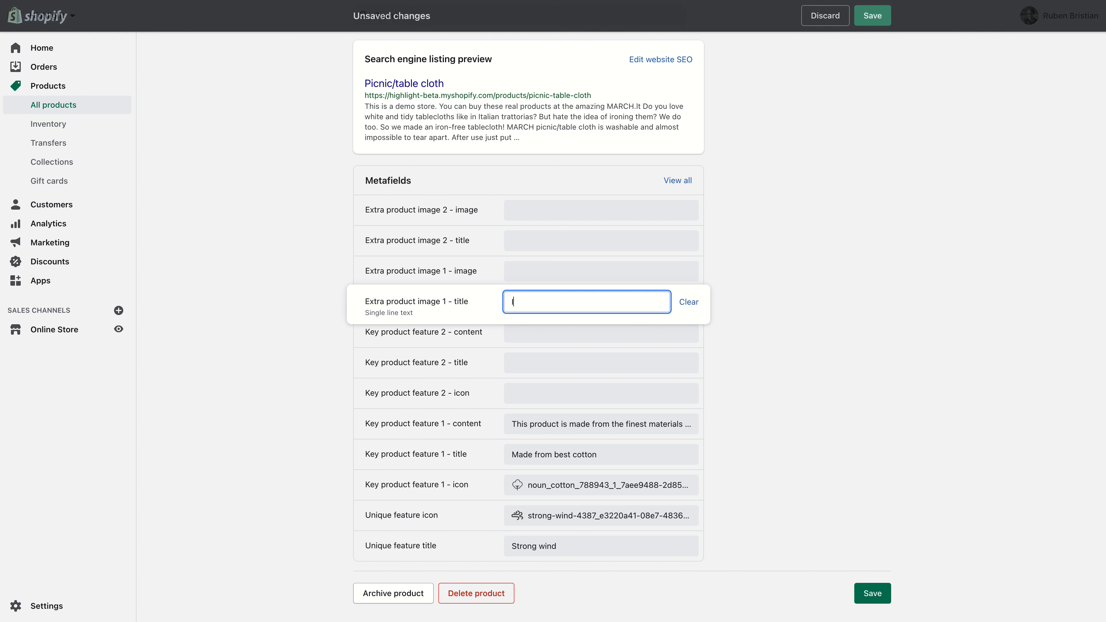
left_click(593, 272)
left_click(538, 272)
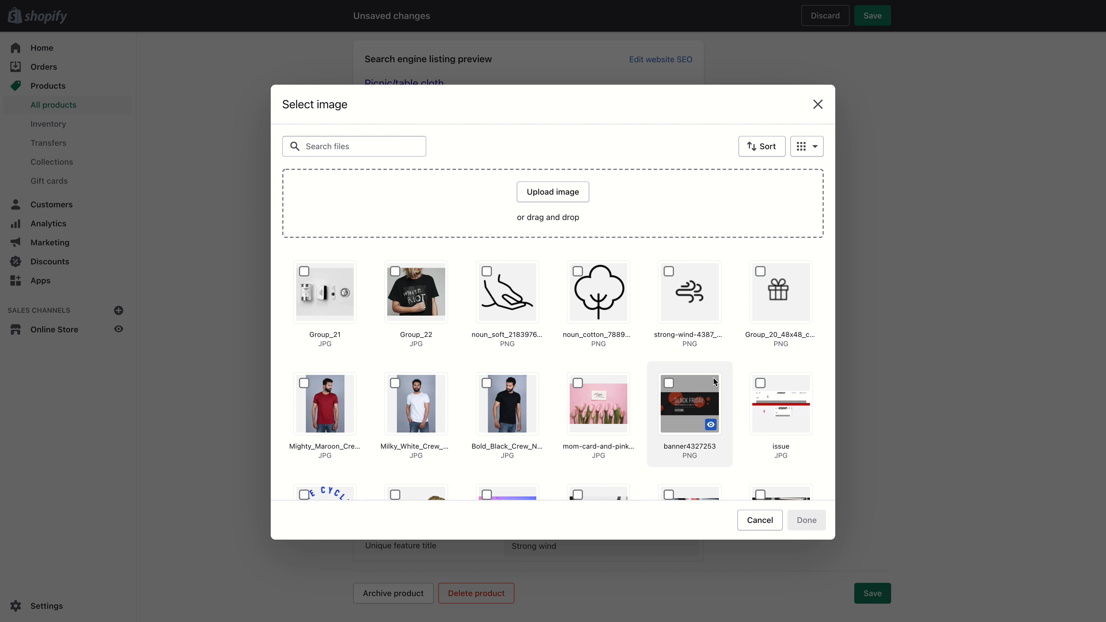
left_click(507, 297)
left_click(807, 520)
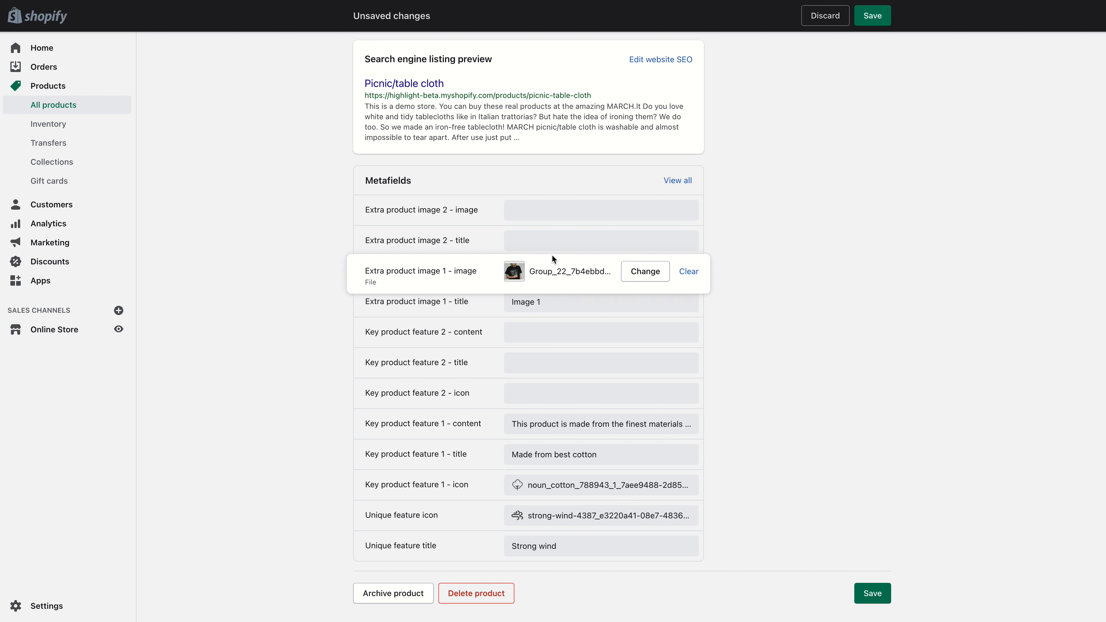
- Set Extra product image 2 title to "Image 2" and its image to the 1-3_46cf721d file, then save the product
left_click(553, 242)
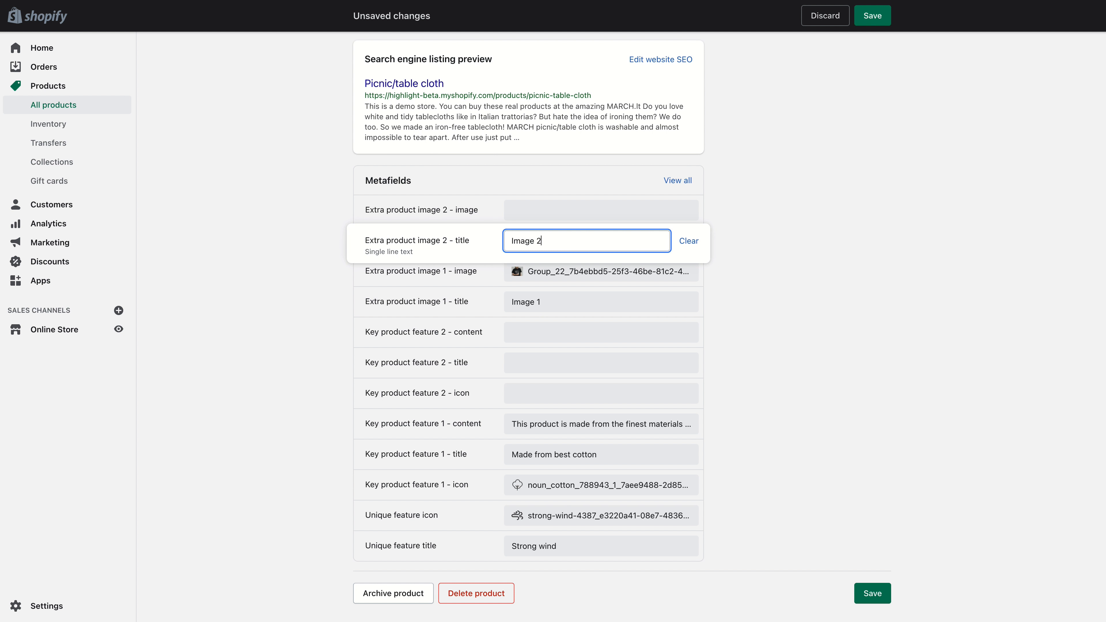
left_click(564, 213)
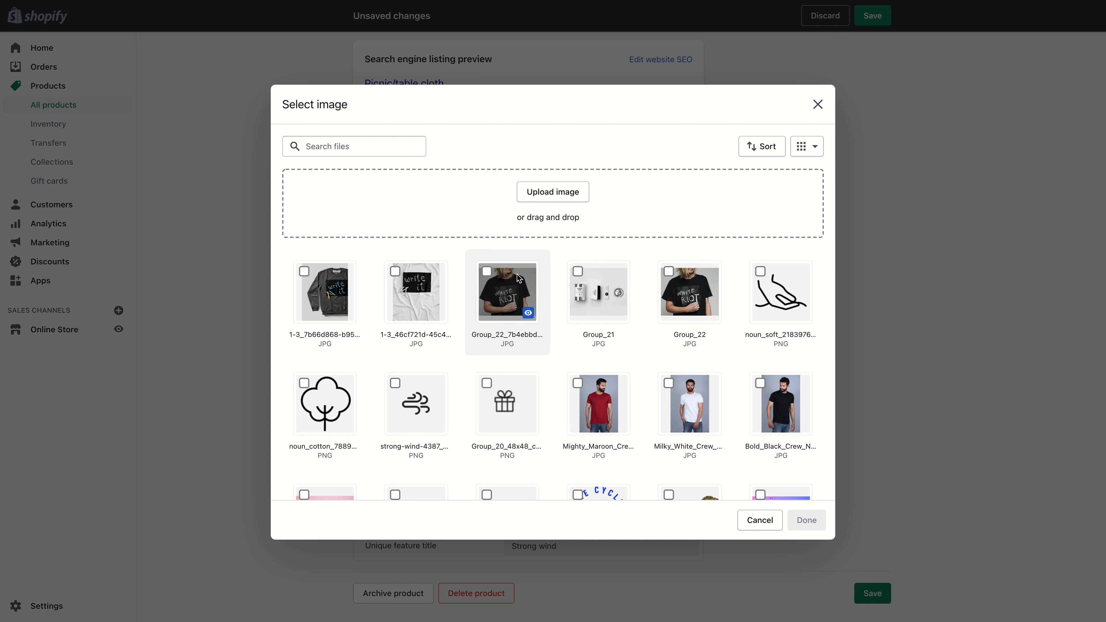
left_click(418, 292)
left_click(807, 520)
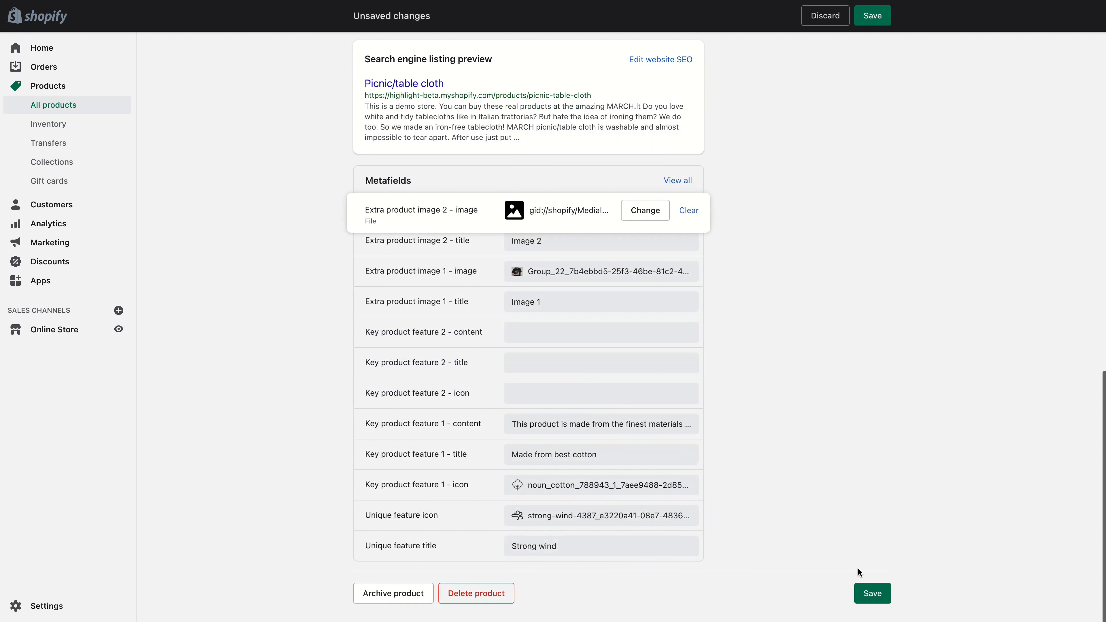
left_click(884, 600)
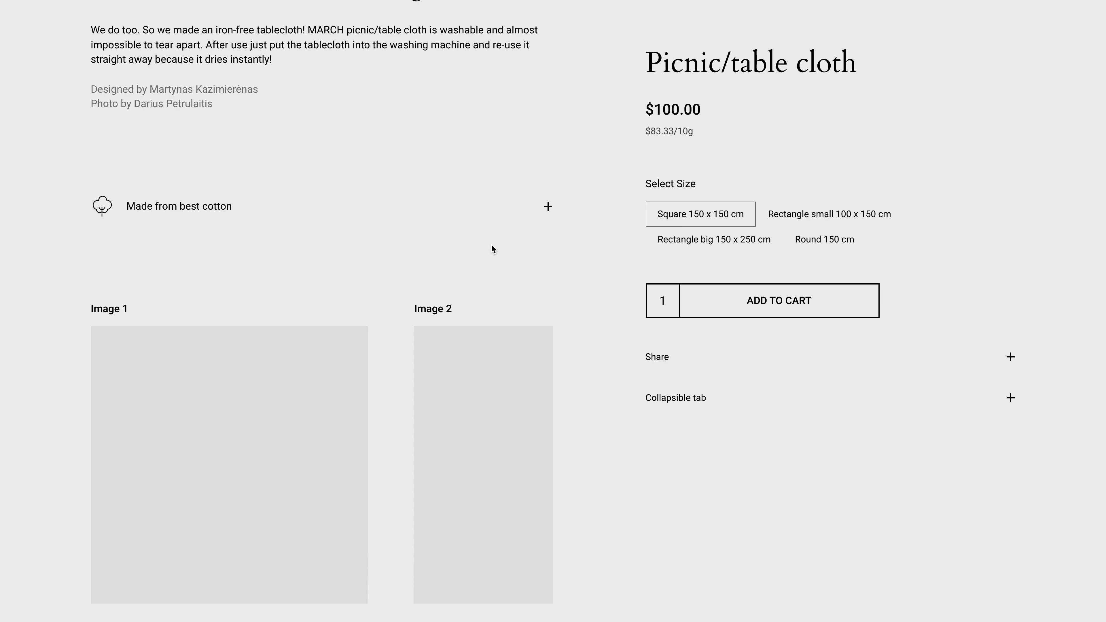
- Browse the Image 1 and Image 2 slider on the Picnic/table cloth product page
scroll(244, 296, "down", 3)
left_click_drag(270, 291, 157, 330)
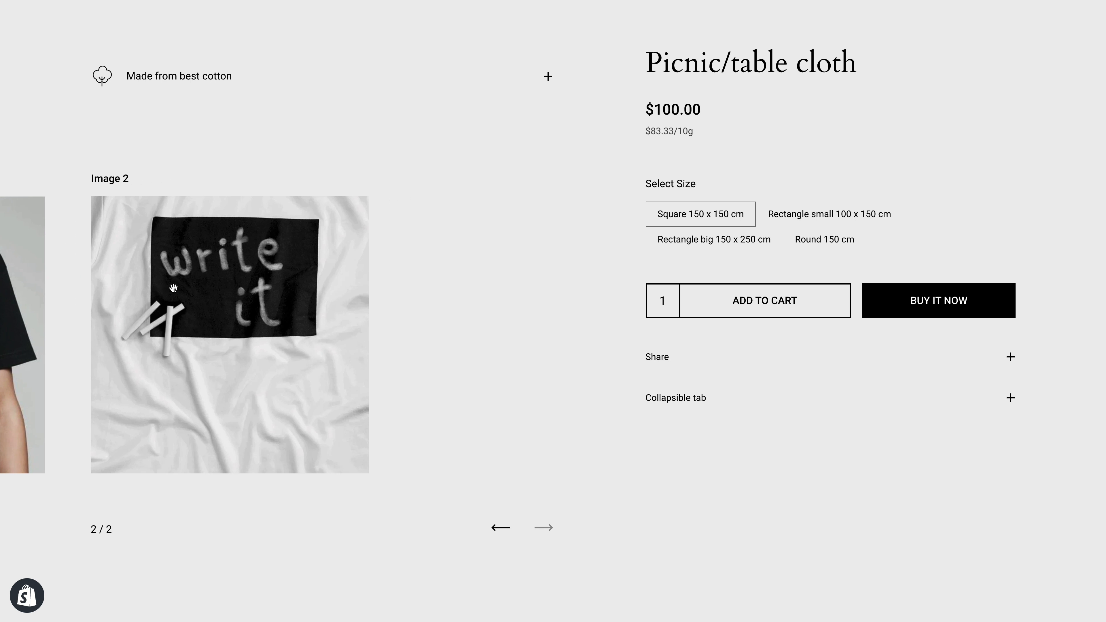
left_click_drag(122, 284, 440, 336)
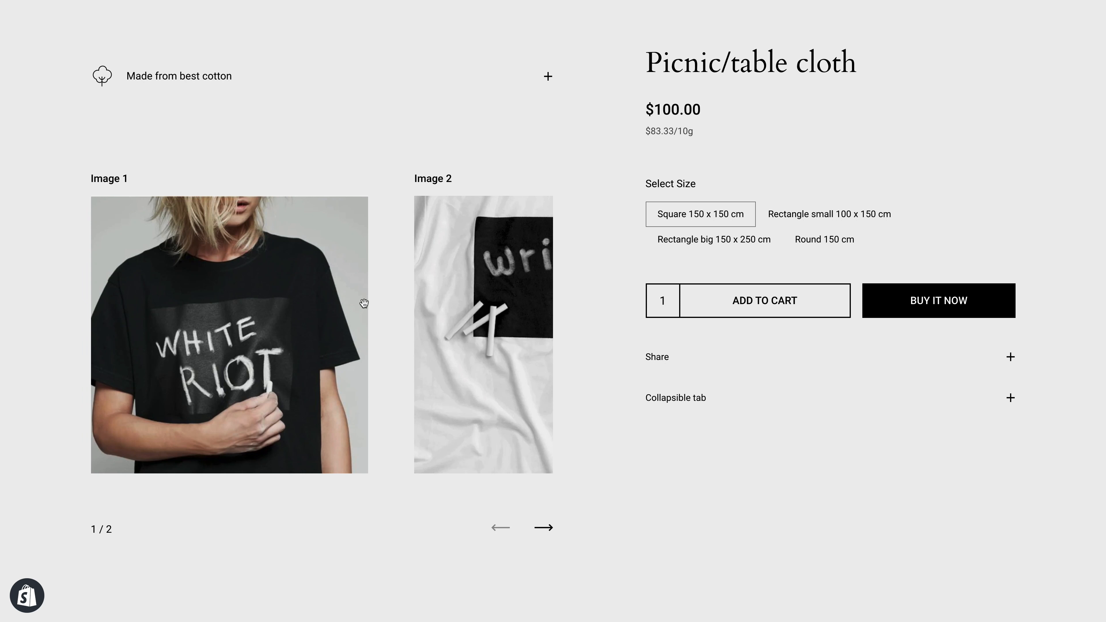
scroll(364, 299, "down", 4)
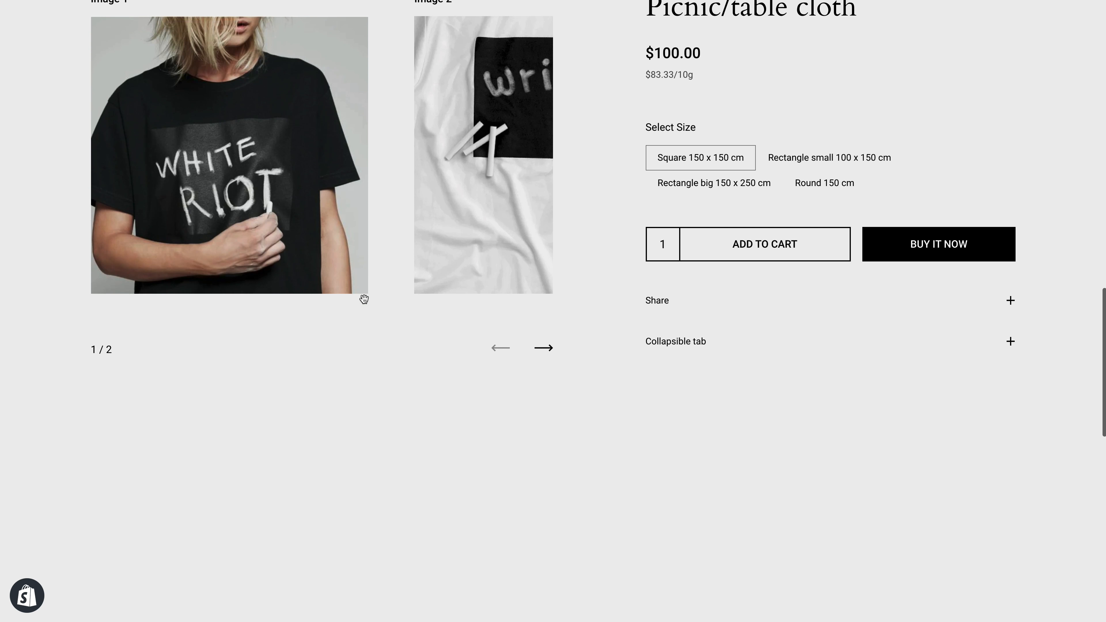
- Move the Additional product images block above Key product features in the Product information section and save the template
scroll(364, 299, "up", 5)
scroll(364, 299, "up", 2)
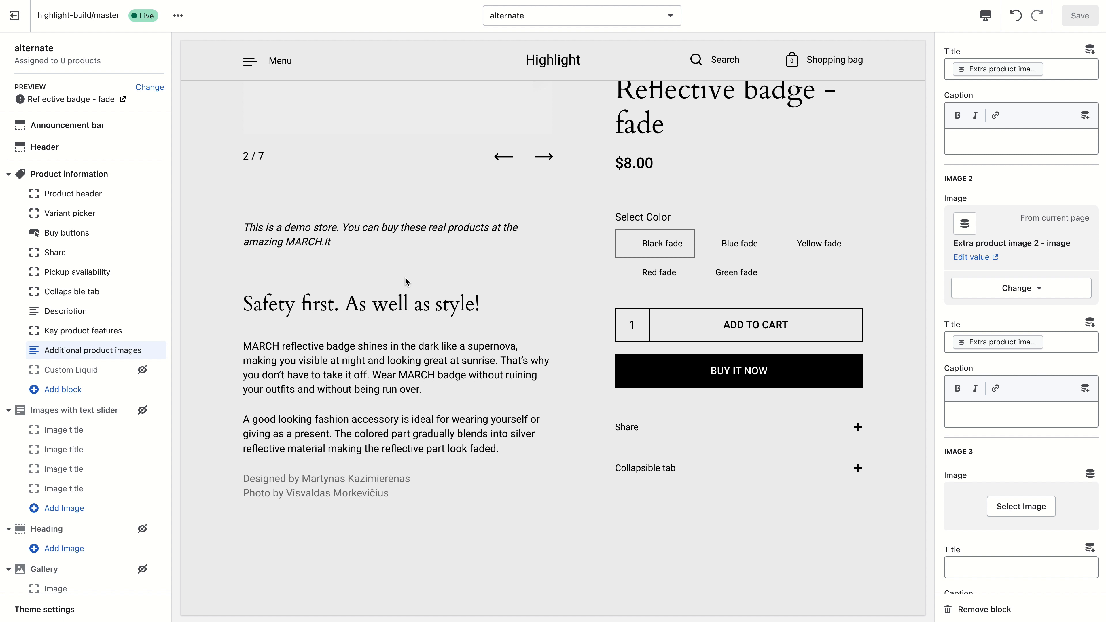
left_click_drag(156, 351, 153, 329)
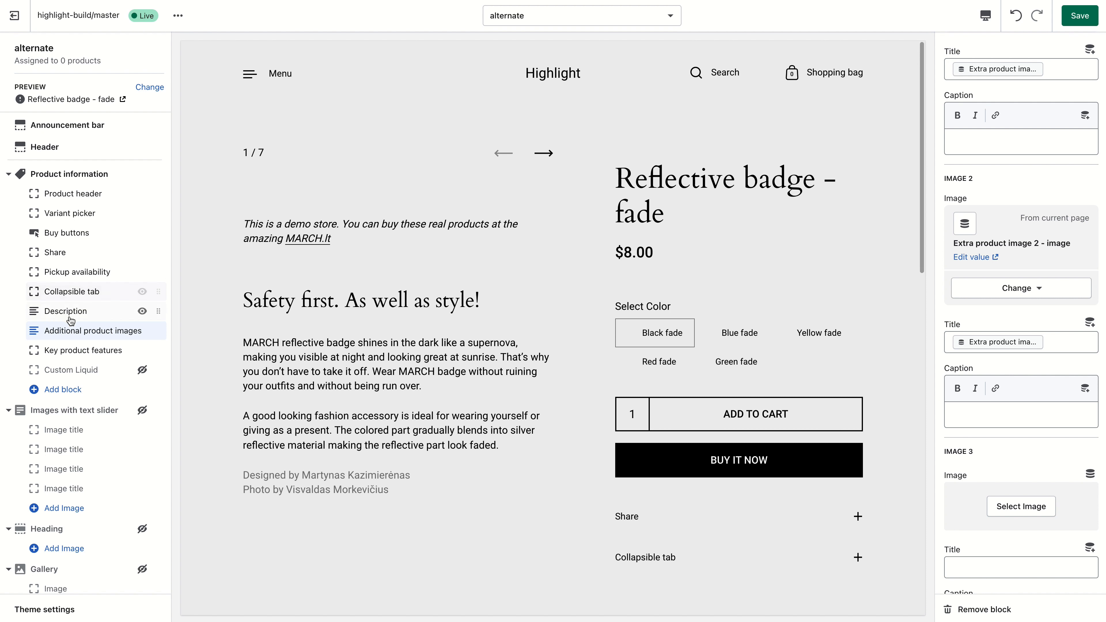
left_click(1079, 16)
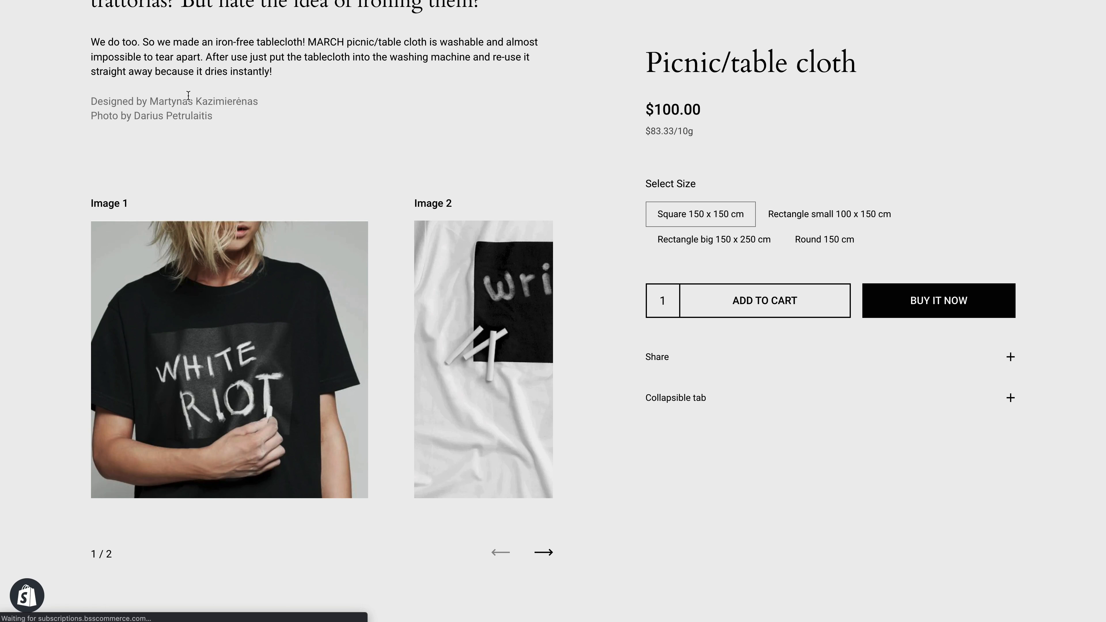
- Review the image slider and key product features on the Picnic/table cloth product page
scroll(162, 200, "up", 1)
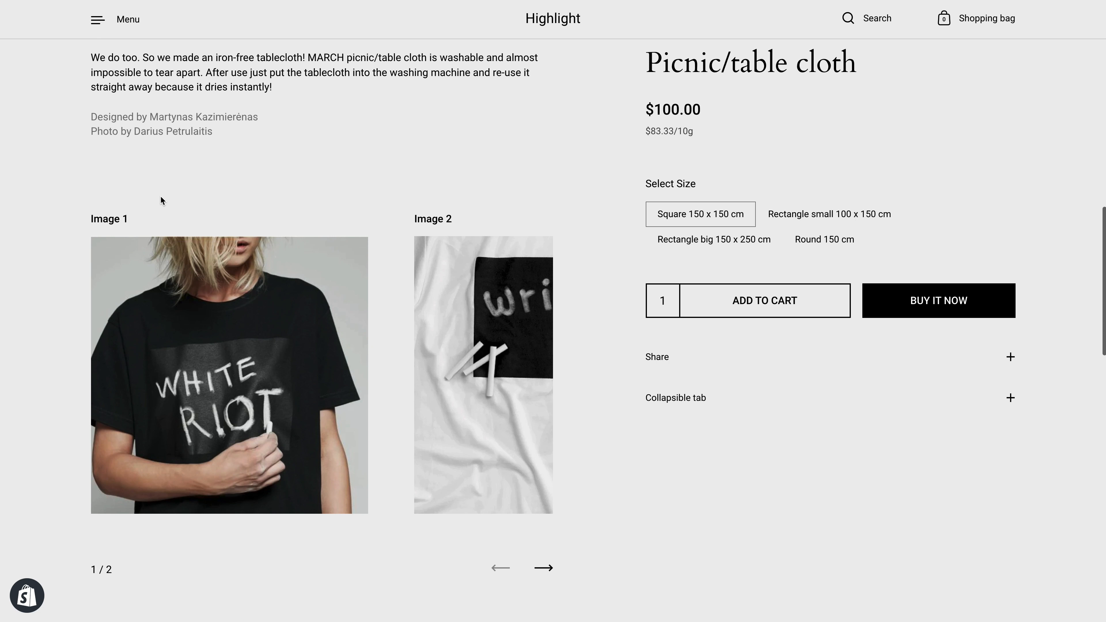
scroll(111, 213, "down", 4)
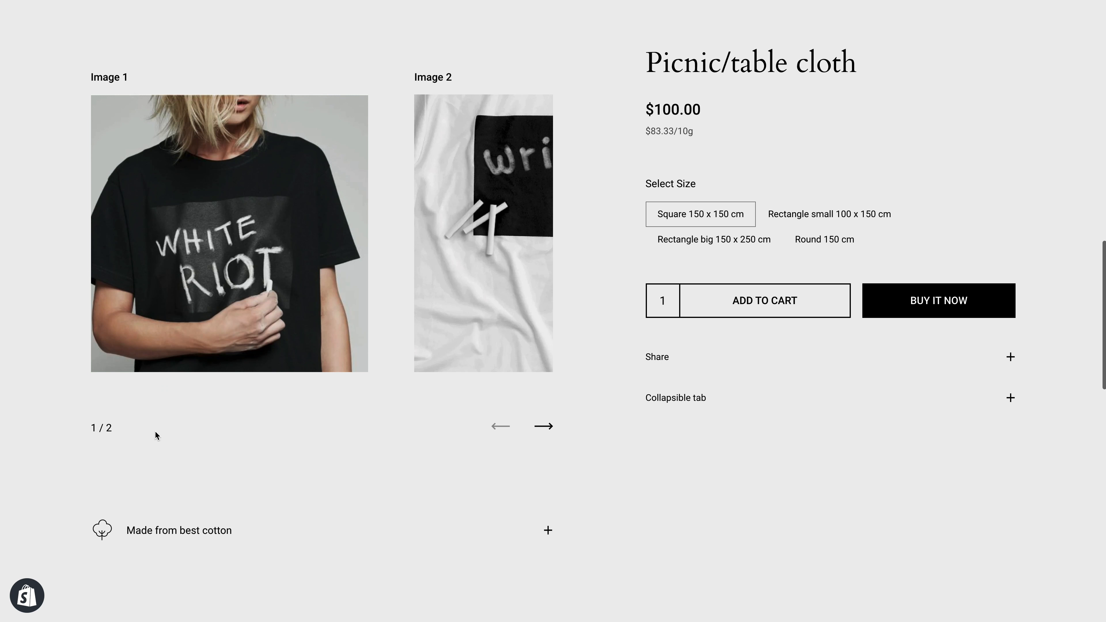
left_click(189, 503)
left_click(197, 511)
left_click(198, 512)
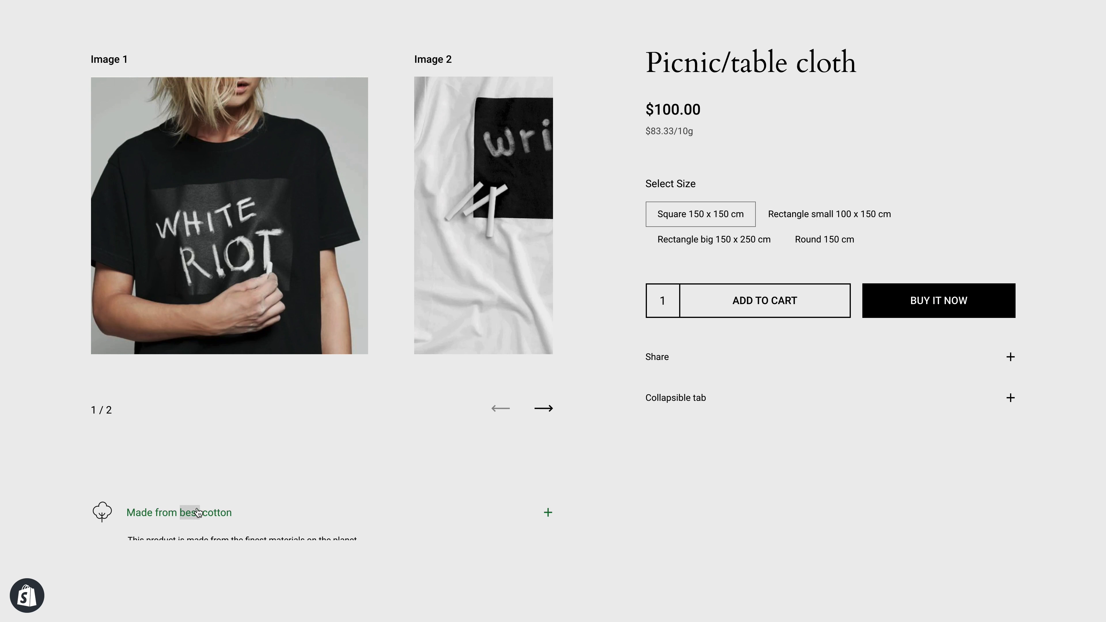
scroll(198, 512, "up", 12)
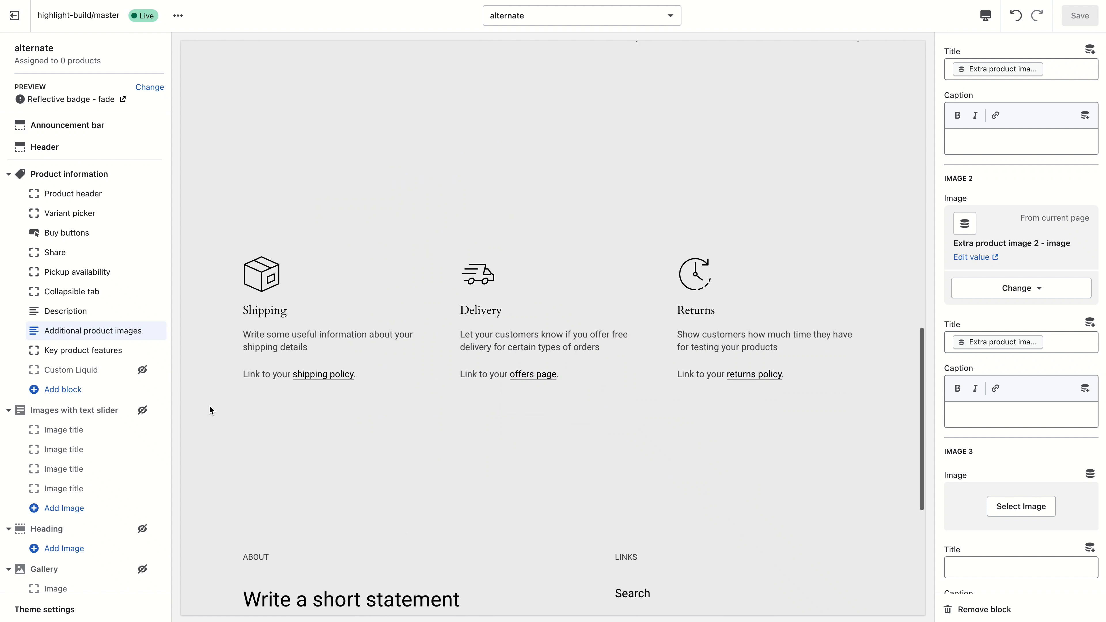
scroll(311, 316, "up", 6)
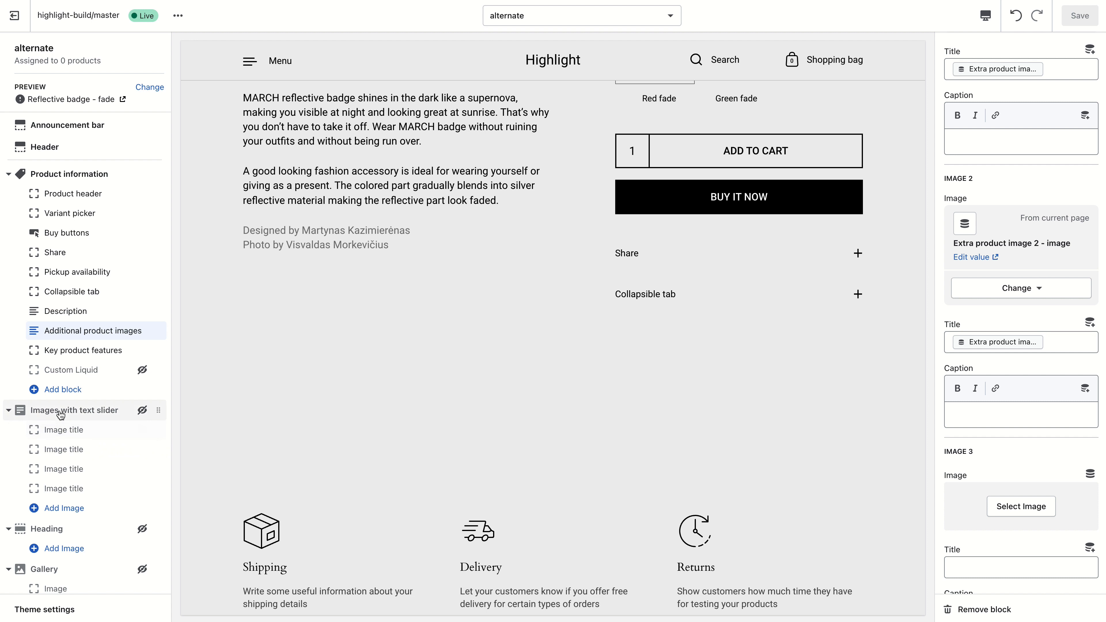
- Show the Images with text slider section and clear its heading
left_click(140, 413)
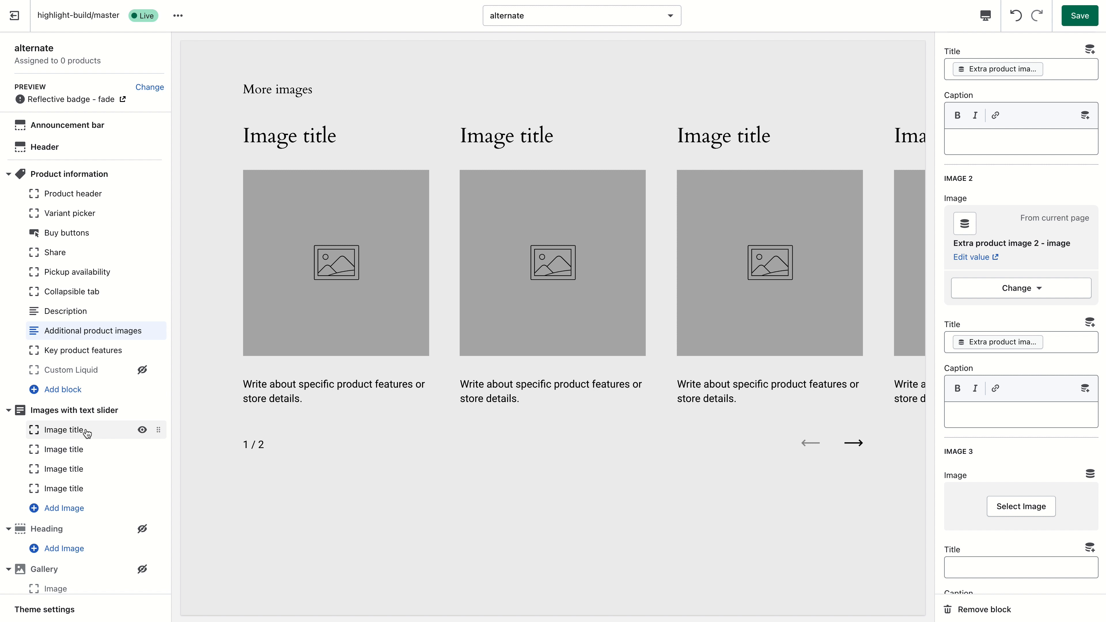
left_click(1066, 70)
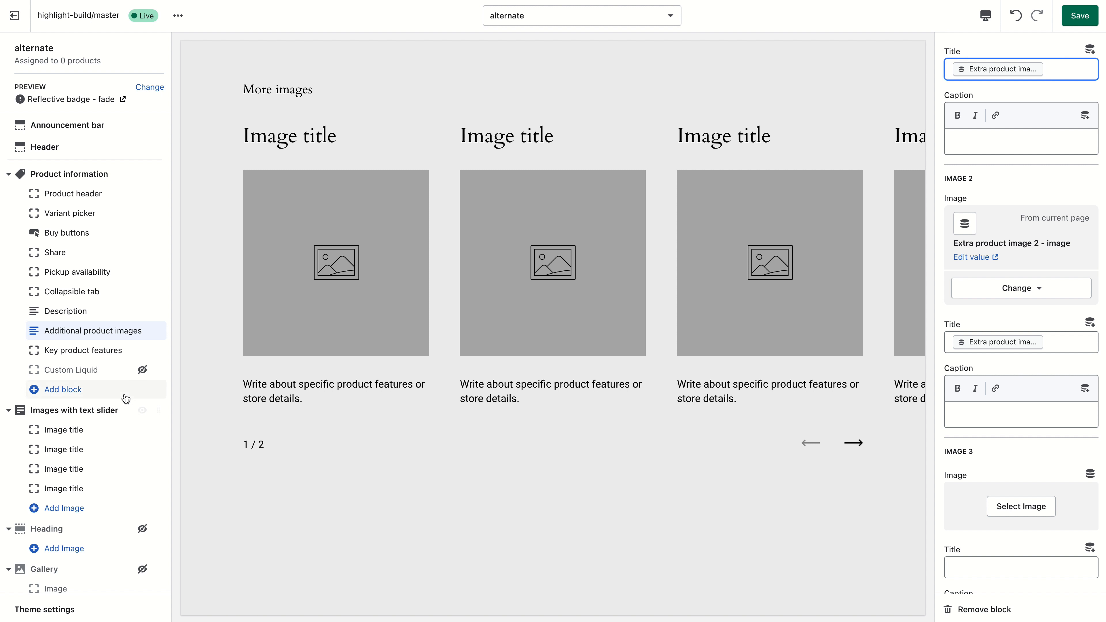
left_click(127, 410)
triple_click(1037, 92)
key("BackSpace")
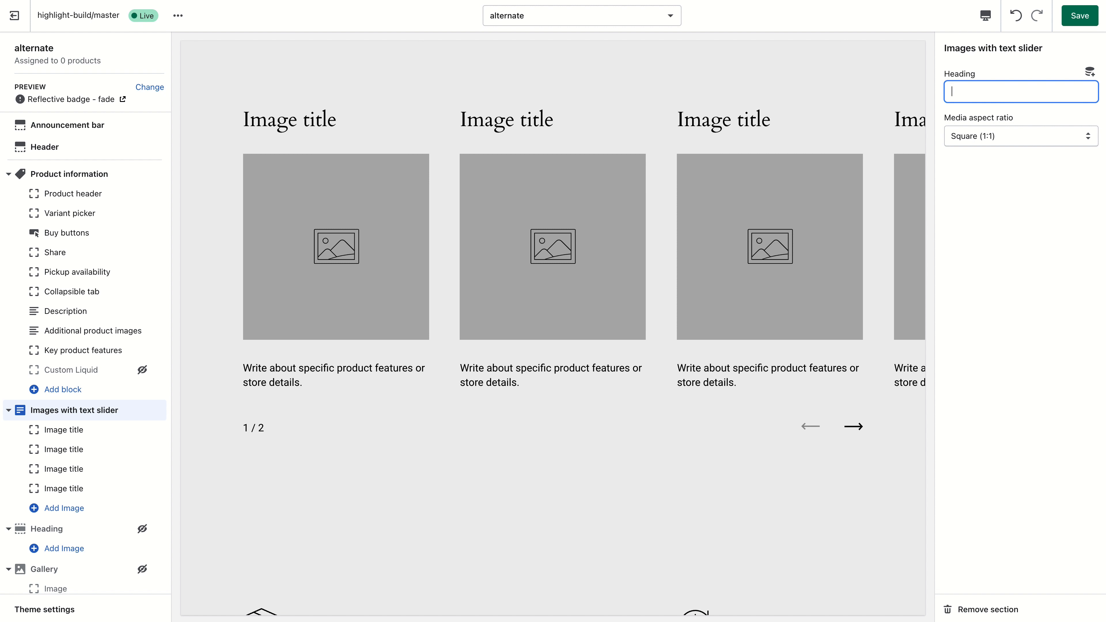
- Try to connect the first slider image block's image to the Extra product image 1 - image metafield
left_click(109, 428)
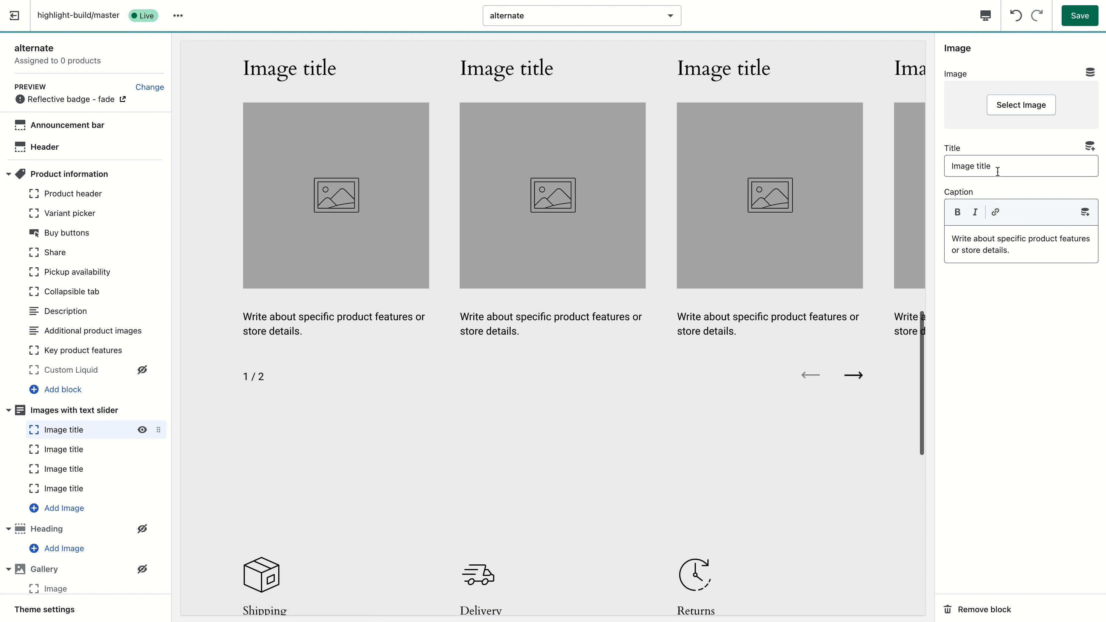
left_click(998, 171)
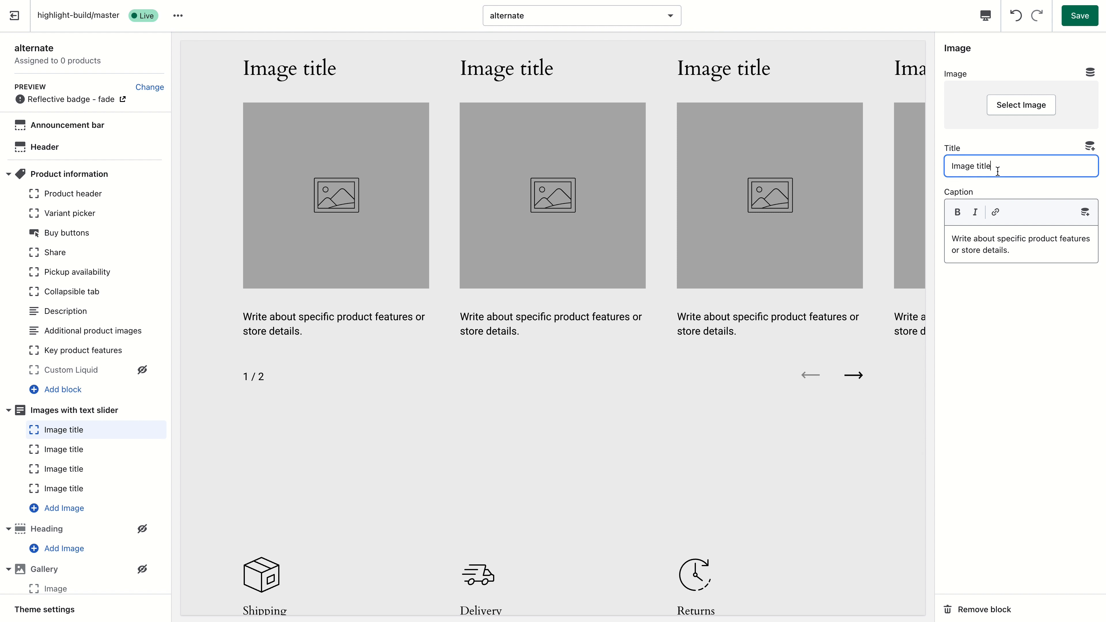
left_click(1090, 72)
left_click(1034, 131)
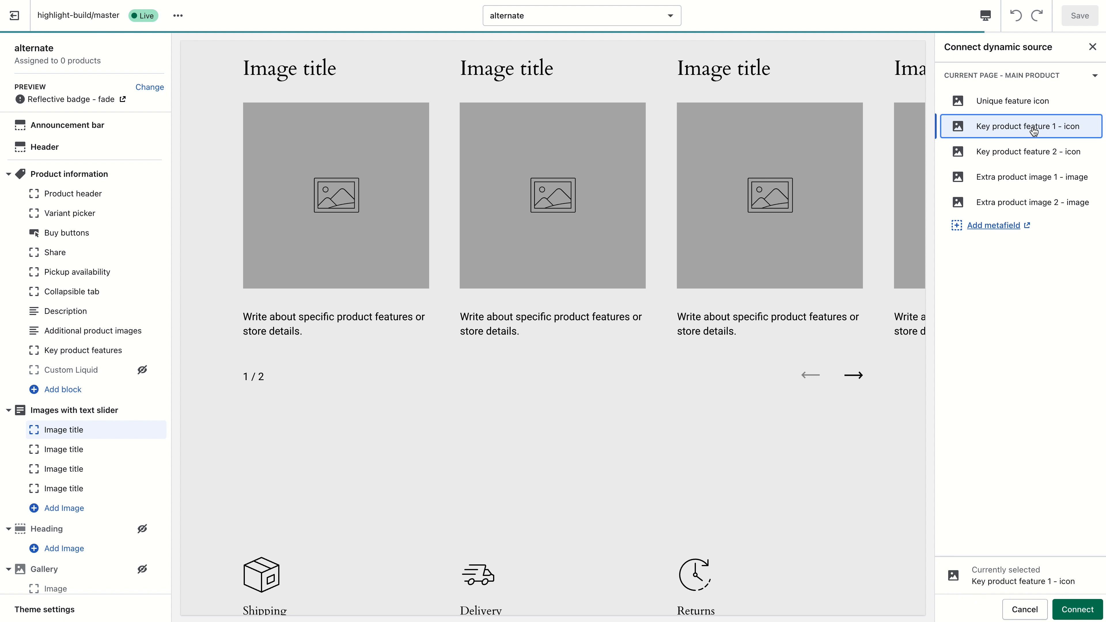
left_click(1030, 152)
left_click(1033, 177)
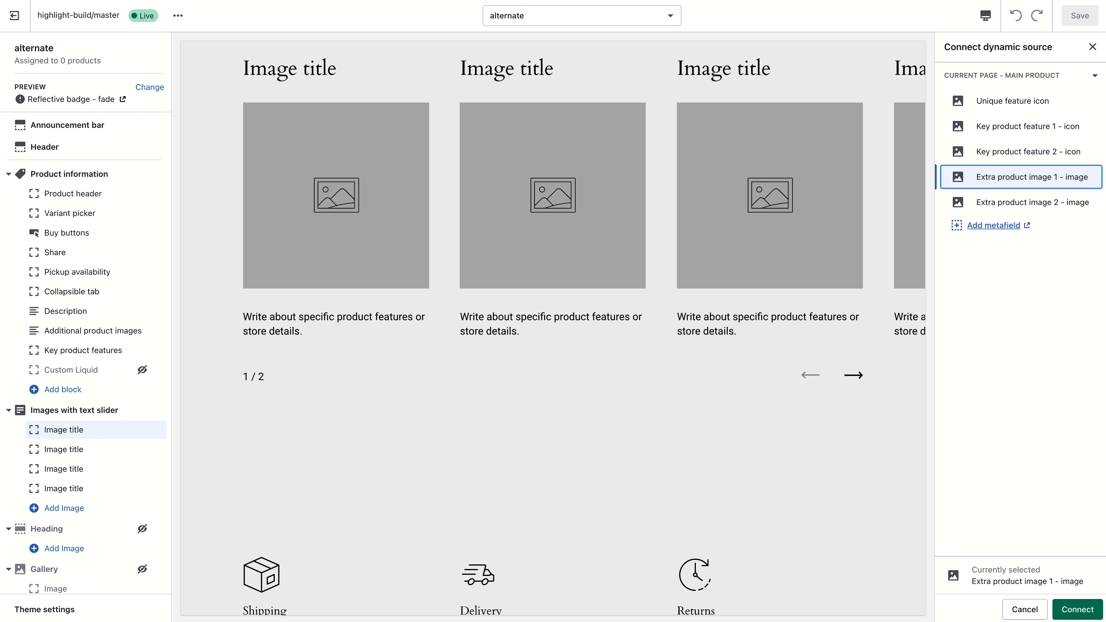
scroll(464, 306, "down", 6)
scroll(361, 377, "up", 10)
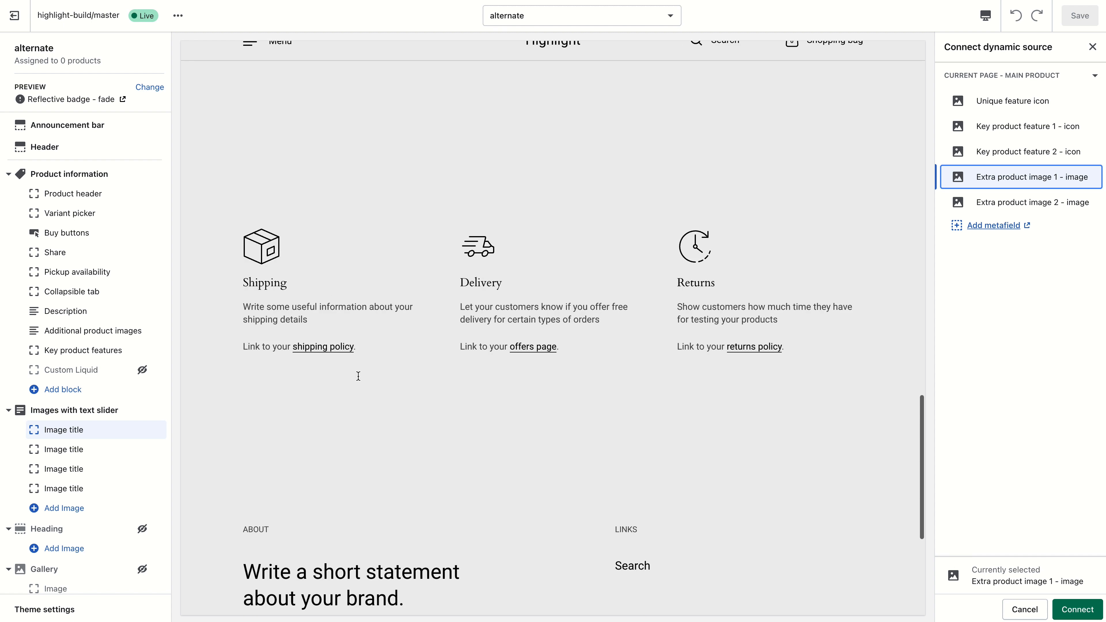
scroll(358, 375, "up", 3)
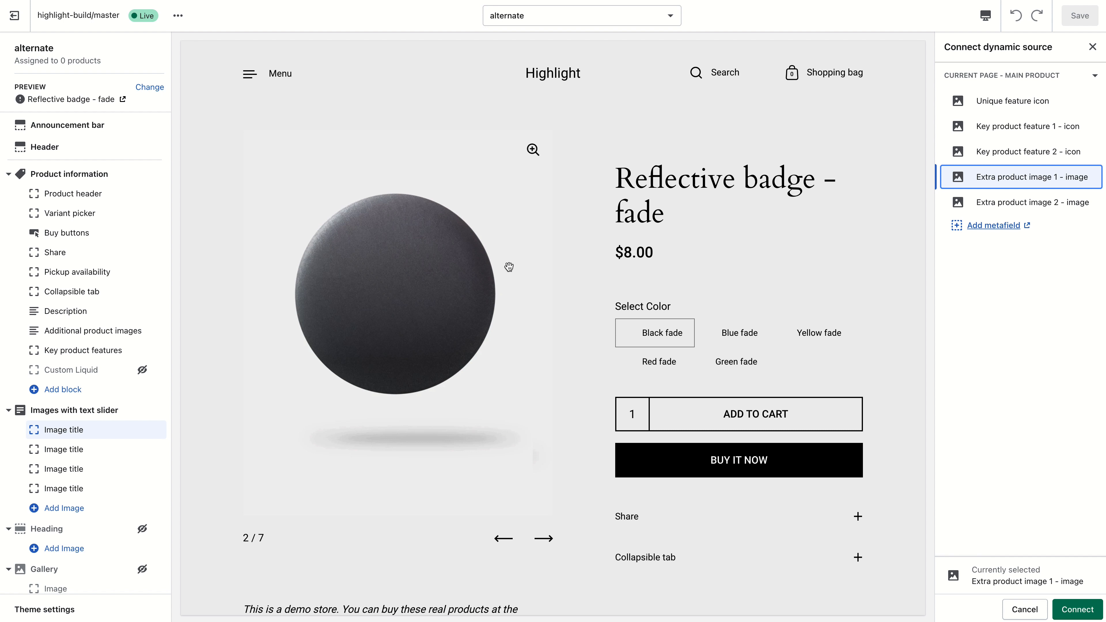
- Switch the editor to the story page template
left_click(519, 20)
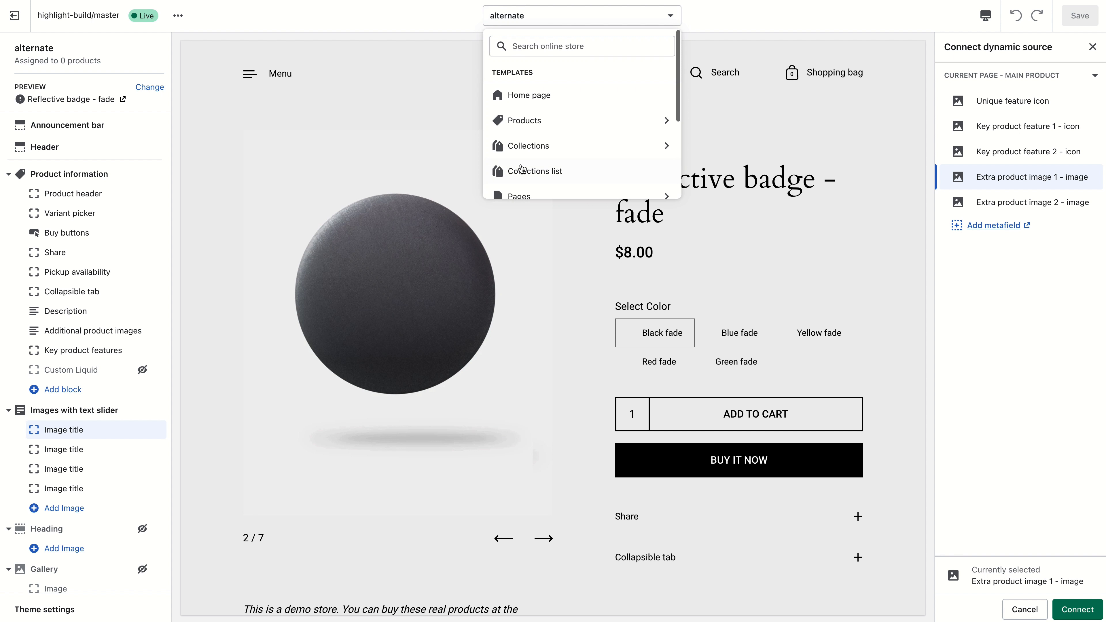
left_click(529, 162)
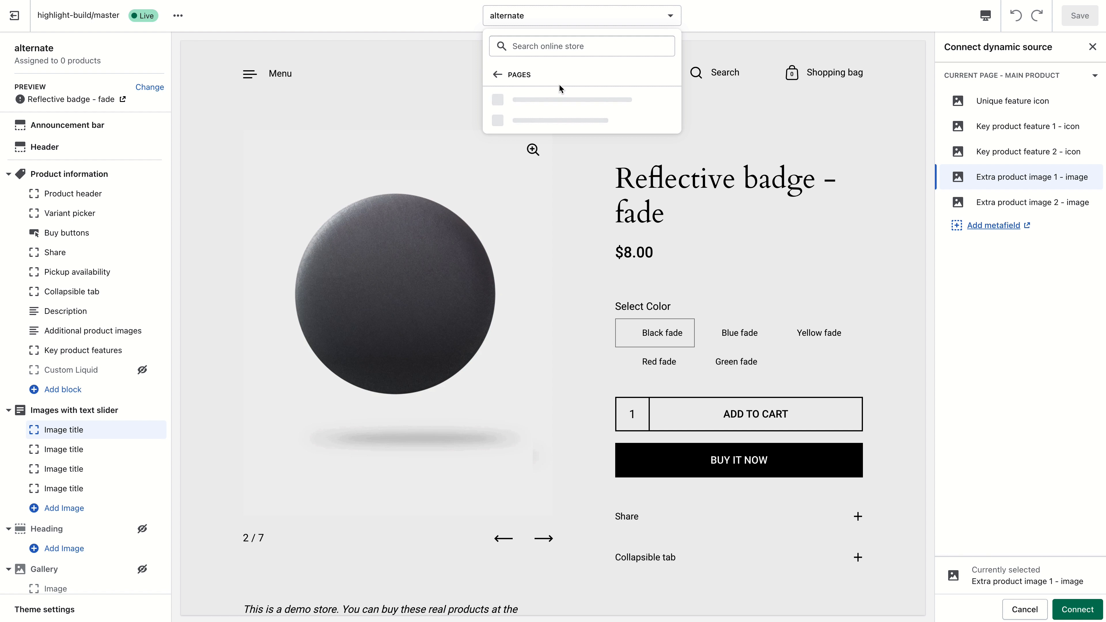
left_click(554, 119)
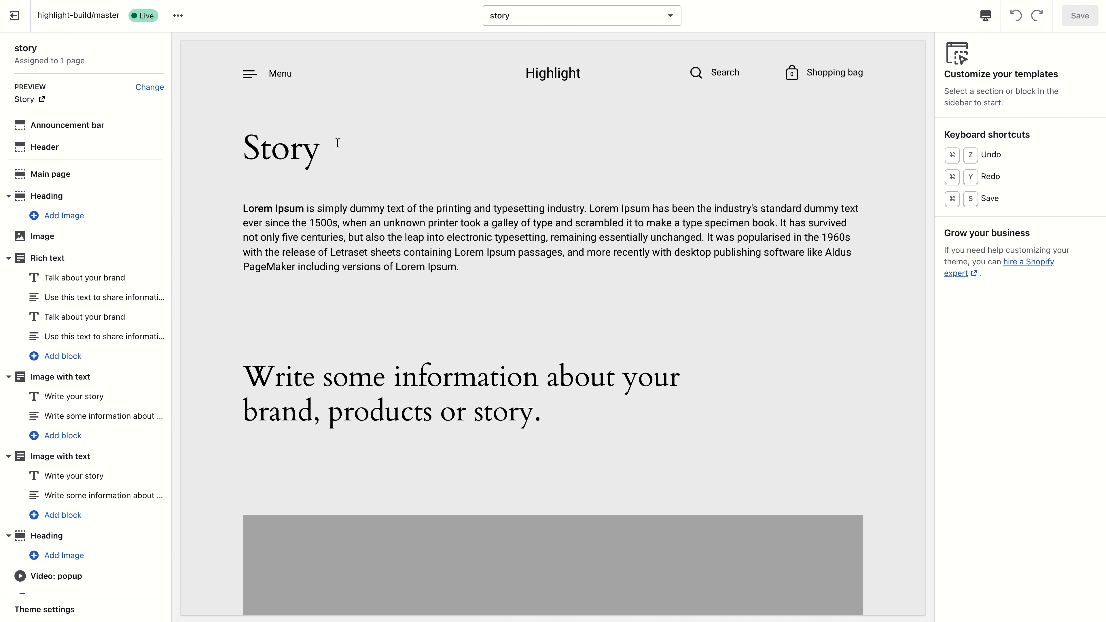
scroll(343, 174, "down", 15)
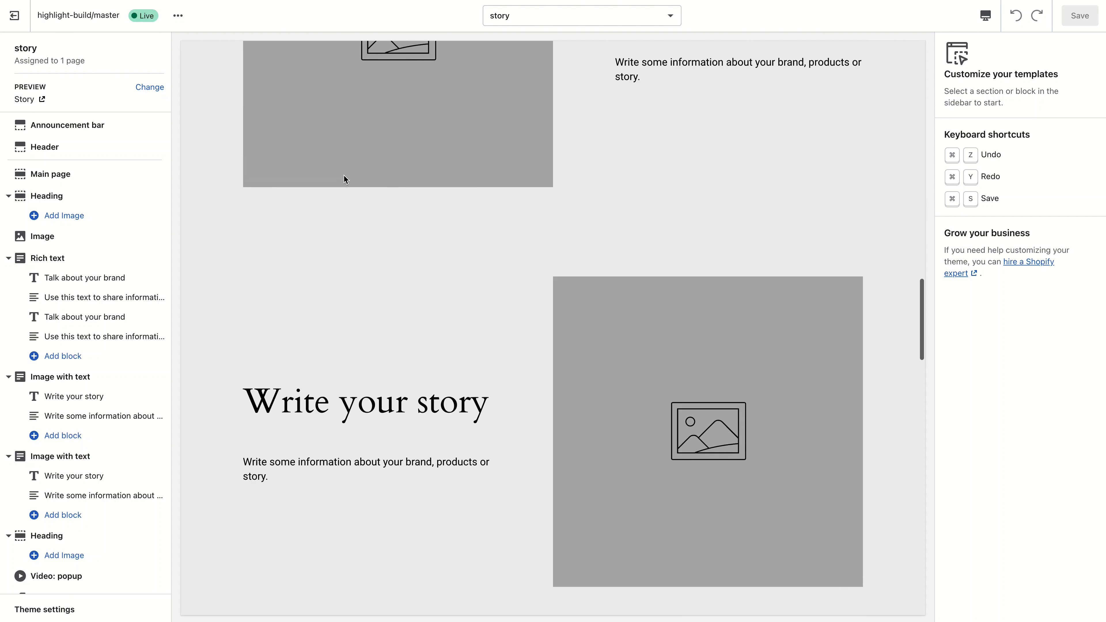
scroll(348, 175, "up", 10)
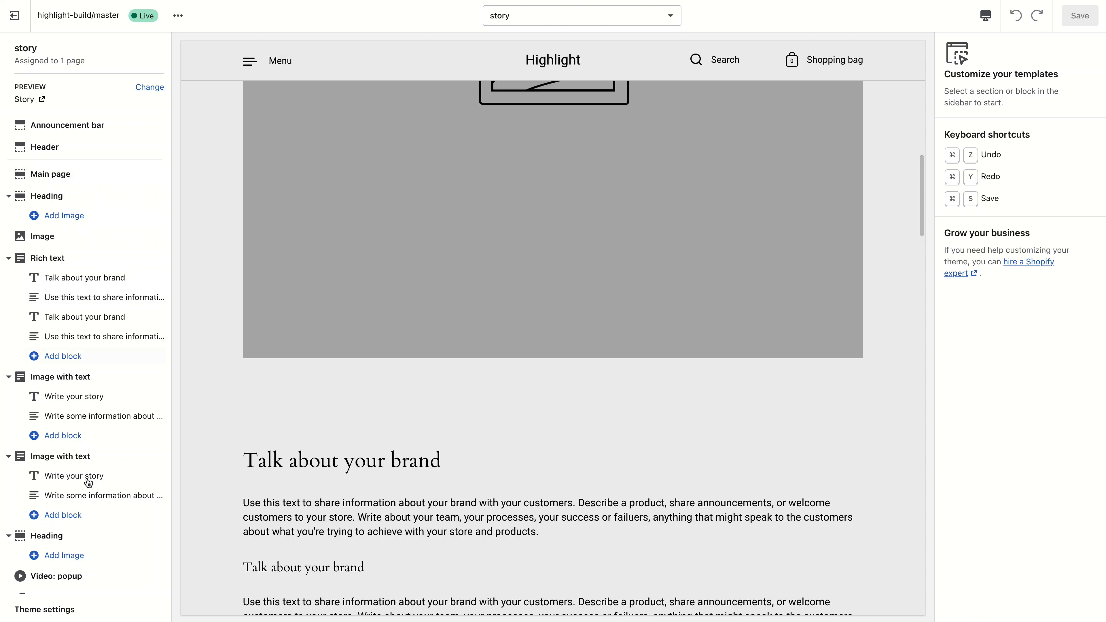
scroll(442, 401, "up", 5)
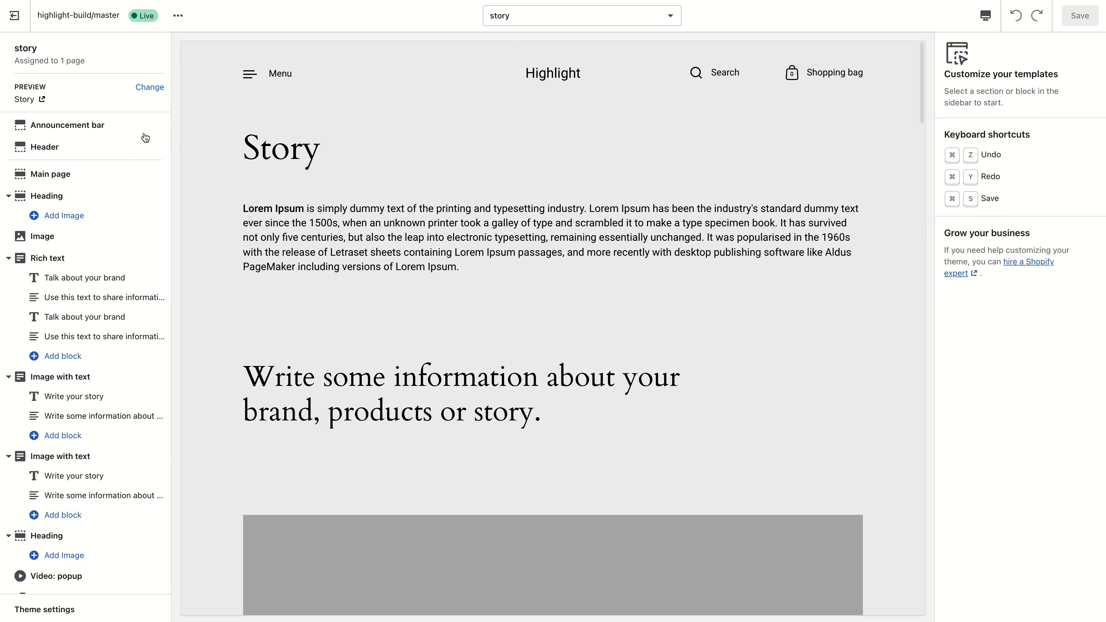
- Turn off Reduce the margin between all sections in the Main page section
left_click(74, 176)
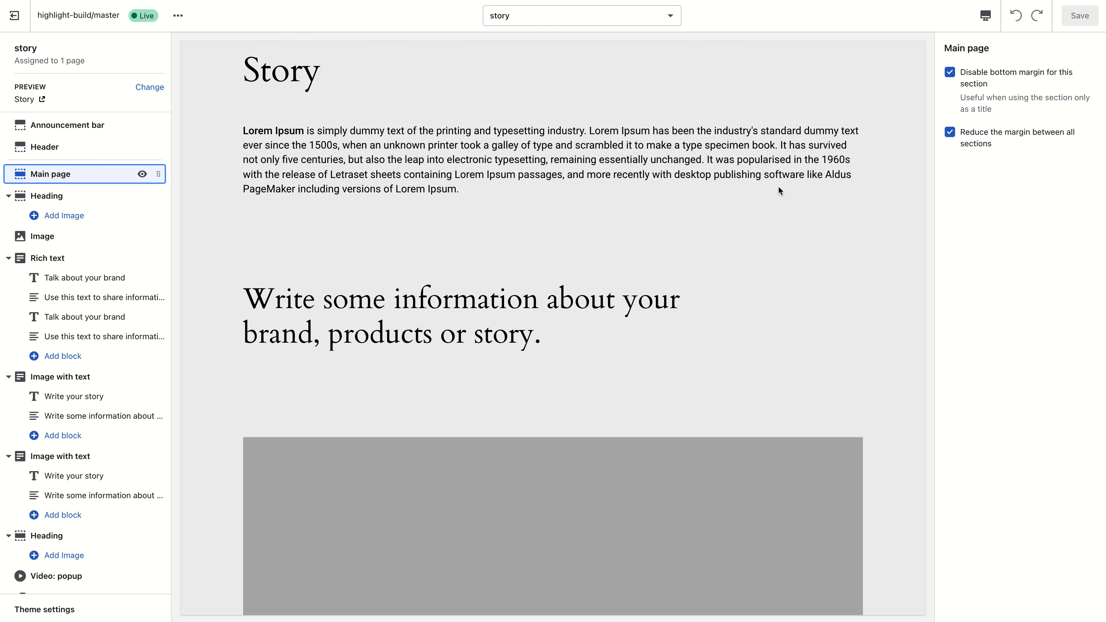
scroll(470, 247, "down", 11)
scroll(492, 251, "up", 13)
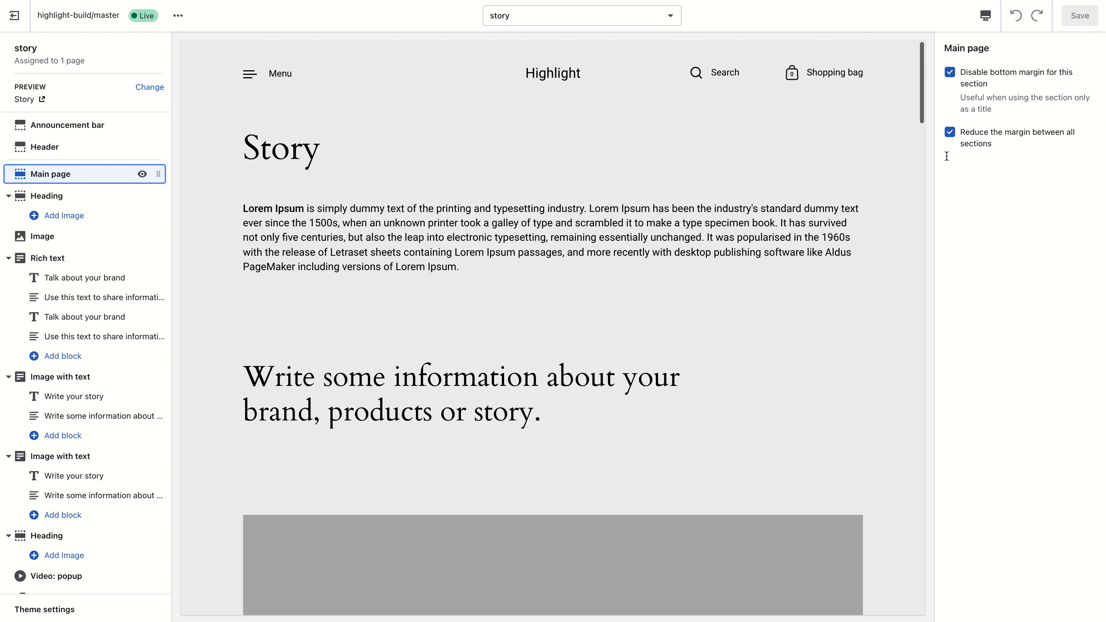
left_click(982, 139)
- Scroll through the story page to examine the spacing between sections
scroll(820, 210, "down", 8)
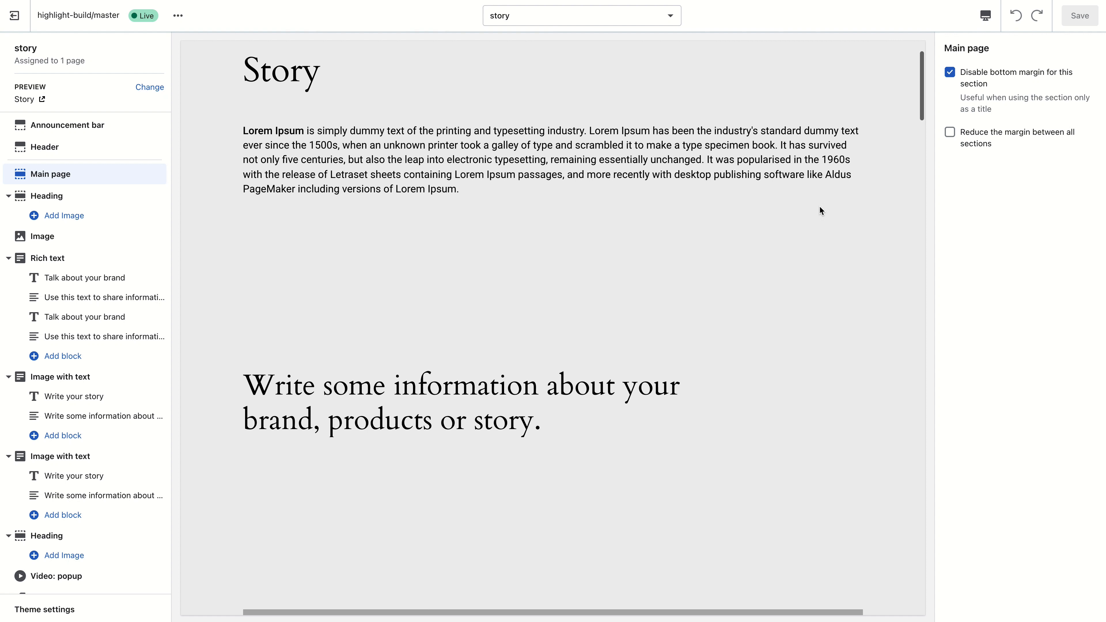
scroll(670, 240, "up", 4)
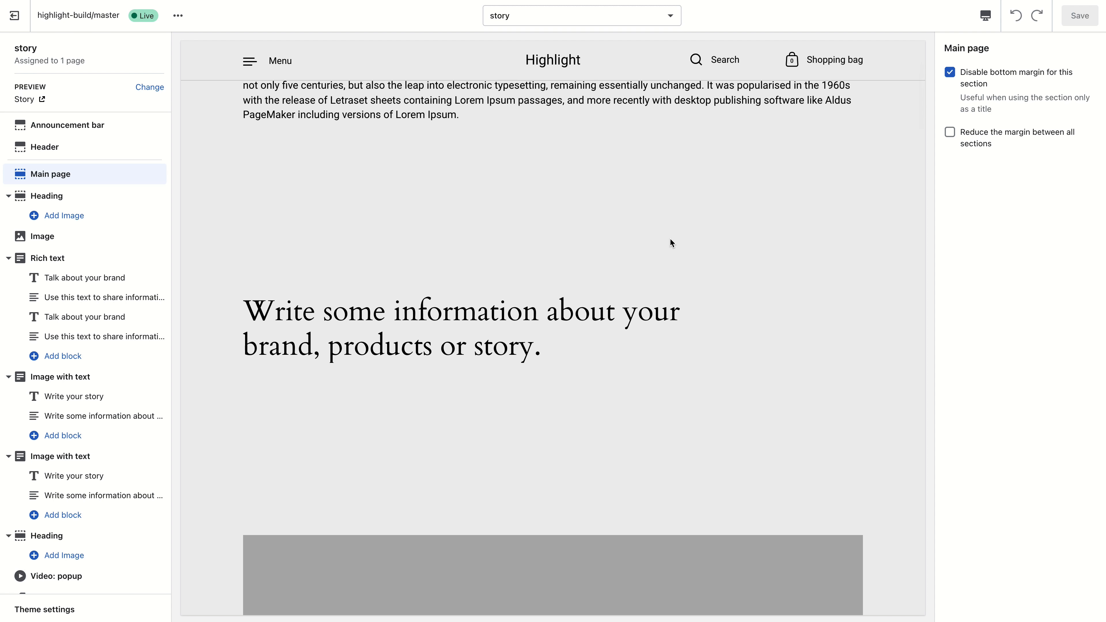
scroll(731, 230, "down", 8)
scroll(730, 235, "down", 10)
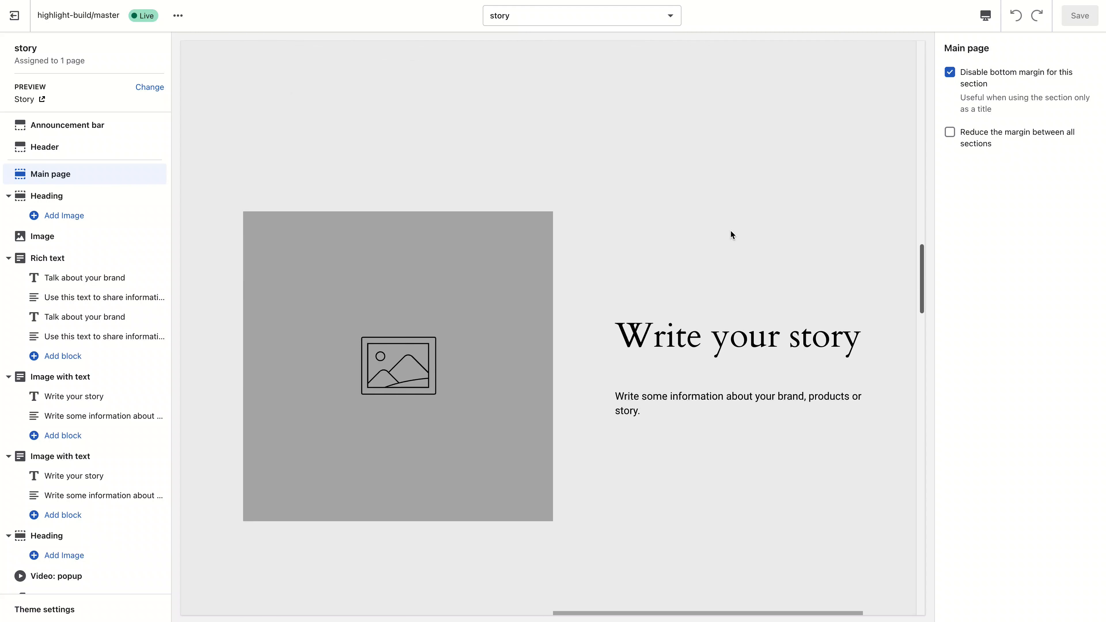
scroll(730, 235, "up", 5)
scroll(730, 230, "up", 10)
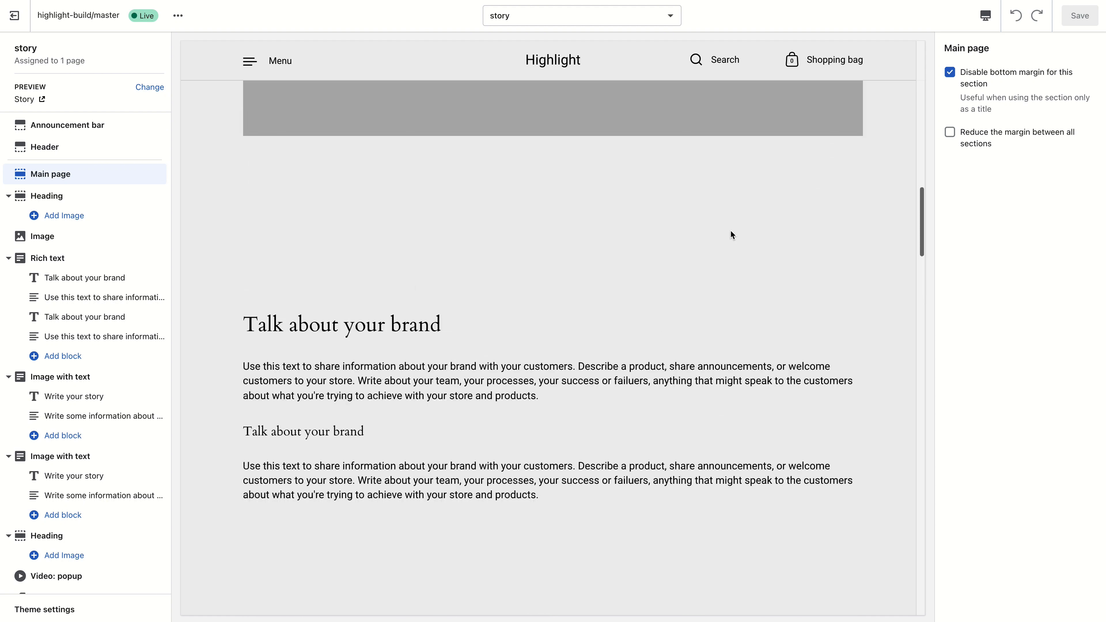
scroll(730, 231, "up", 8)
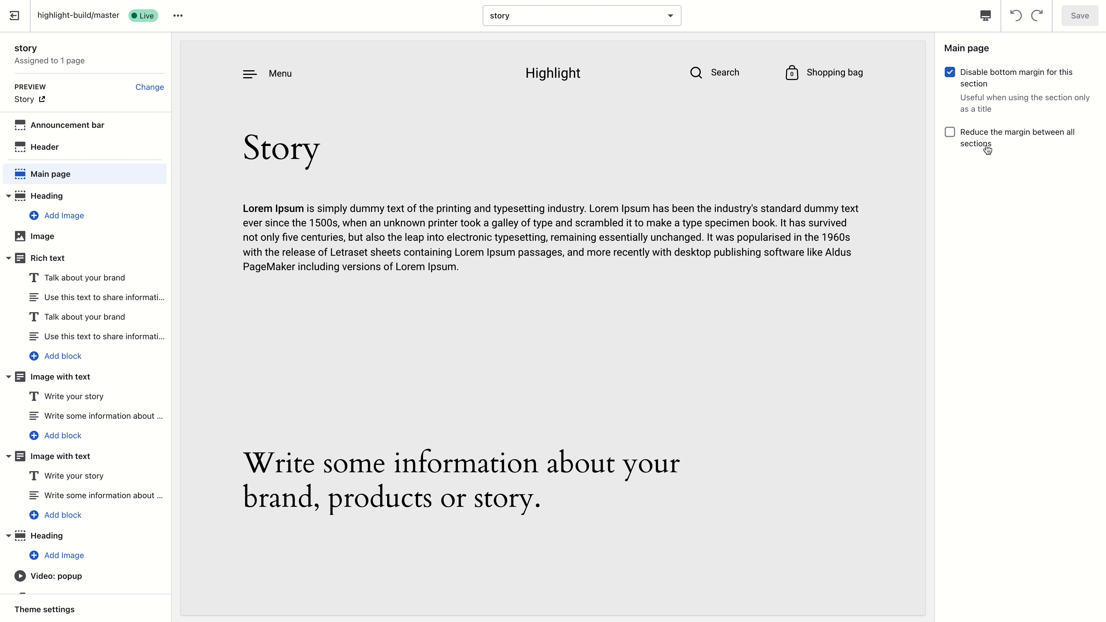
scroll(589, 340, "down", 15)
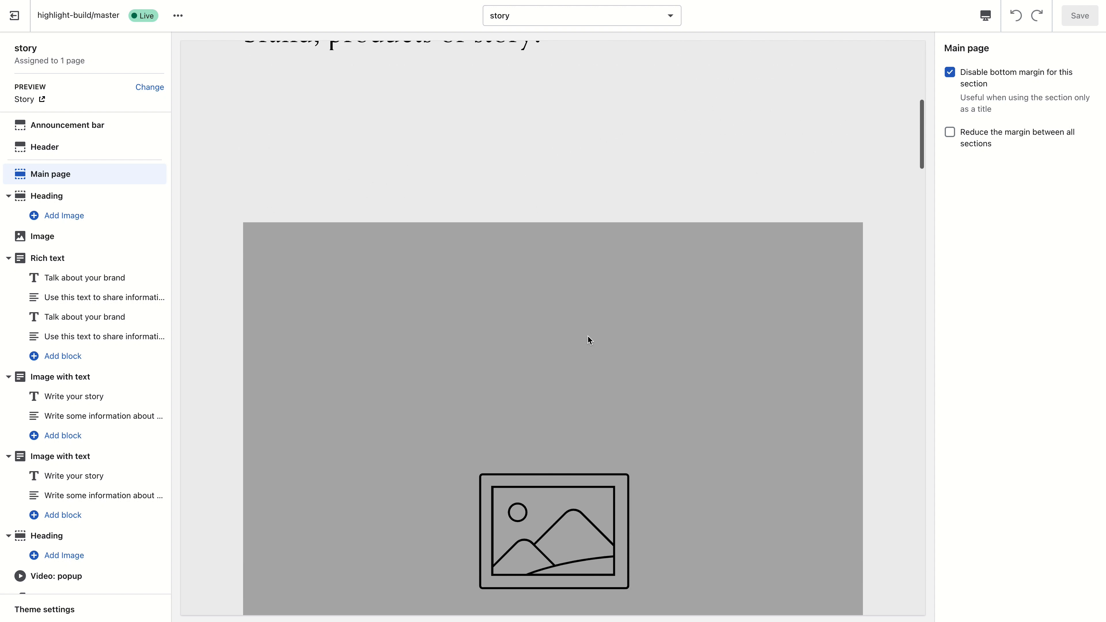
scroll(591, 340, "up", 5)
scroll(591, 340, "up", 10)
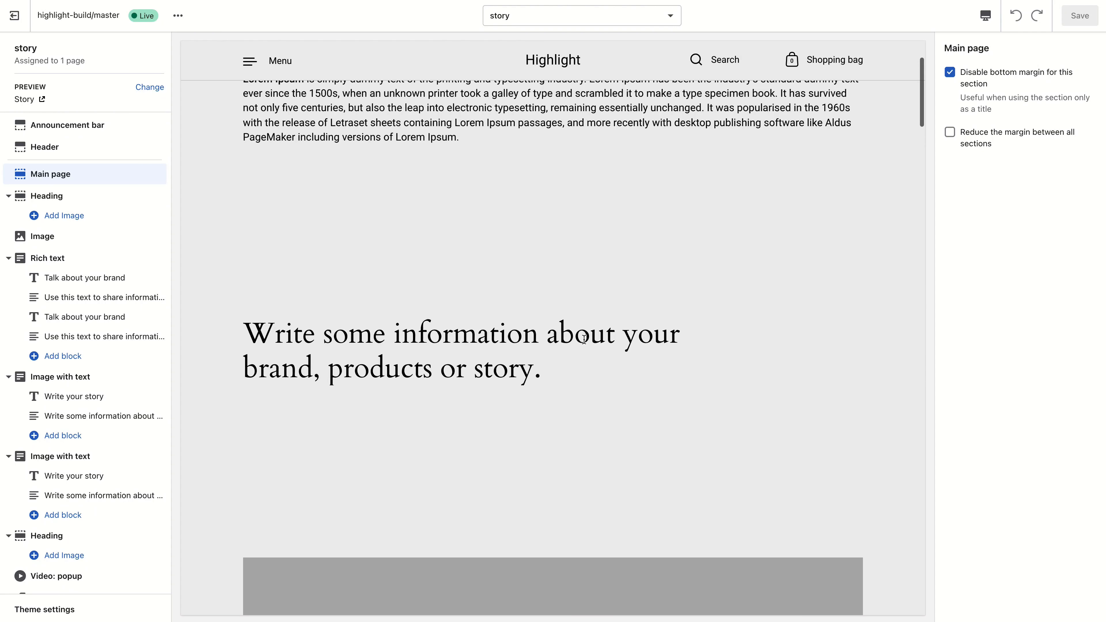
- Turn Reduce the margin between all sections back on for the Main page section
left_click(960, 141)
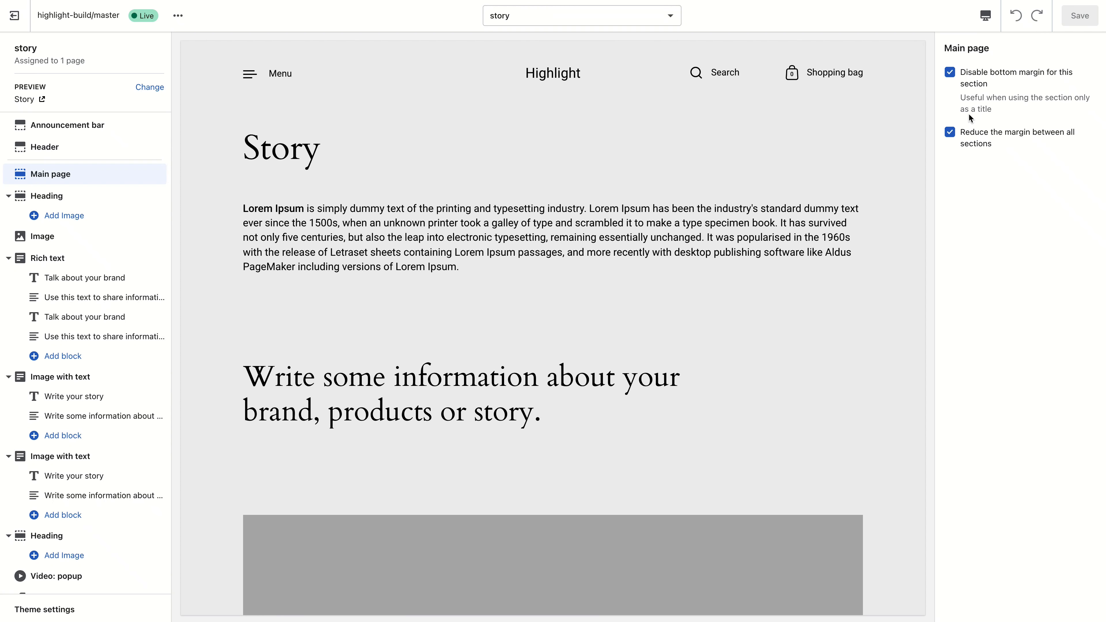
scroll(551, 218, "down", 5)
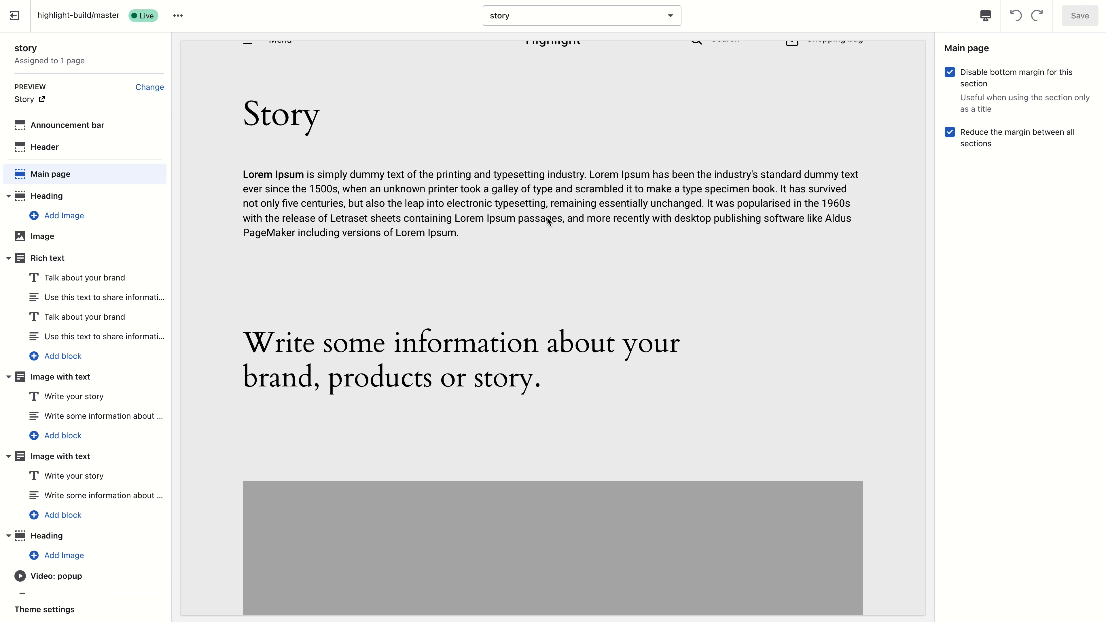
scroll(501, 217, "up", 5)
scroll(501, 217, "down", 15)
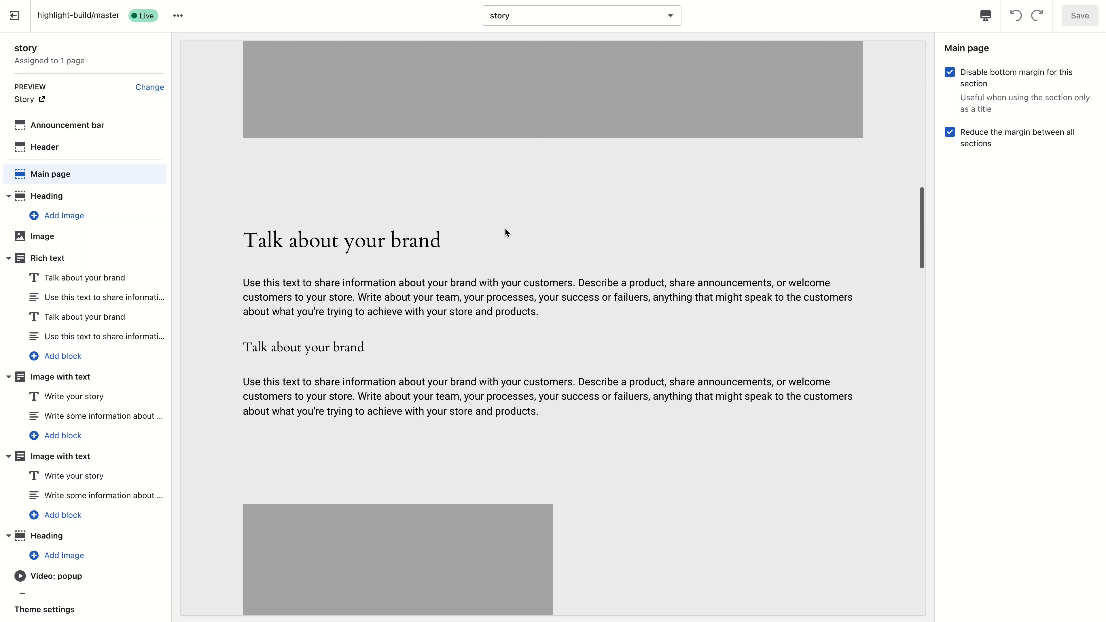
- Turn off Disable bottom margin for this section in the story template's Main page section
scroll(501, 217, "up", 15)
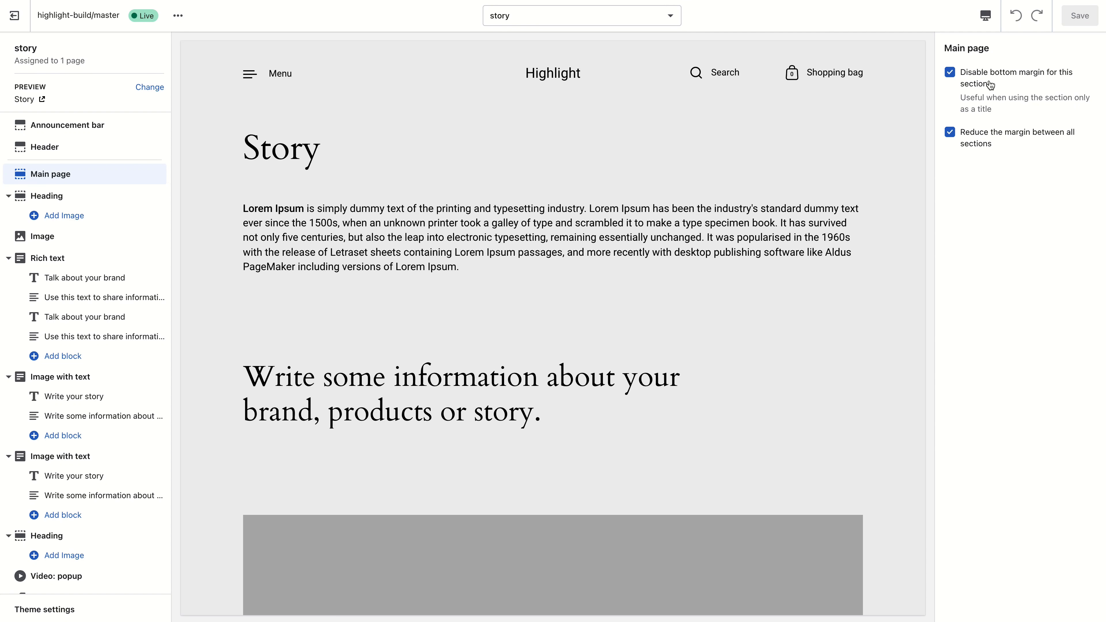
left_click(976, 89)
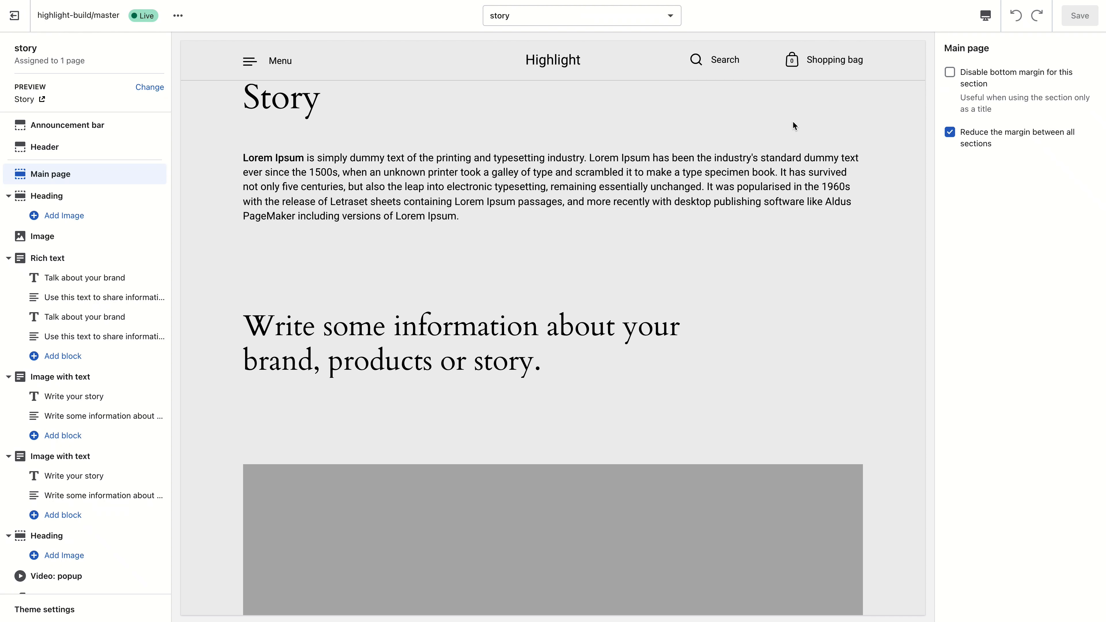
scroll(708, 166, "up", 2)
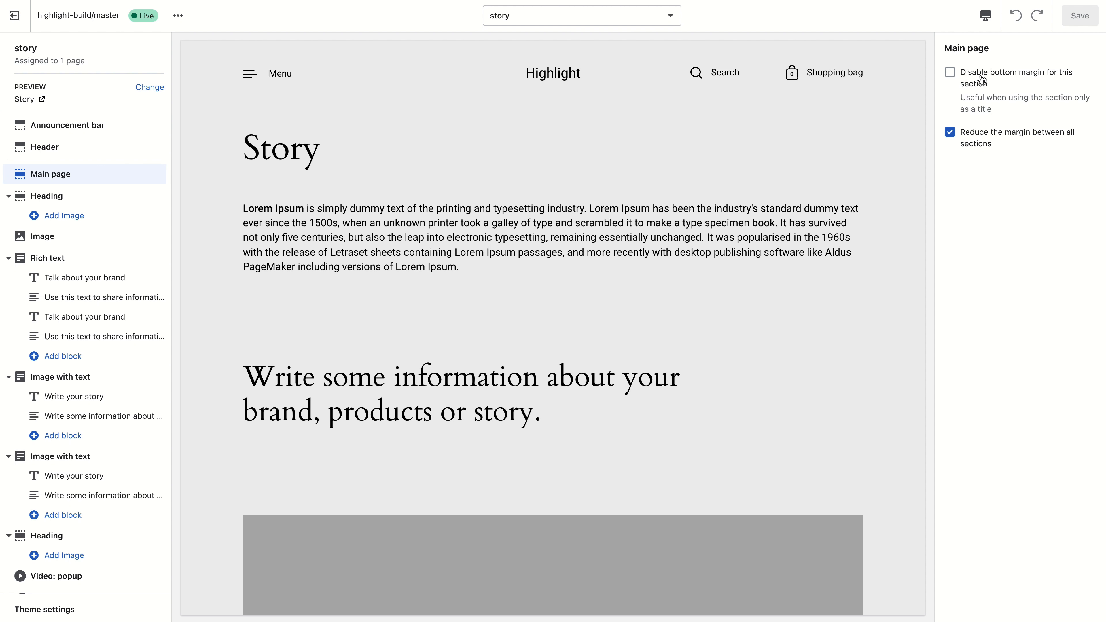
- Switch the editor to the gallery page template
left_click(567, 20)
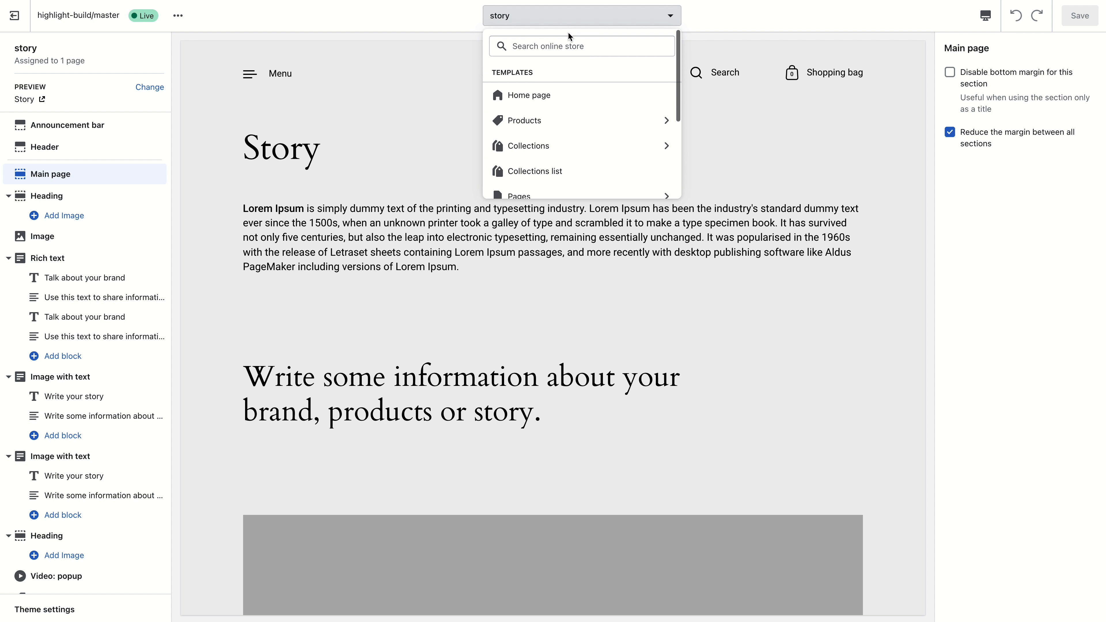
left_click(551, 188)
left_click(550, 155)
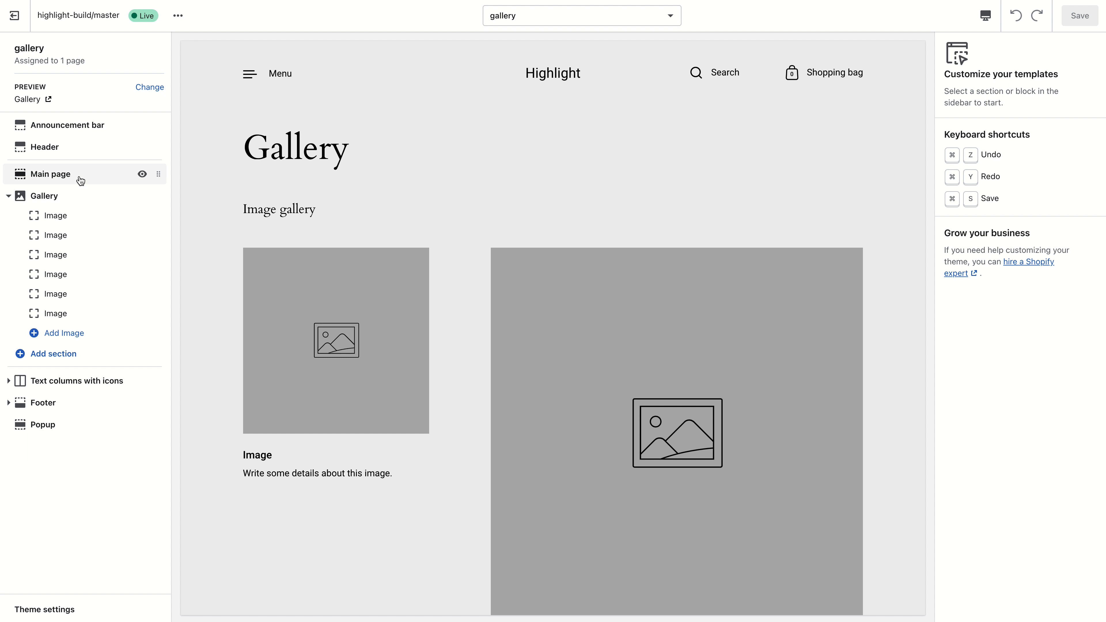
- Select the gallery's Main page section and toggle Disable bottom margin for this section off and back on
left_click(88, 180)
left_click(975, 81)
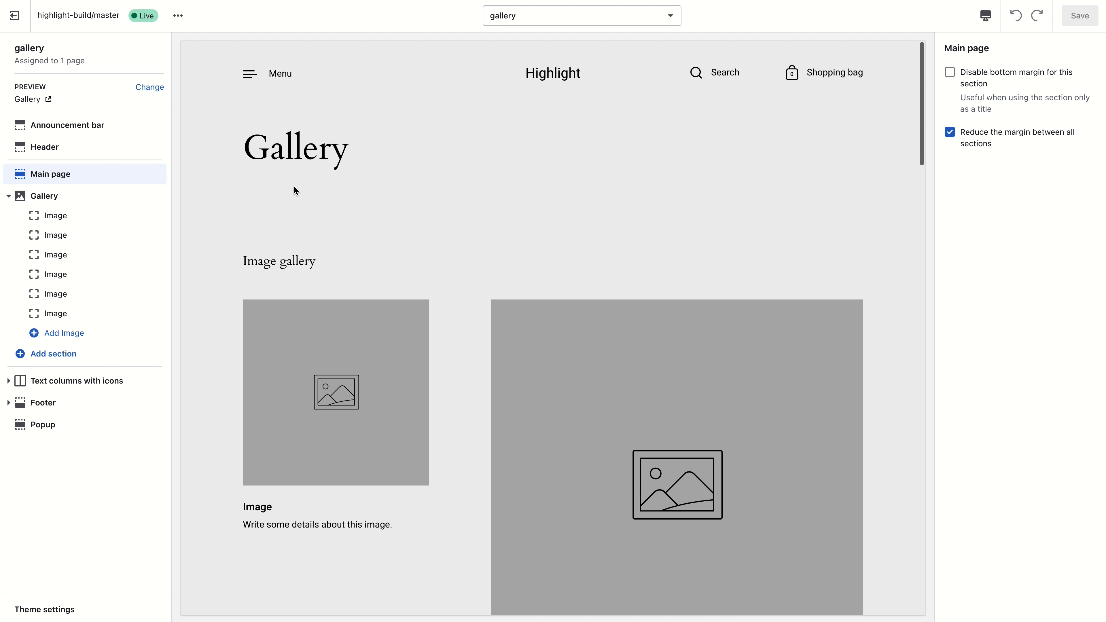
left_click(992, 88)
scroll(377, 94, "up", 2)
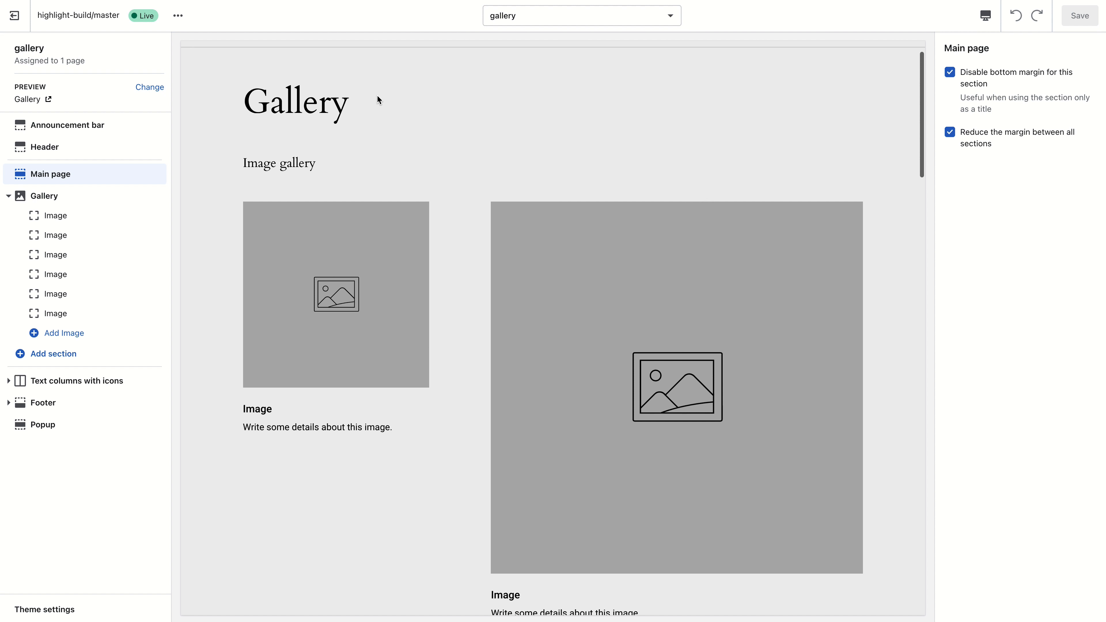
- Hide the gallery's Main page section and show it again
left_click_drag(237, 127, 392, 153)
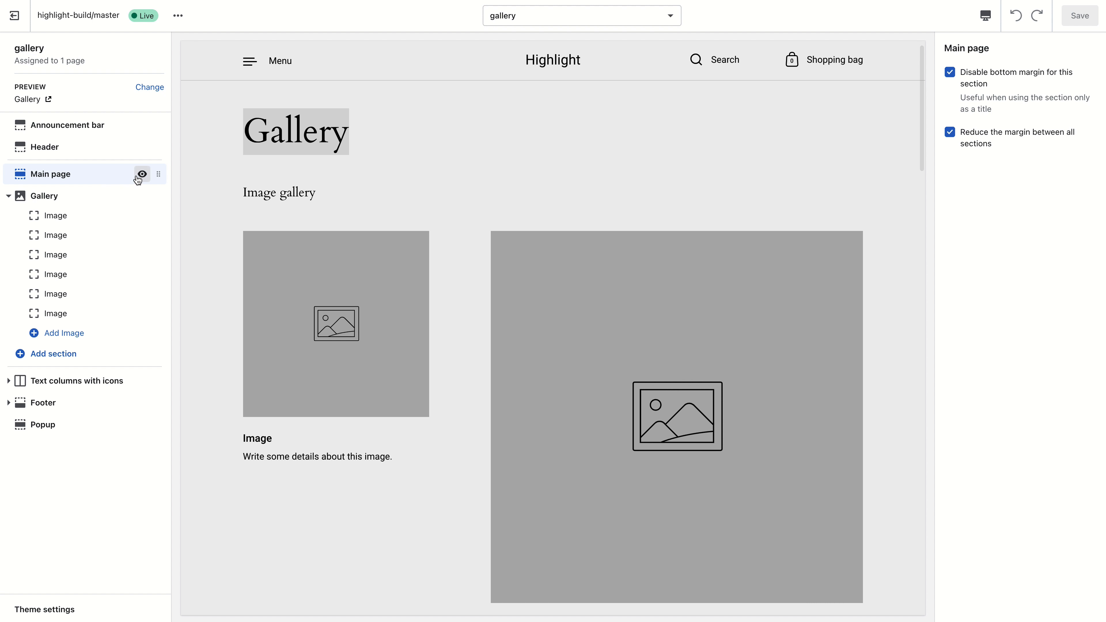
left_click(142, 174)
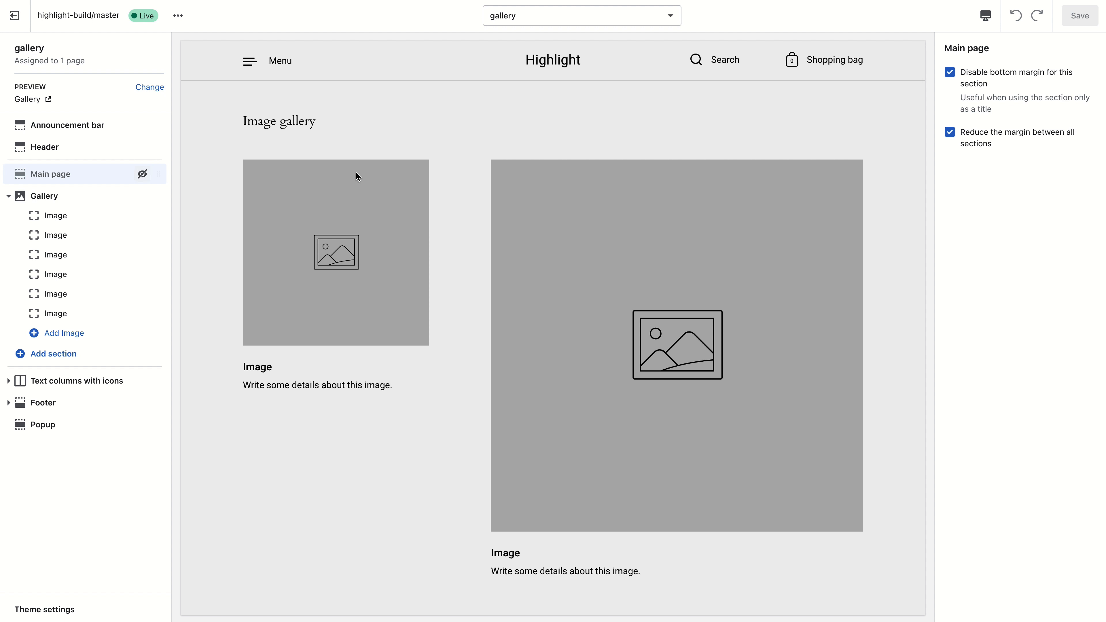
left_click(141, 175)
left_click_drag(269, 105, 337, 115)
scroll(338, 115, "up", 2)
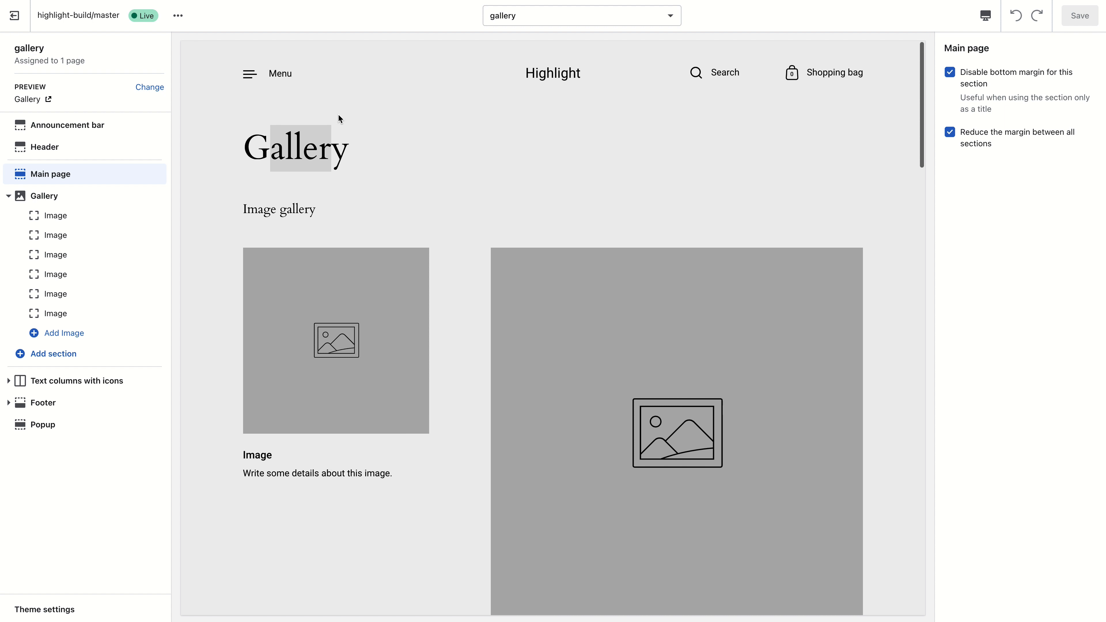
- Switch the editor to the faq page template and scroll through its sections
left_click(605, 14)
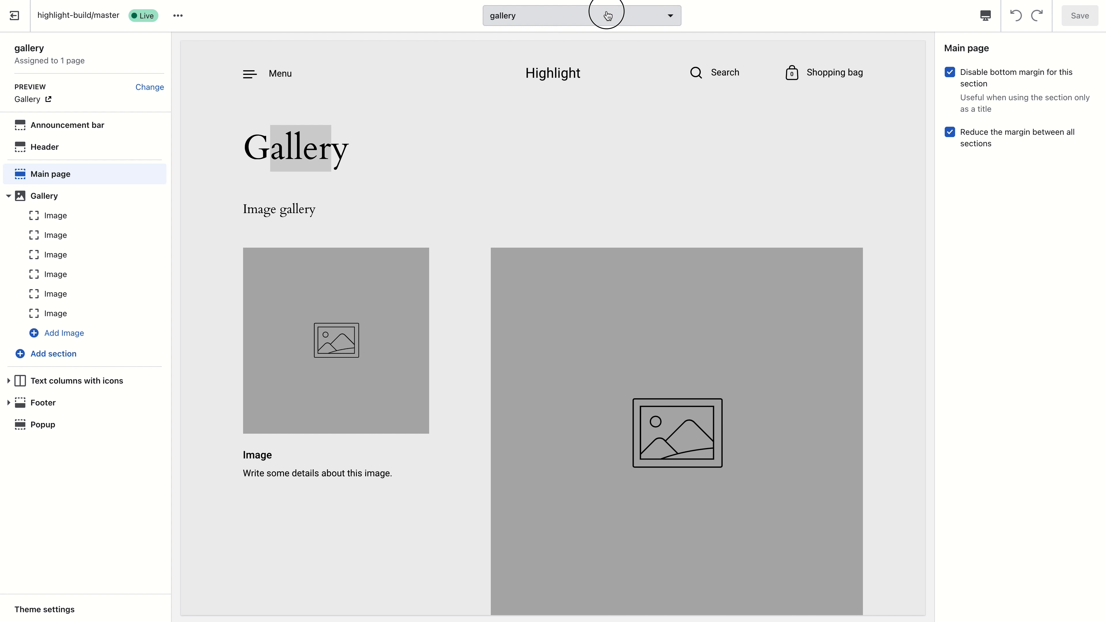
scroll(557, 107, "down", 3)
left_click(556, 111)
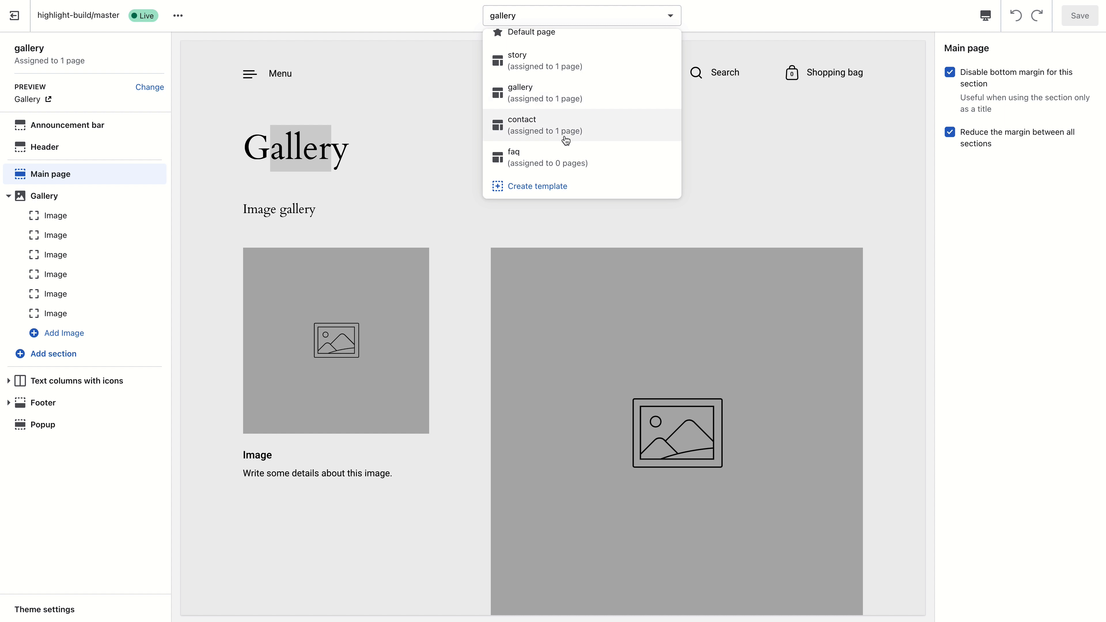
left_click(560, 160)
scroll(568, 151, "down", 5)
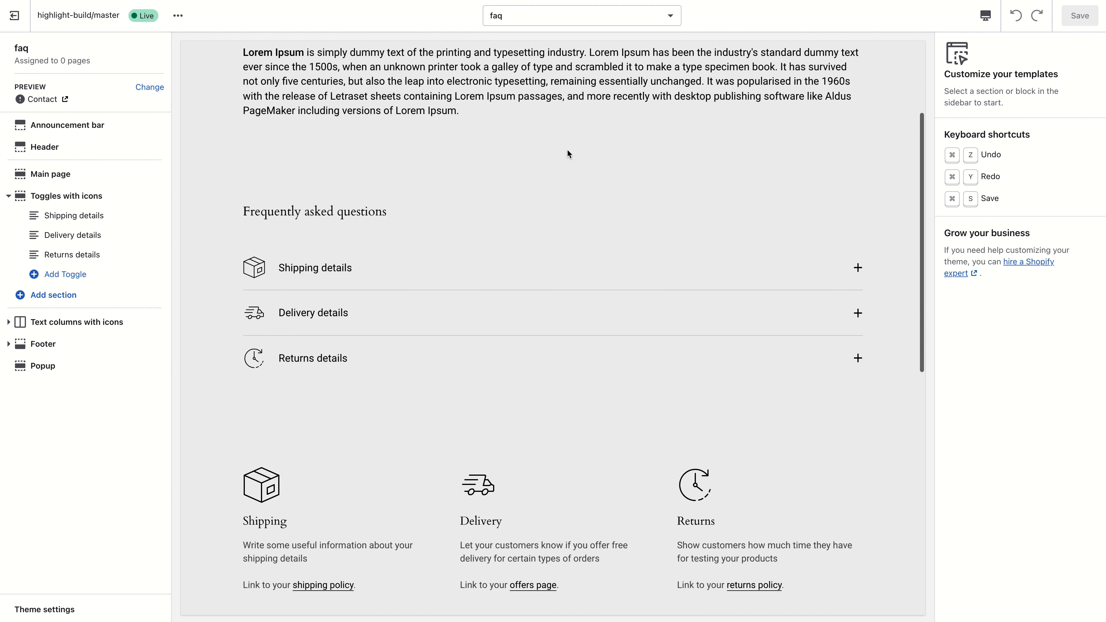
scroll(350, 235, "up", 5)
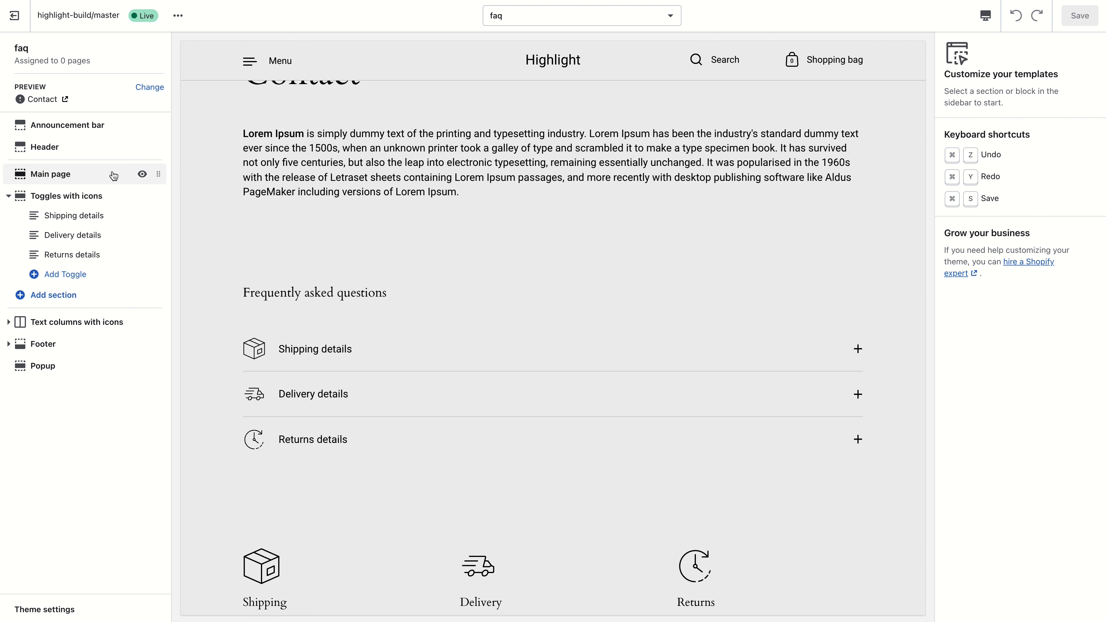
scroll(343, 215, "down", 3)
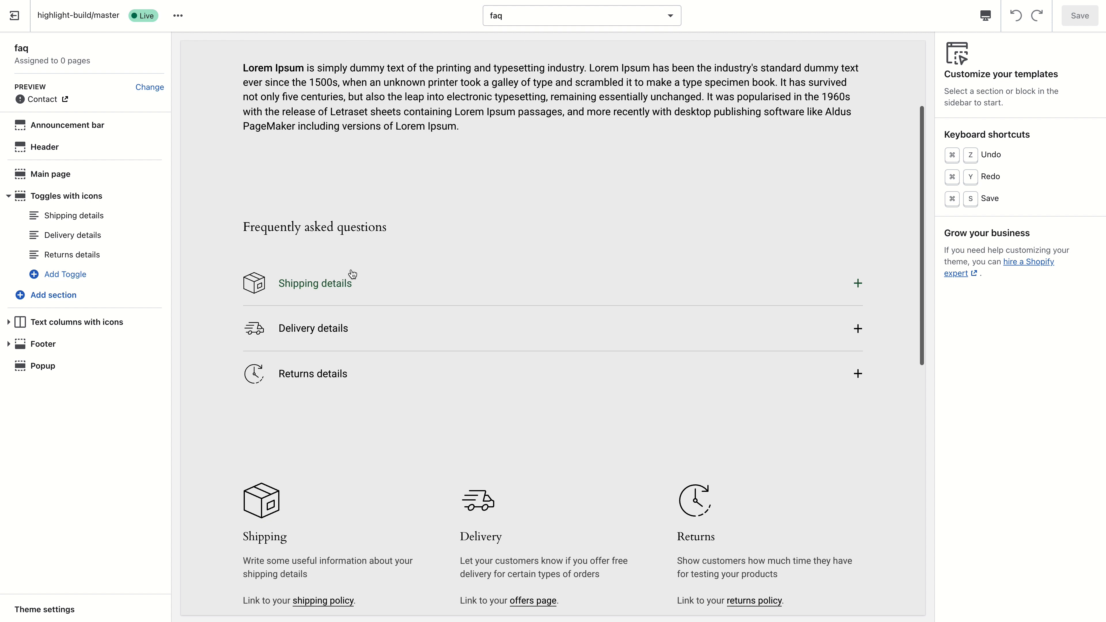
scroll(352, 272, "up", 3)
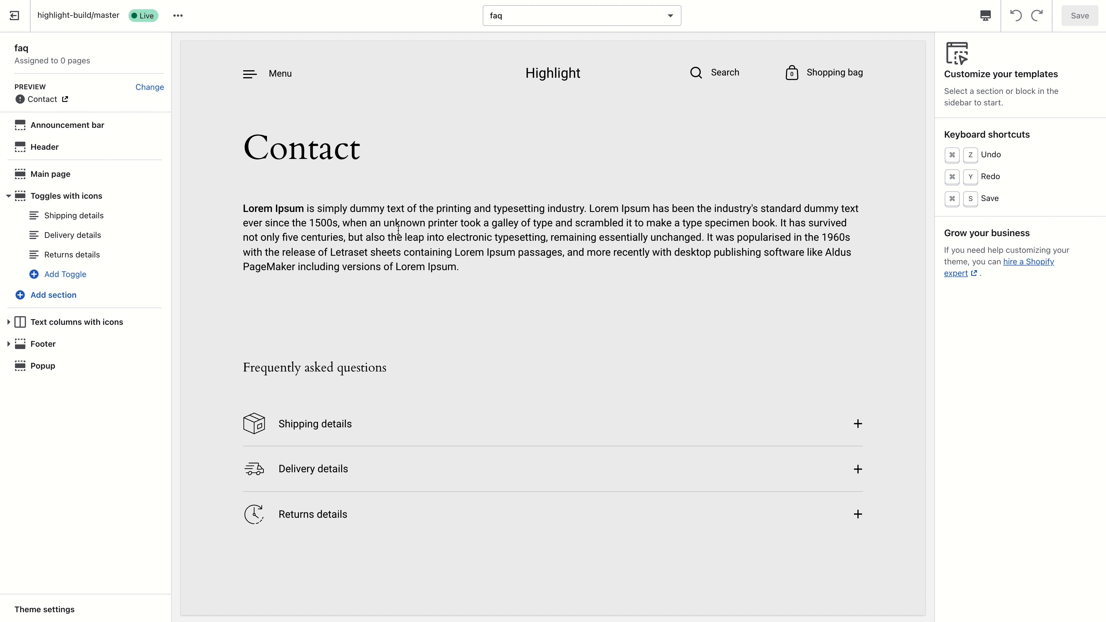